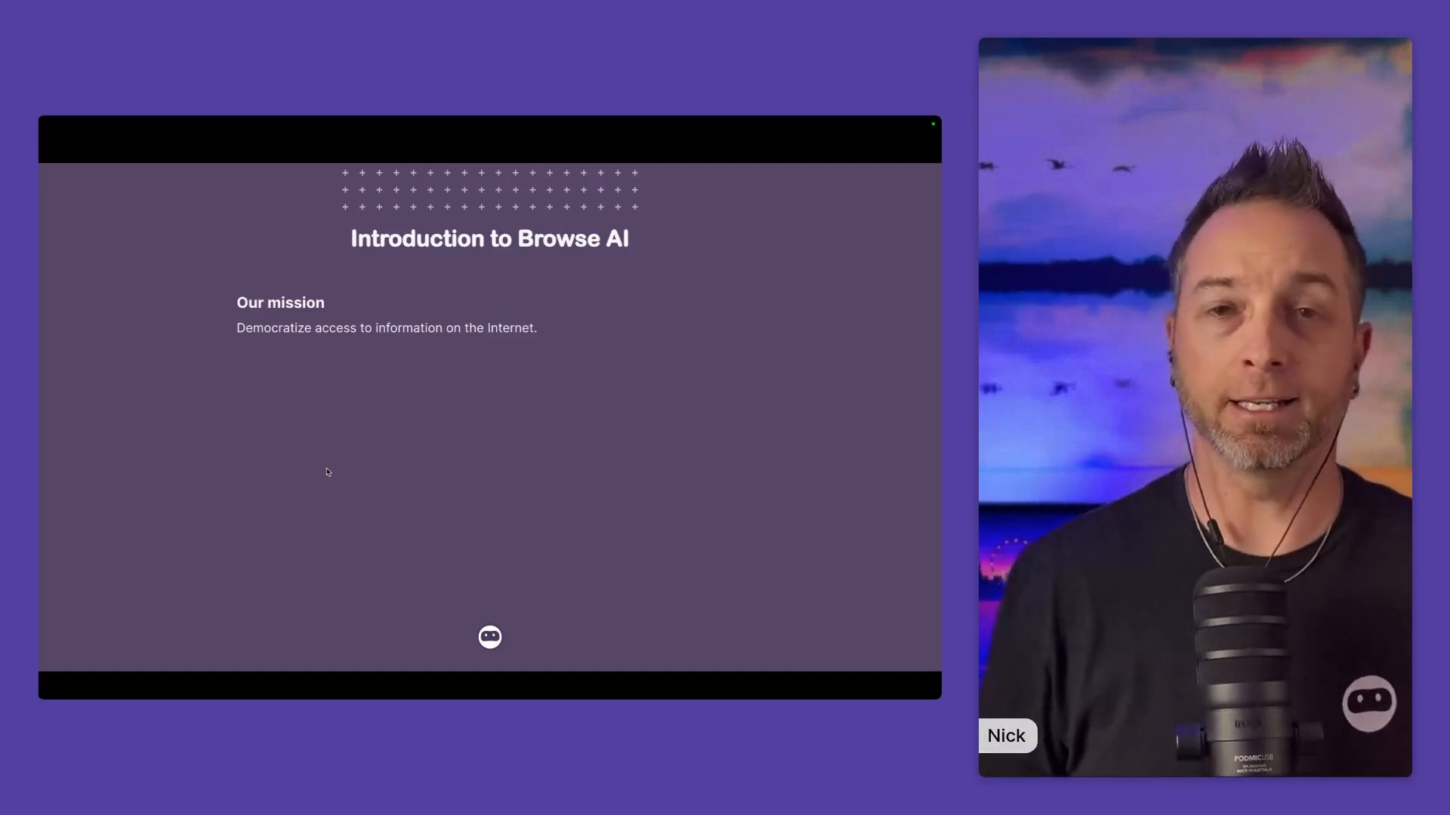
{"action": "key", "text": "Right"}
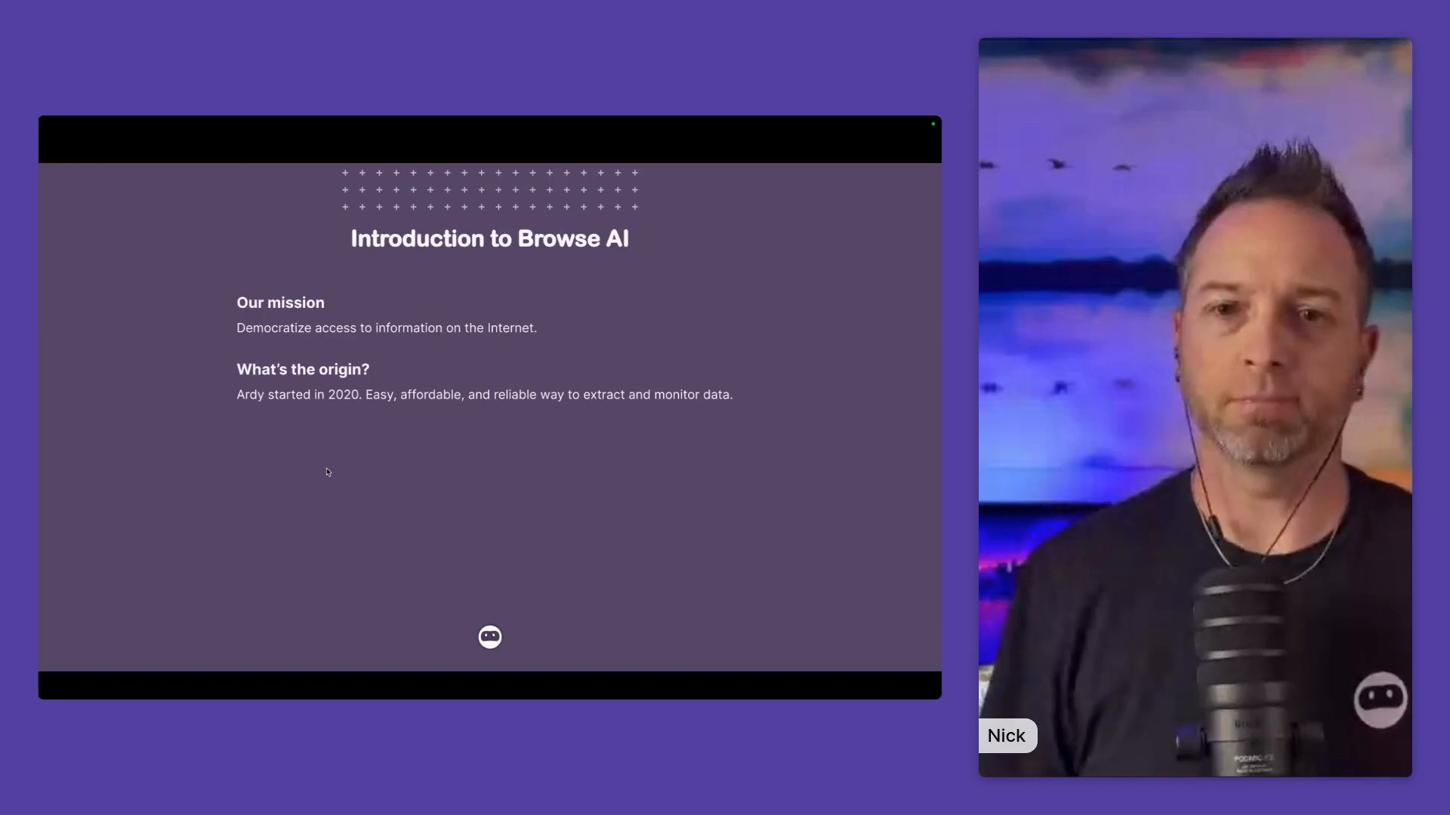
{"action": "key", "text": "Right"}
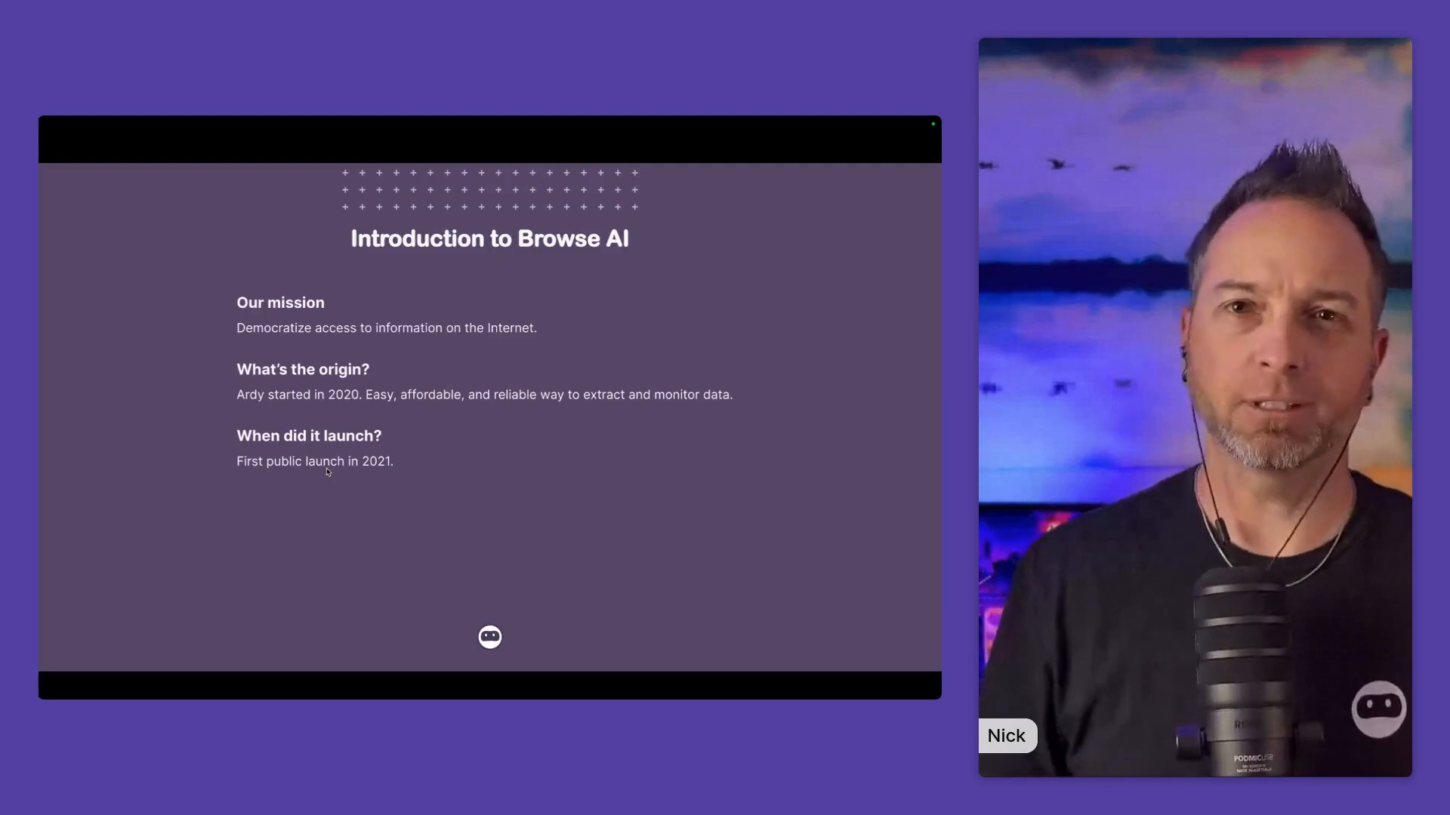
{"action": "key", "text": "Right"}
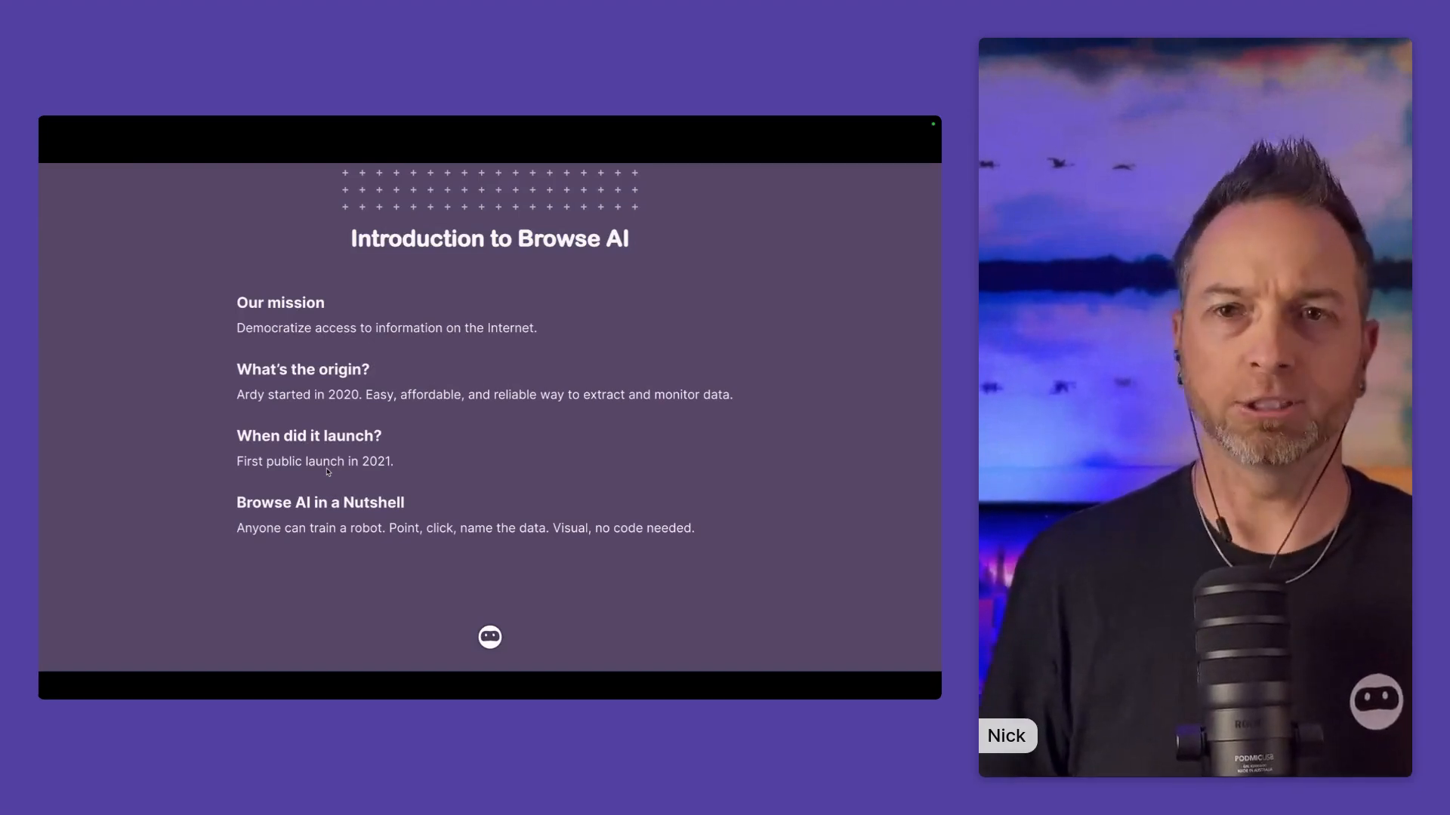
{"action": "key", "text": "Right"}
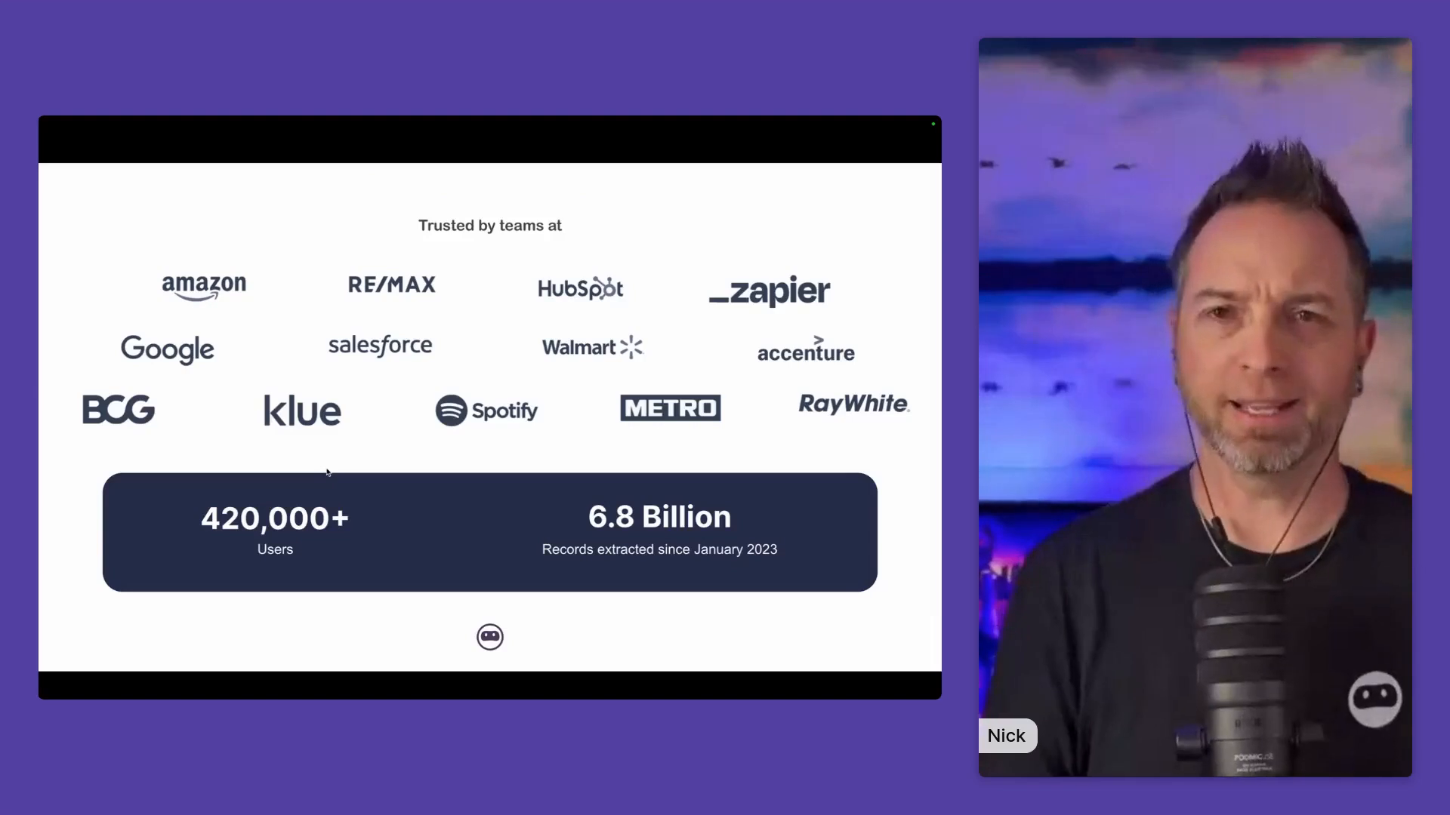
{"action": "key", "text": "Right"}
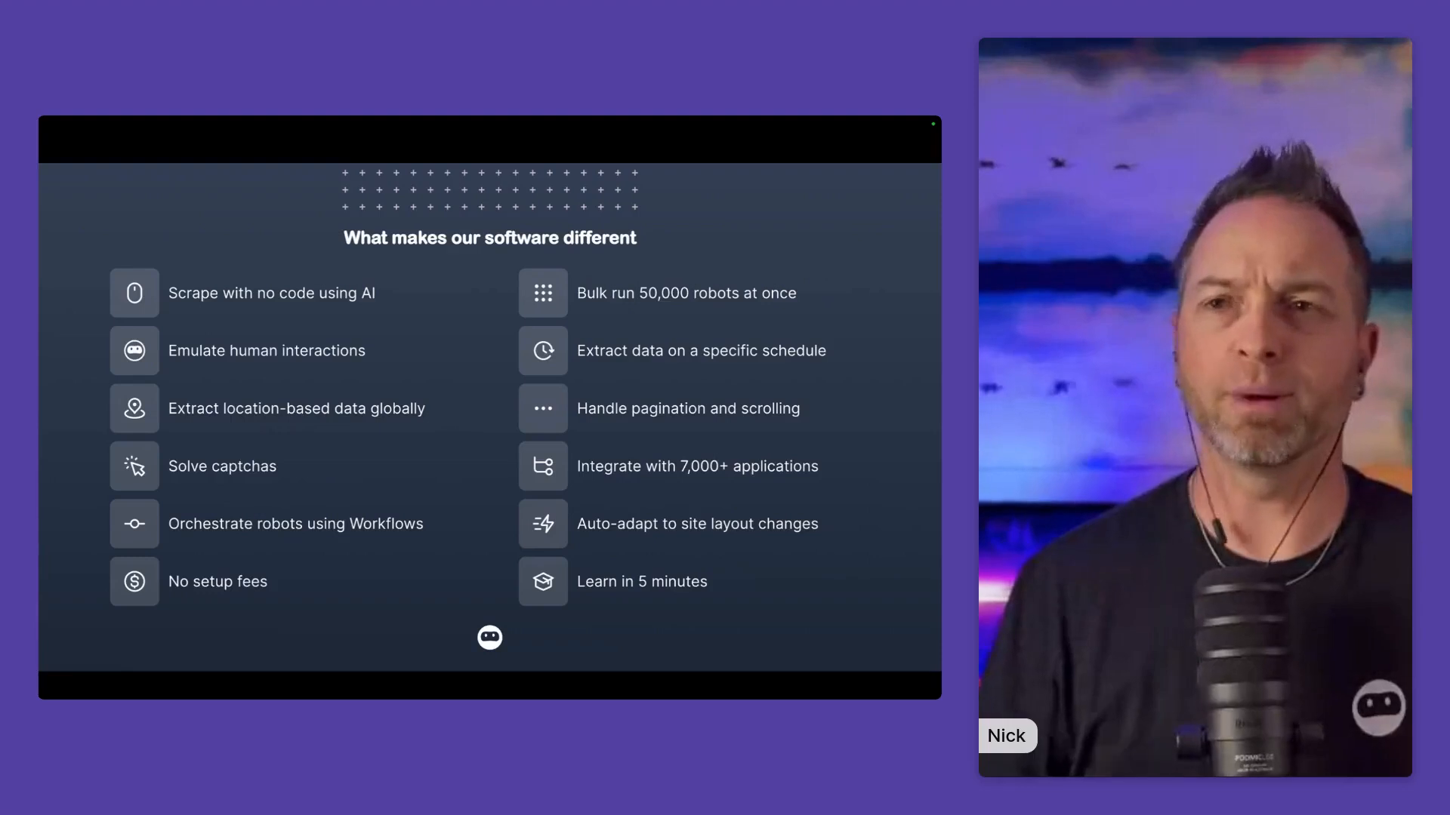
{"action": "key", "text": "Right"}
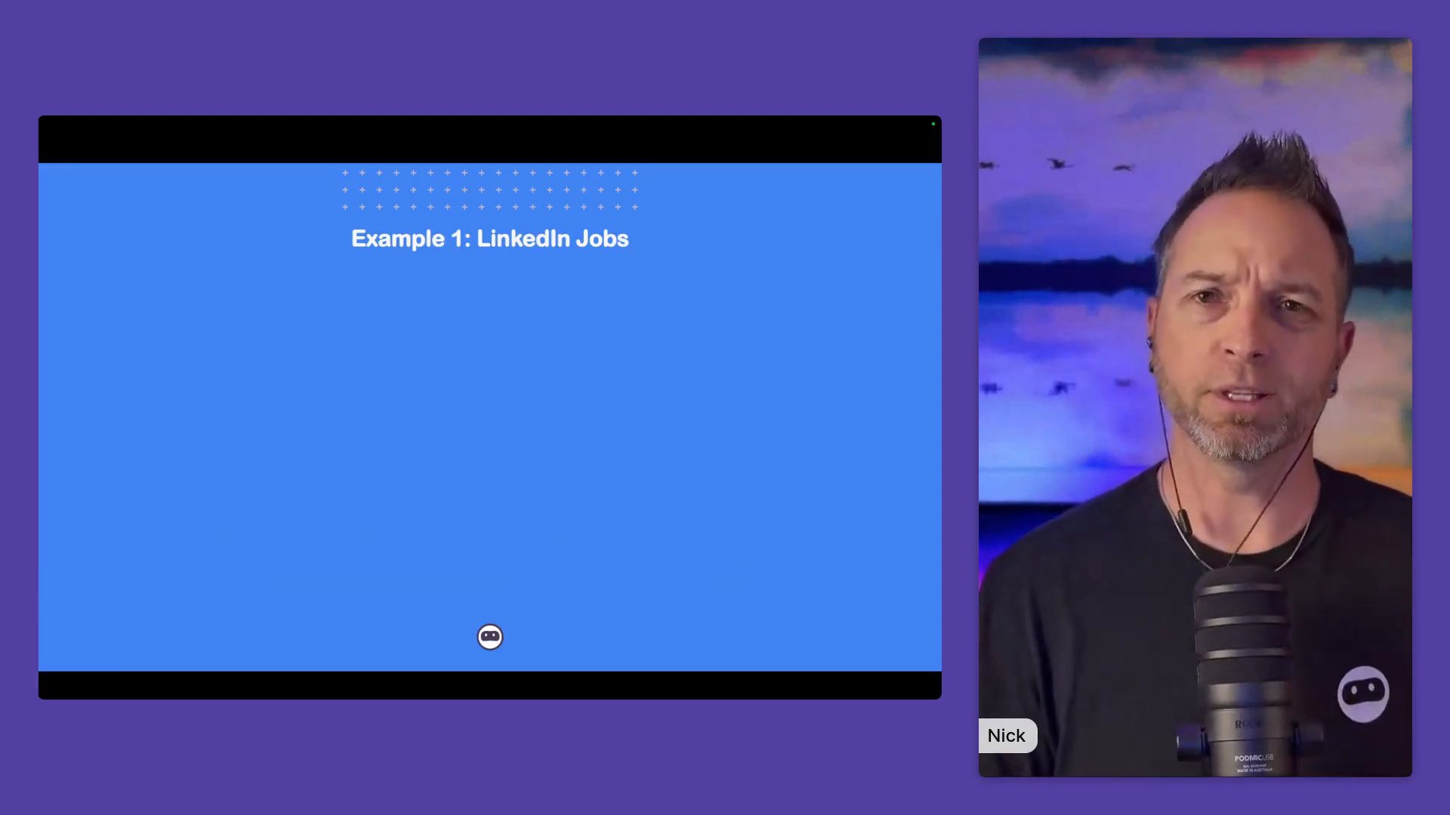
{"action": "key", "text": "Right"}
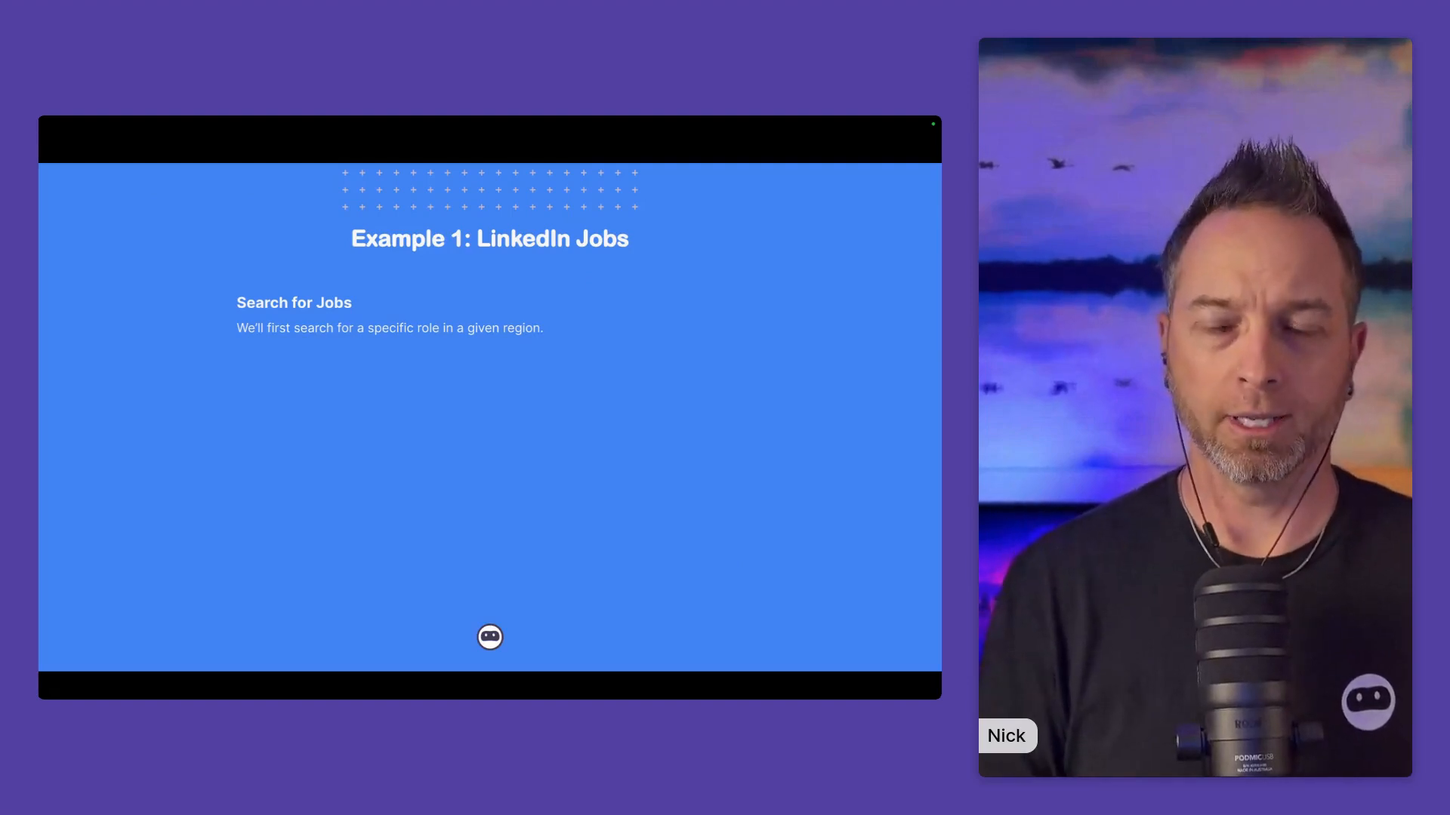
{"action": "key", "text": "Right"}
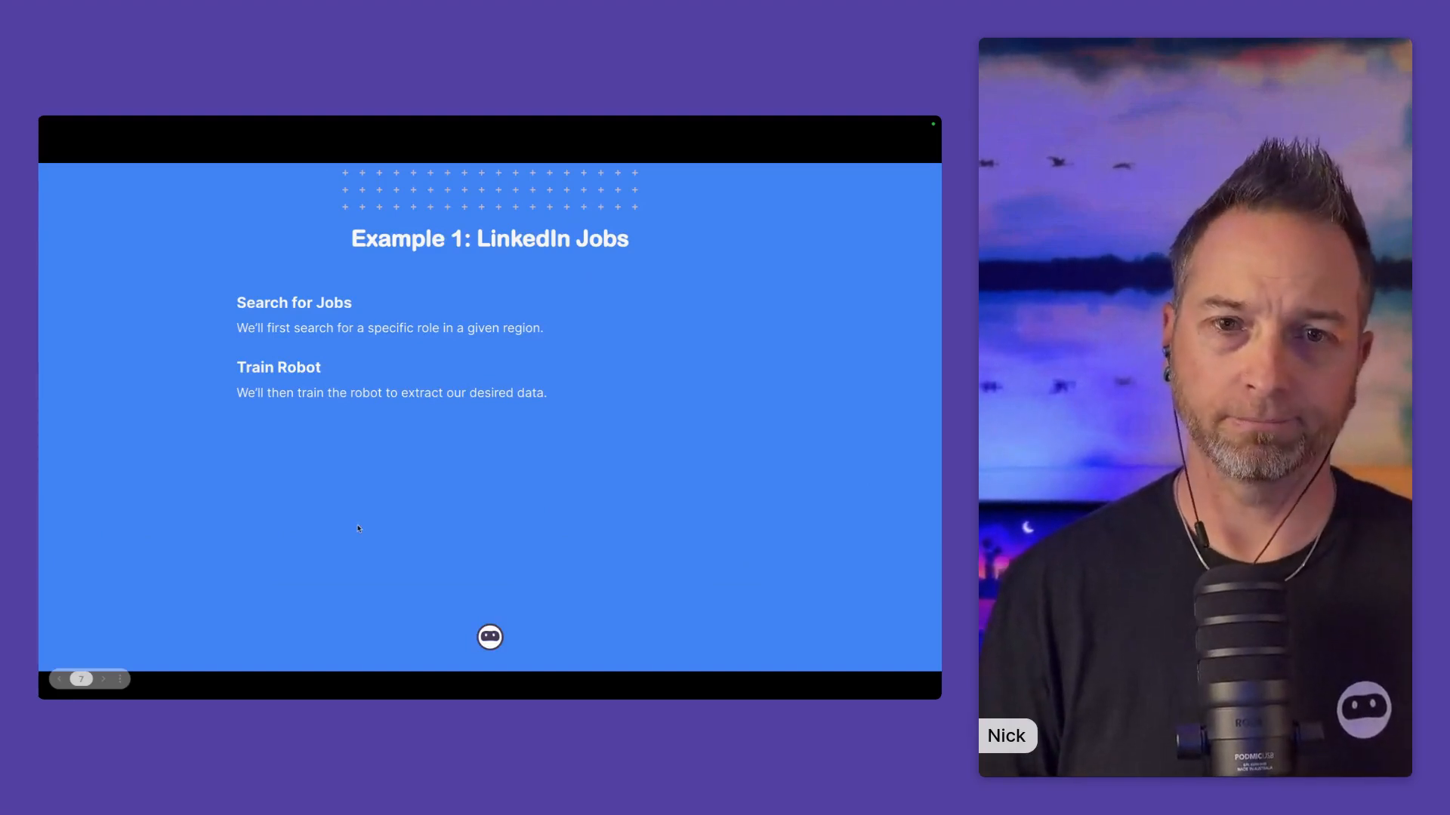
{"action": "left_click", "coordinate": [302, 515]}
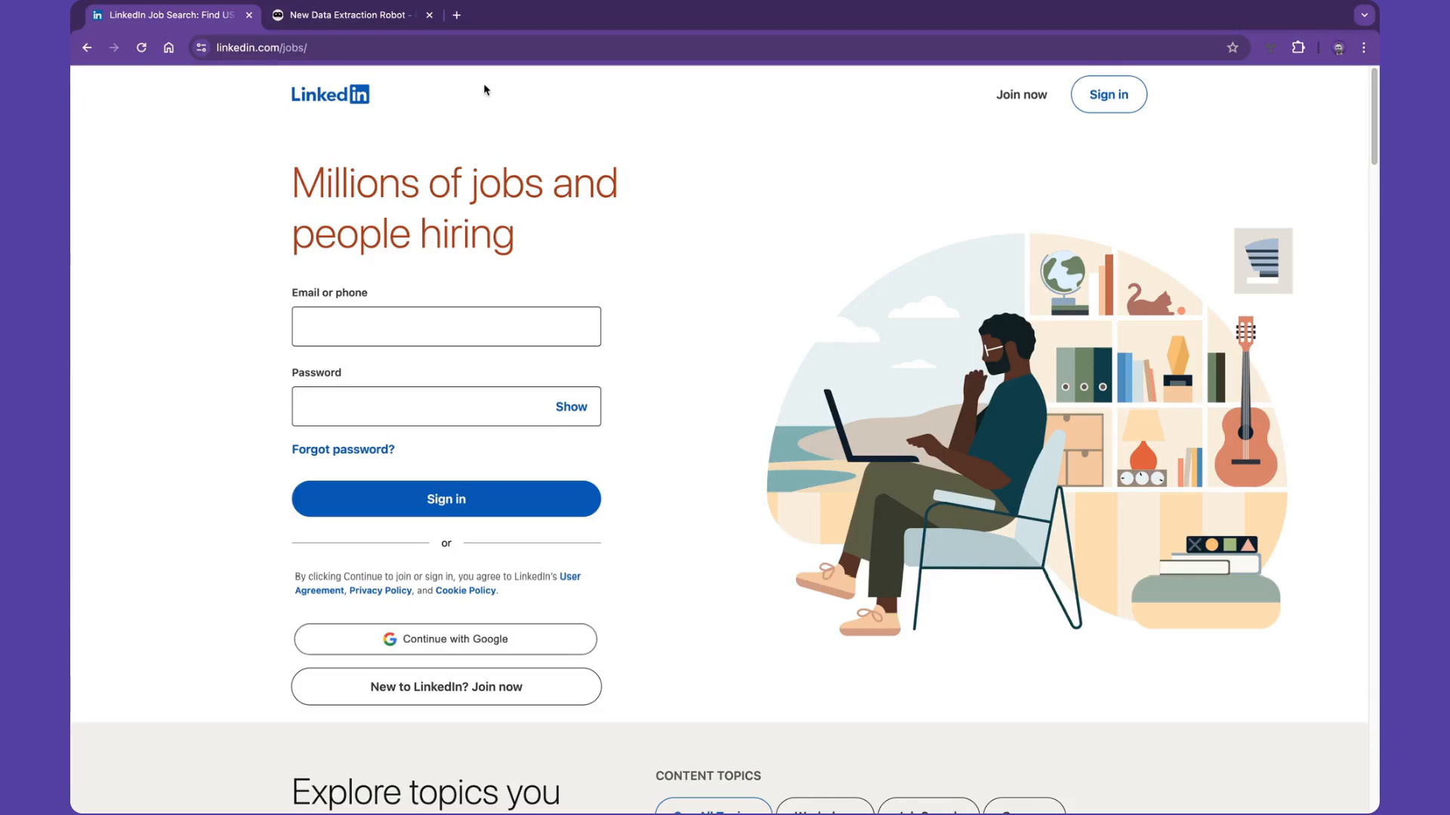
- Open the Jobs section from LinkedIn's home page and search for "social media managers" in the United States
{"action": "left_click", "coordinate": [351, 92]}
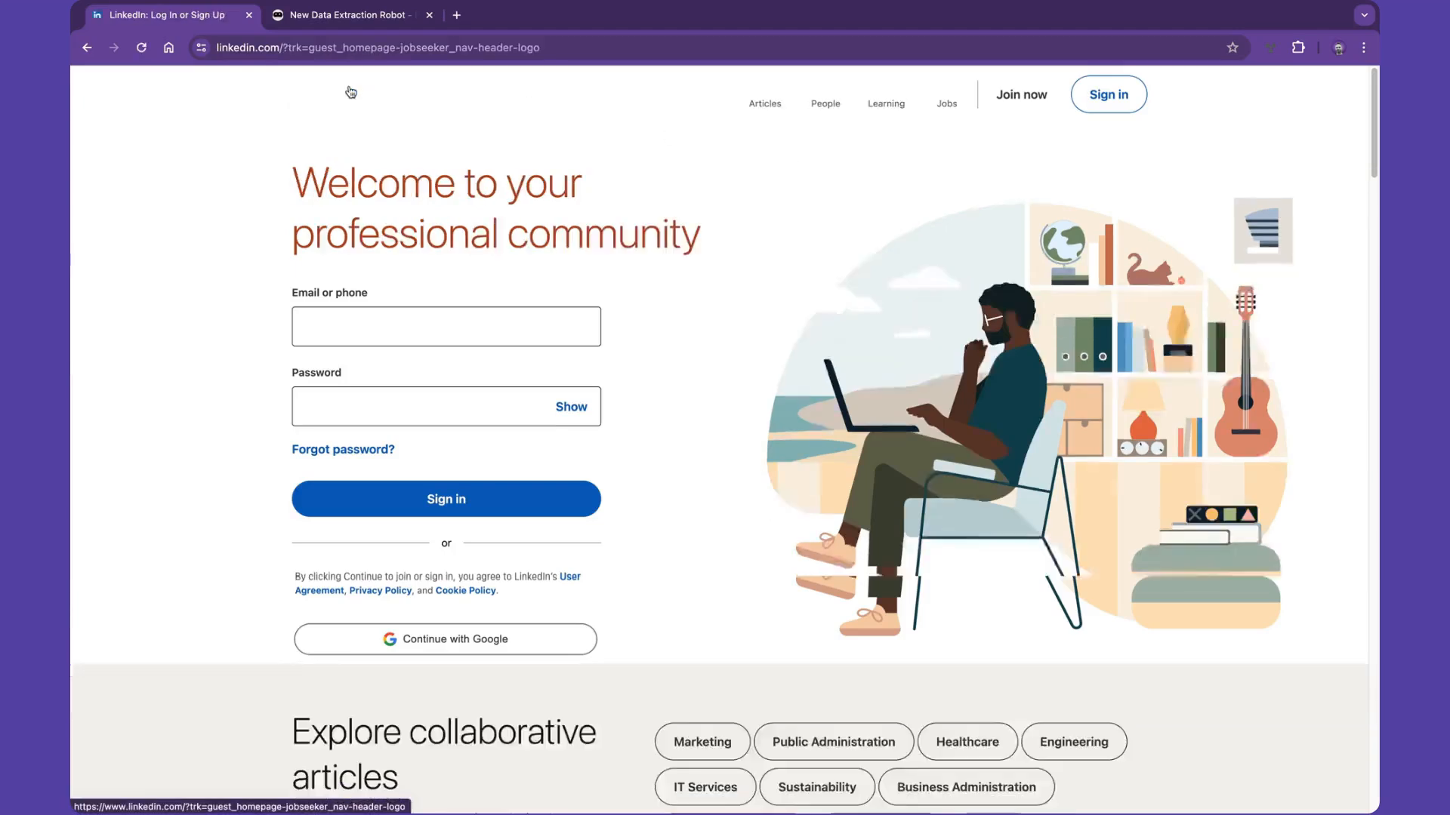
{"action": "left_click", "coordinate": [945, 95]}
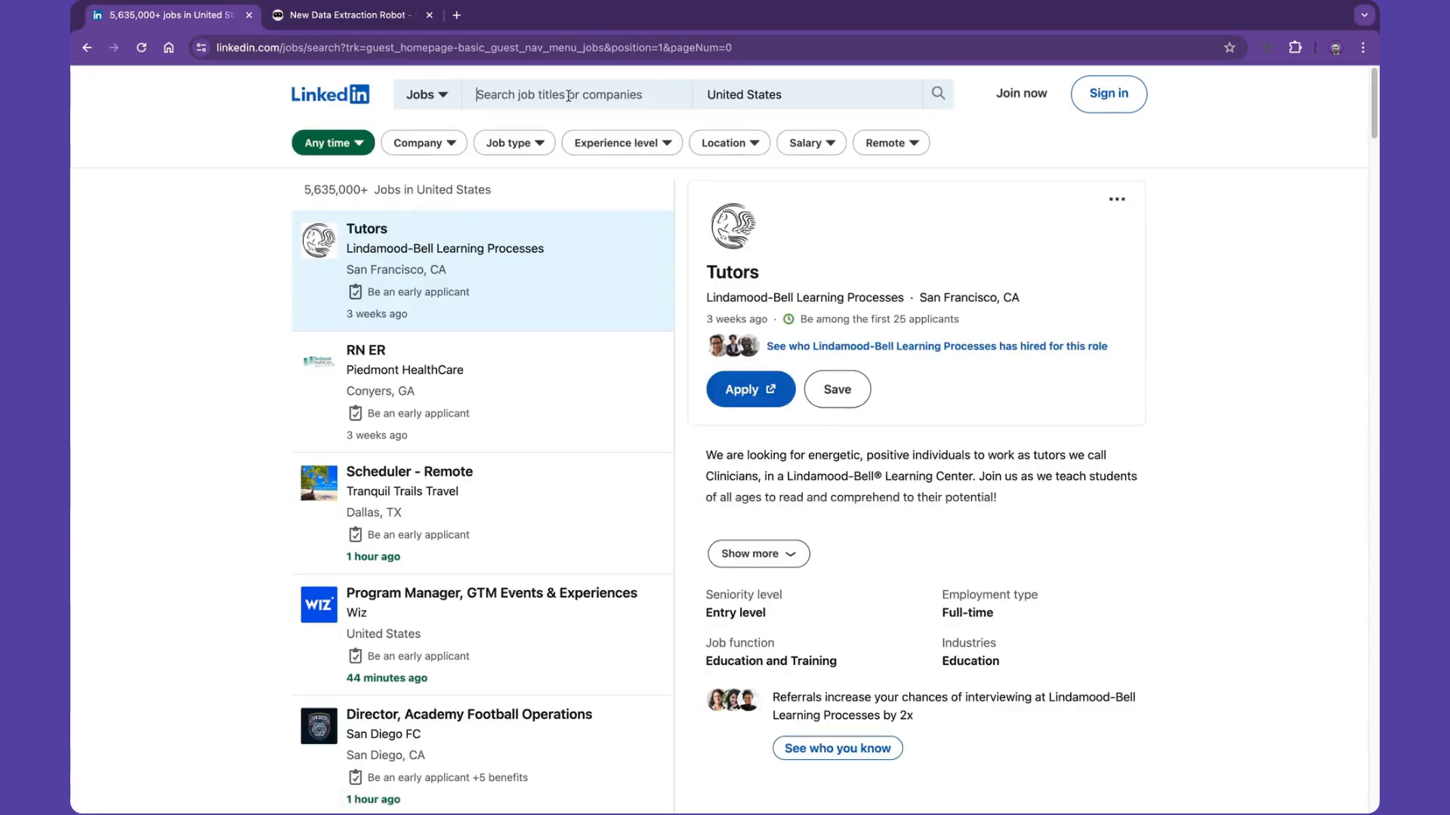
{"action": "type", "text": "social media"}
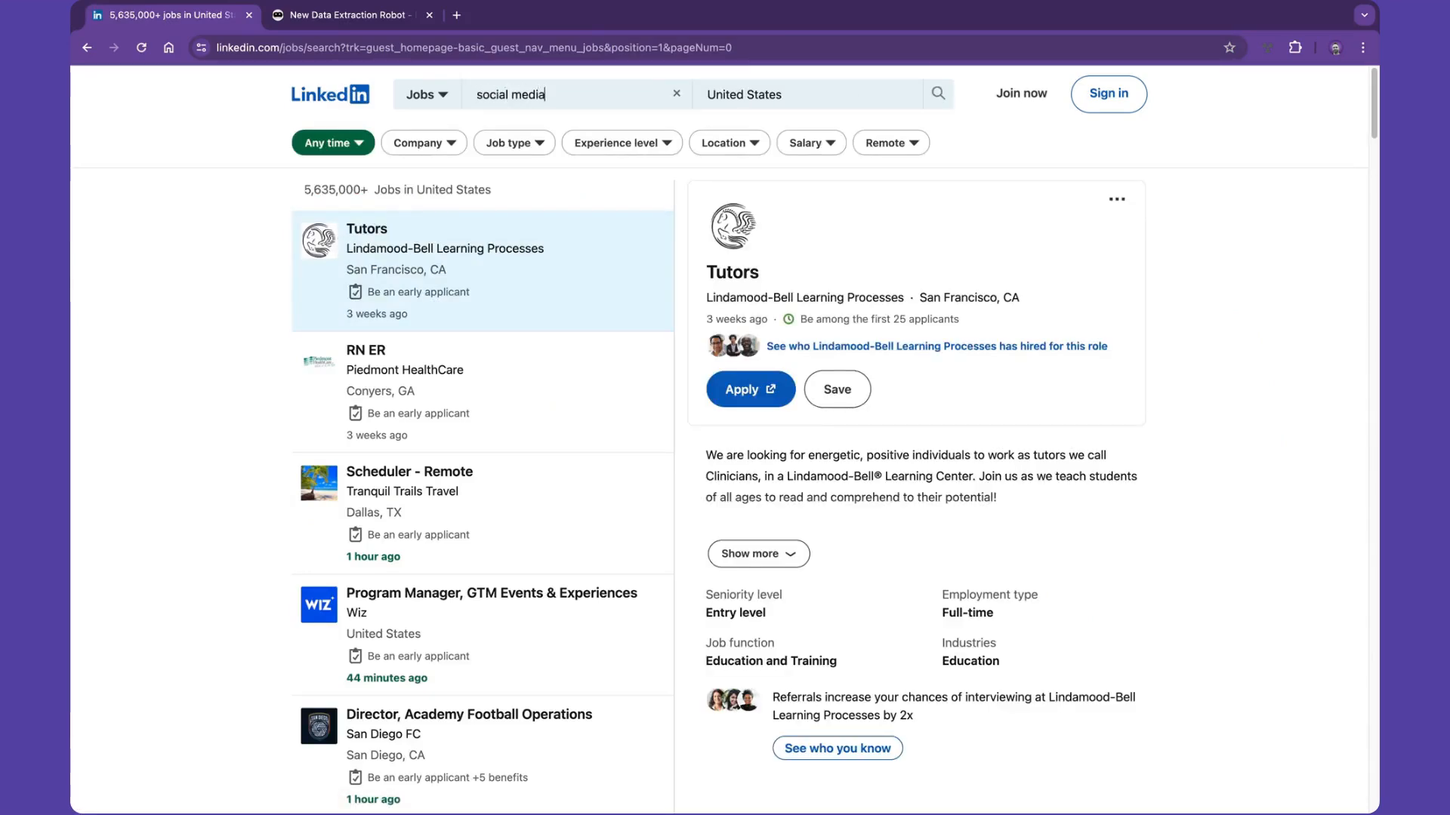
{"action": "type", "text": " managers"}
{"action": "key", "text": "Return"}
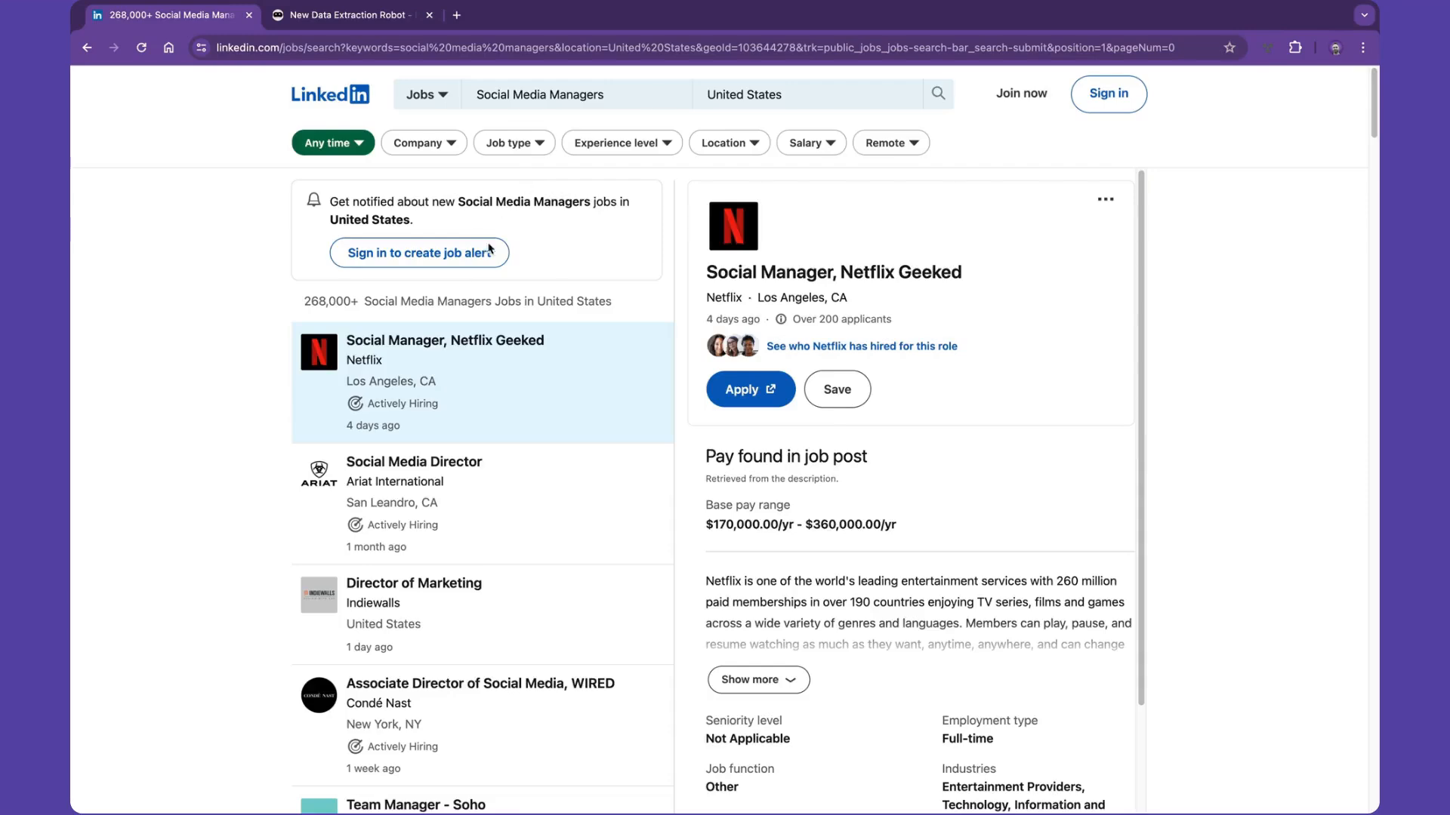
- Copy the LinkedIn job search results URL and enter it as the Origin URL of the new data extraction robot in Browse AI
{"action": "scroll", "coordinate": [337, 358], "scroll_direction": "down", "scroll_amount": 5}
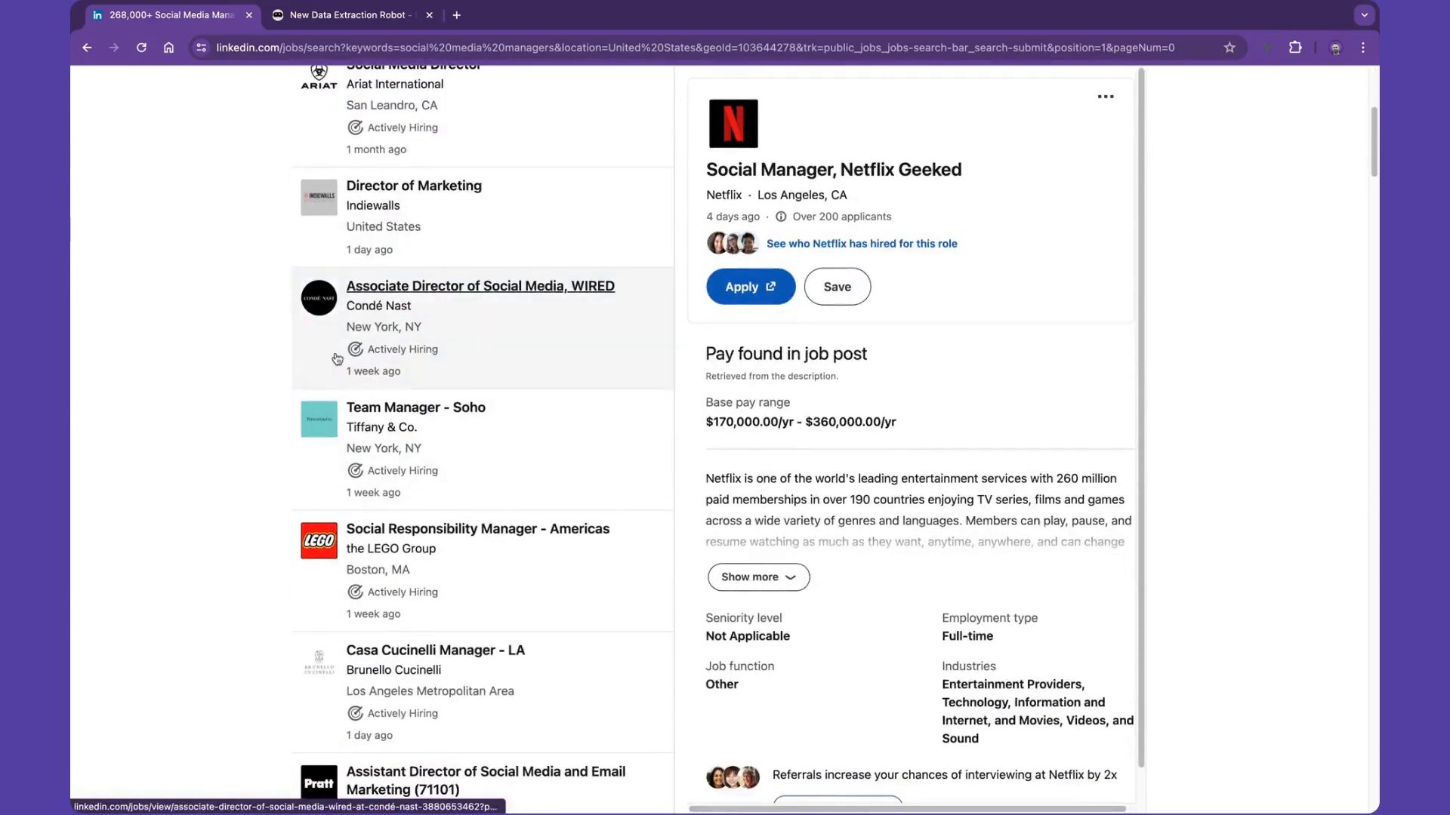
{"action": "scroll", "coordinate": [492, 395], "scroll_direction": "up", "scroll_amount": 5}
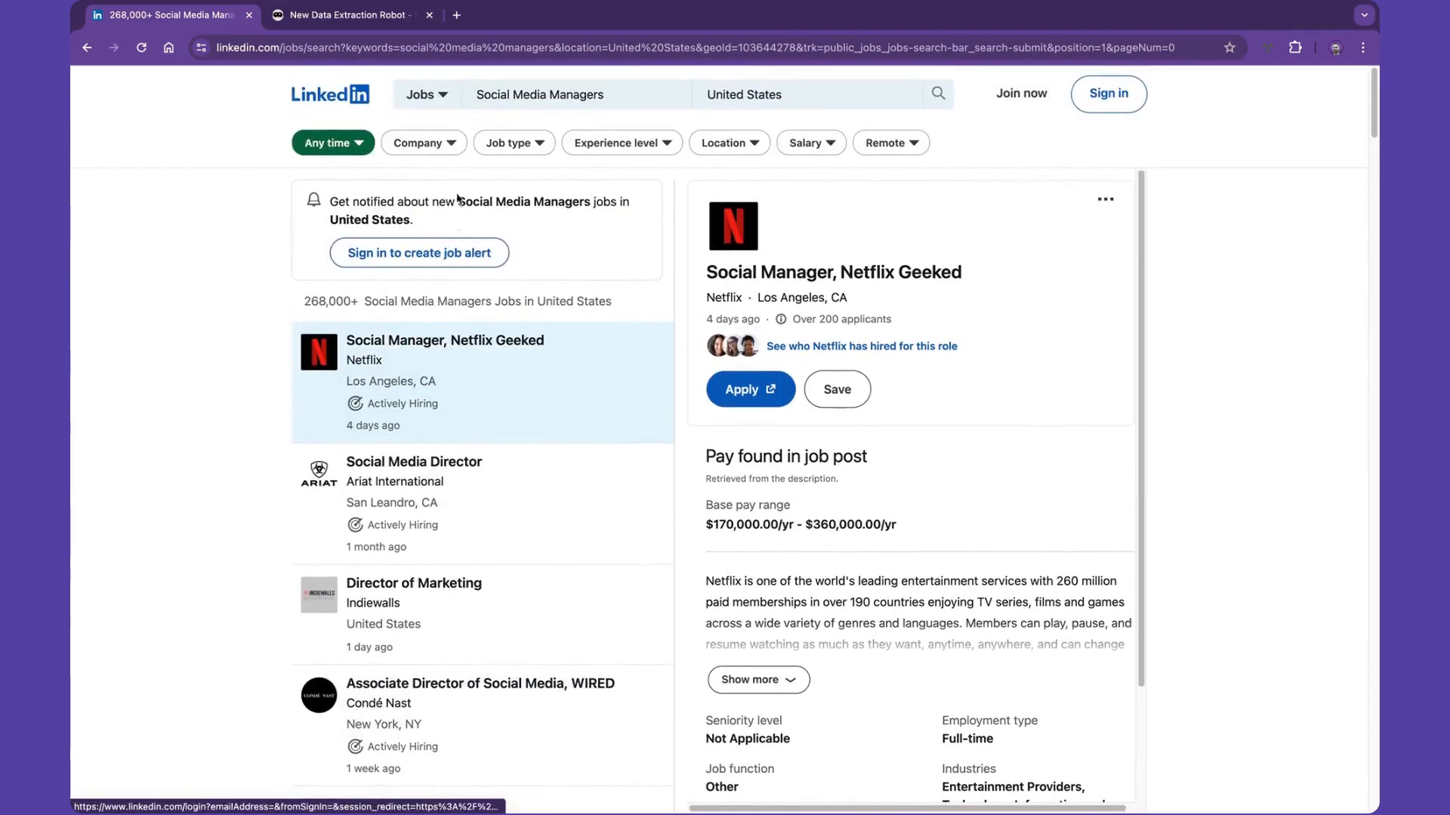
{"action": "left_click", "coordinate": [446, 51]}
{"action": "key", "text": "ctrl+c"}
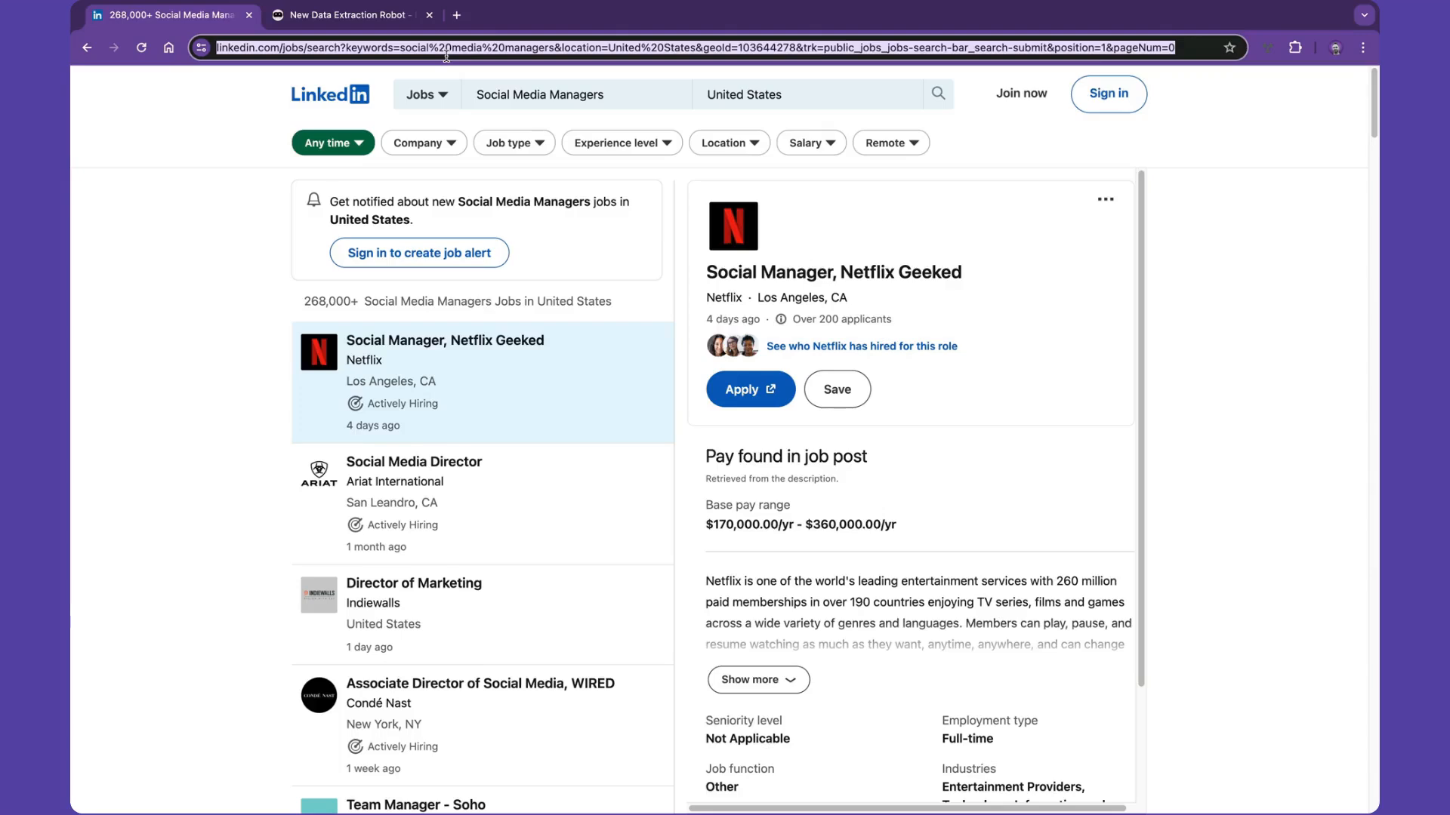
{"action": "left_click", "coordinate": [370, 21]}
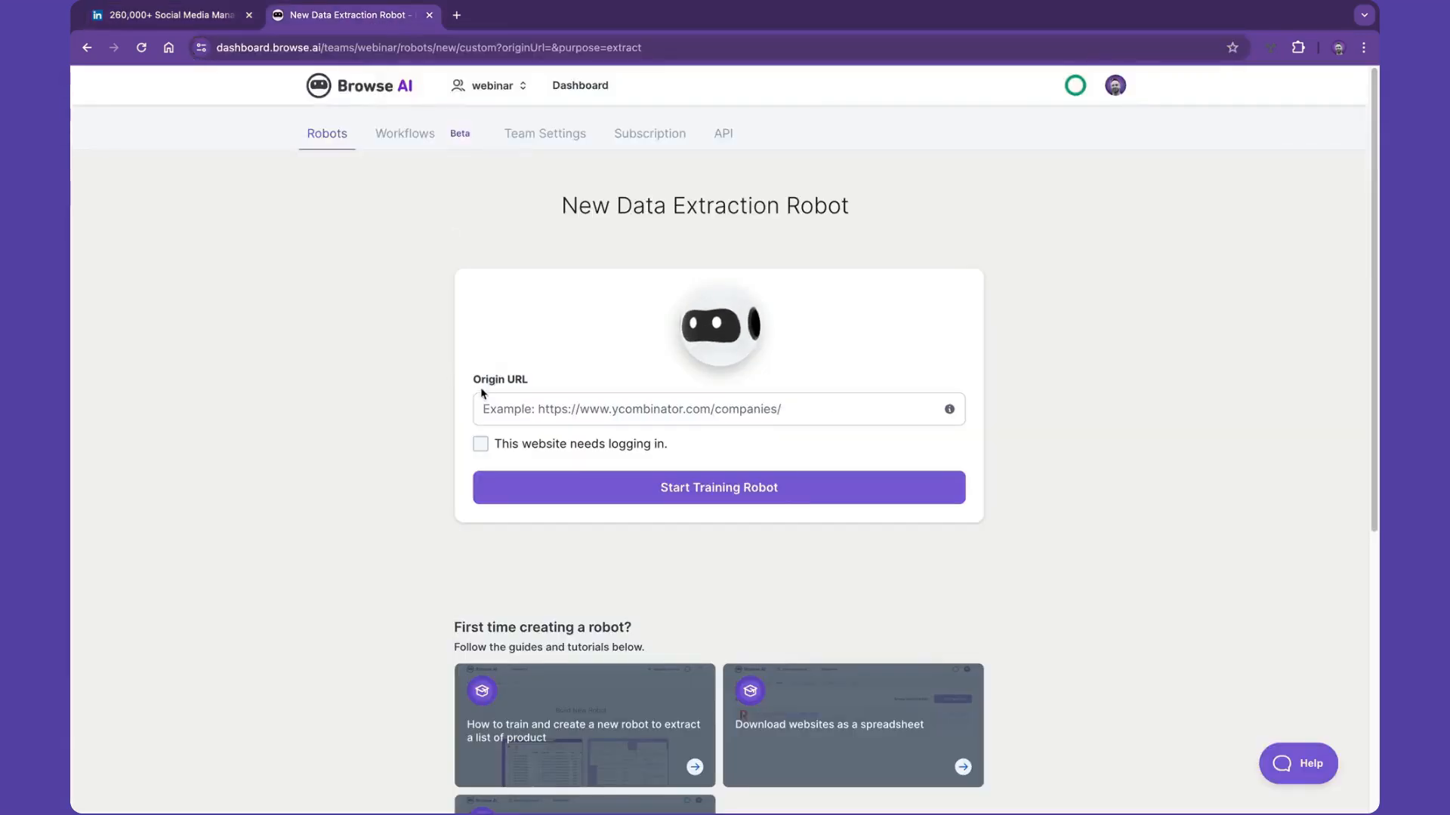
{"action": "left_click", "coordinate": [500, 402]}
{"action": "key", "text": "ctrl+v"}
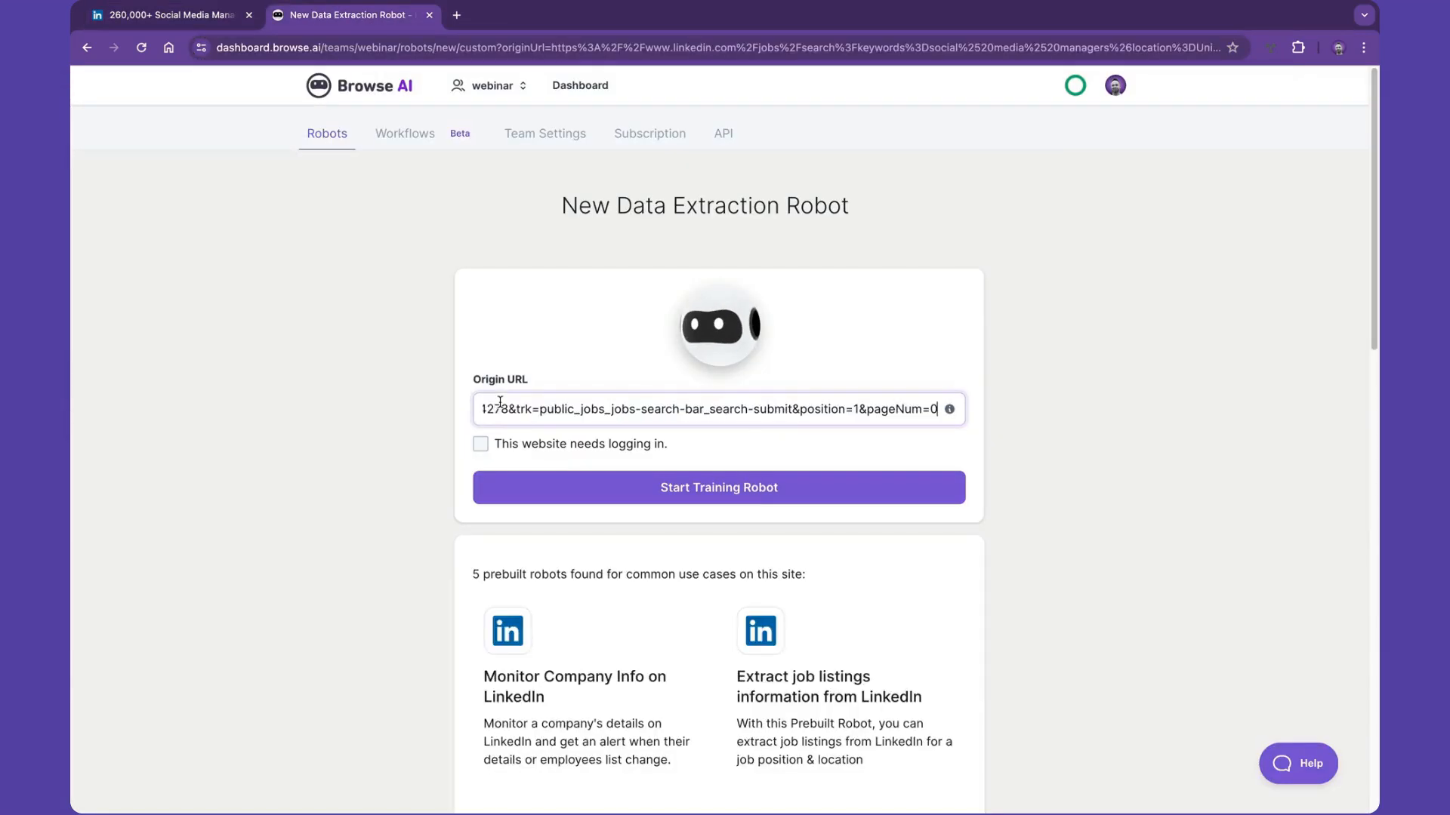
- Review the prebuilt LinkedIn robots for this site, and start training a custom robot with Robot Studio
{"action": "scroll", "coordinate": [388, 495], "scroll_direction": "down", "scroll_amount": 5}
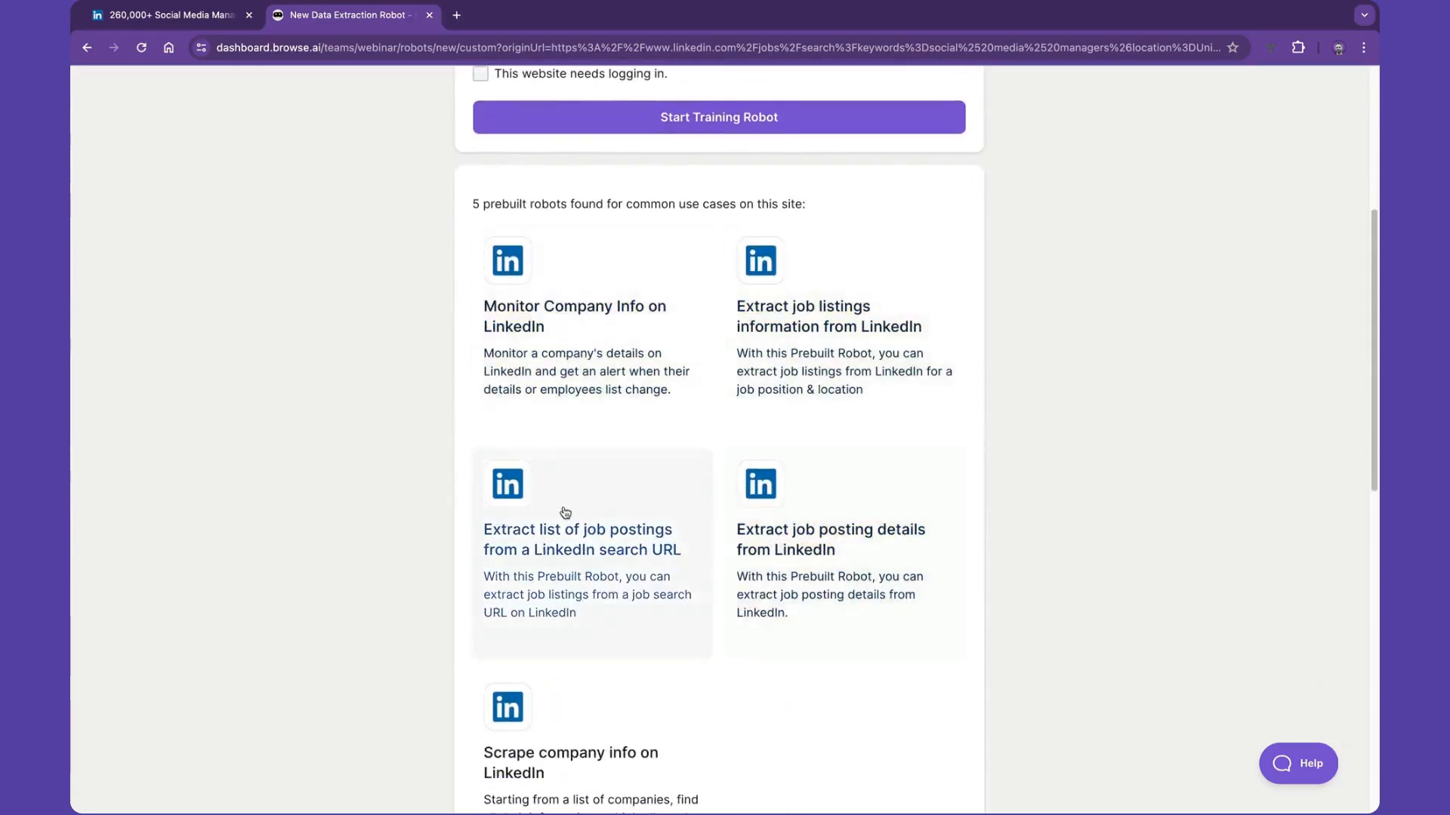
{"action": "scroll", "coordinate": [562, 512], "scroll_direction": "down", "scroll_amount": 1}
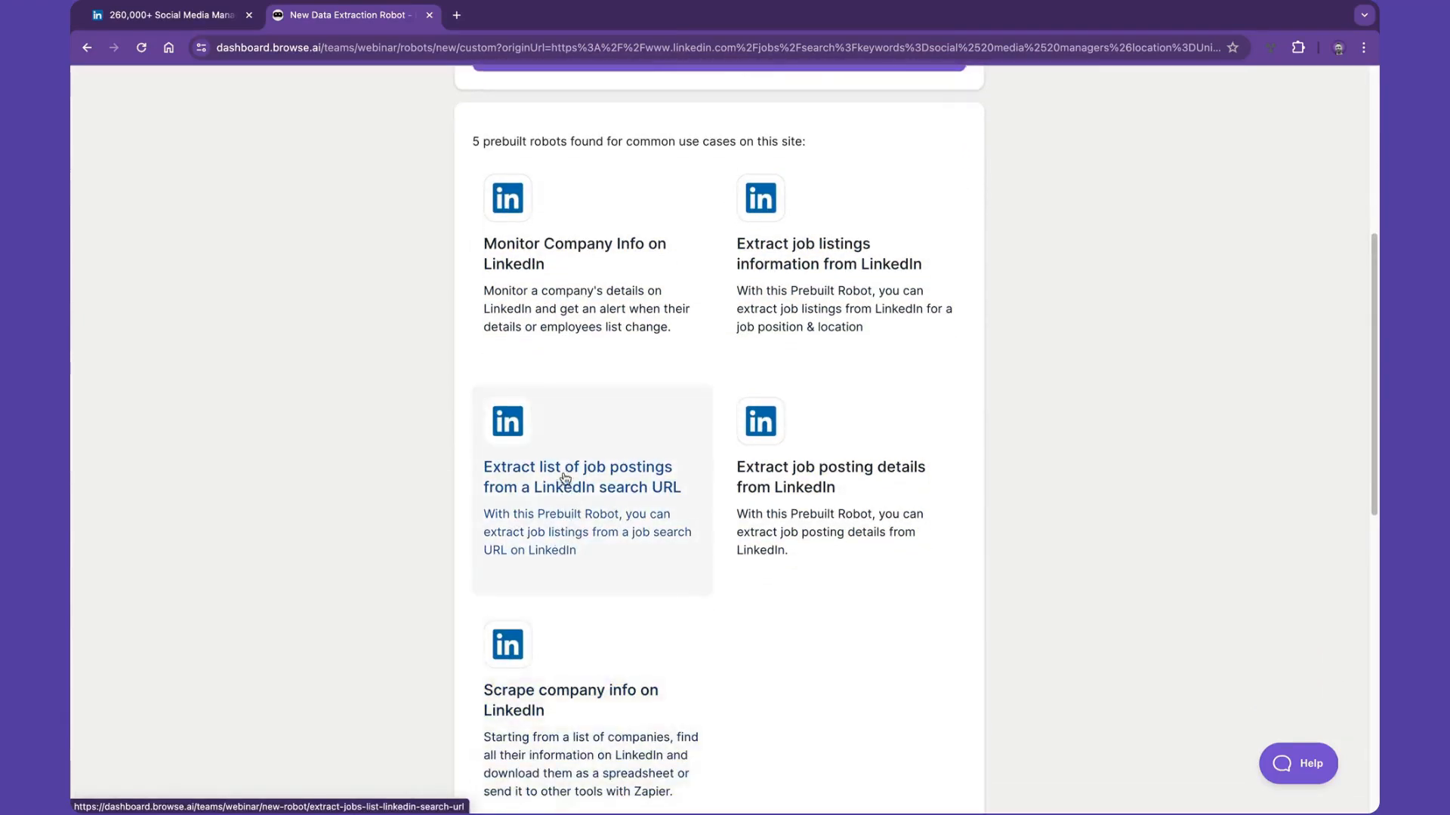
{"action": "scroll", "coordinate": [565, 478], "scroll_direction": "up", "scroll_amount": 1}
{"action": "scroll", "coordinate": [565, 479], "scroll_direction": "up", "scroll_amount": 2}
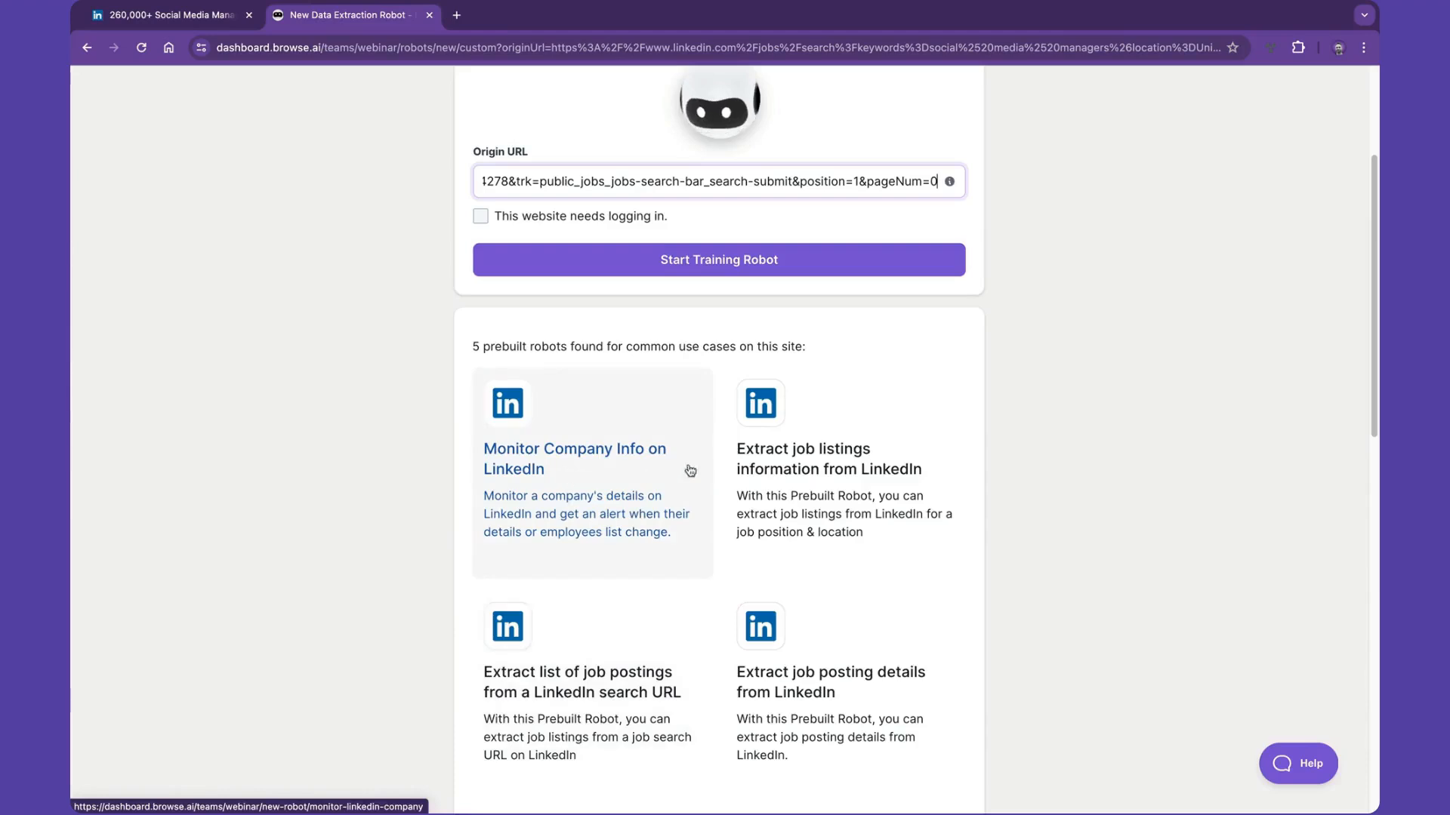
{"action": "scroll", "coordinate": [588, 430], "scroll_direction": "up", "scroll_amount": 3}
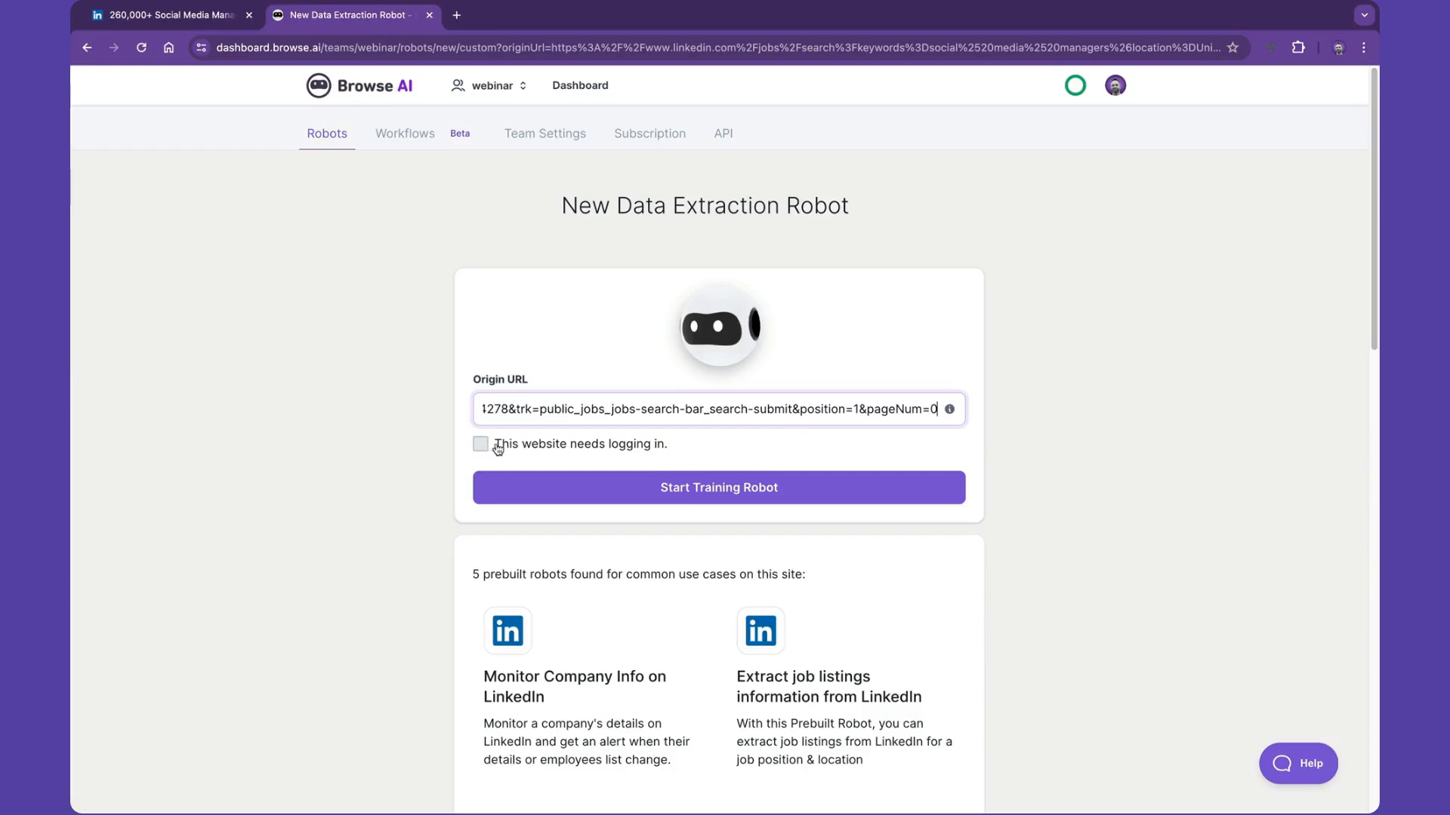
{"action": "left_click", "coordinate": [703, 487]}
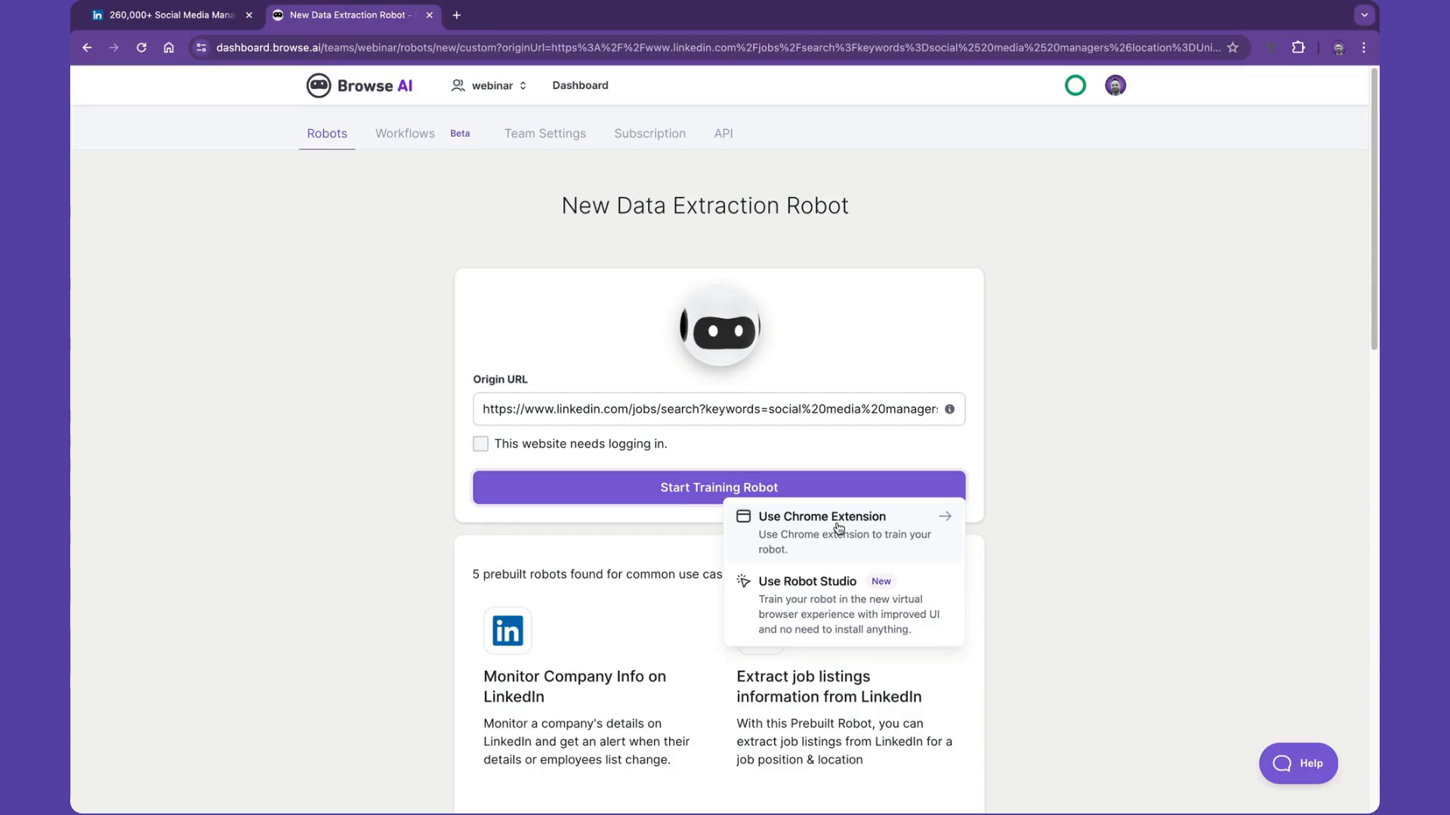
{"action": "left_click", "coordinate": [836, 599]}
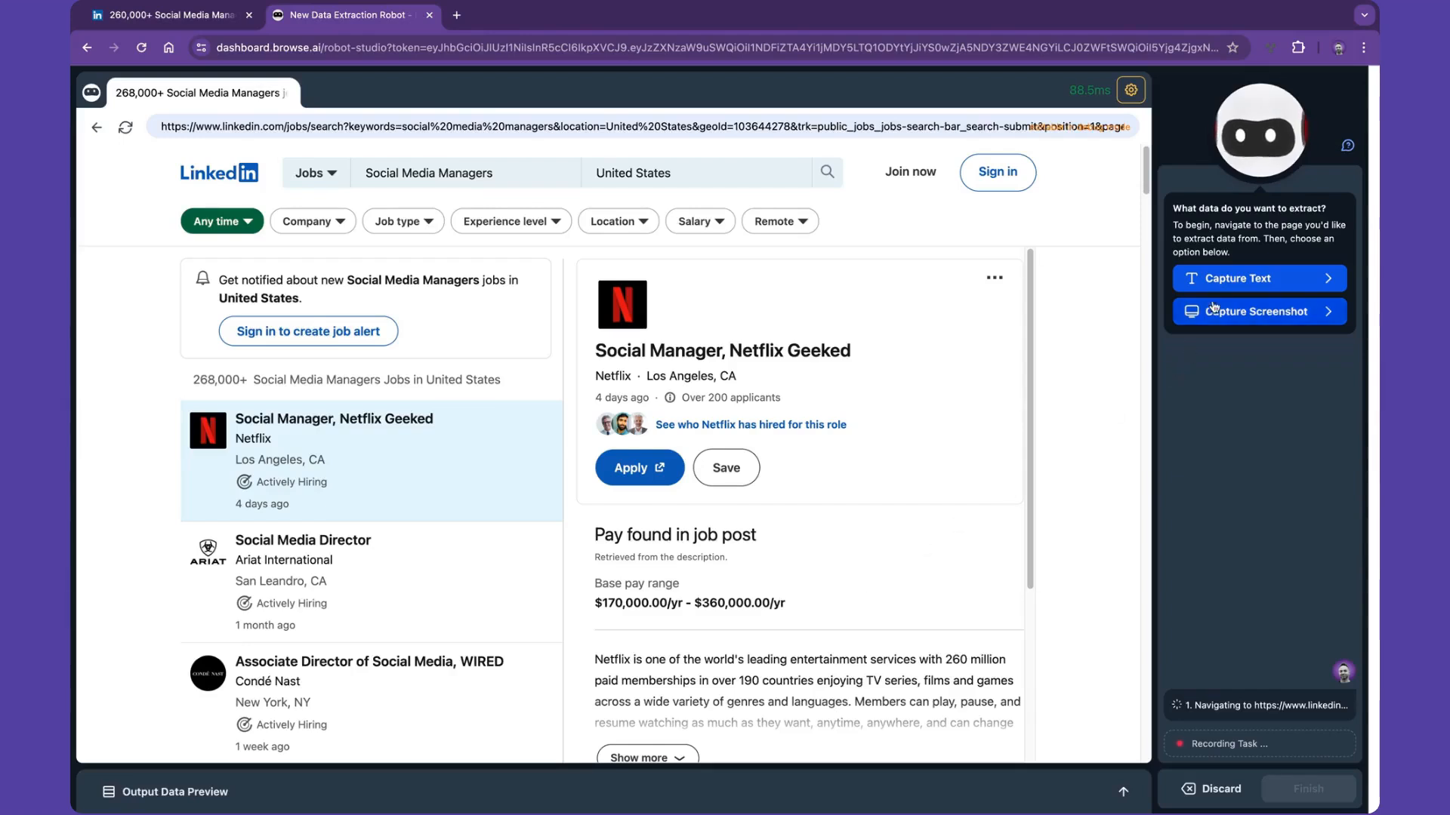
- Set the robot to capture text from a list and select the job postings in the search results as list items
{"action": "left_click", "coordinate": [1214, 279]}
{"action": "left_click", "coordinate": [1214, 279]}
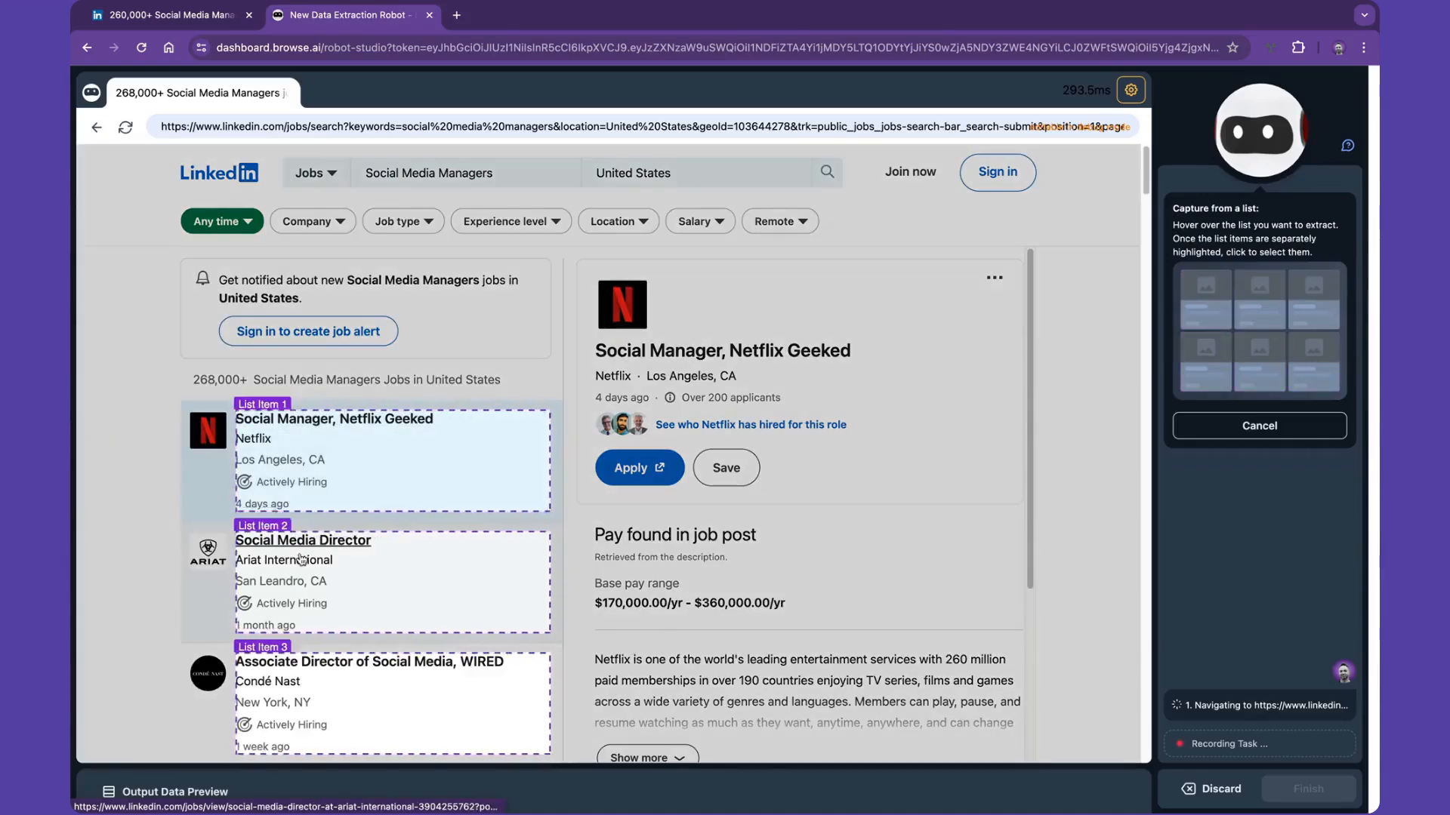
{"action": "left_click", "coordinate": [217, 413]}
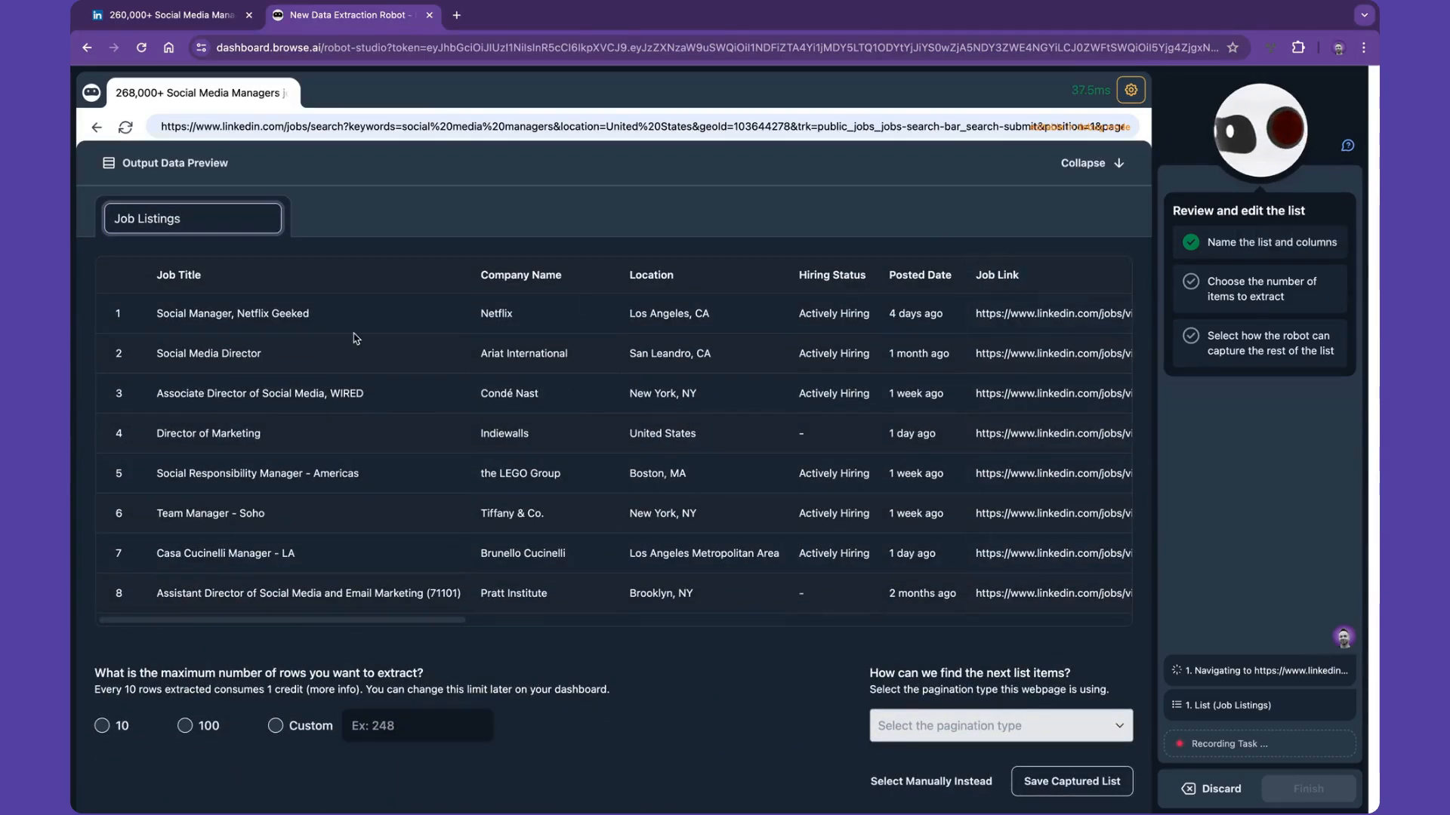
- Review the columns of the automatically captured Job Listings, and discard them in favour of selecting the data manually
{"action": "scroll", "coordinate": [357, 339], "scroll_direction": "right", "scroll_amount": 10}
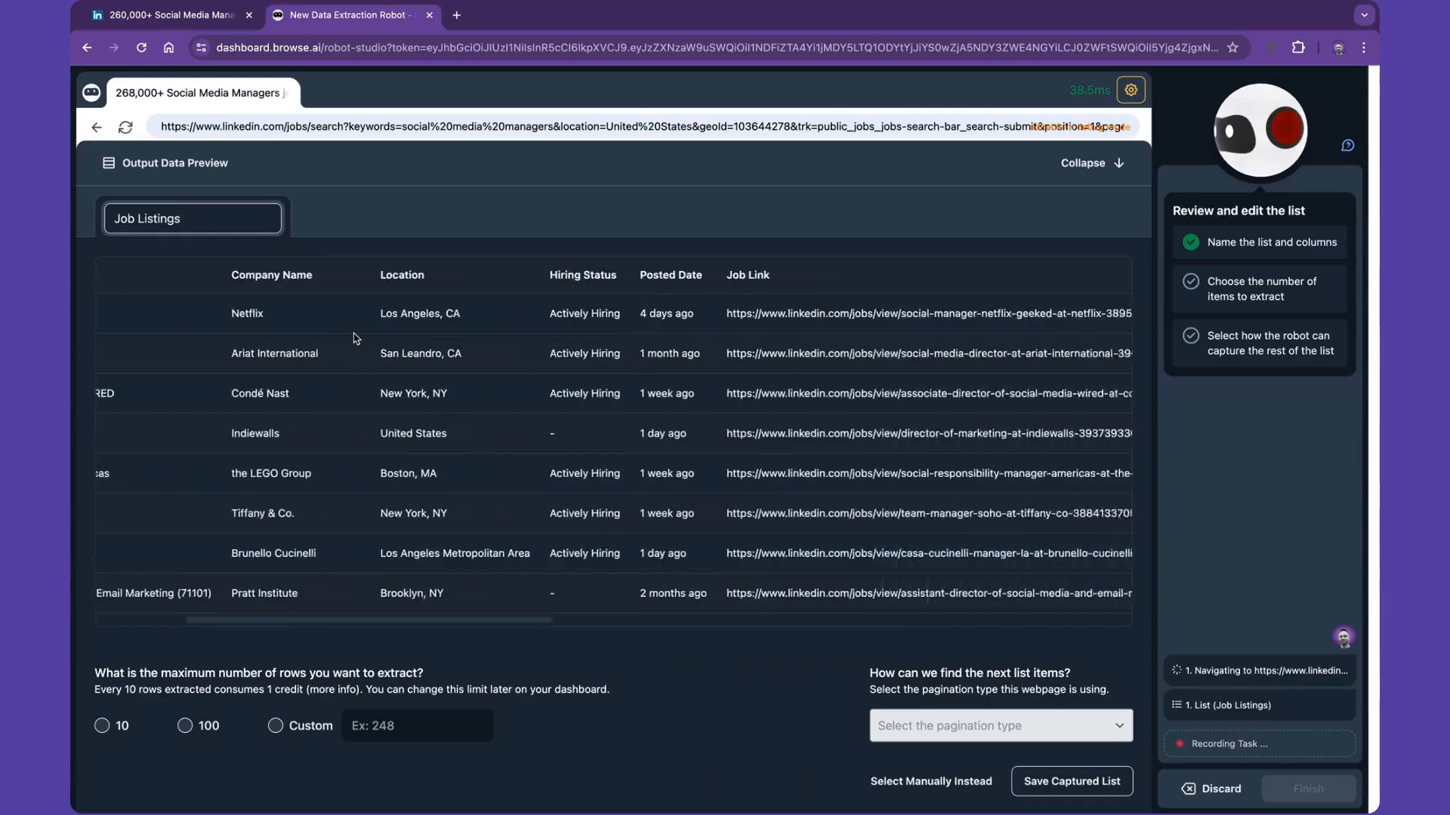
{"action": "scroll", "coordinate": [357, 338], "scroll_direction": "right", "scroll_amount": 10}
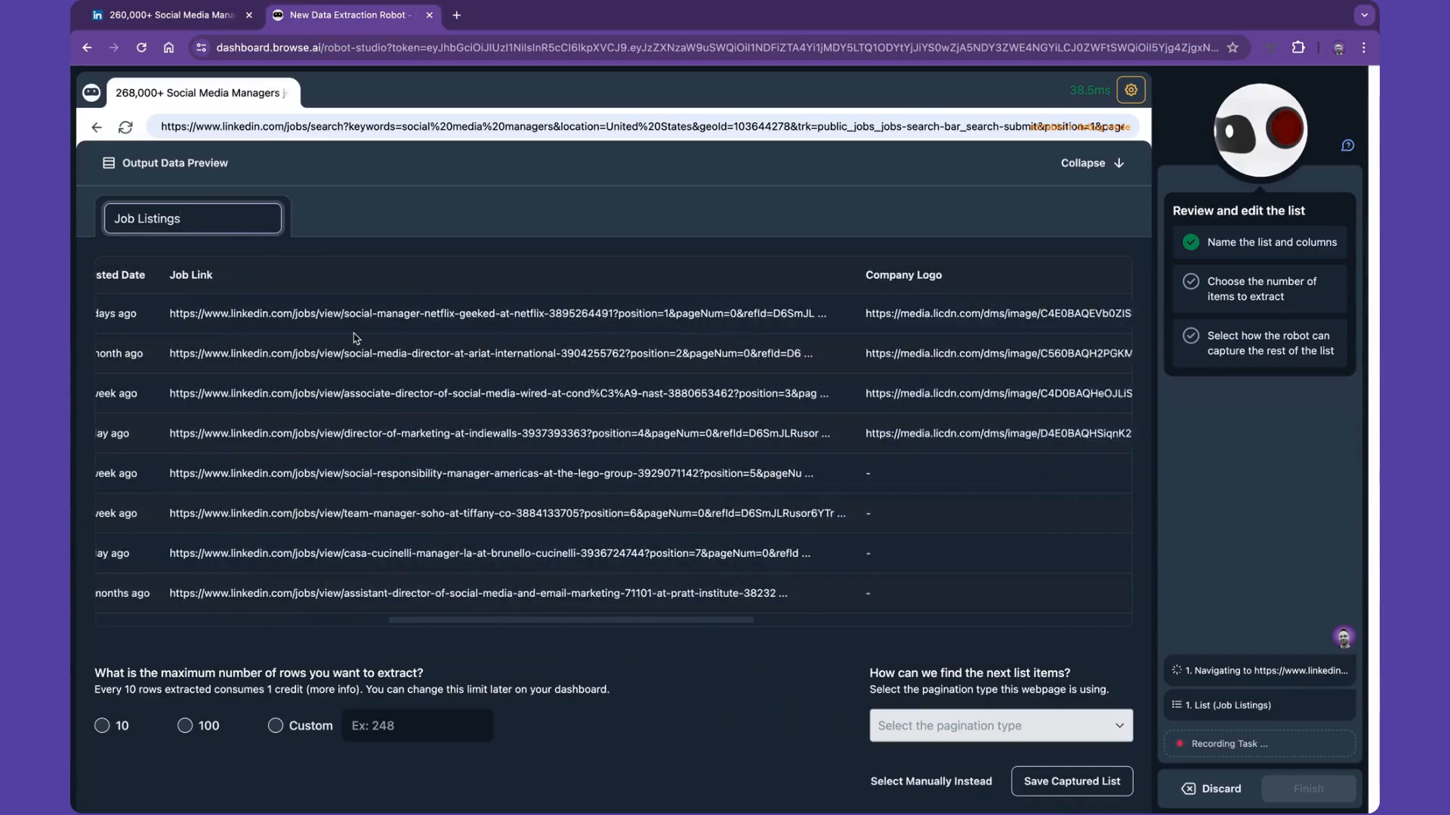
{"action": "scroll", "coordinate": [356, 338], "scroll_direction": "right", "scroll_amount": 15}
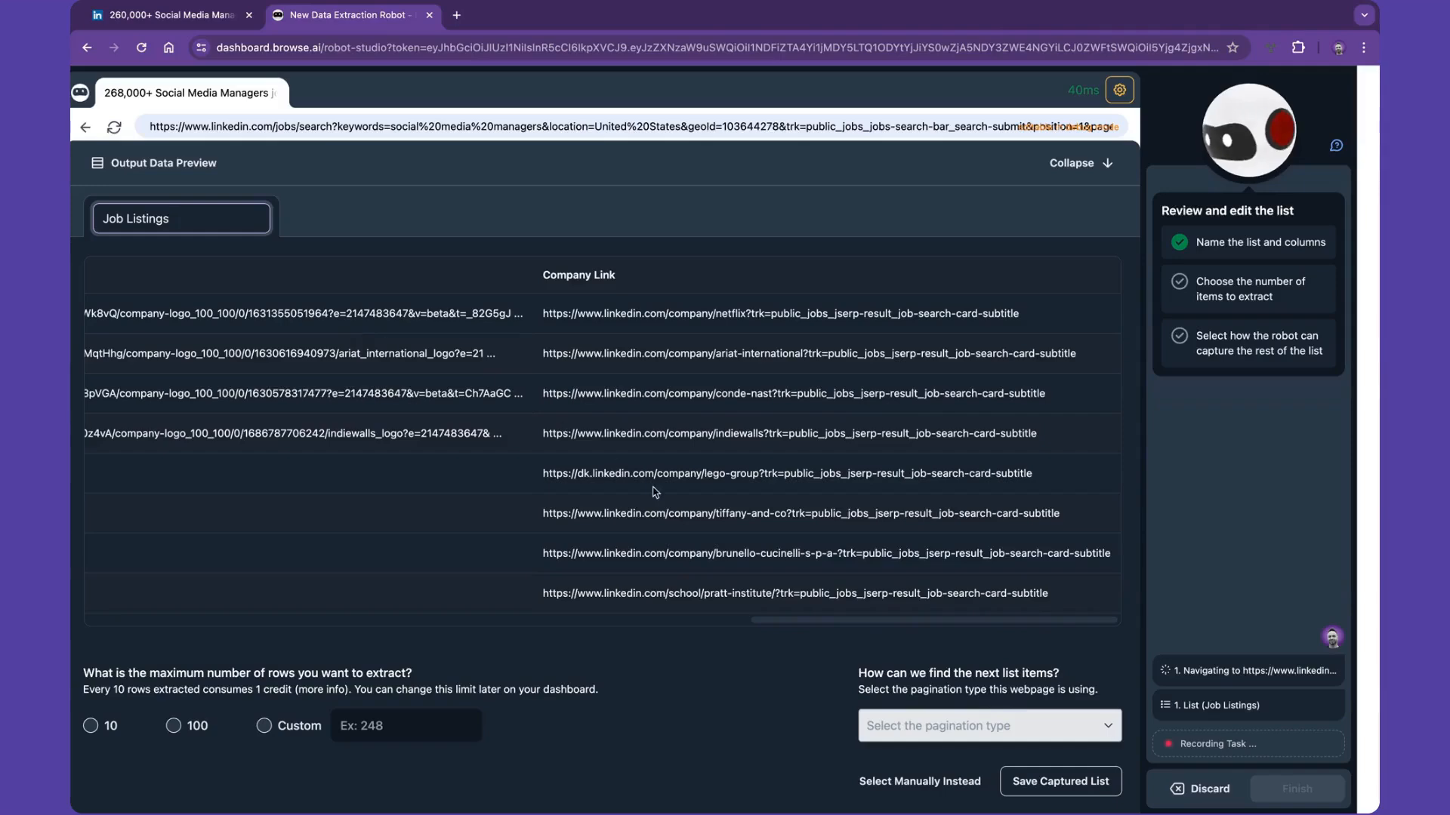
{"action": "left_click", "coordinate": [900, 780]}
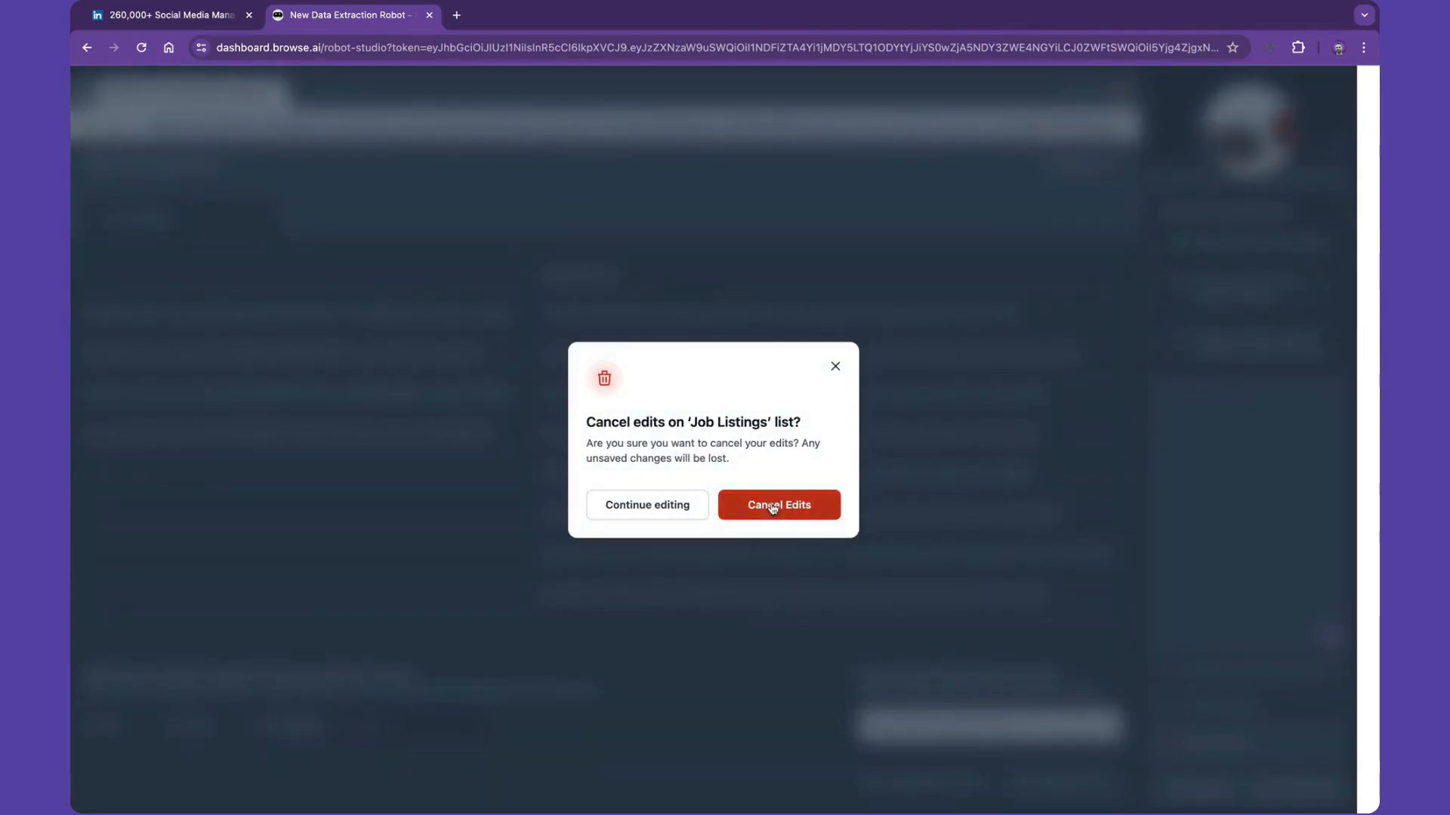
{"action": "left_click", "coordinate": [773, 506]}
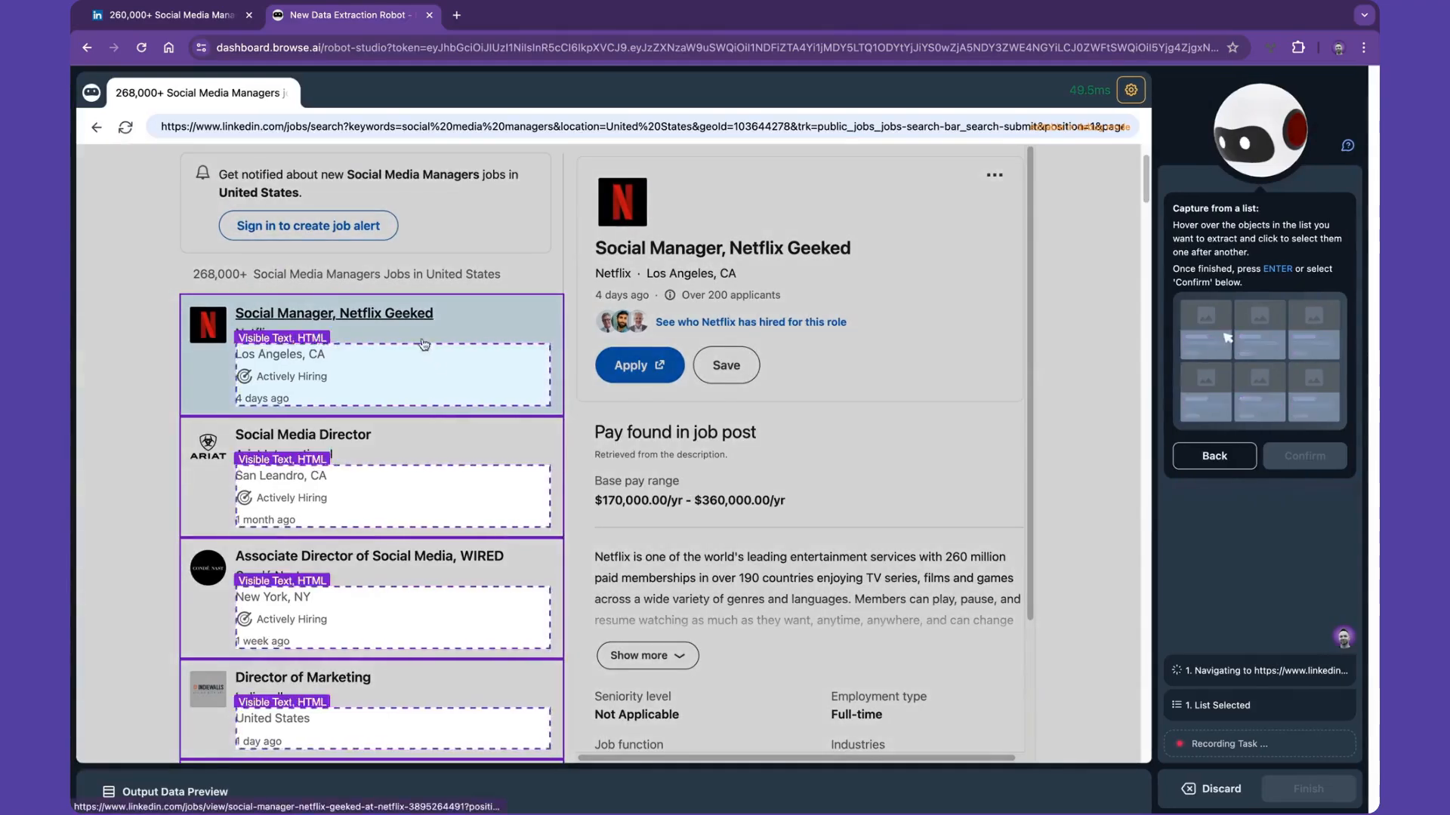
- Select the job title text, the company name text and the company link in the first job posting for capture
{"action": "left_click", "coordinate": [399, 315]}
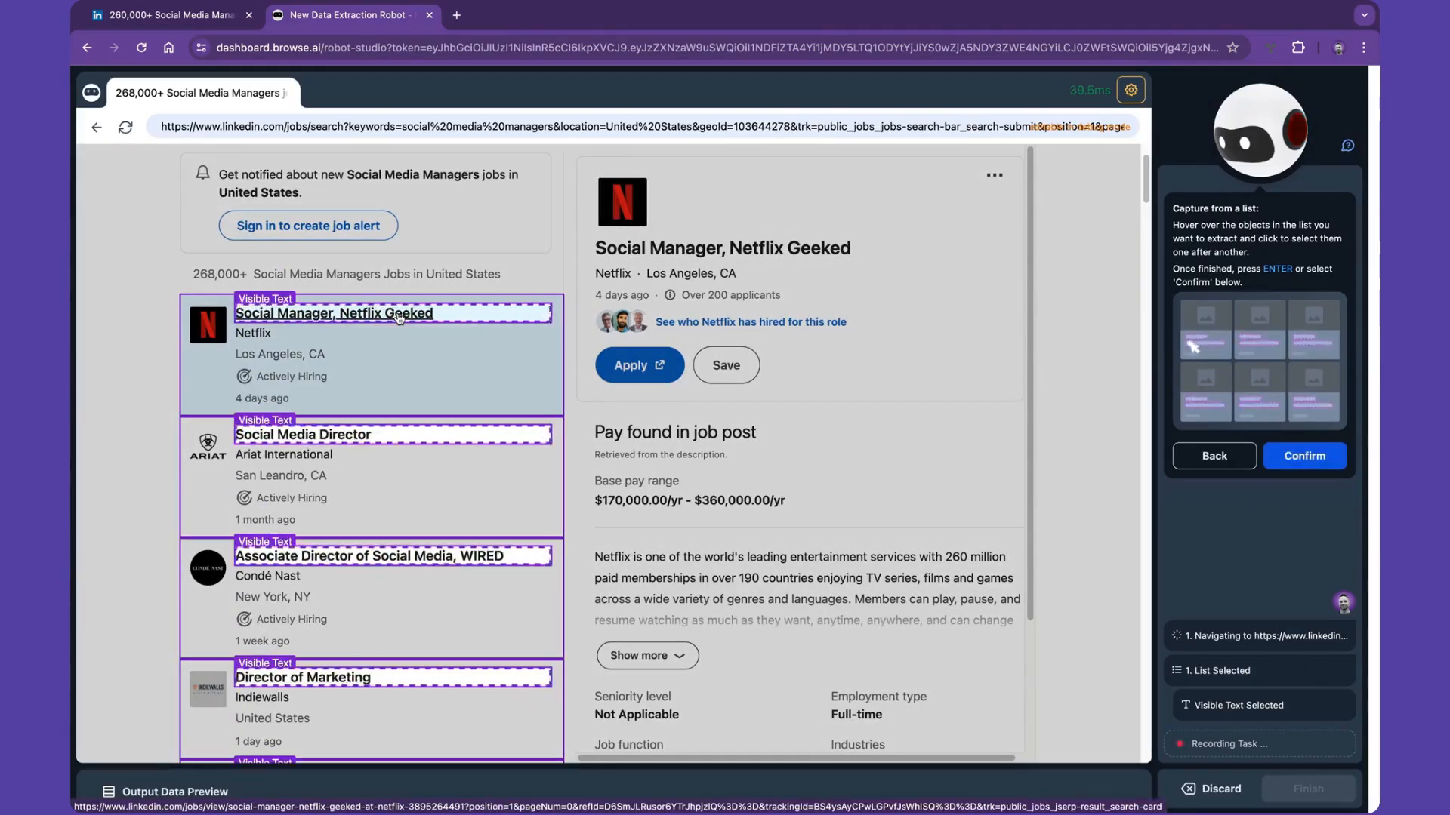
{"action": "left_click", "coordinate": [265, 334]}
{"action": "left_click", "coordinate": [202, 408]}
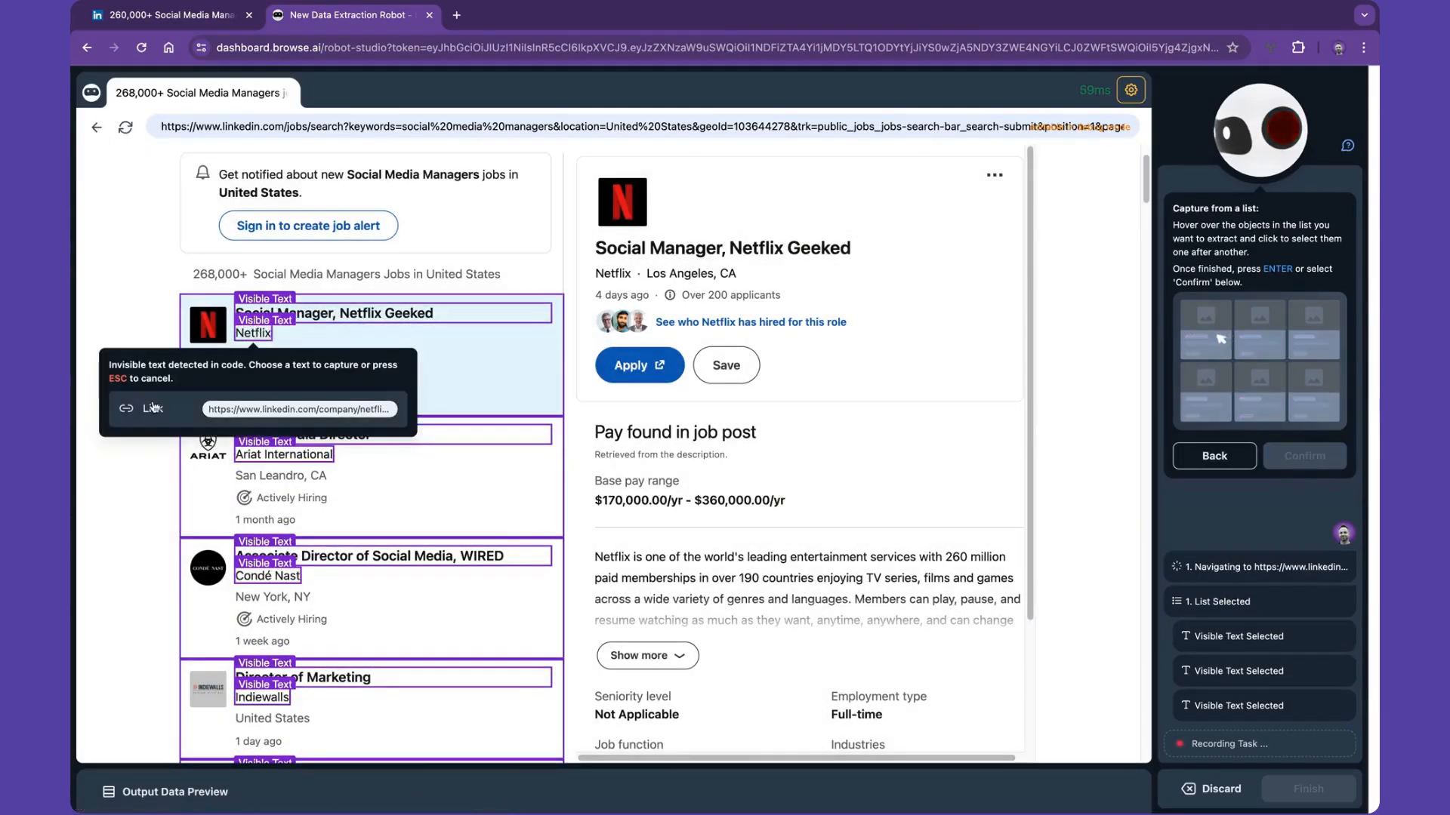
{"action": "left_click", "coordinate": [144, 408]}
- Add the location, the Actively Hiring status and the posting age of the first job posting to the captured texts
{"action": "left_click", "coordinate": [257, 360]}
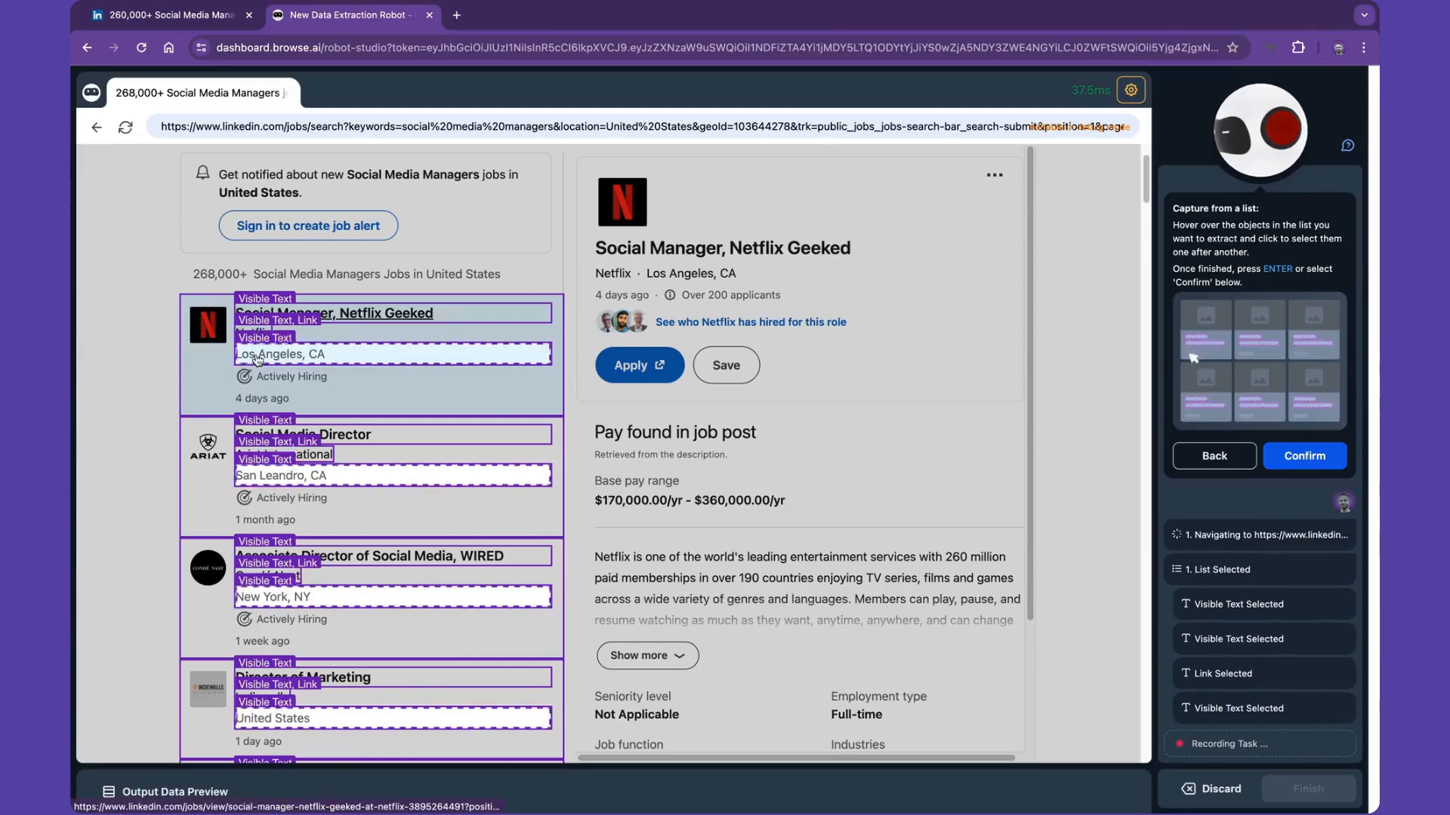
{"action": "left_click", "coordinate": [280, 377]}
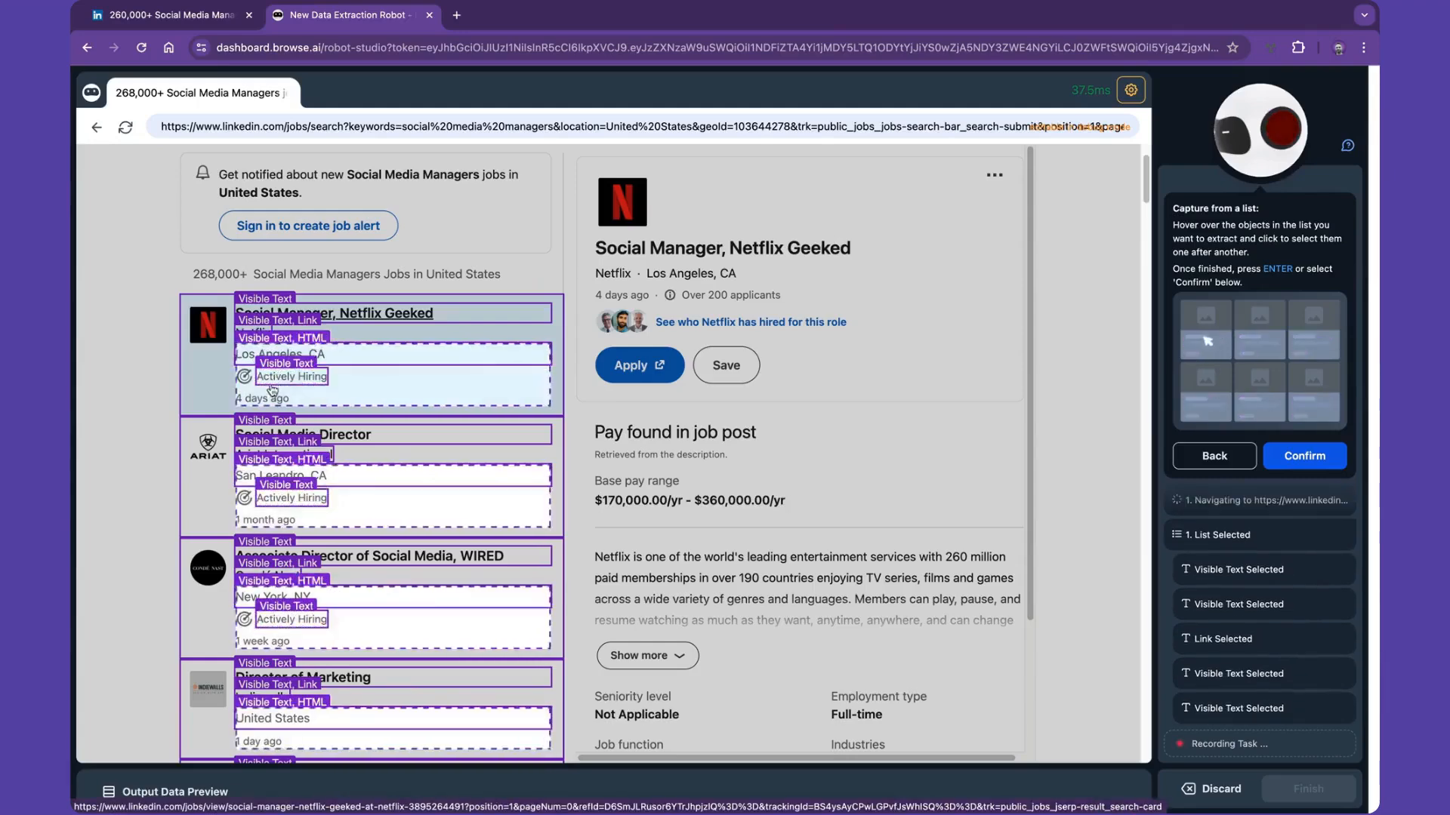
{"action": "left_click", "coordinate": [261, 391]}
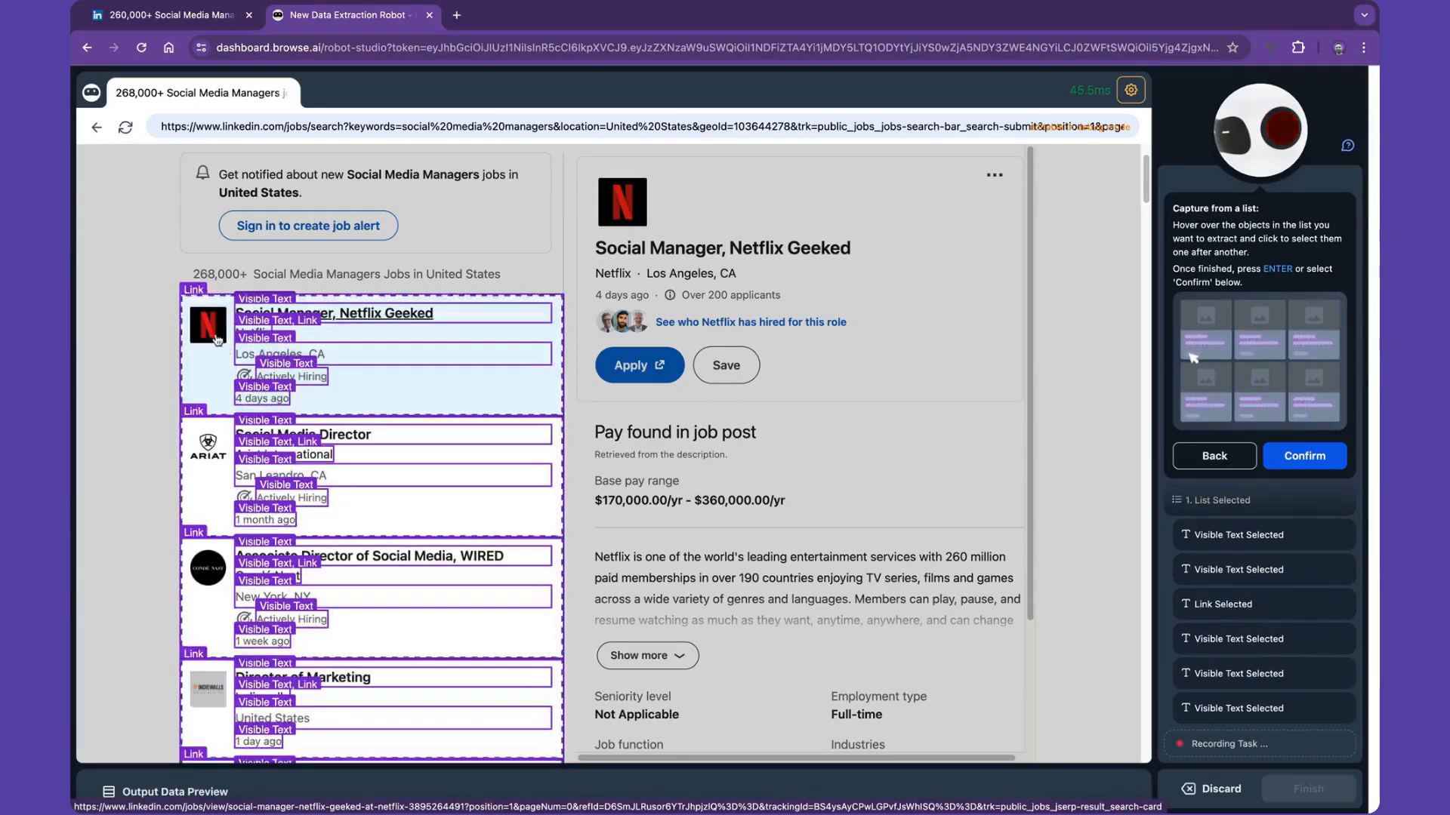
- Add the company logo's image URL and the job posting's link to the capture, and confirm the selected list data
{"action": "left_click", "coordinate": [208, 325]}
{"action": "left_click", "coordinate": [182, 413]}
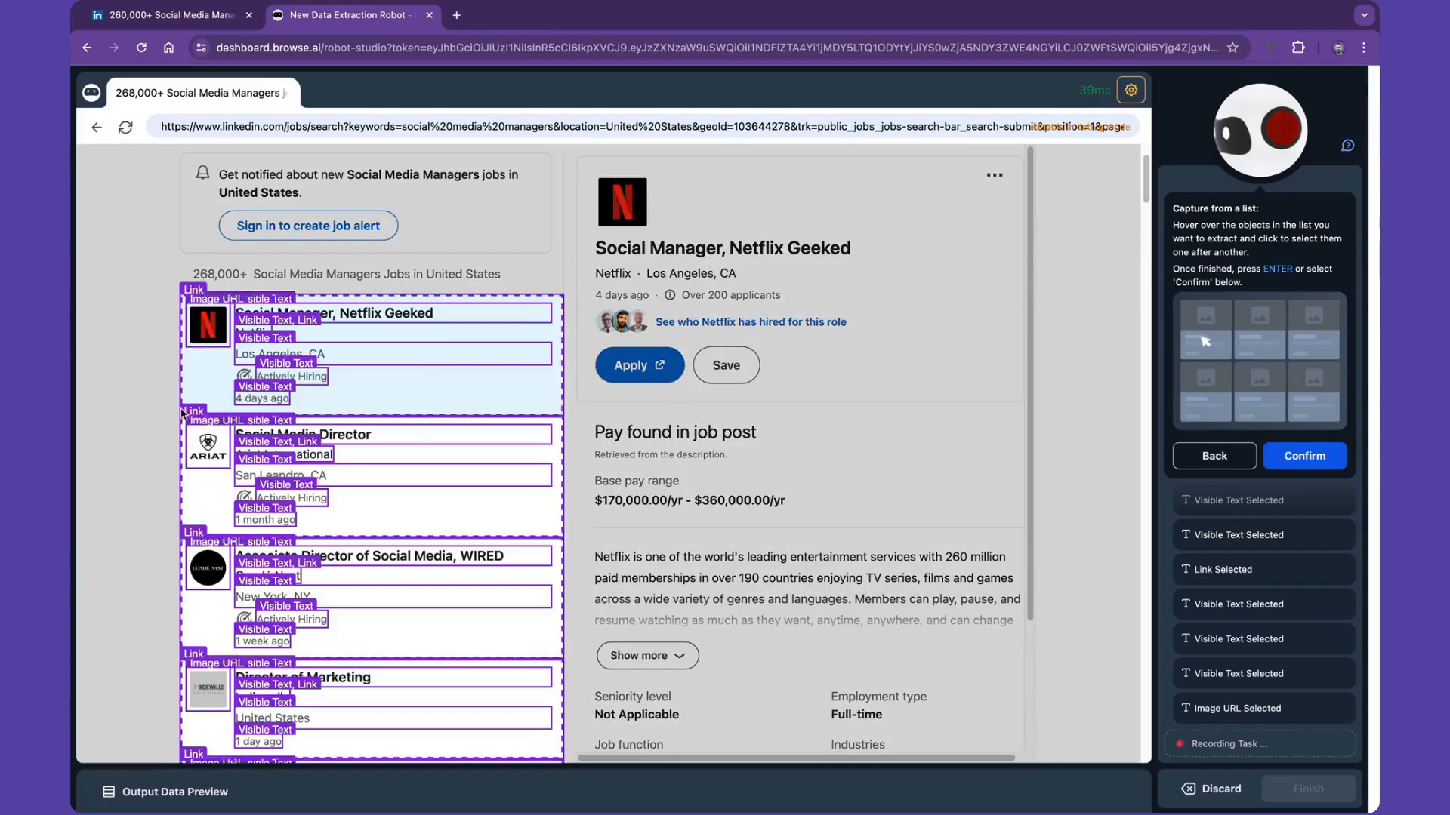
{"action": "left_click", "coordinate": [188, 379]}
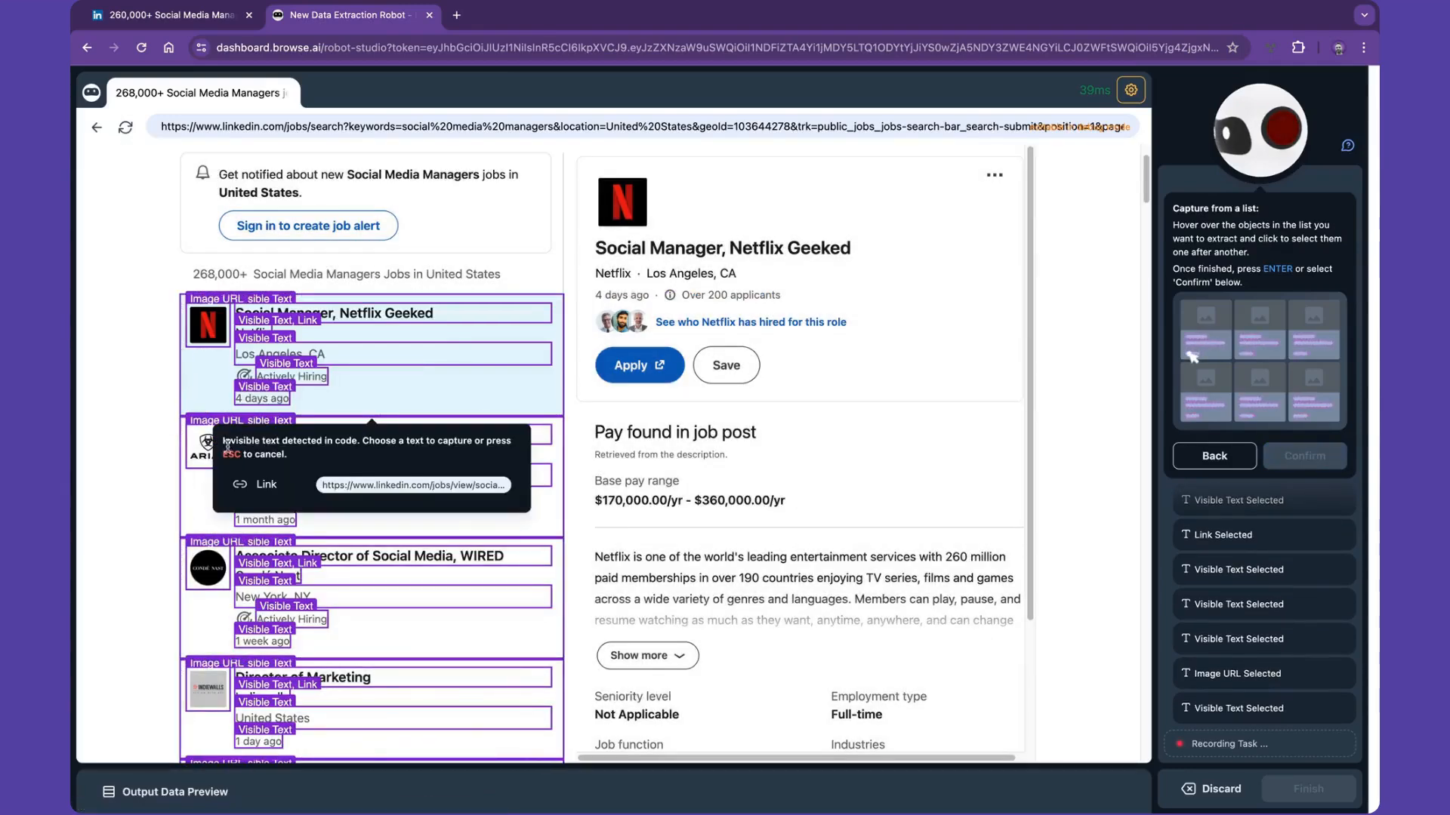
{"action": "left_click", "coordinate": [510, 481]}
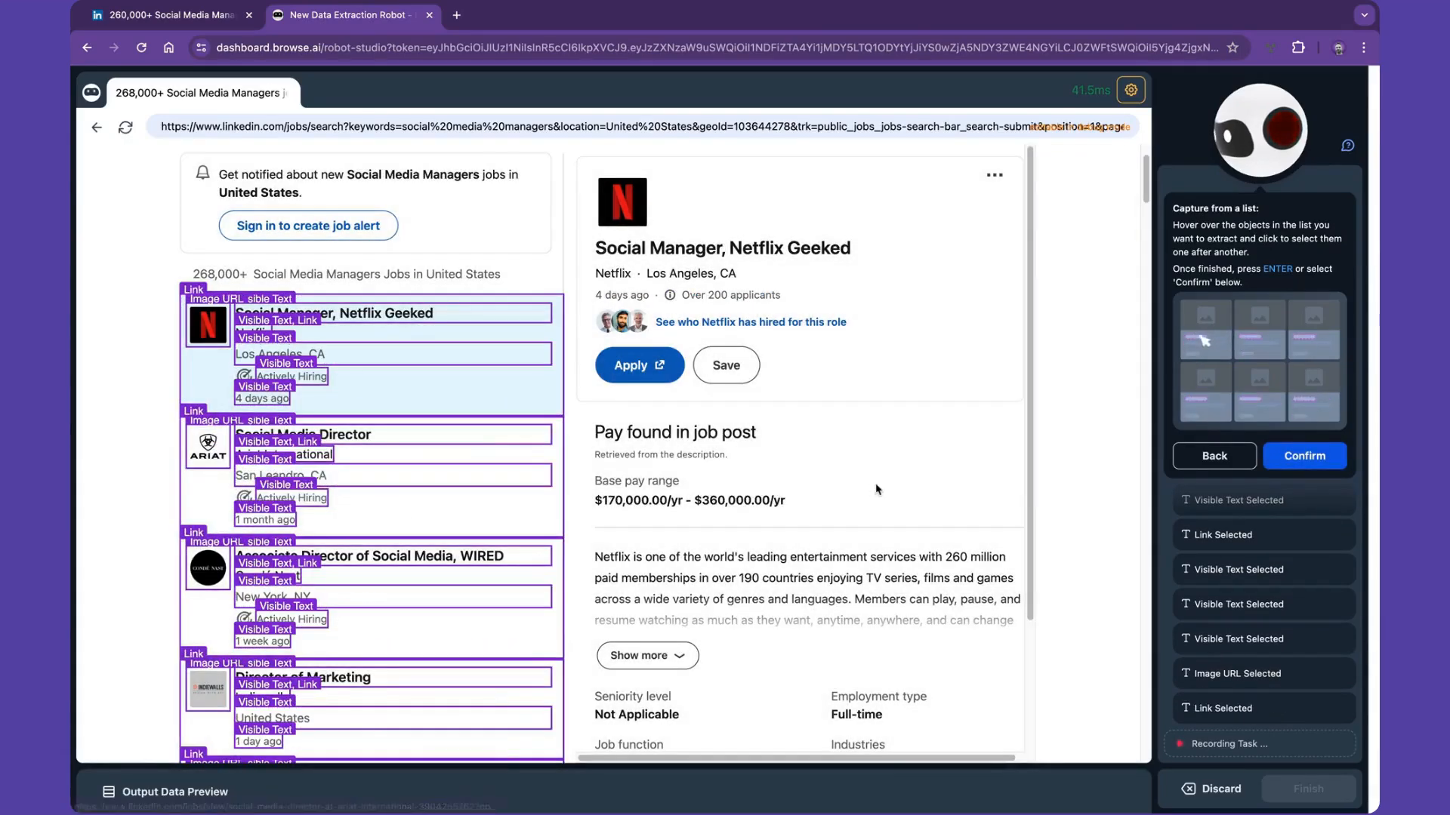
{"action": "left_click", "coordinate": [1293, 457]}
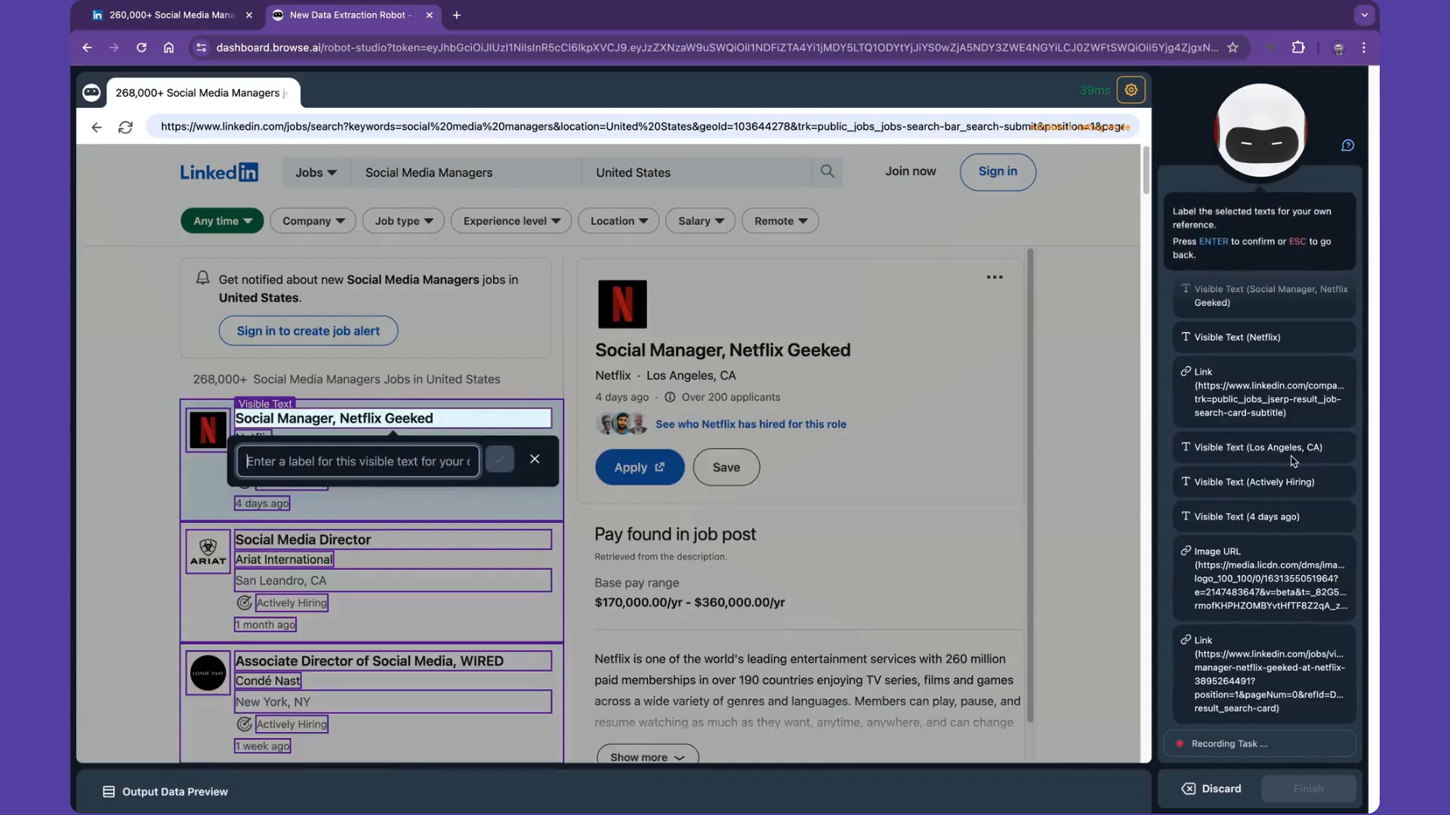
- Label the posting's title text Job Title, the company name Company and the company's URL Company Link
{"action": "type", "text": "Job Title"}
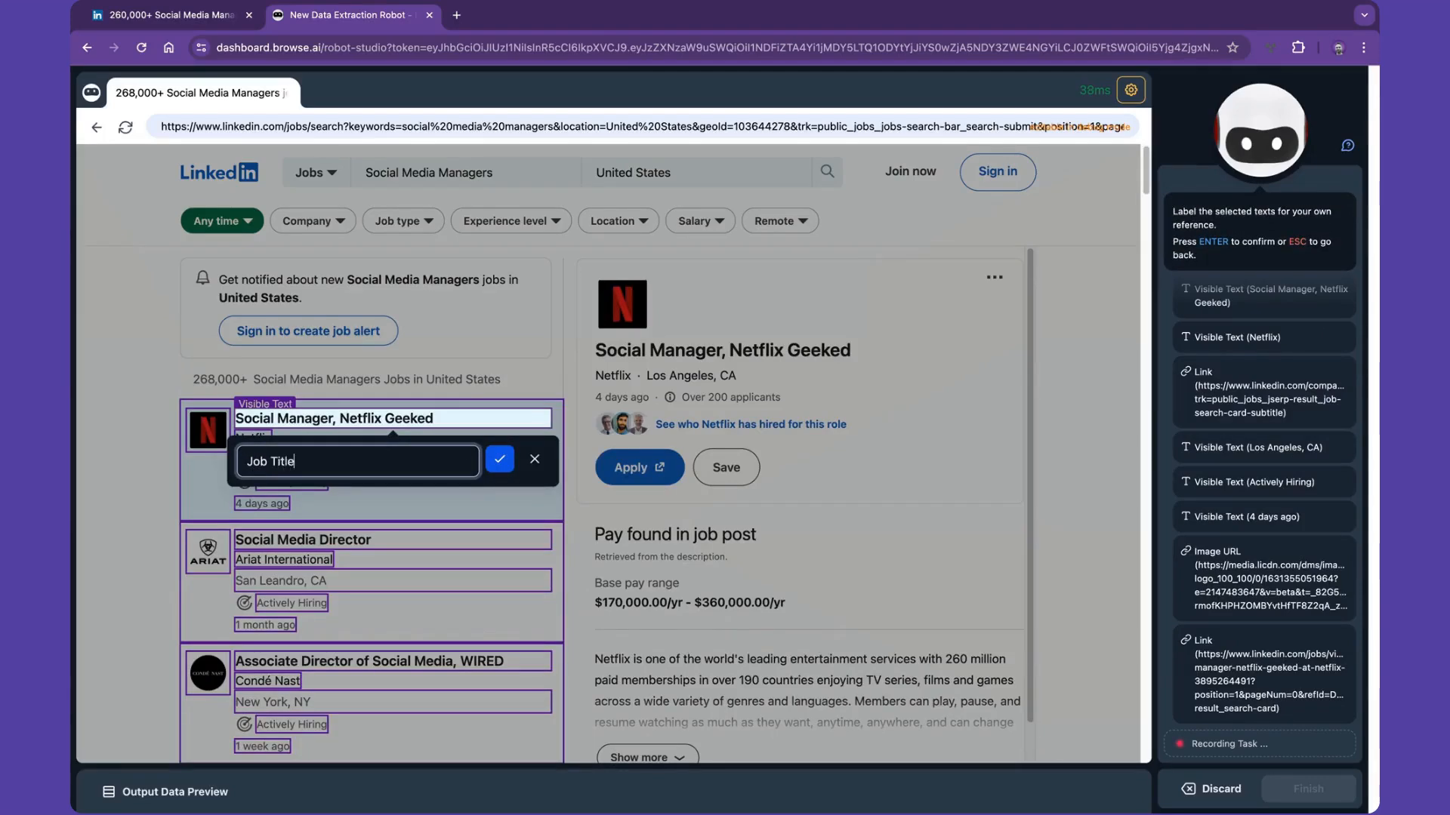
{"action": "key", "text": "Return"}
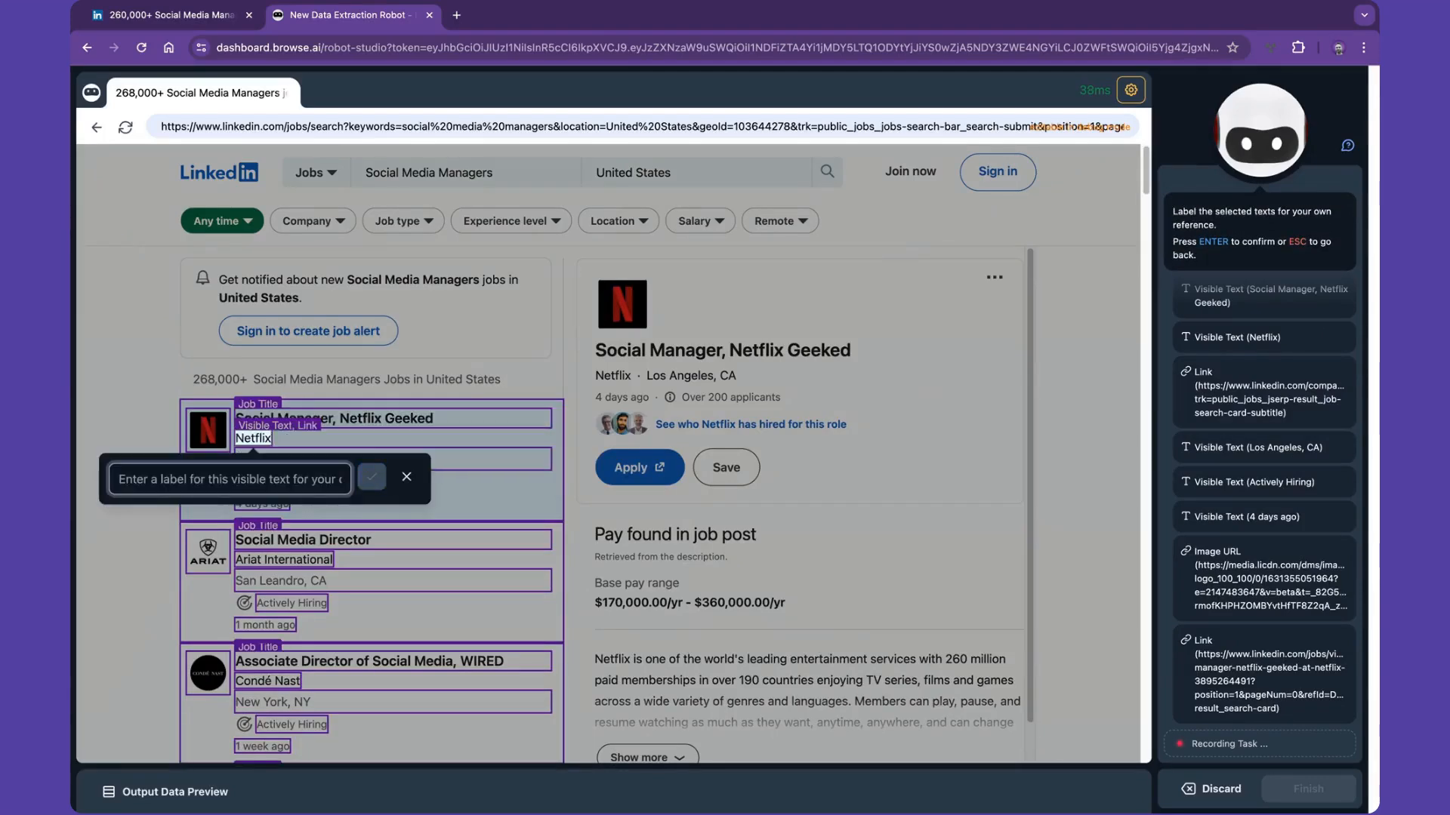
{"action": "type", "text": "Company"}
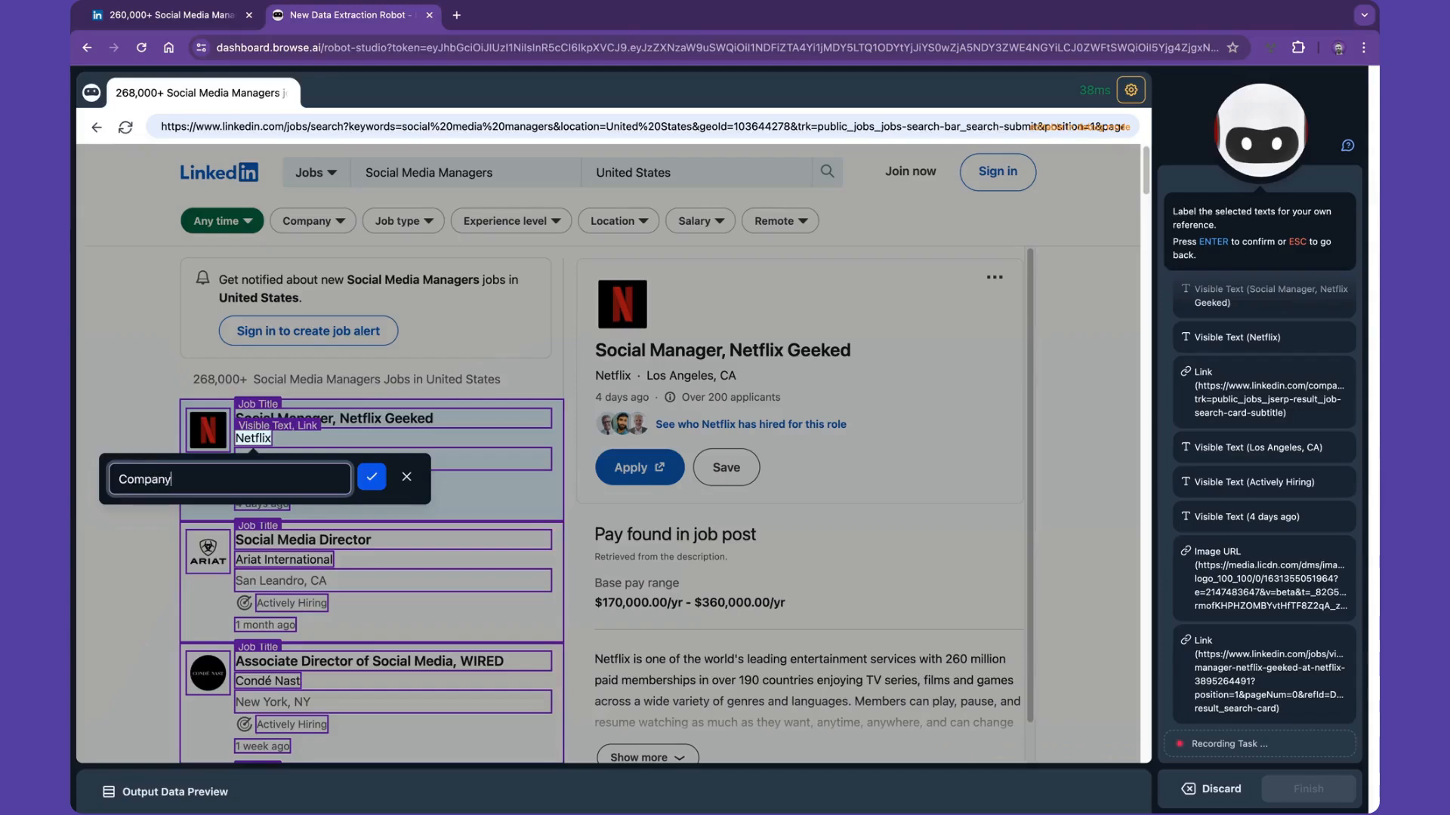
{"action": "key", "text": "Return"}
{"action": "type", "text": "Compan"}
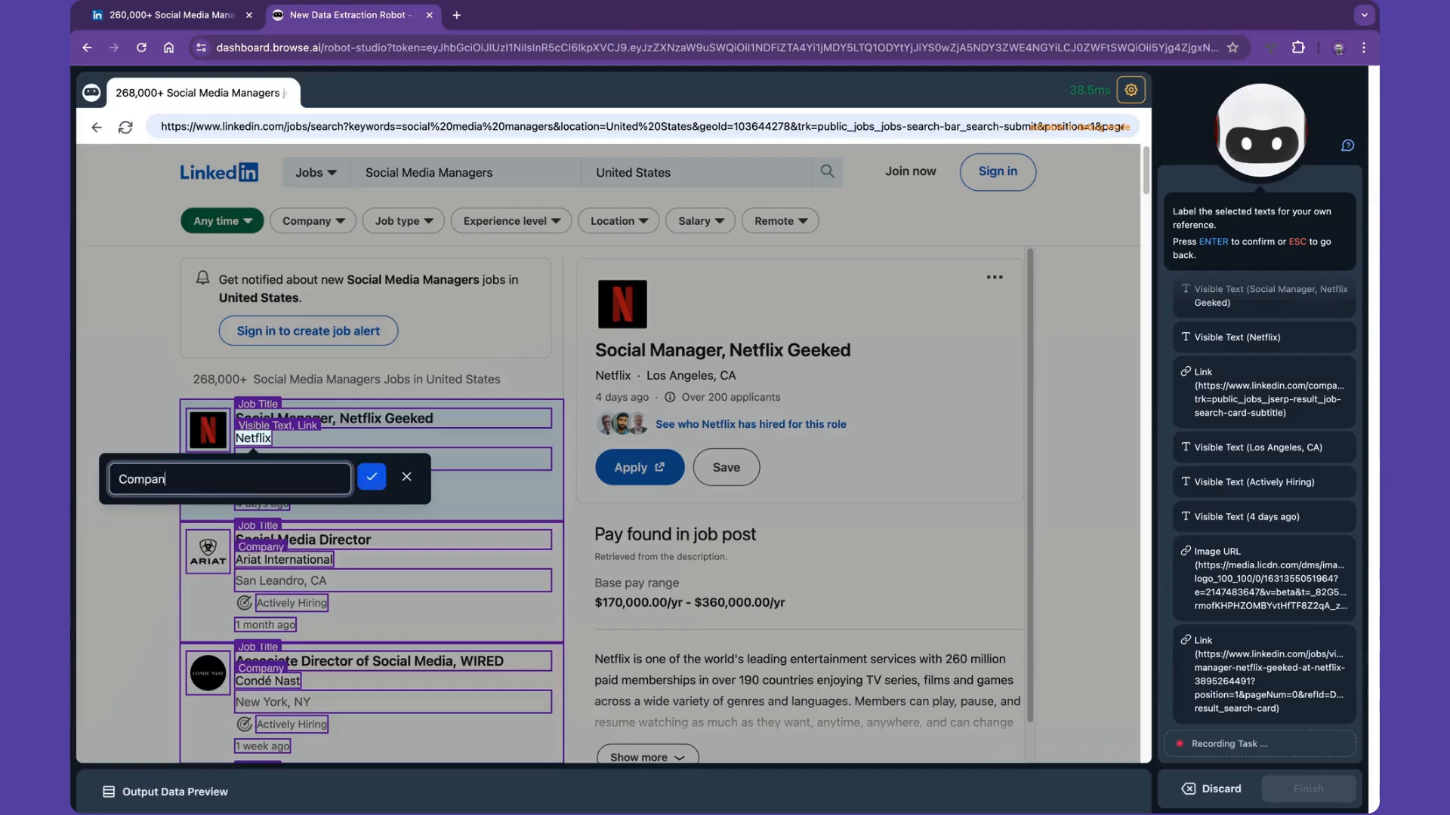
{"action": "type", "text": "y Link"}
{"action": "key", "text": "Return"}
- Label the city text Location, the Actively Hiring text Status and the posting age Posted
{"action": "type", "text": "Location"}
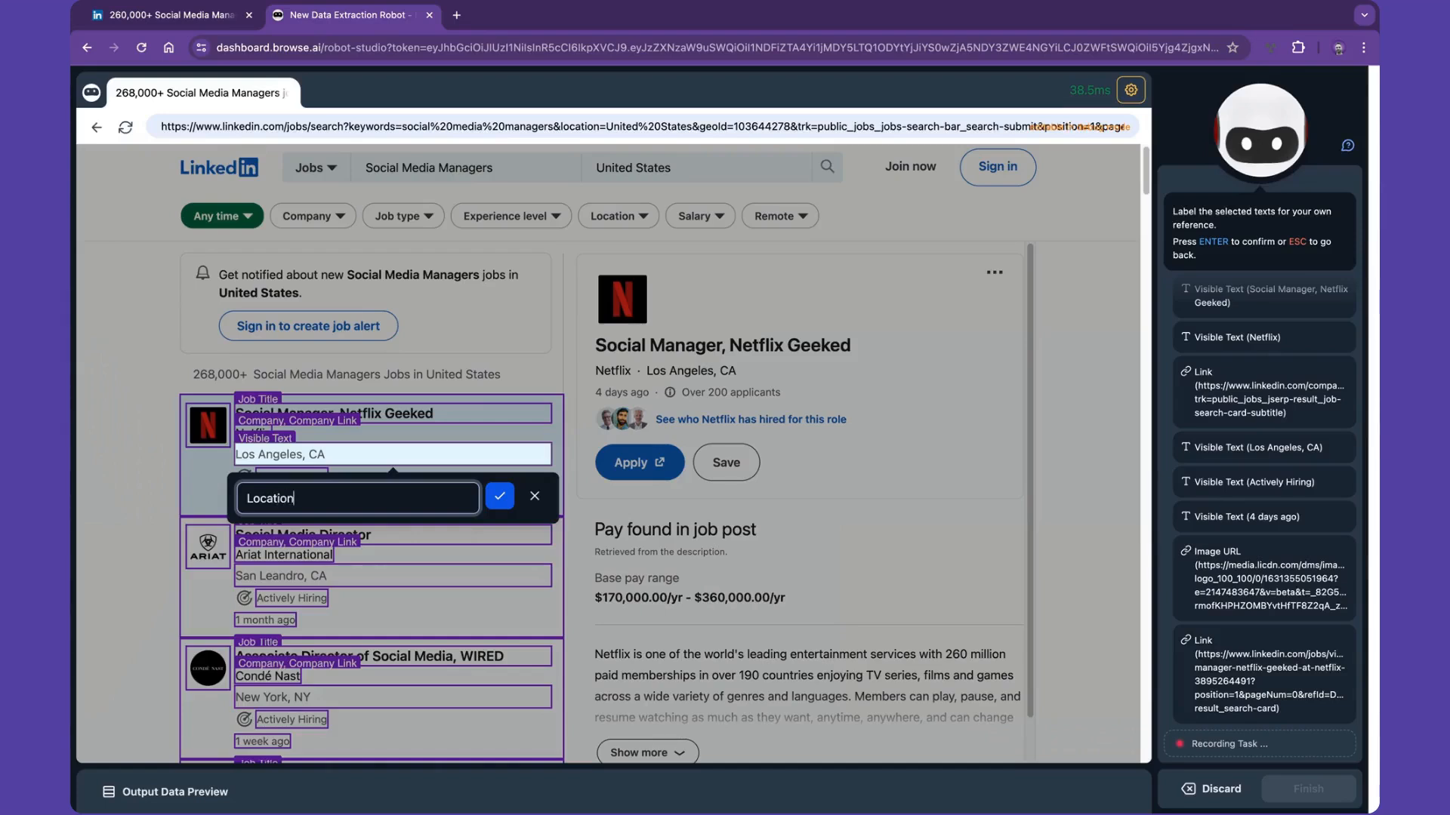
{"action": "key", "text": "Return"}
{"action": "type", "text": "Status"}
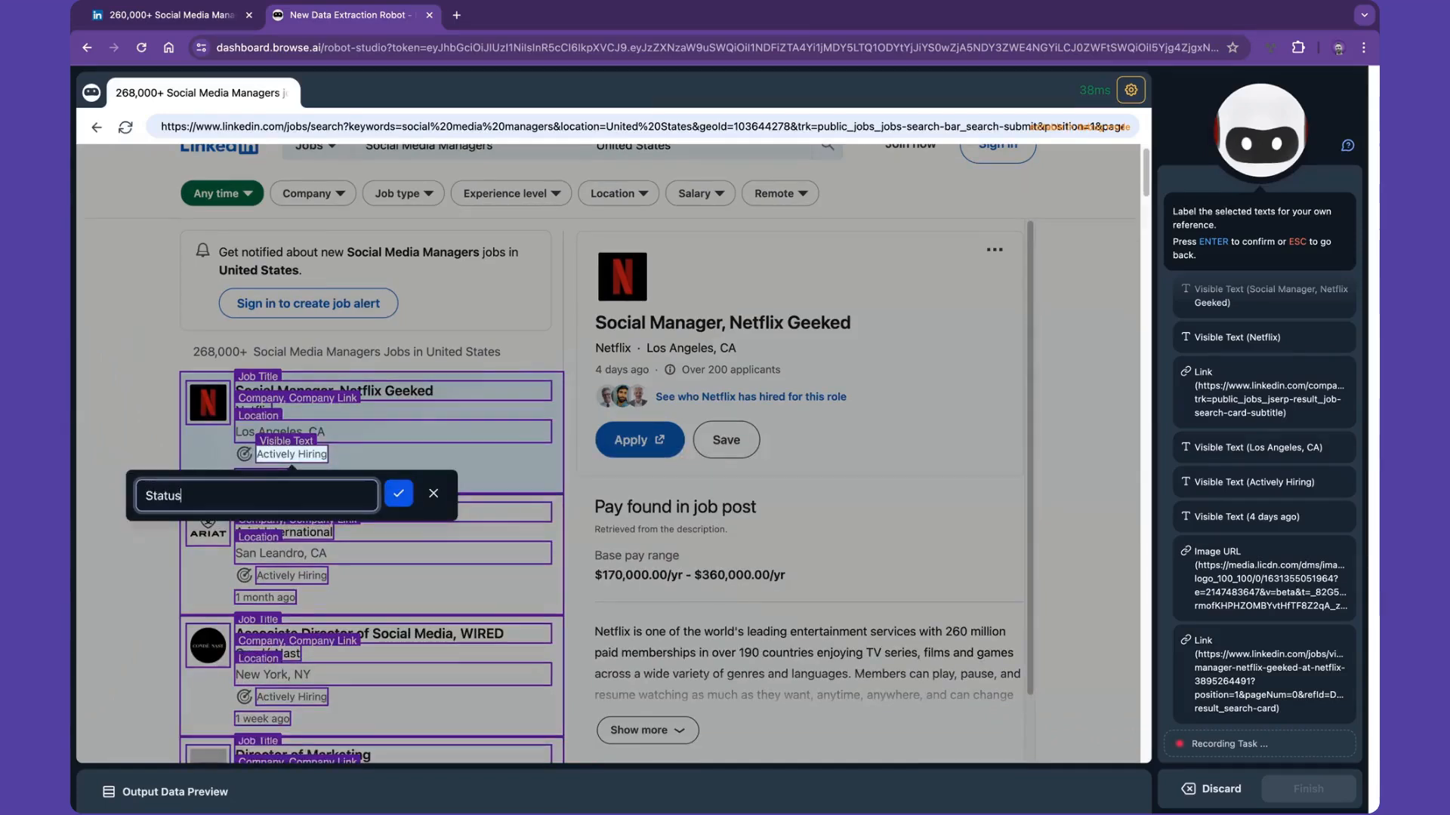
{"action": "key", "text": "Return"}
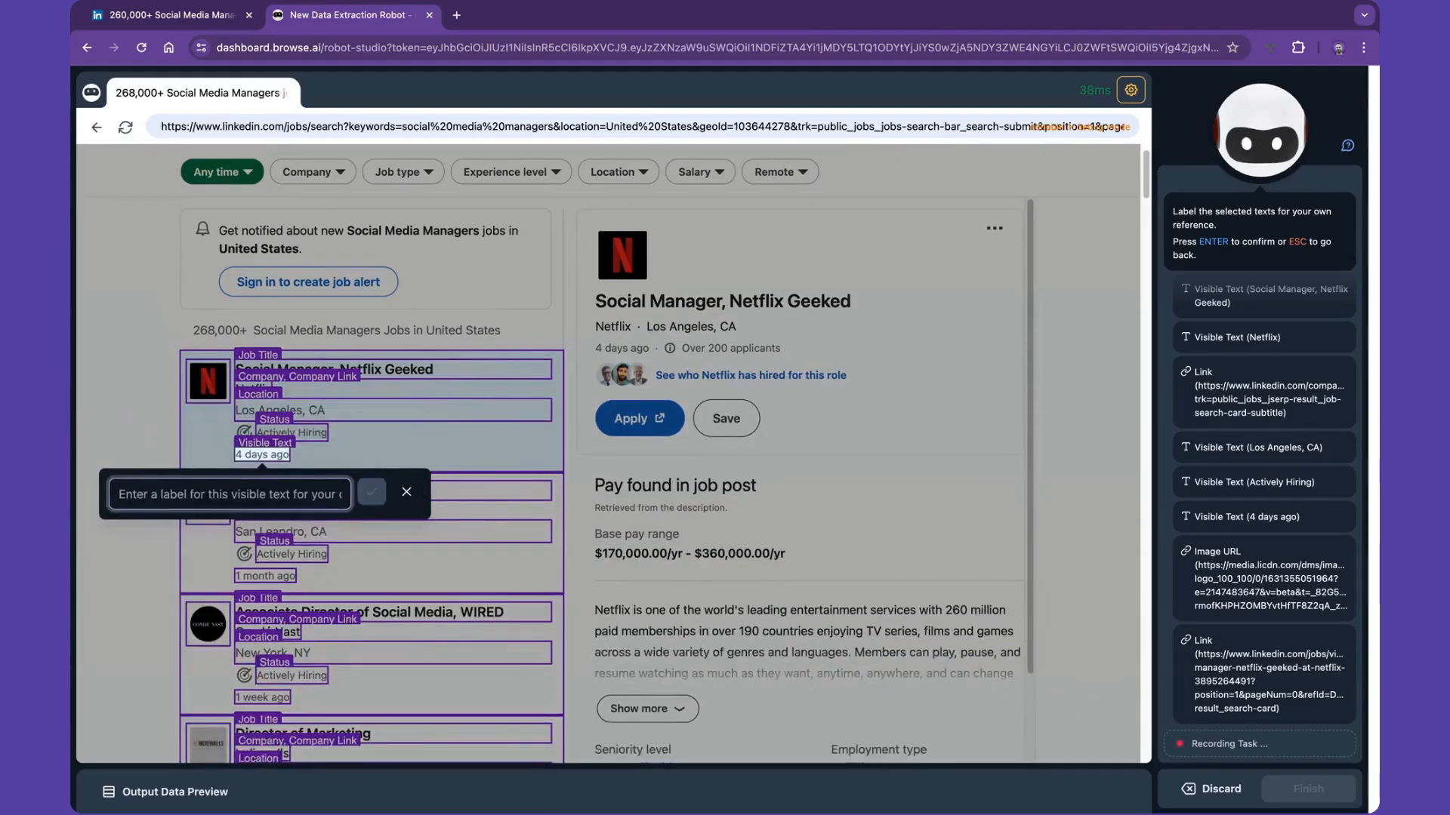
{"action": "type", "text": "Posted"}
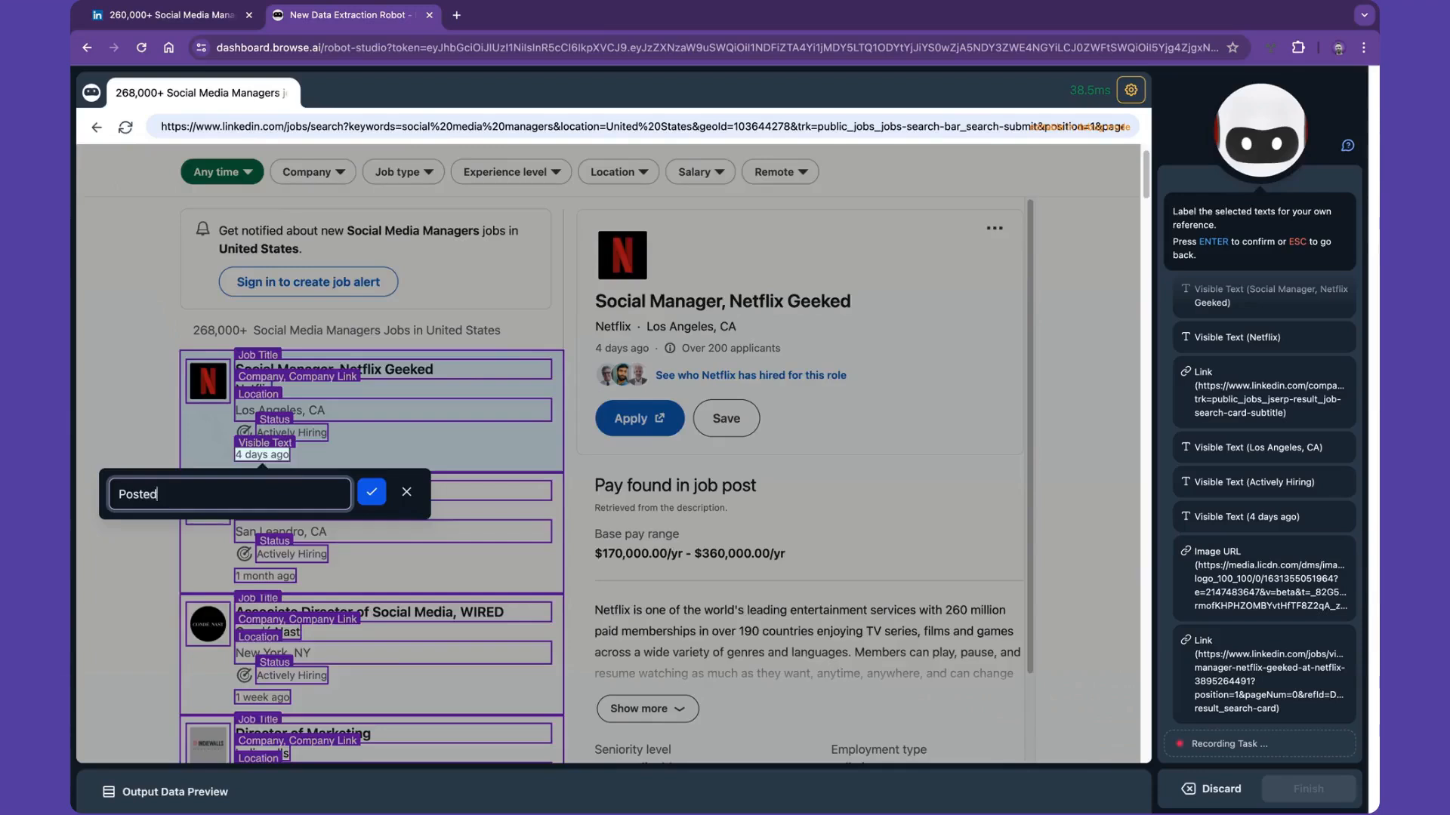
{"action": "key", "text": "Return"}
- Label the image URL Logo and the posting's URL Job Link
{"action": "type", "text": "Logo"}
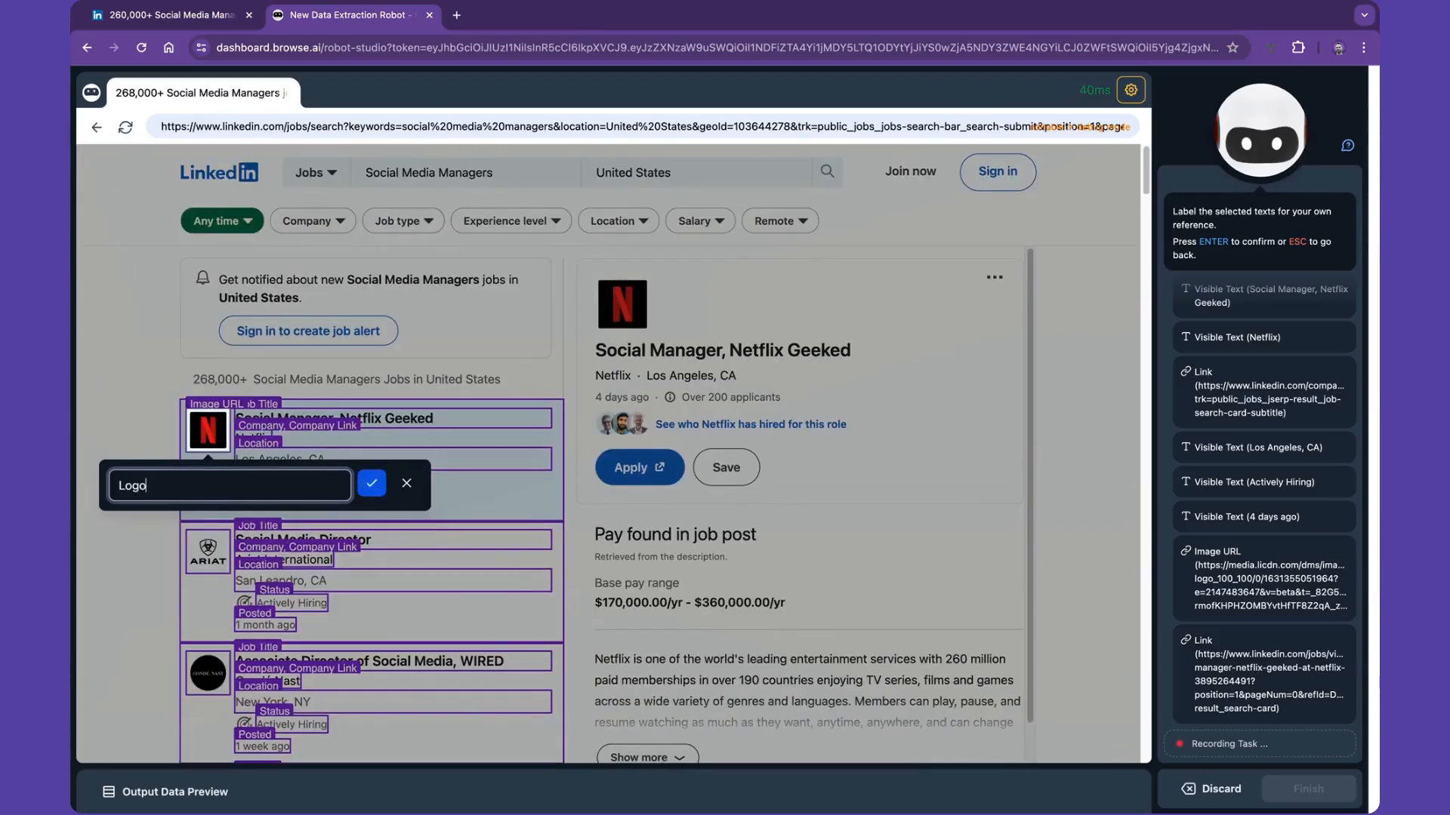
{"action": "key", "text": "Return"}
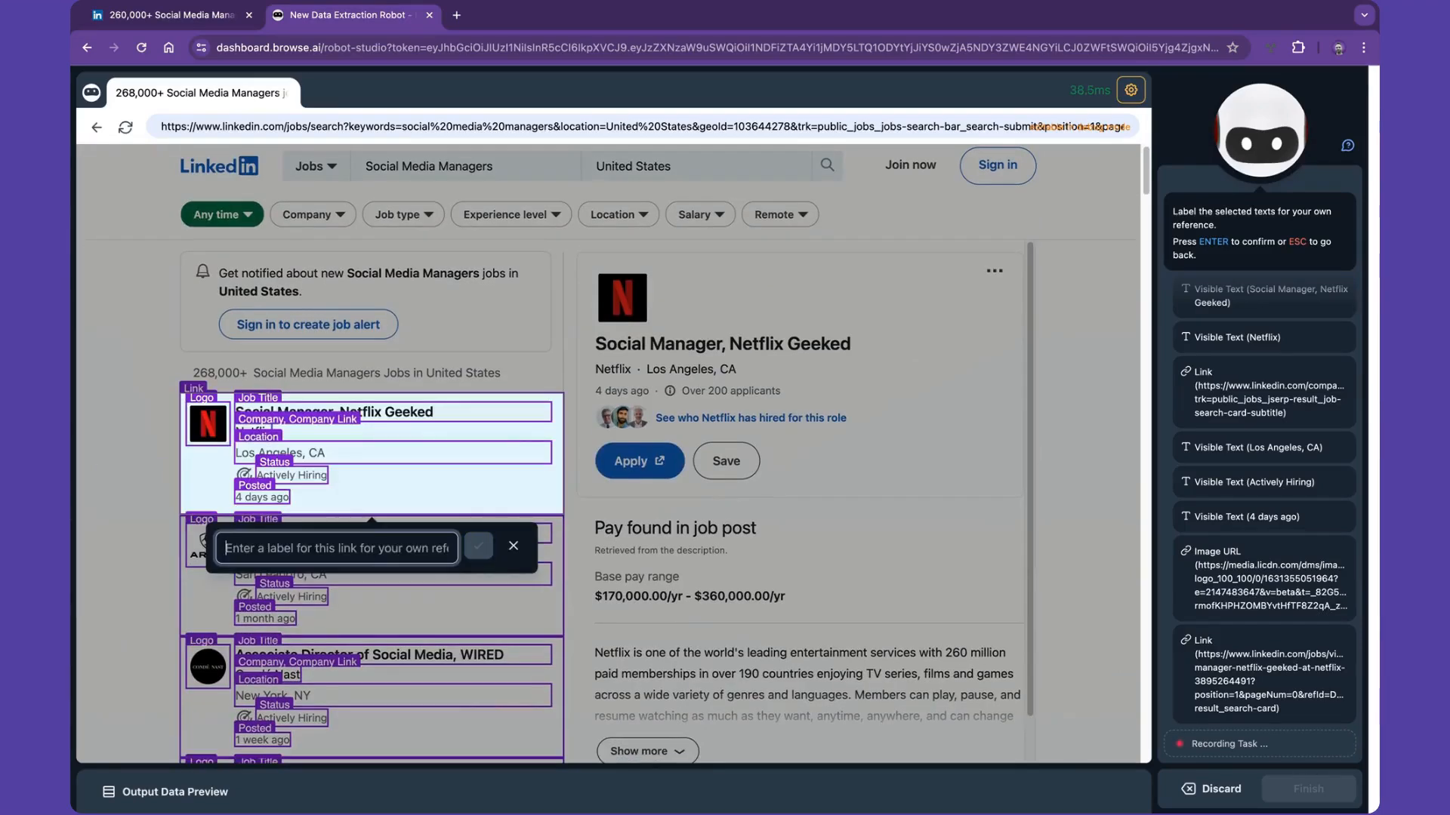
{"action": "type", "text": "Job Link"}
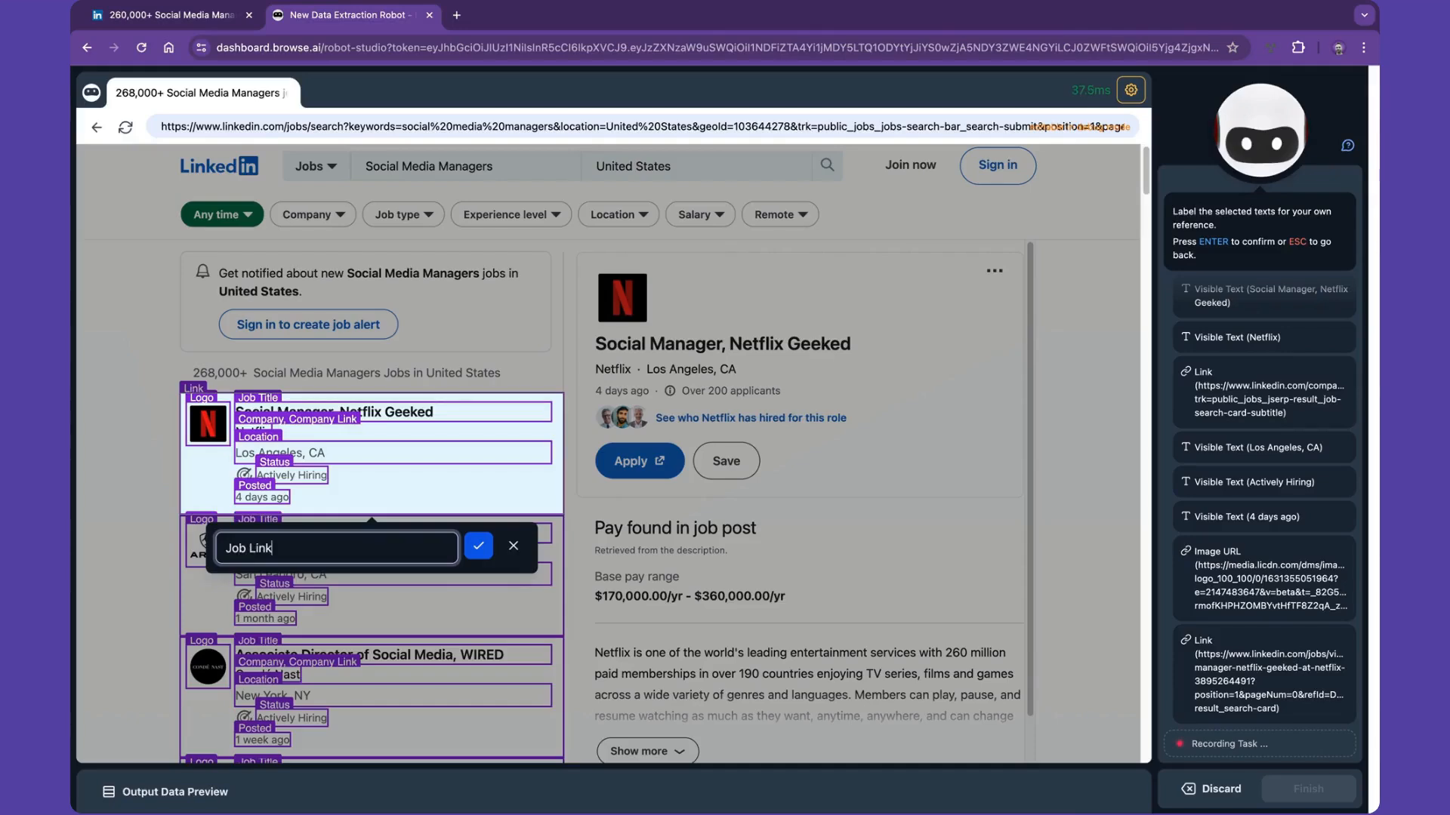
{"action": "key", "text": "Return"}
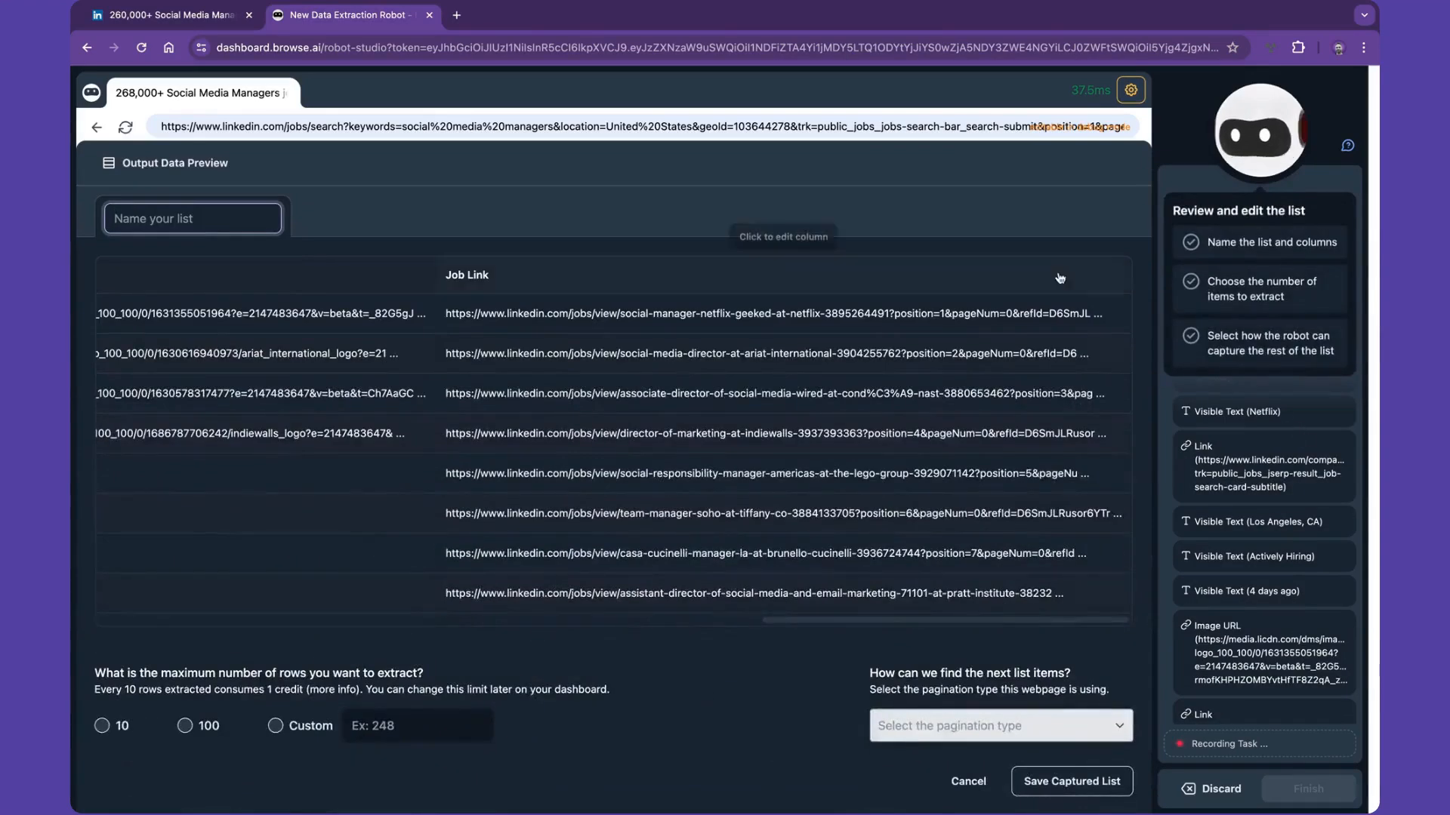
- Check the columns of the captured data preview and name the list Job Listings
{"action": "scroll", "coordinate": [675, 349], "scroll_direction": "left", "scroll_amount": 16}
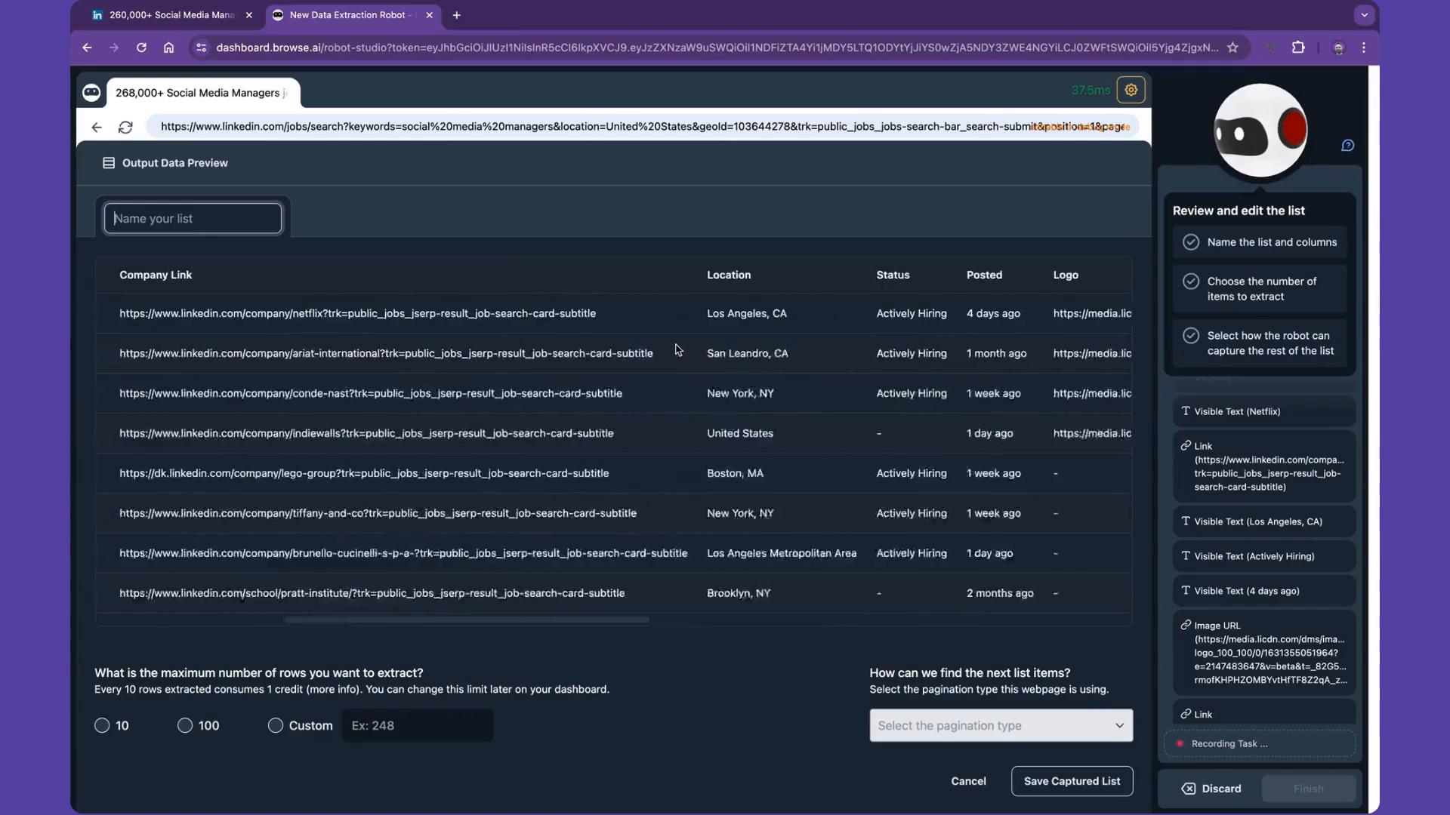
{"action": "scroll", "coordinate": [676, 349], "scroll_direction": "left", "scroll_amount": 6}
{"action": "type", "text": "J"}
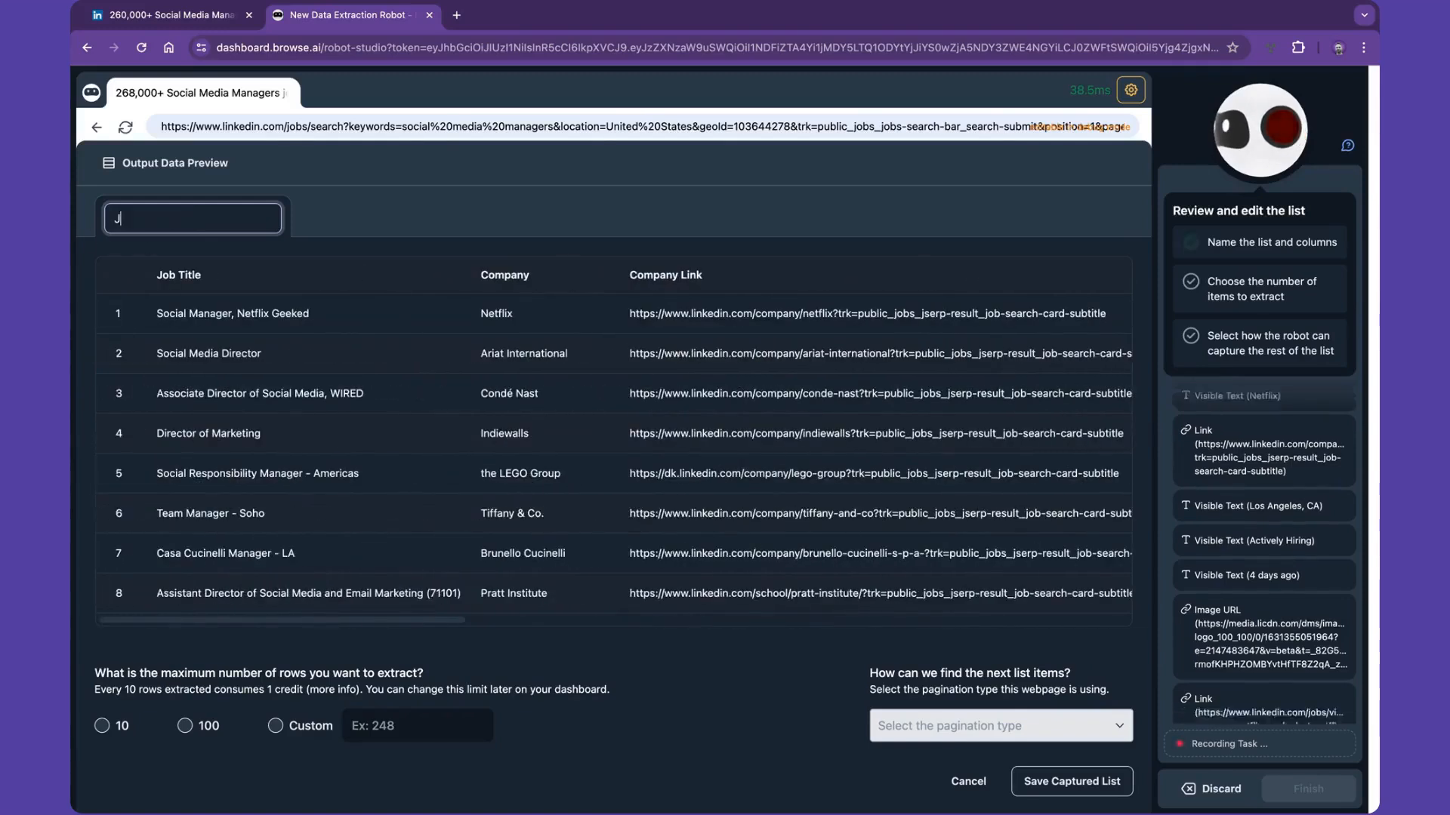
{"action": "type", "text": "o"}
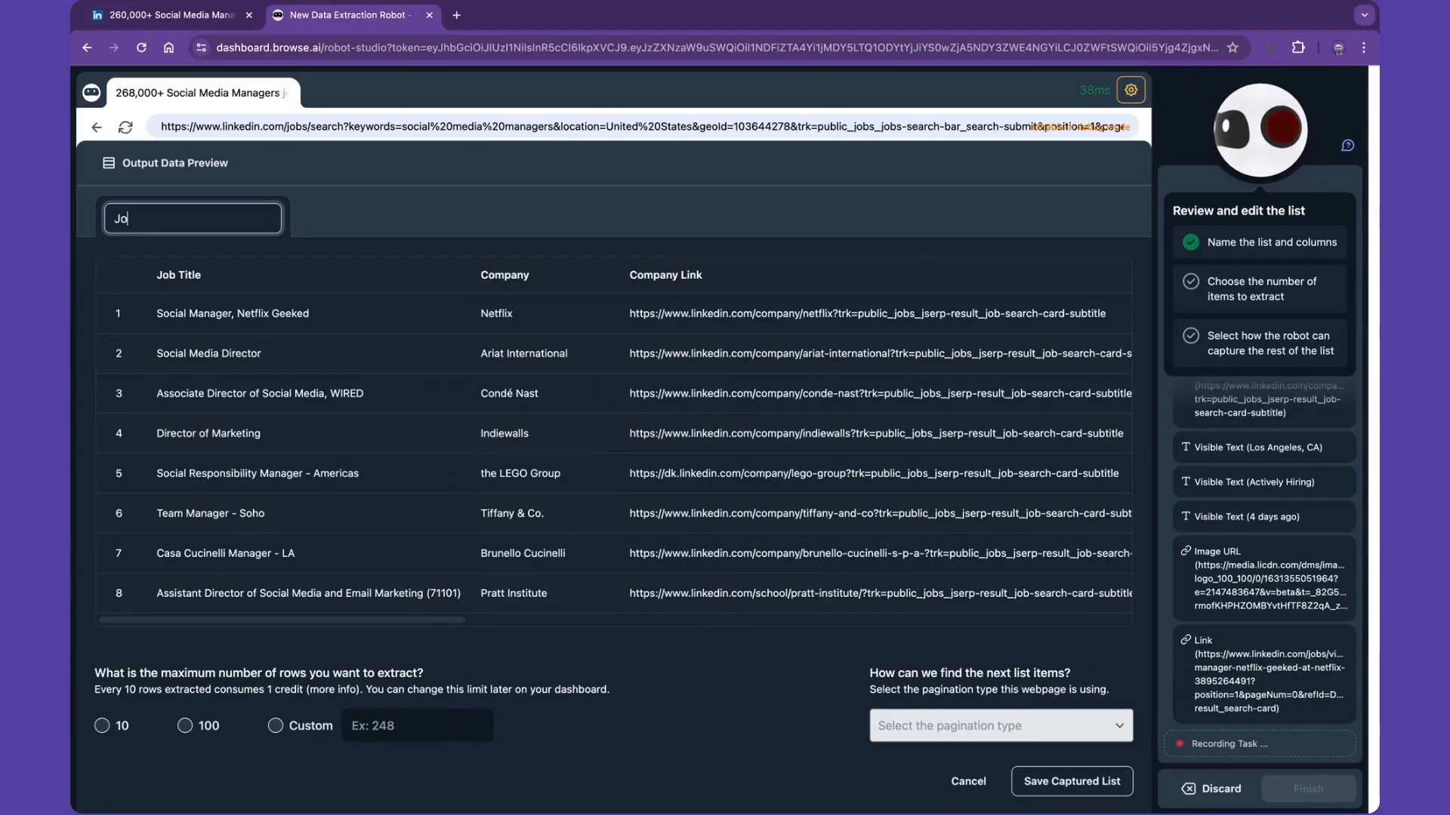
{"action": "type", "text": "b Listings"}
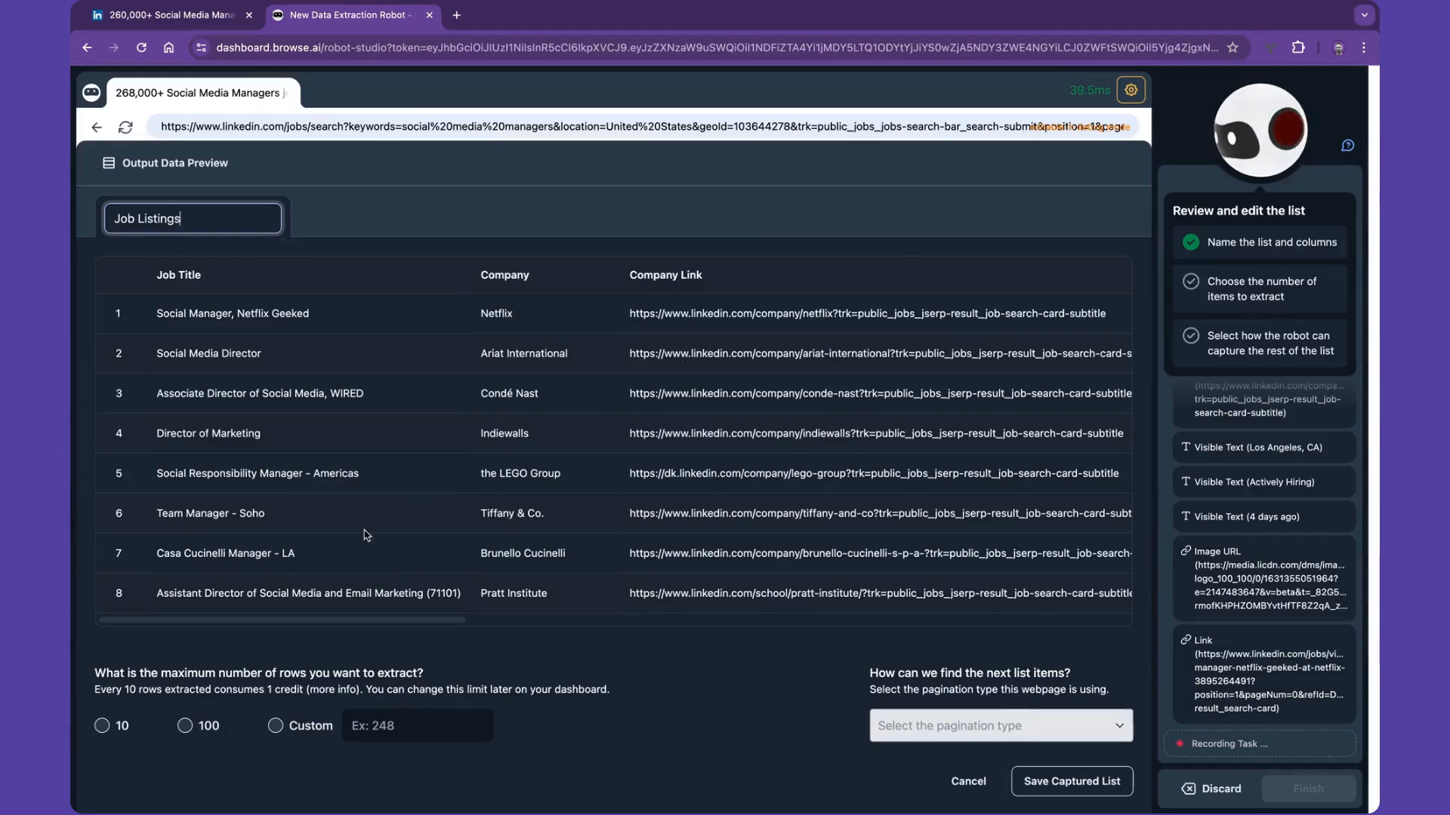
- Limit the extraction to a custom maximum of 60 rows with the pagination type Scroll down to load more items
{"action": "left_click", "coordinate": [275, 726]}
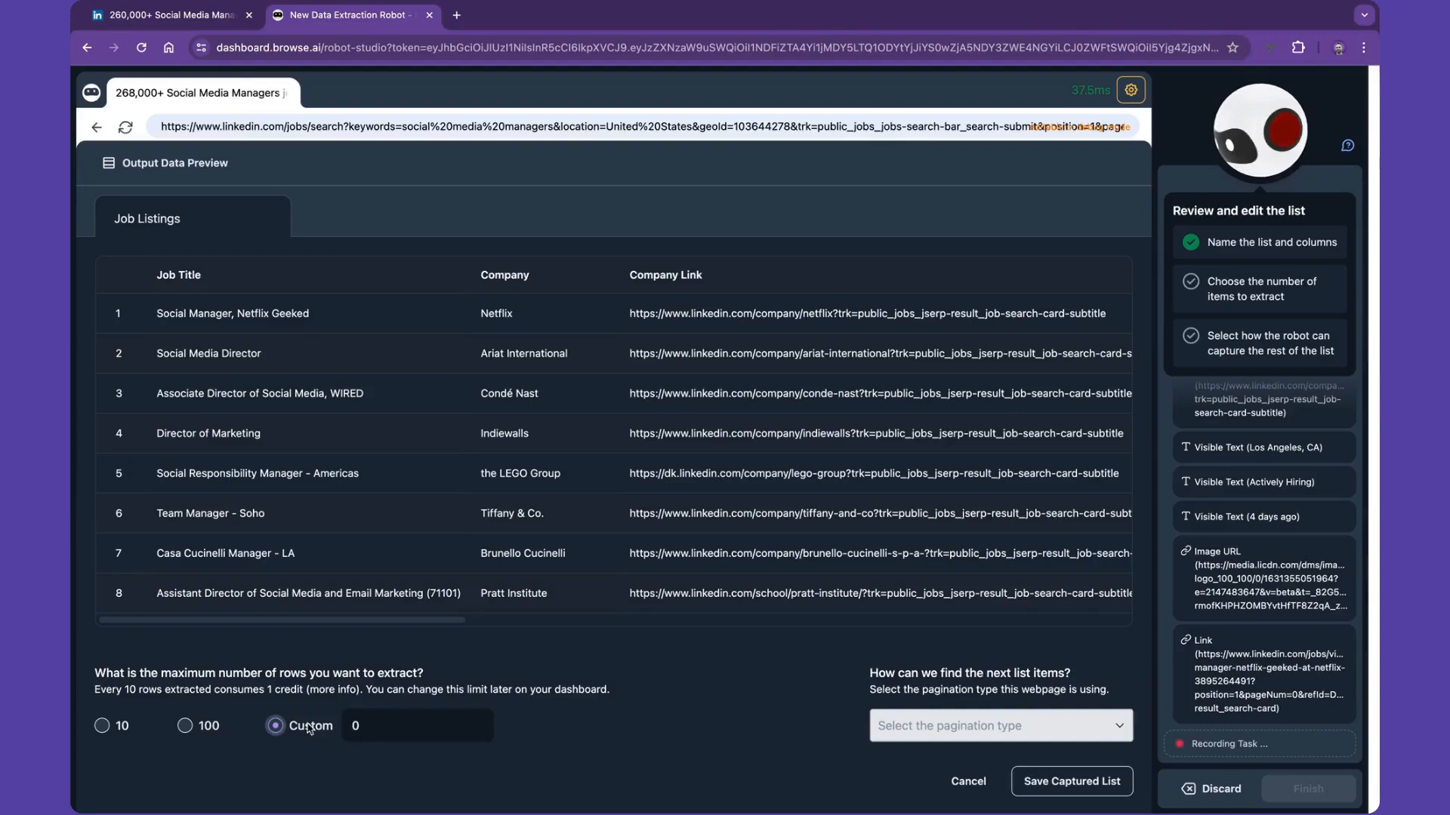
{"action": "left_click", "coordinate": [361, 728]}
{"action": "type", "text": "60"}
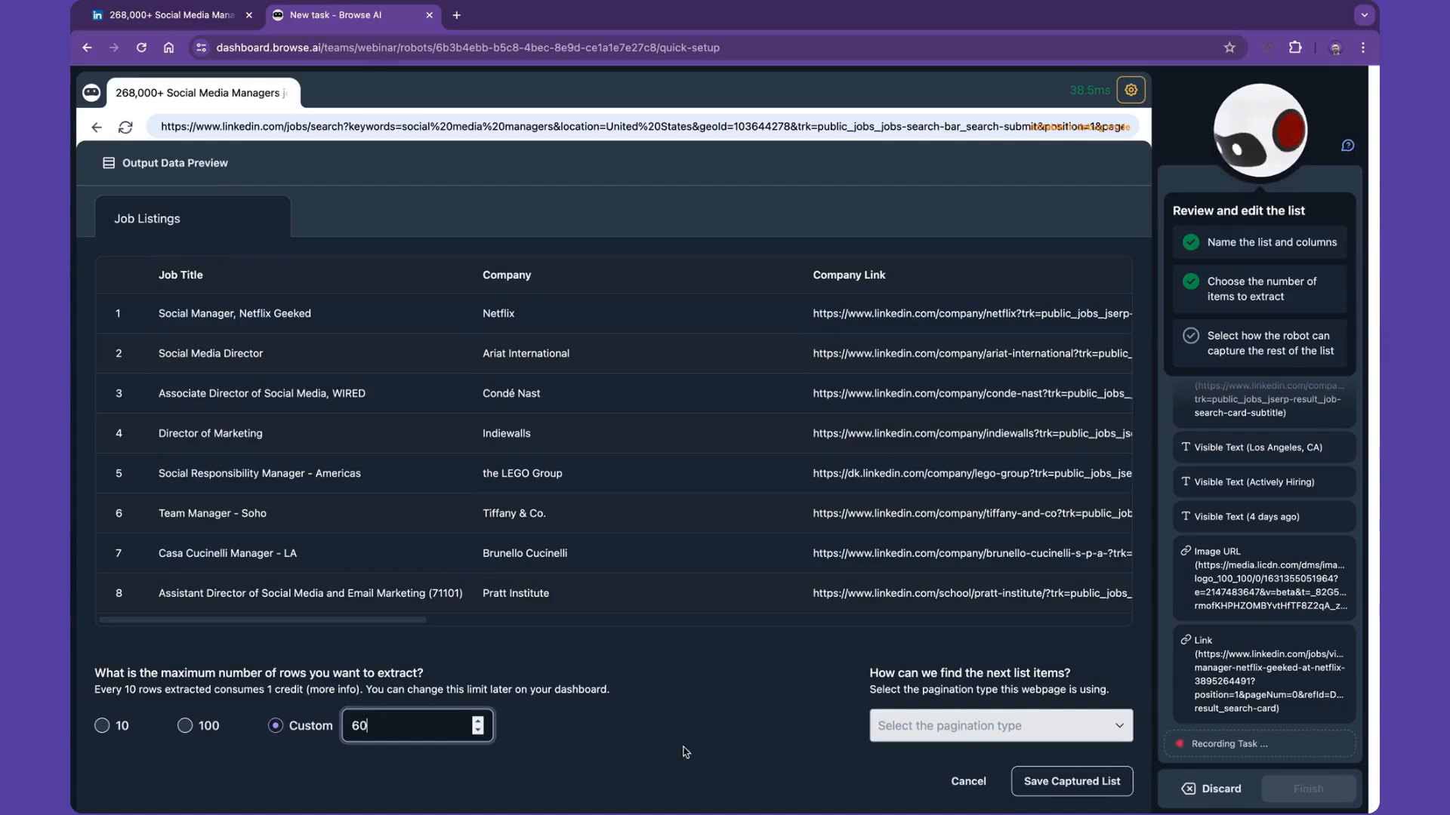
{"action": "left_click", "coordinate": [913, 736]}
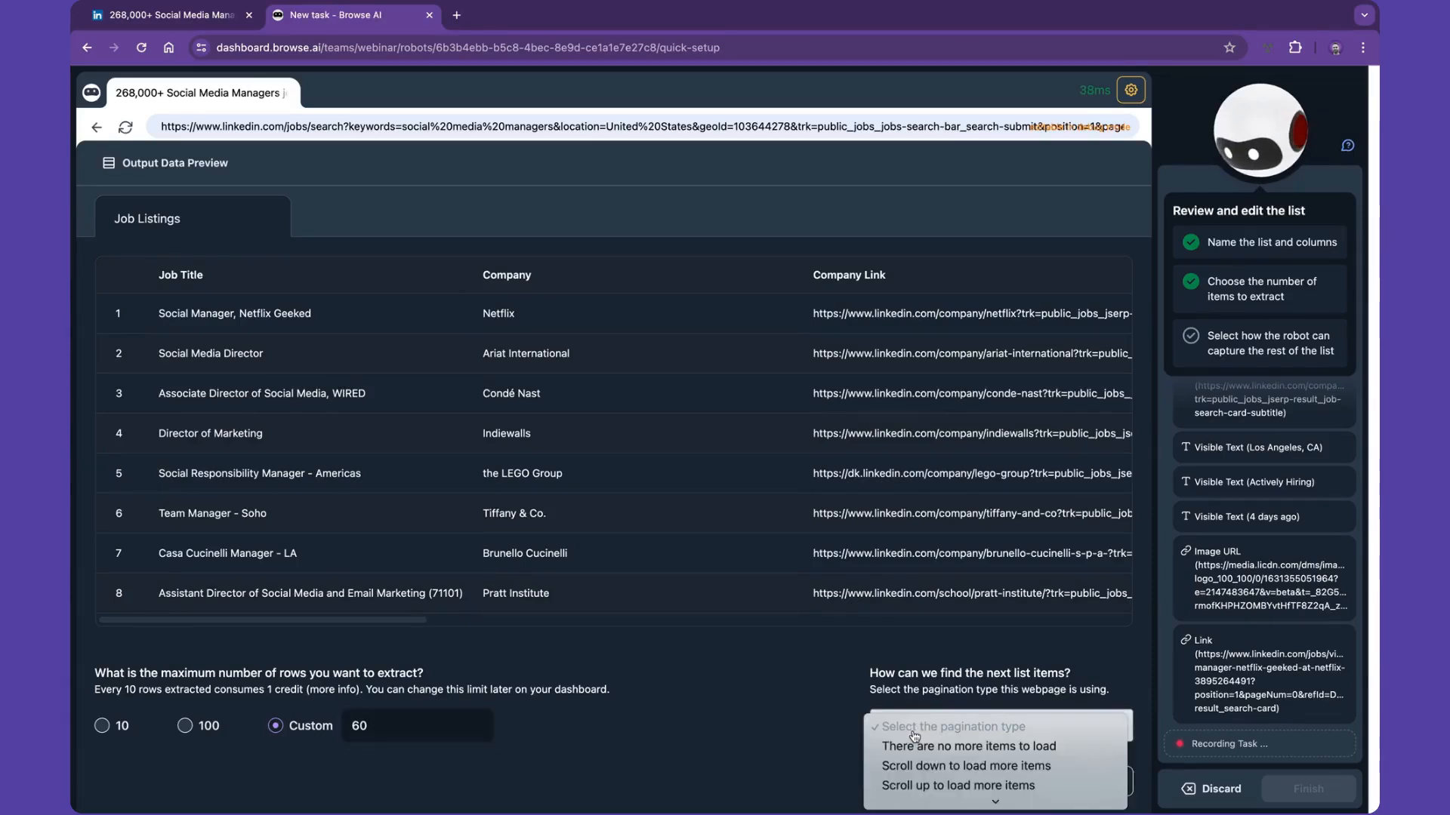
{"action": "left_click", "coordinate": [918, 764]}
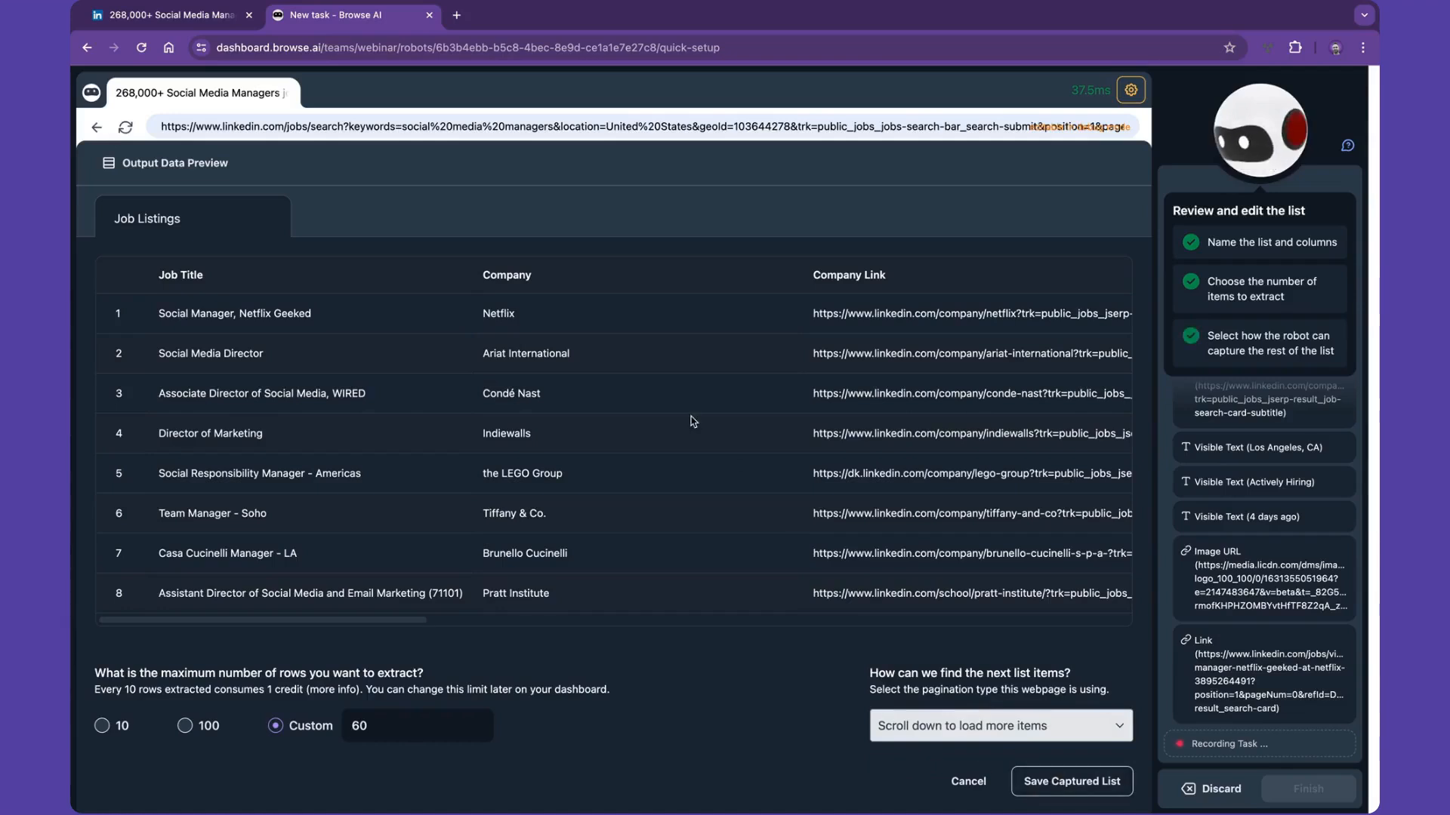
- Remove the Company Link column from the Job Listings preview
{"action": "scroll", "coordinate": [601, 295], "scroll_direction": "right", "scroll_amount": 10}
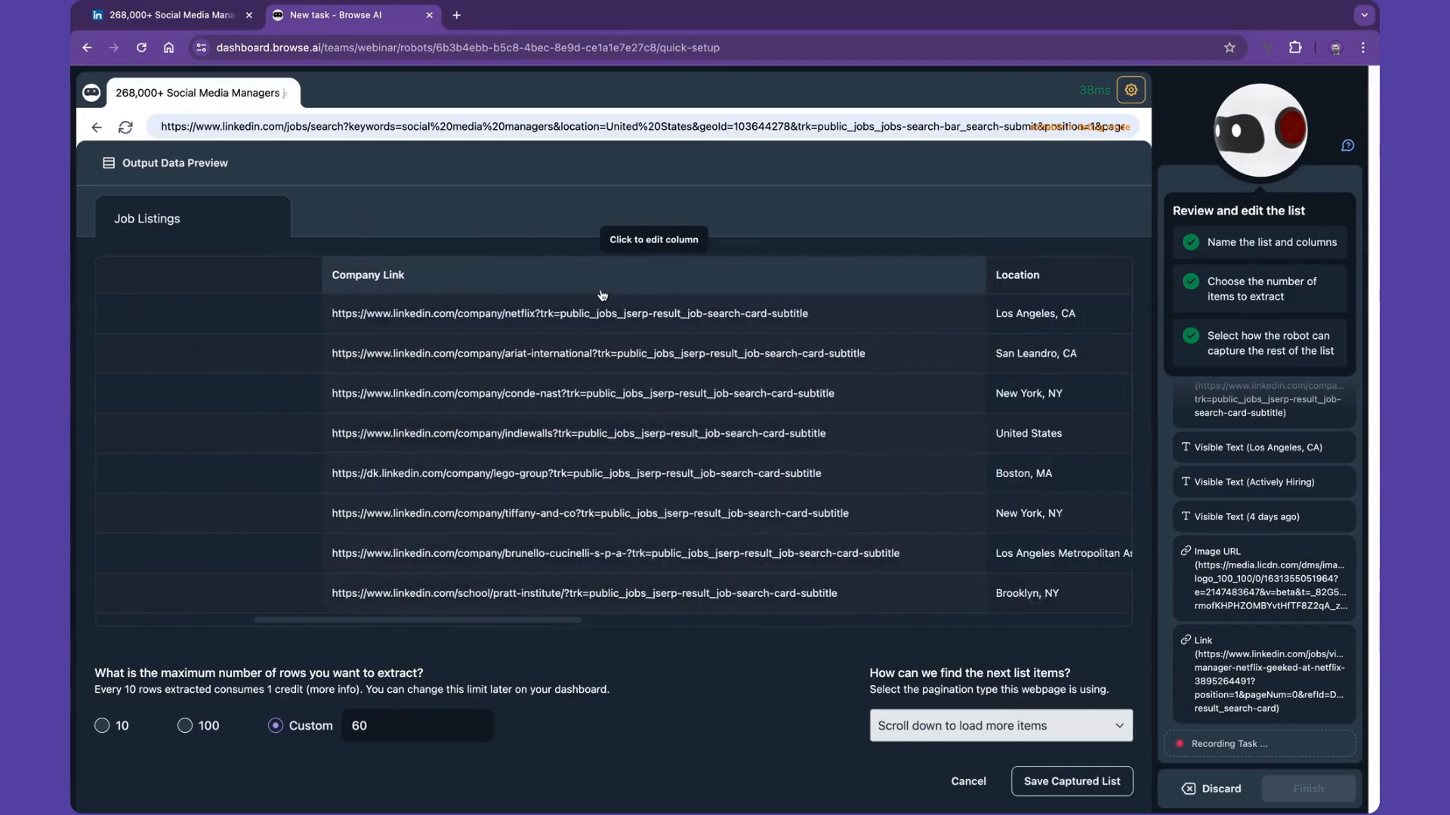
{"action": "left_click", "coordinate": [602, 287]}
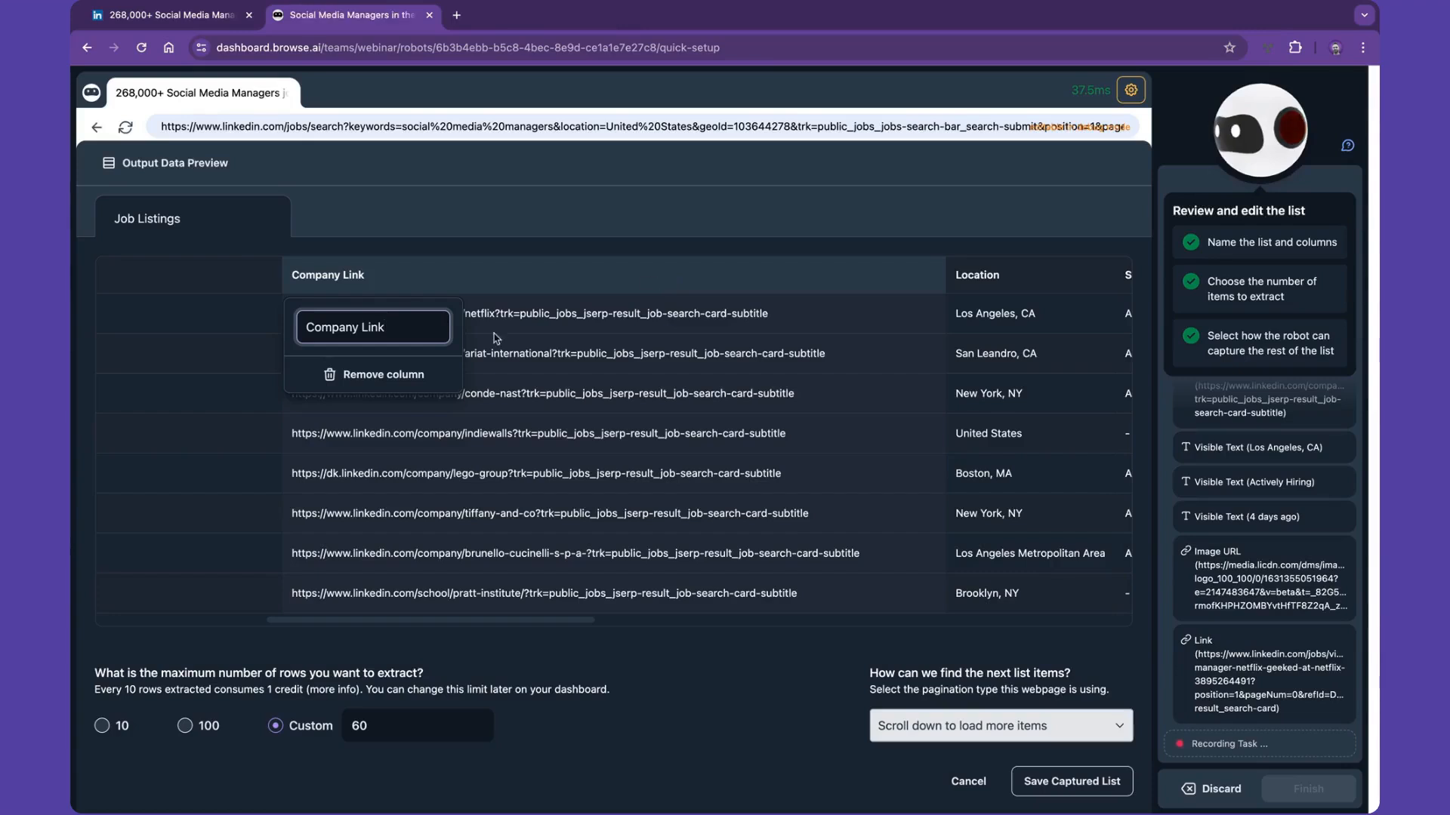
{"action": "left_click", "coordinate": [400, 376]}
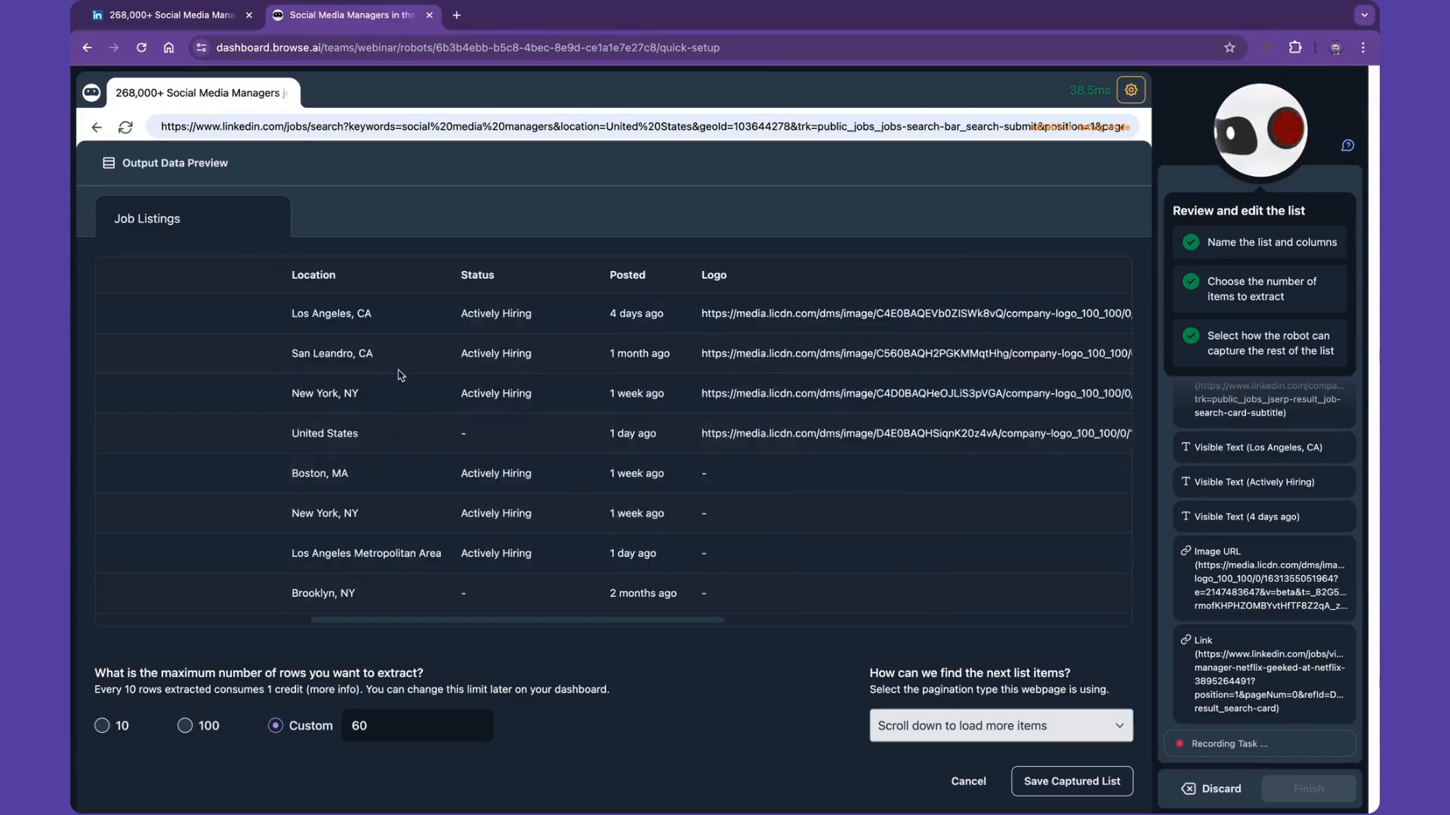
- Rename the Posted column as Date Posted and save the captured list
{"action": "left_click", "coordinate": [627, 275]}
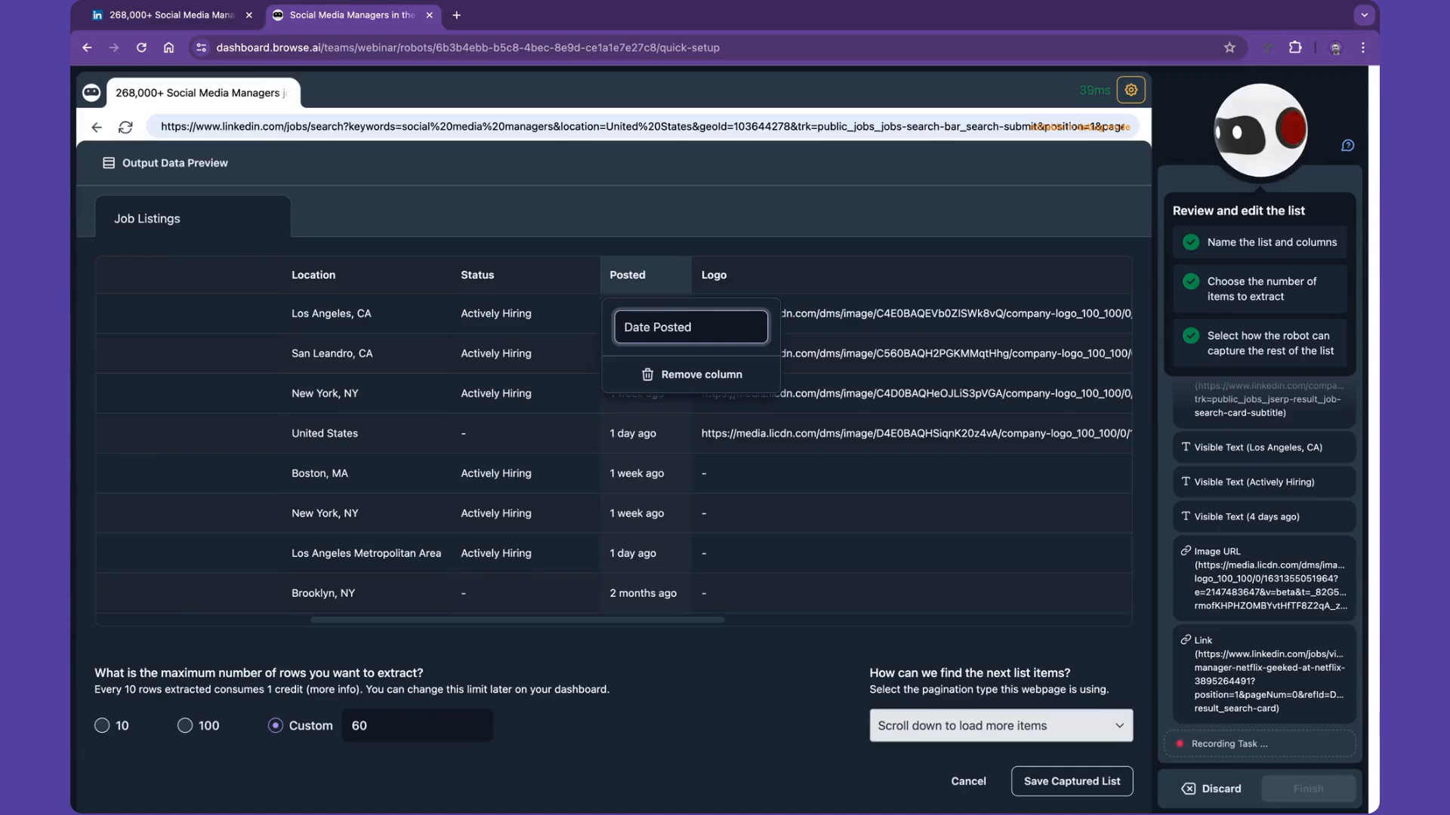
{"action": "key", "text": "Return"}
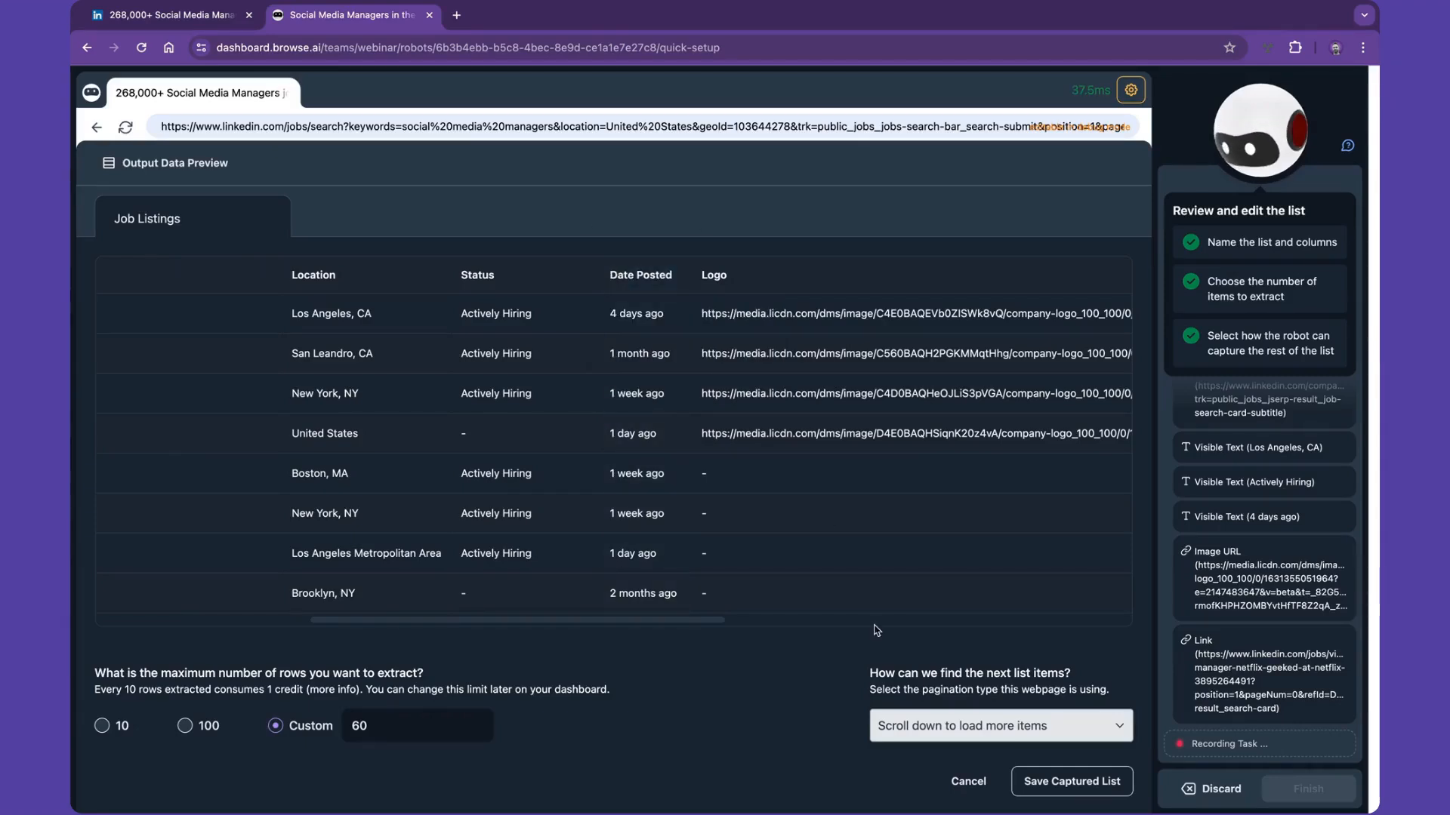
{"action": "left_click", "coordinate": [1051, 783]}
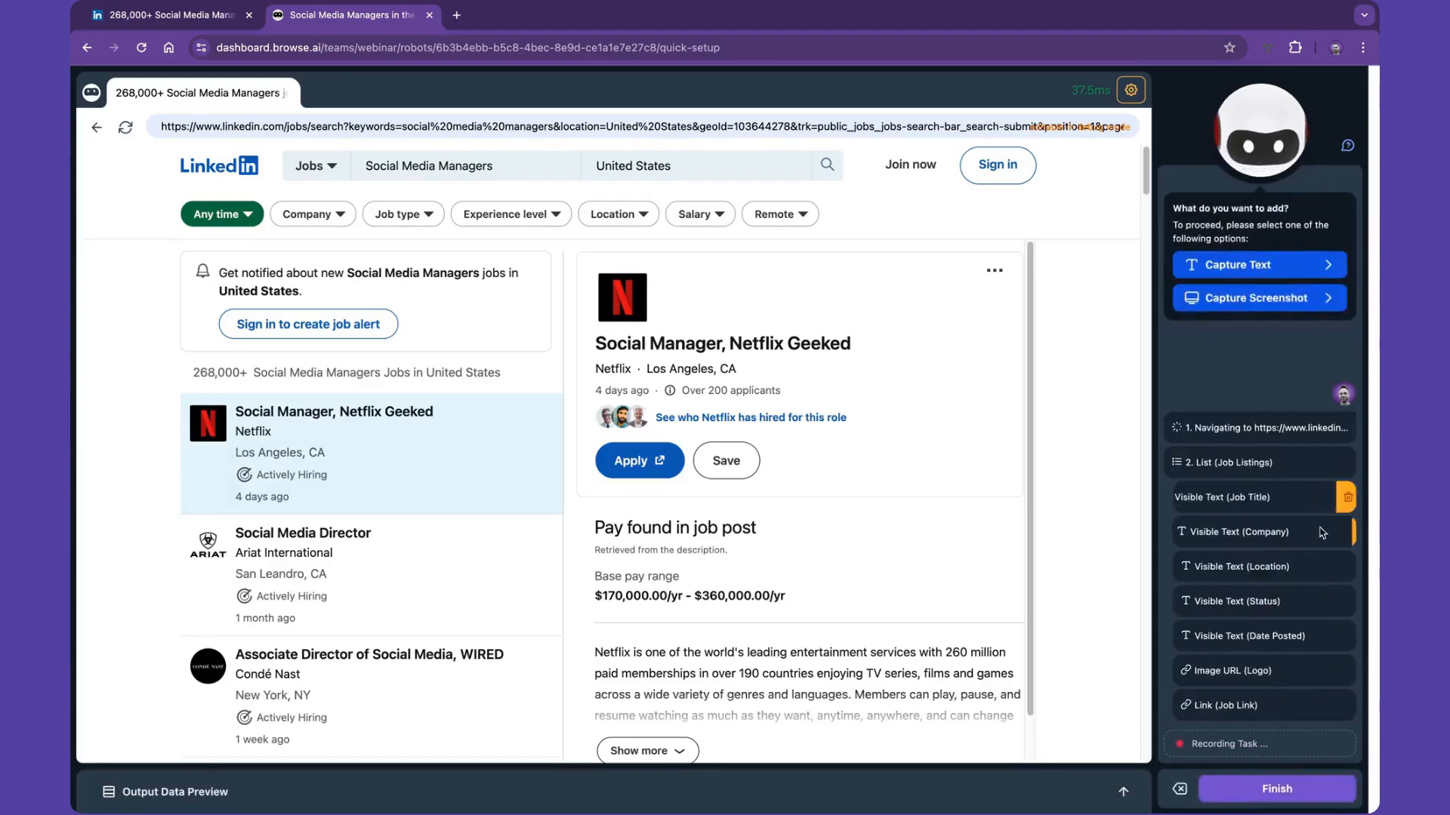
- Remove the Logo image URL from the captured Job Listings fields and check the remaining columns in the output data preview
{"action": "mouse_move", "coordinate": [1308, 670]}
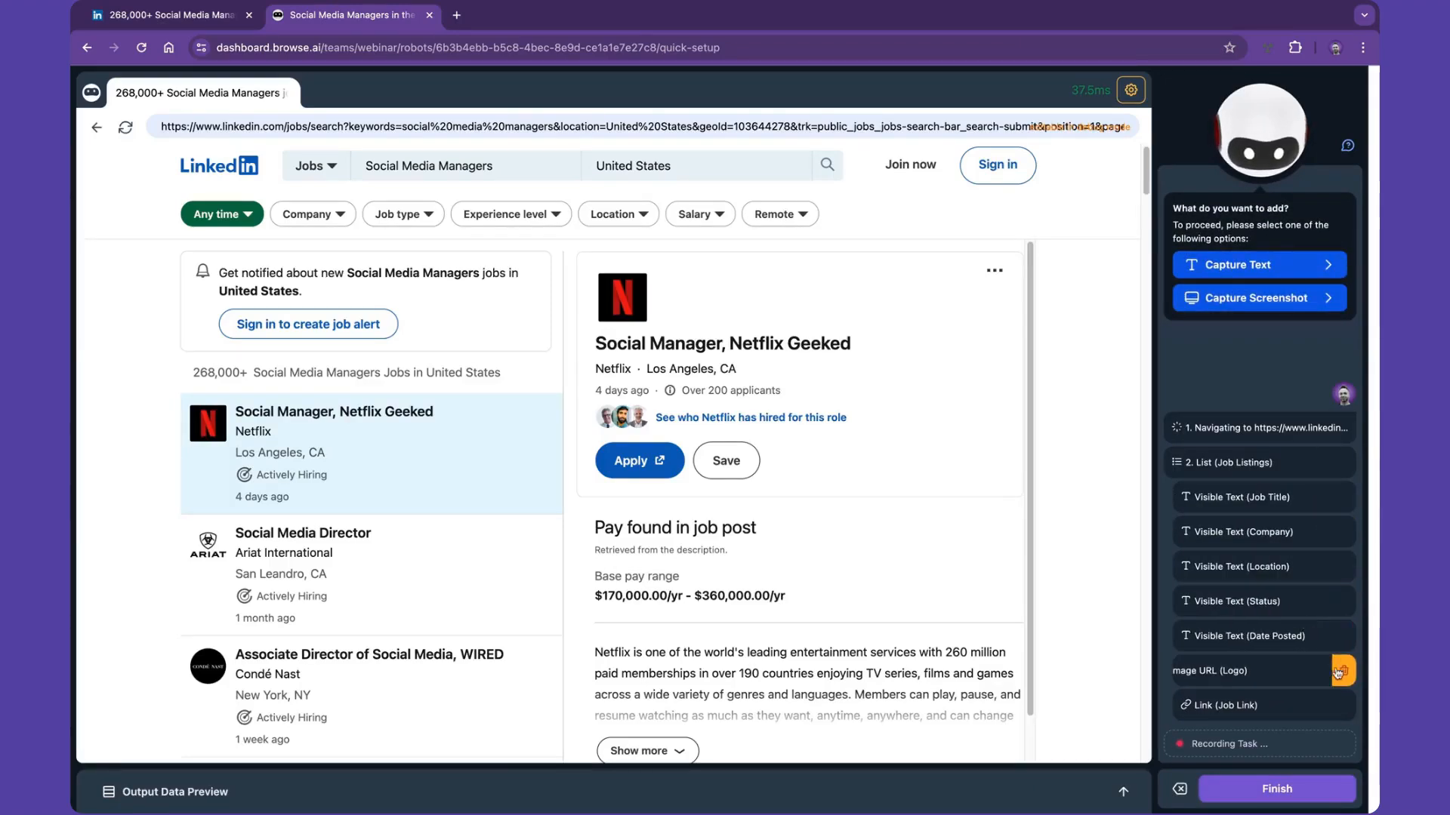
{"action": "left_click", "coordinate": [1342, 673]}
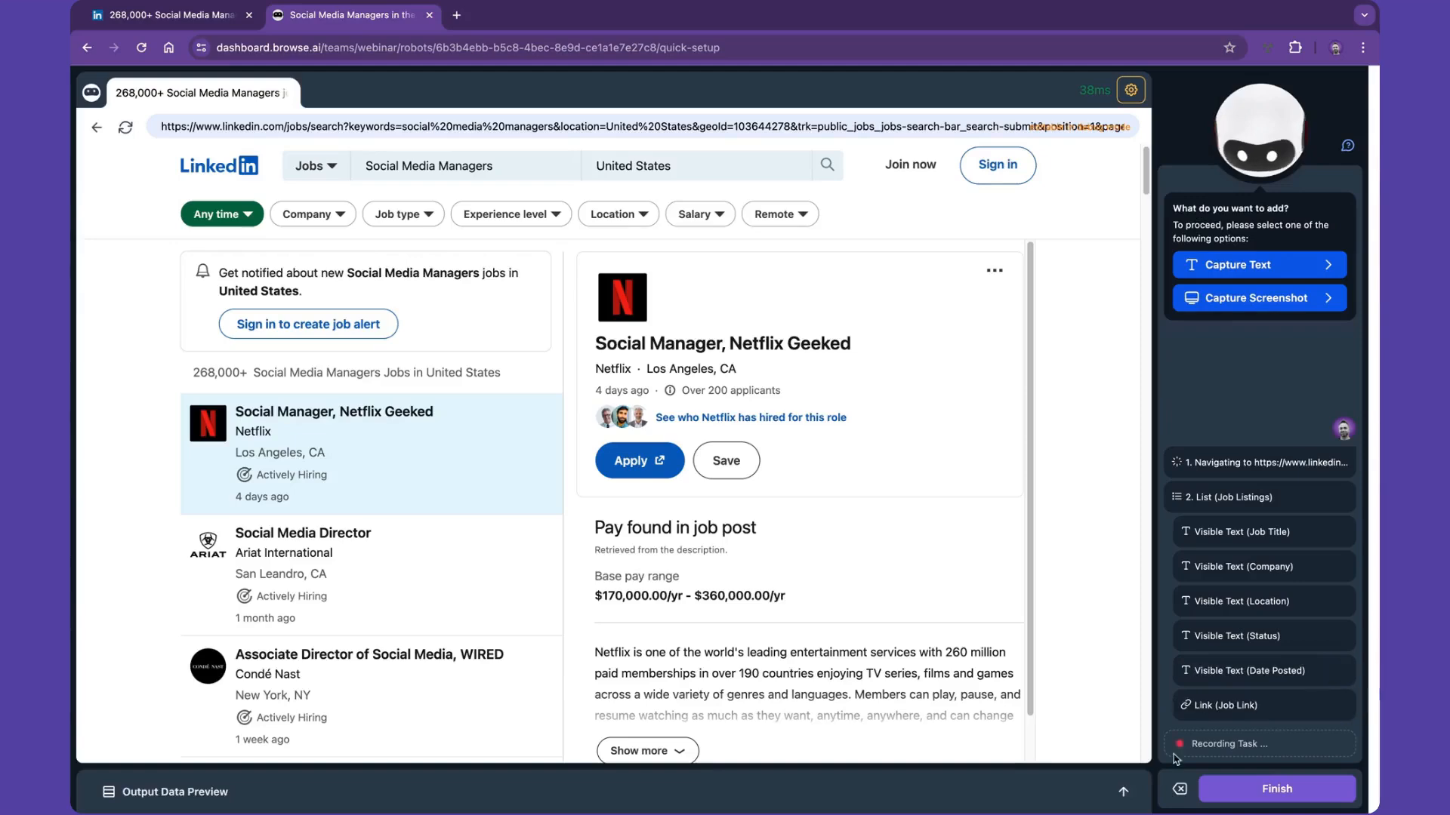
{"action": "left_click", "coordinate": [1123, 791]}
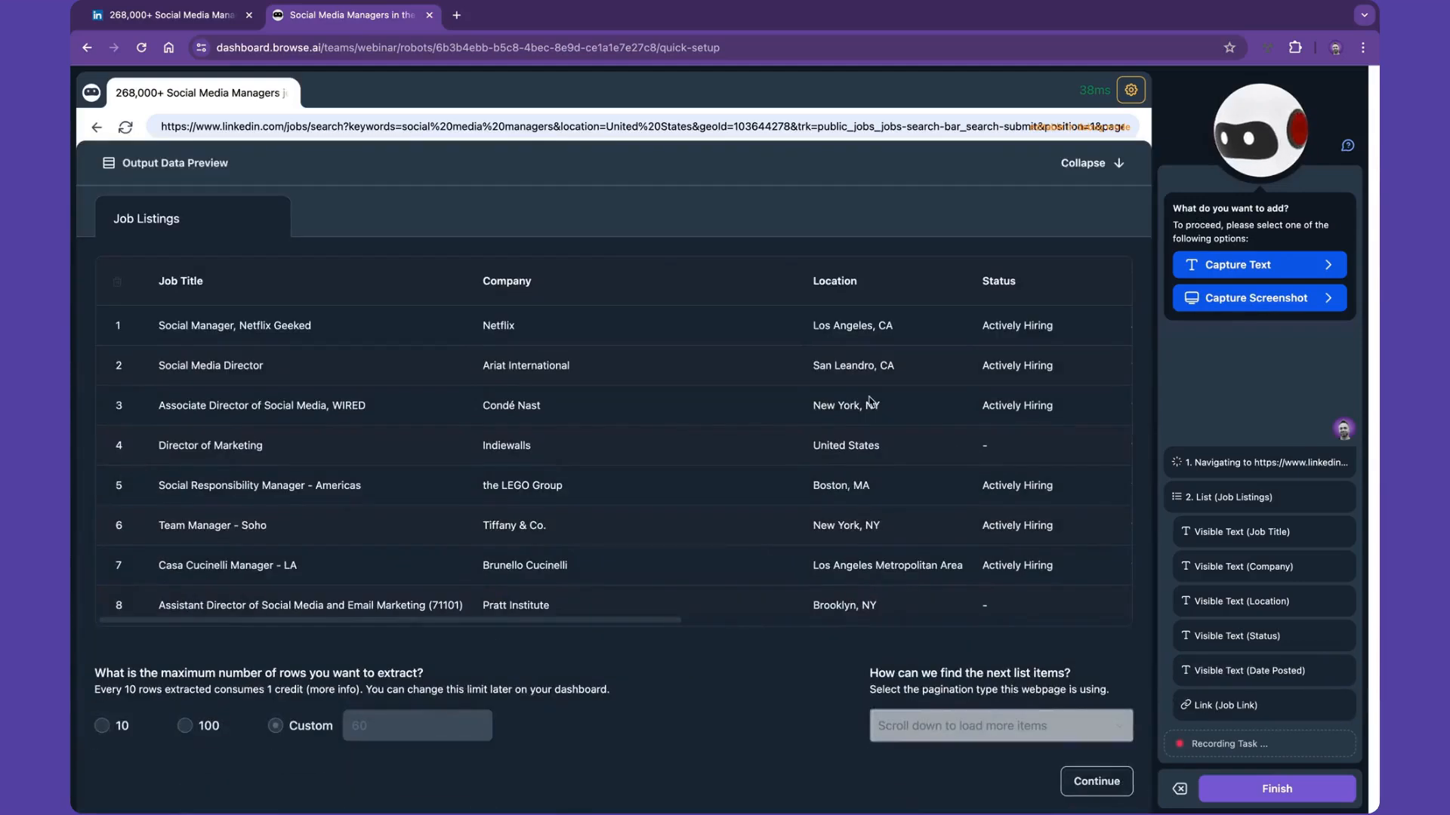
{"action": "scroll", "coordinate": [870, 401], "scroll_direction": "right", "scroll_amount": 10}
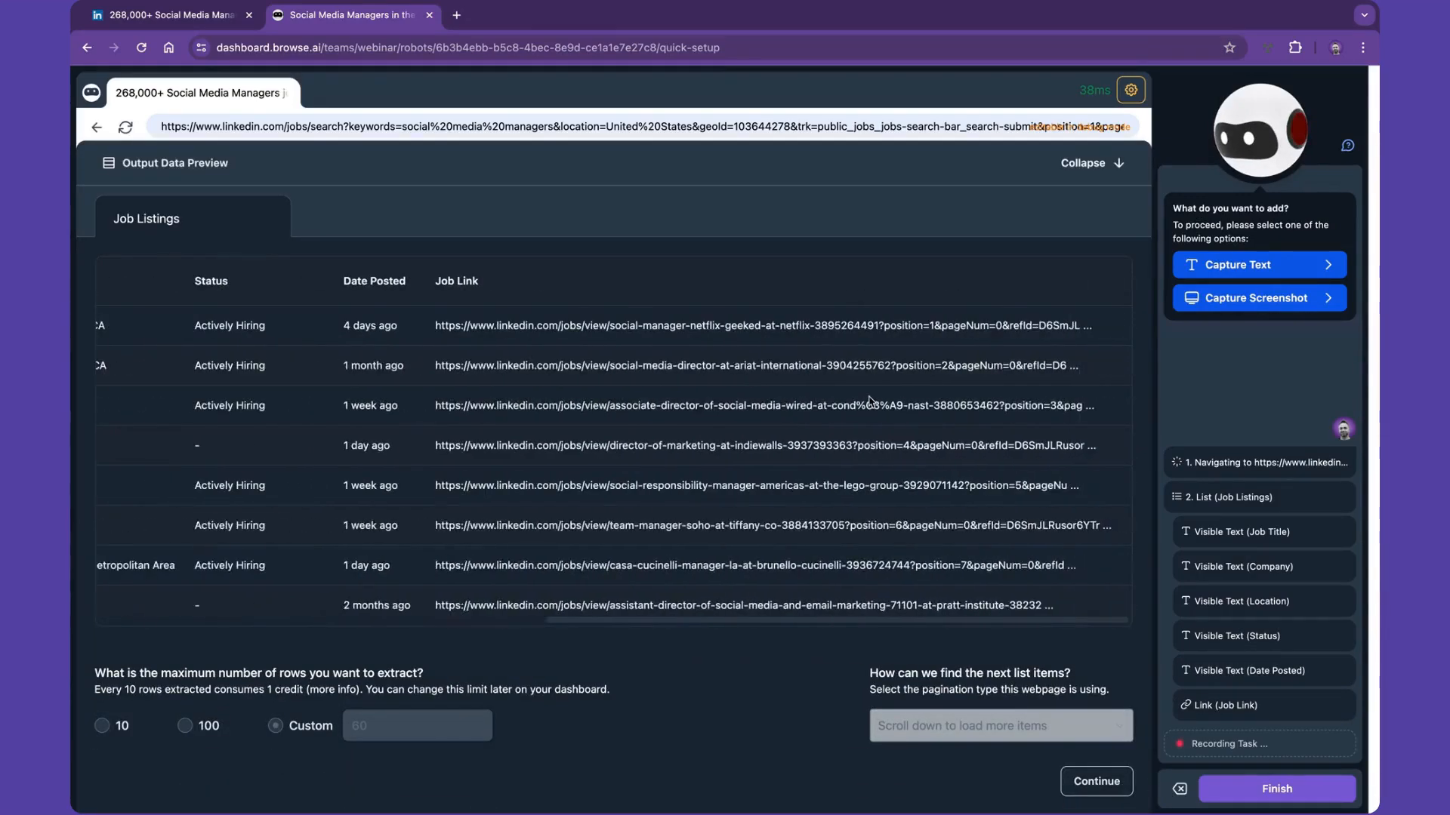
{"action": "left_click", "coordinate": [1087, 776]}
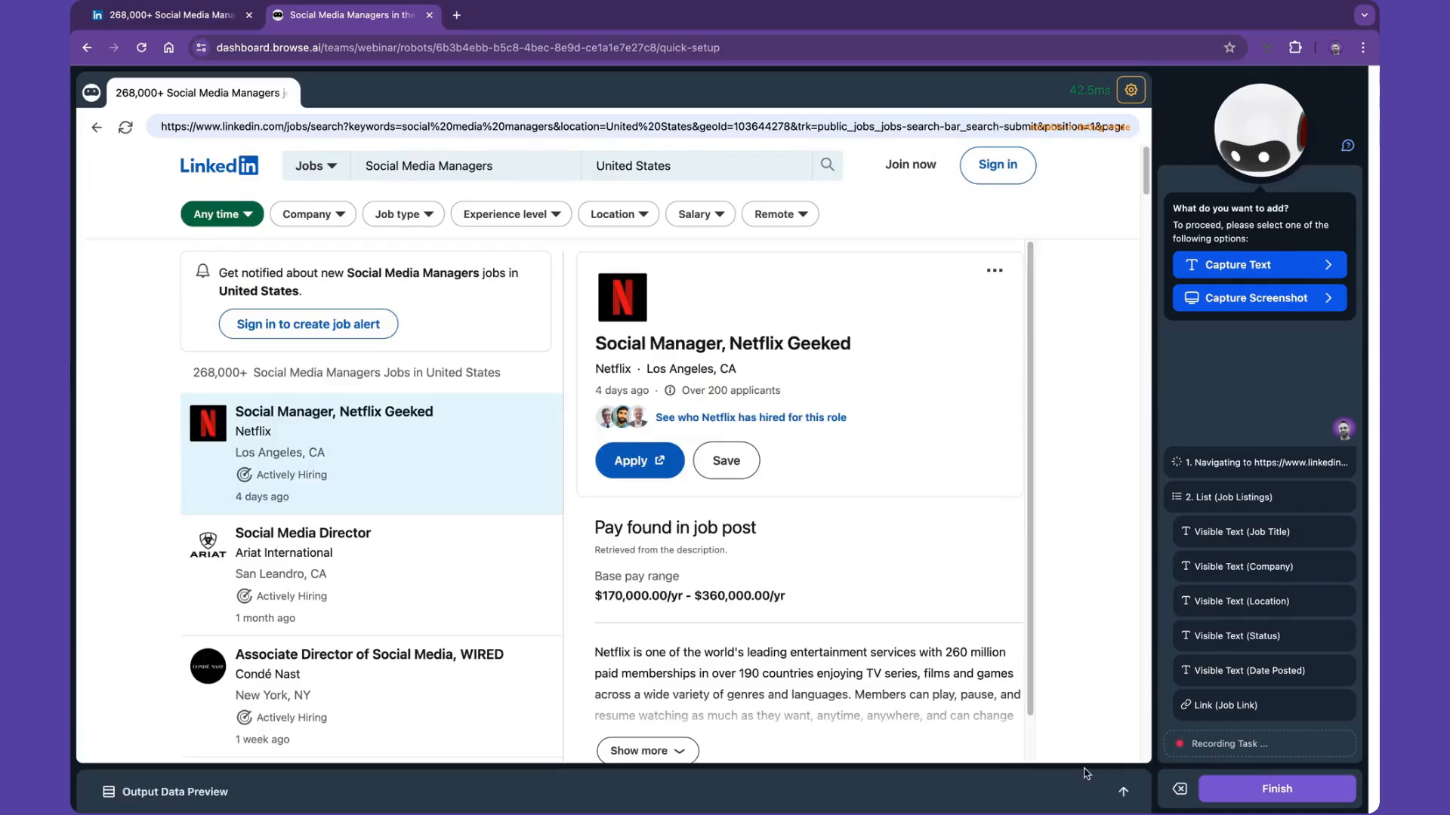
- Finish the recording and save the robot under the name Social Media Manager Jobs in the US
{"action": "left_click", "coordinate": [1276, 789]}
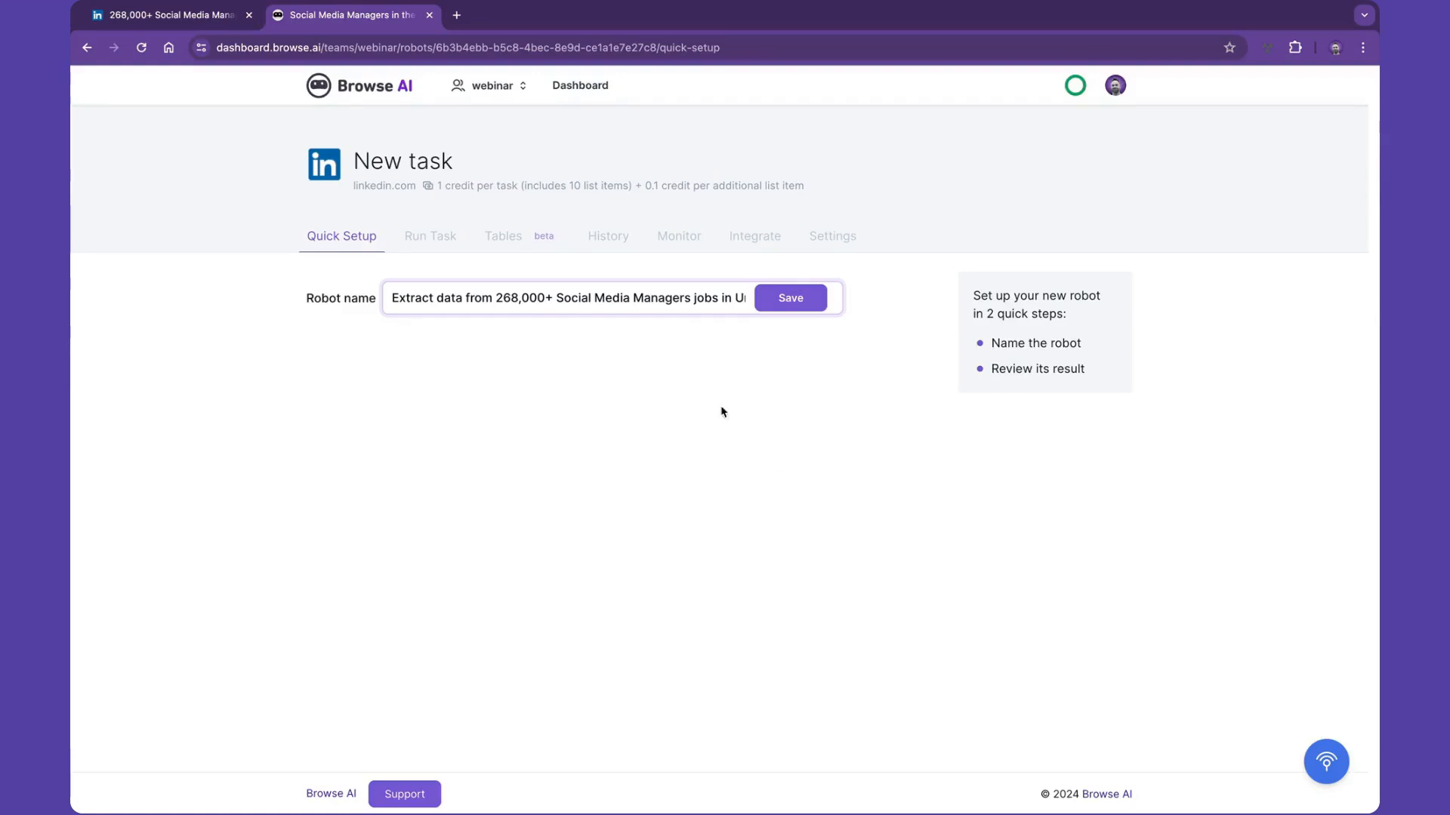
{"action": "triple_click", "coordinate": [580, 297]}
{"action": "type", "text": "S"}
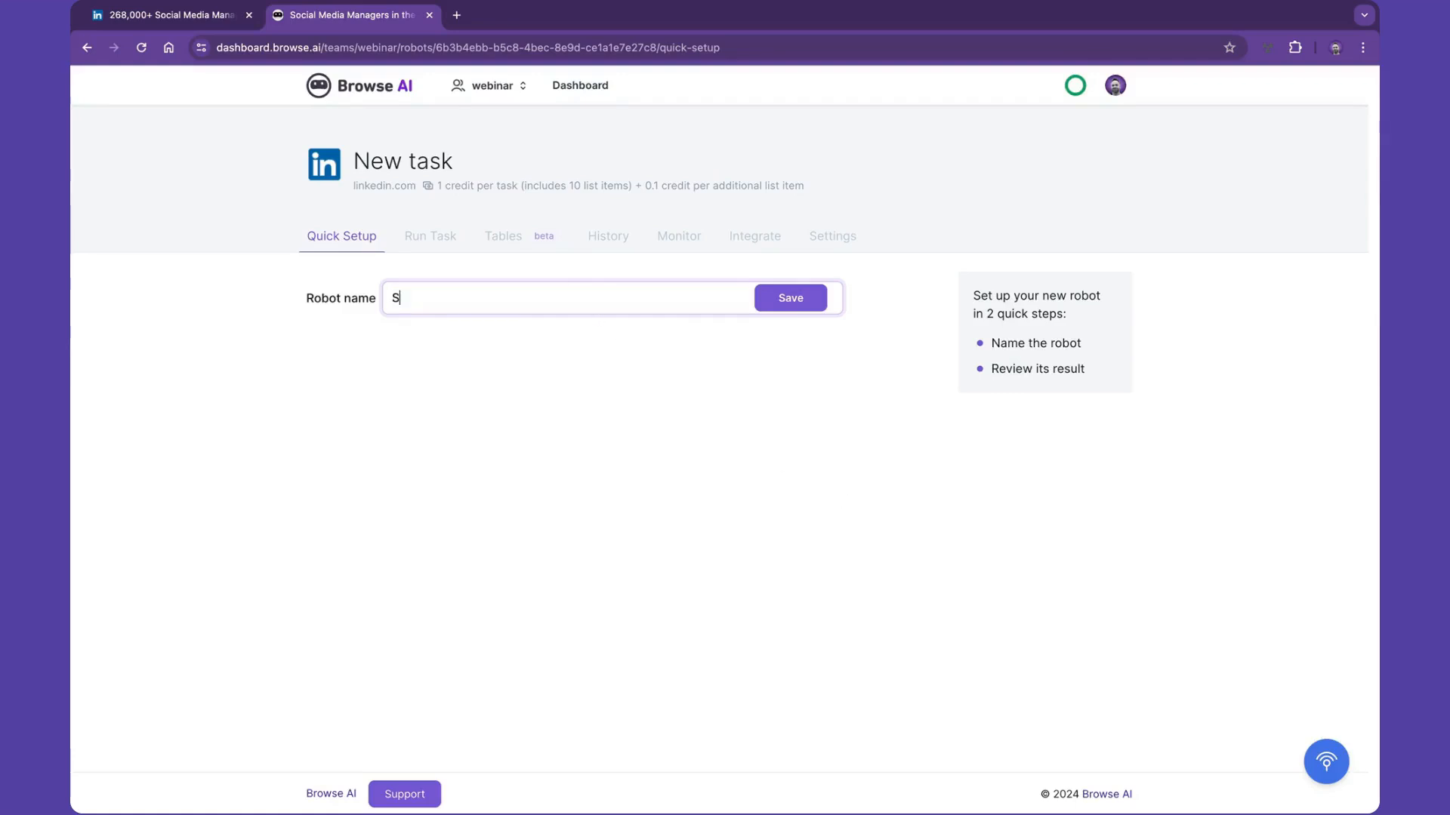
{"action": "type", "text": "ocial media"}
{"action": "key", "text": "BackSpace"}
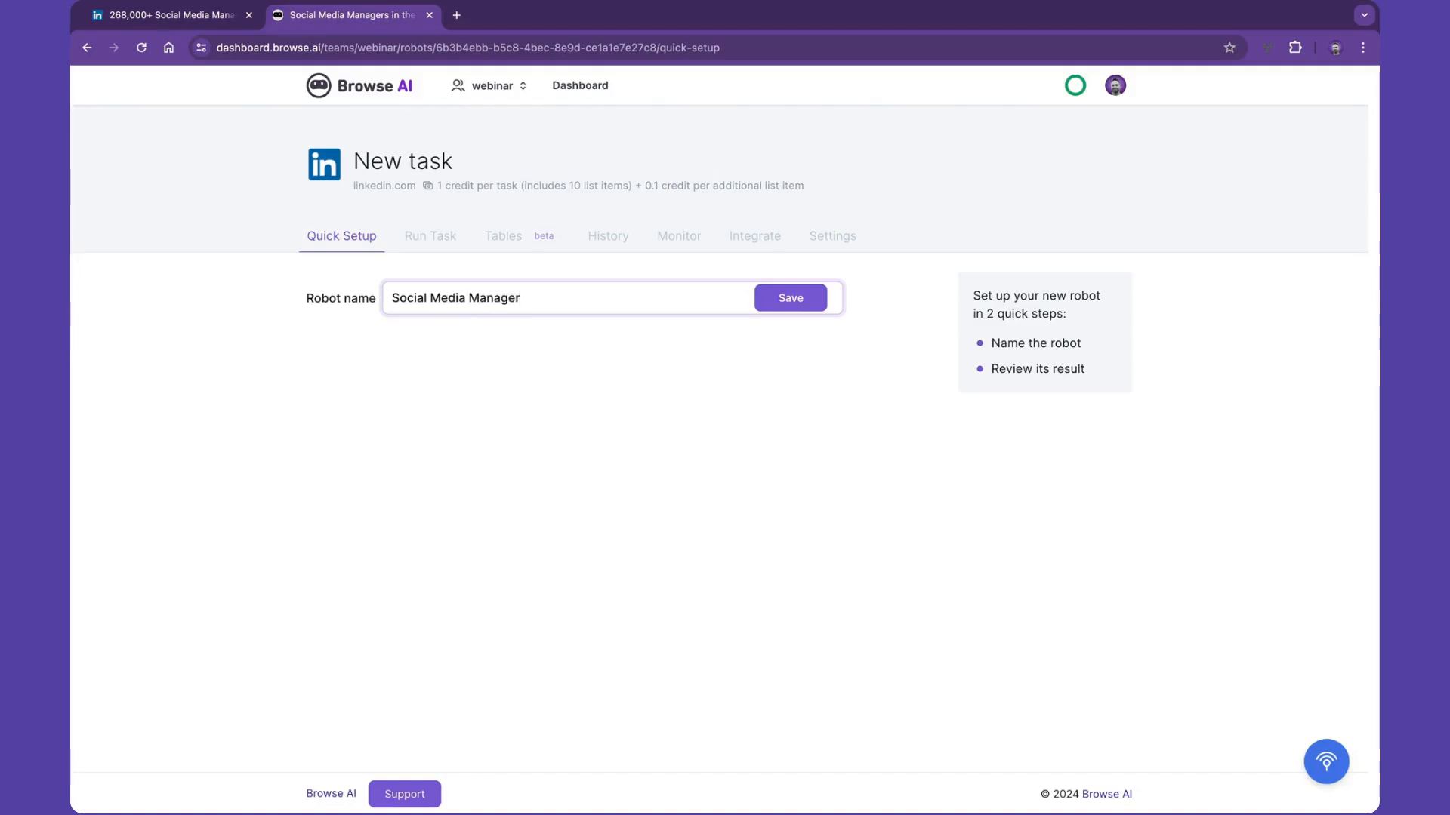
{"action": "type", "text": "Jobs in the US"}
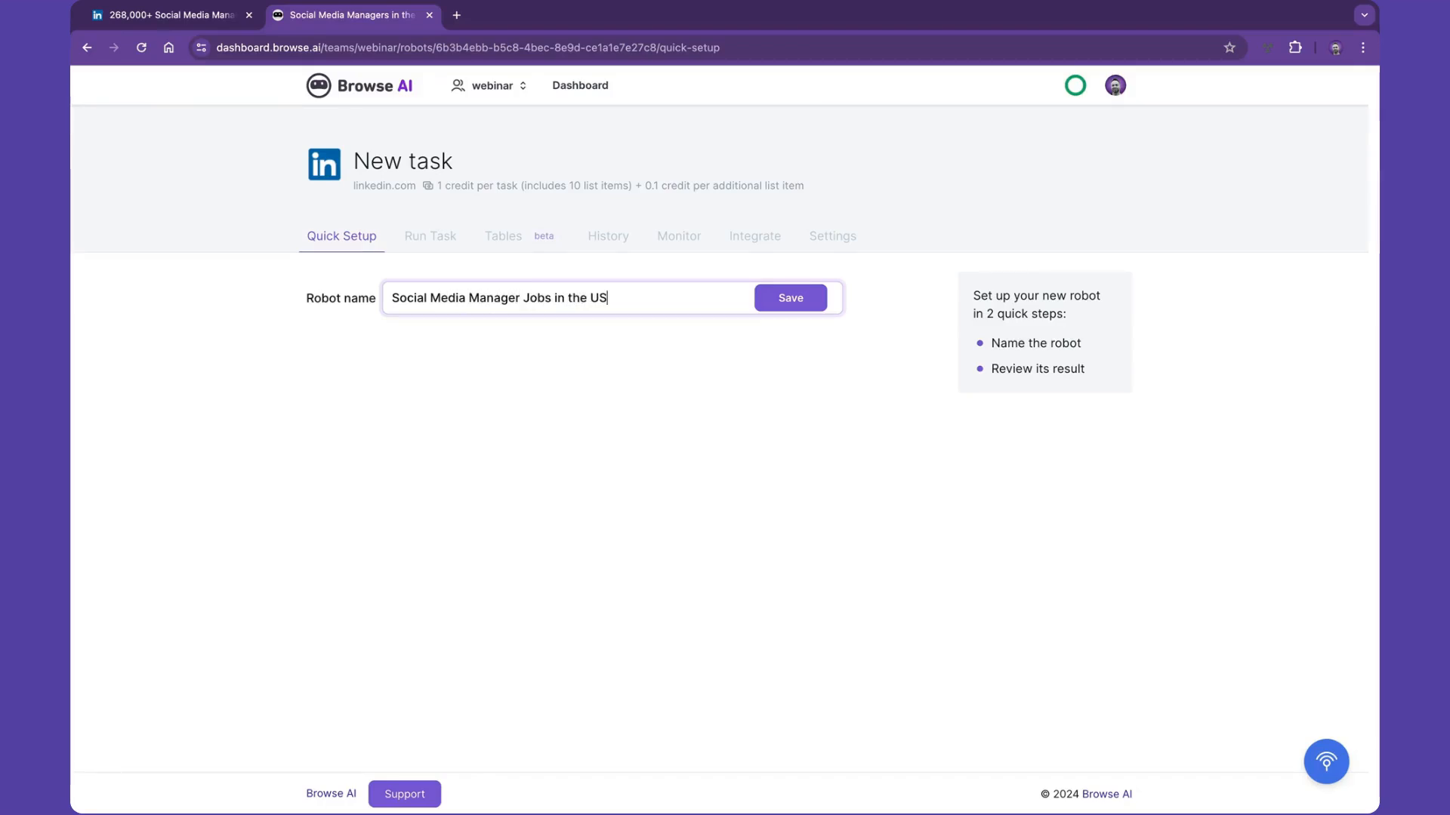
{"action": "key", "text": "Return"}
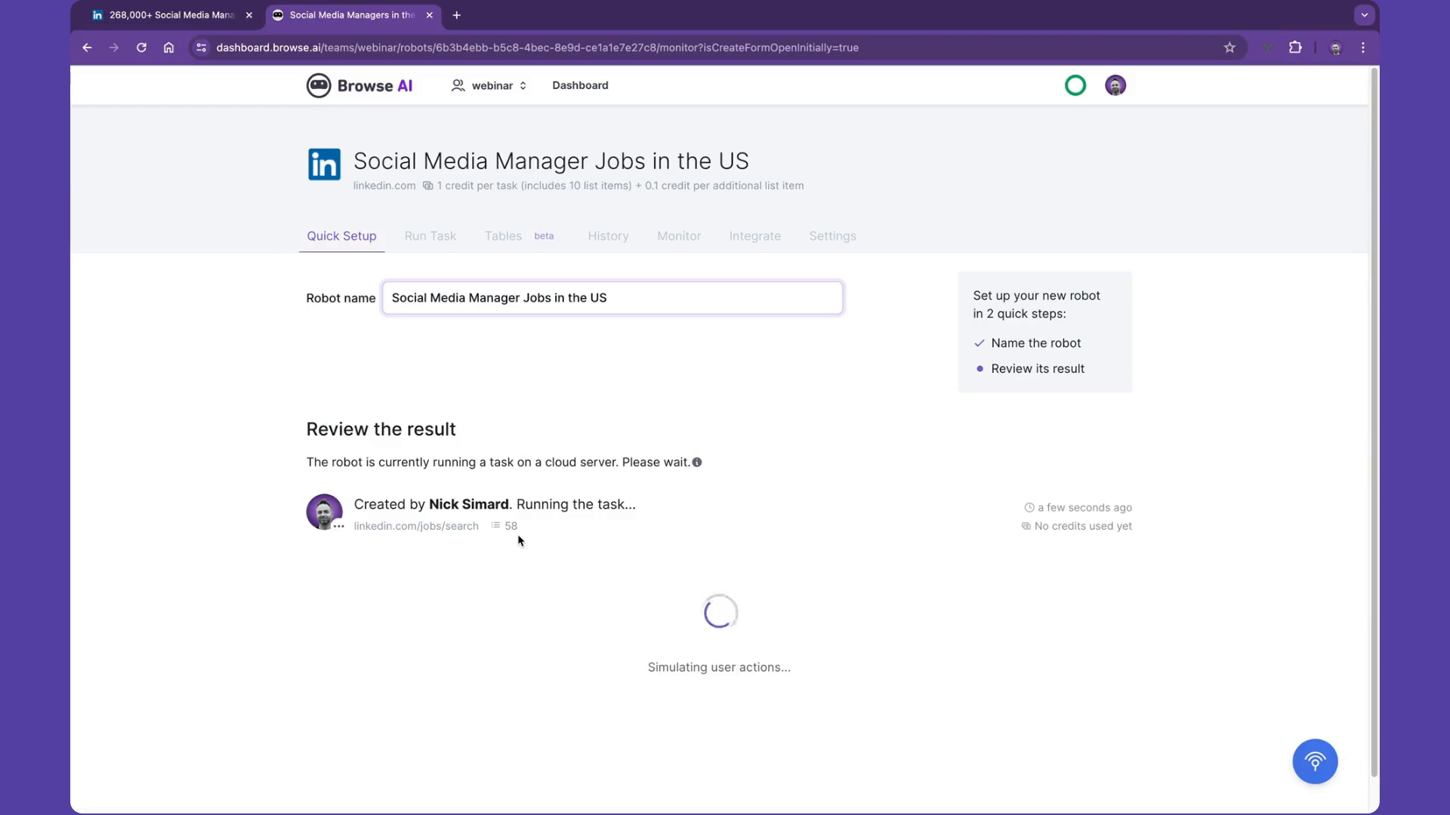
- Review the extracted job listings and captured steps of the first run and approve the result as looking good
{"action": "scroll", "coordinate": [518, 533], "scroll_direction": "down", "scroll_amount": 1}
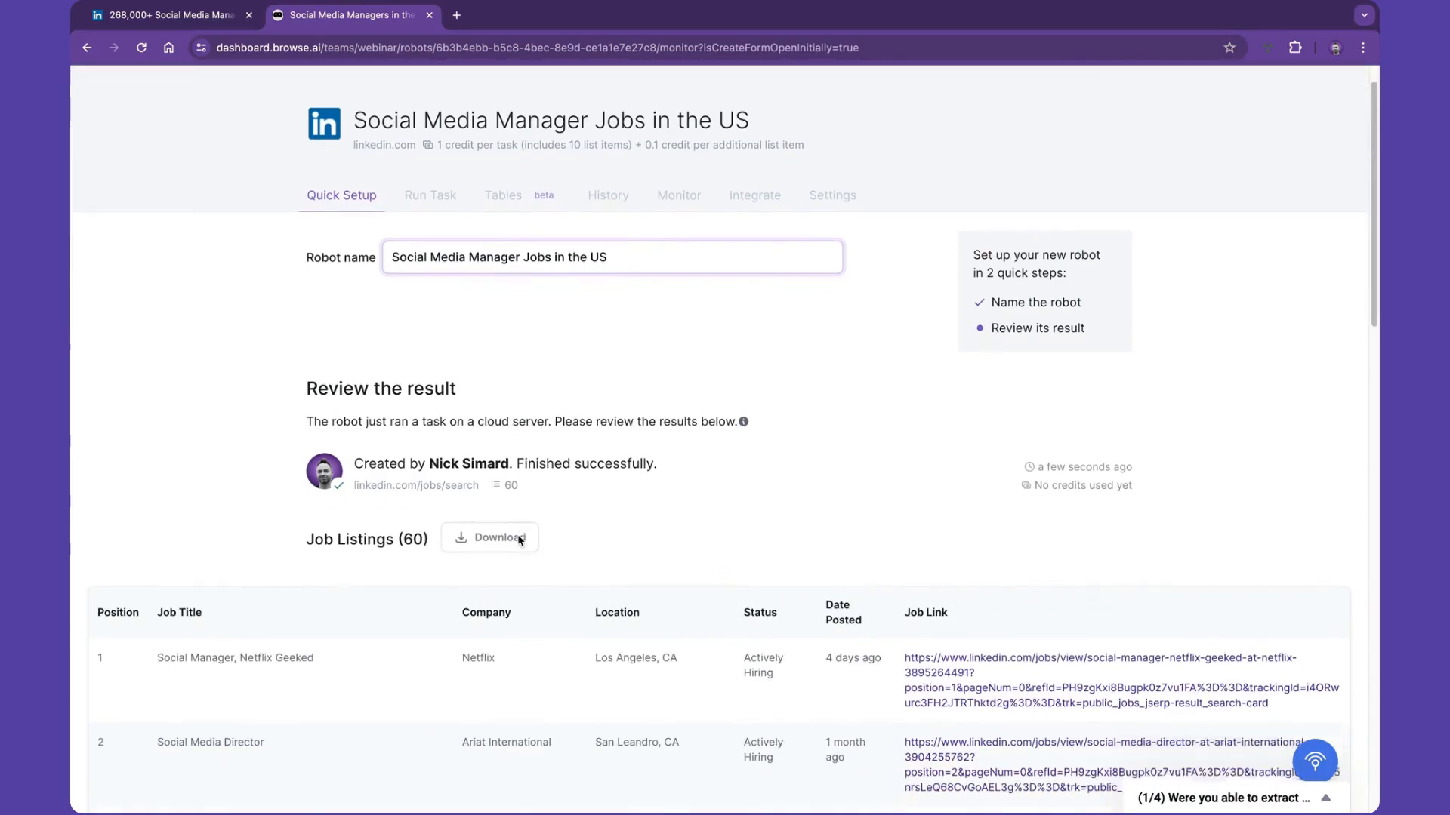
{"action": "scroll", "coordinate": [519, 539], "scroll_direction": "down", "scroll_amount": 5}
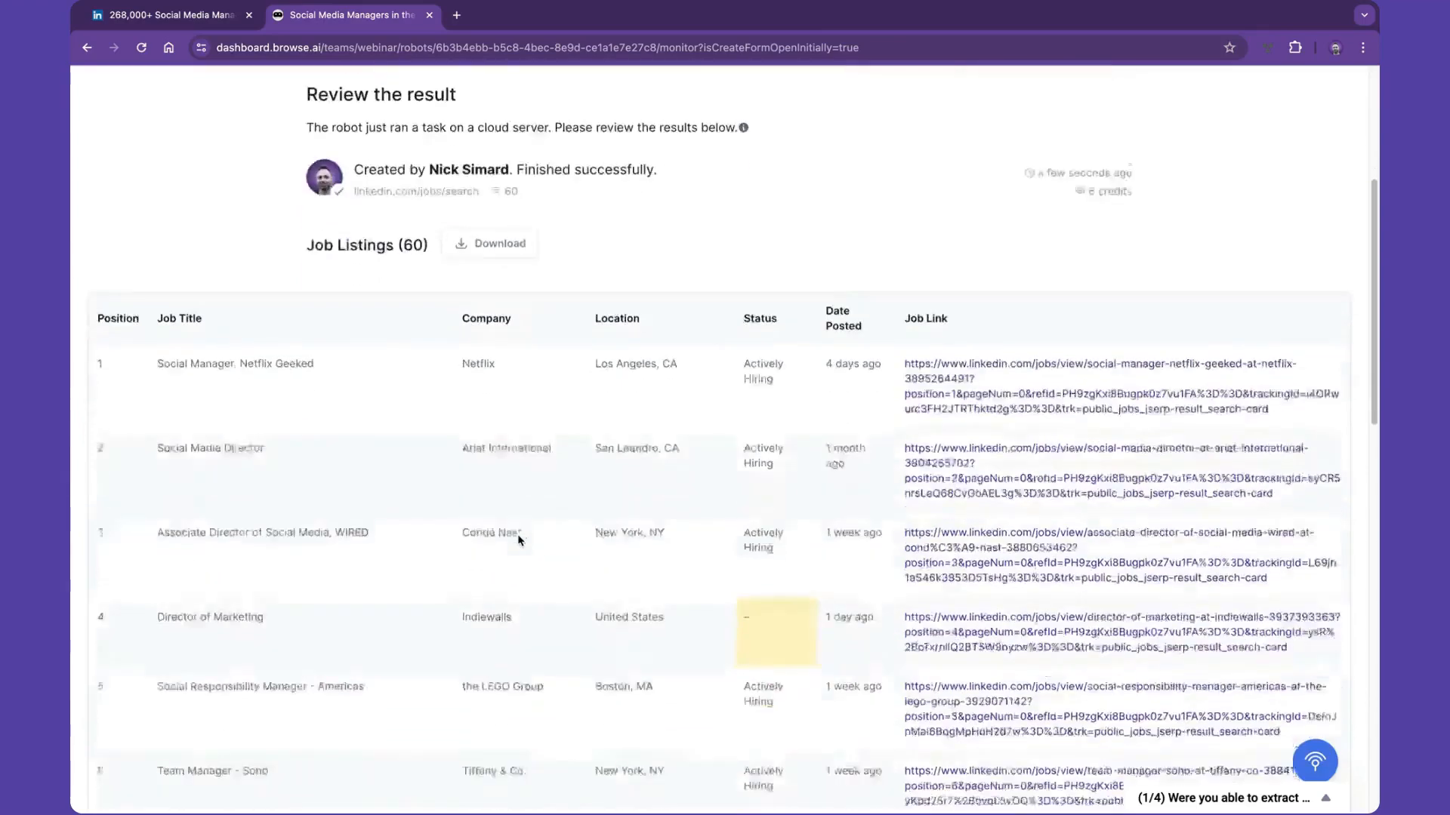
{"action": "scroll", "coordinate": [520, 539], "scroll_direction": "down", "scroll_amount": 12}
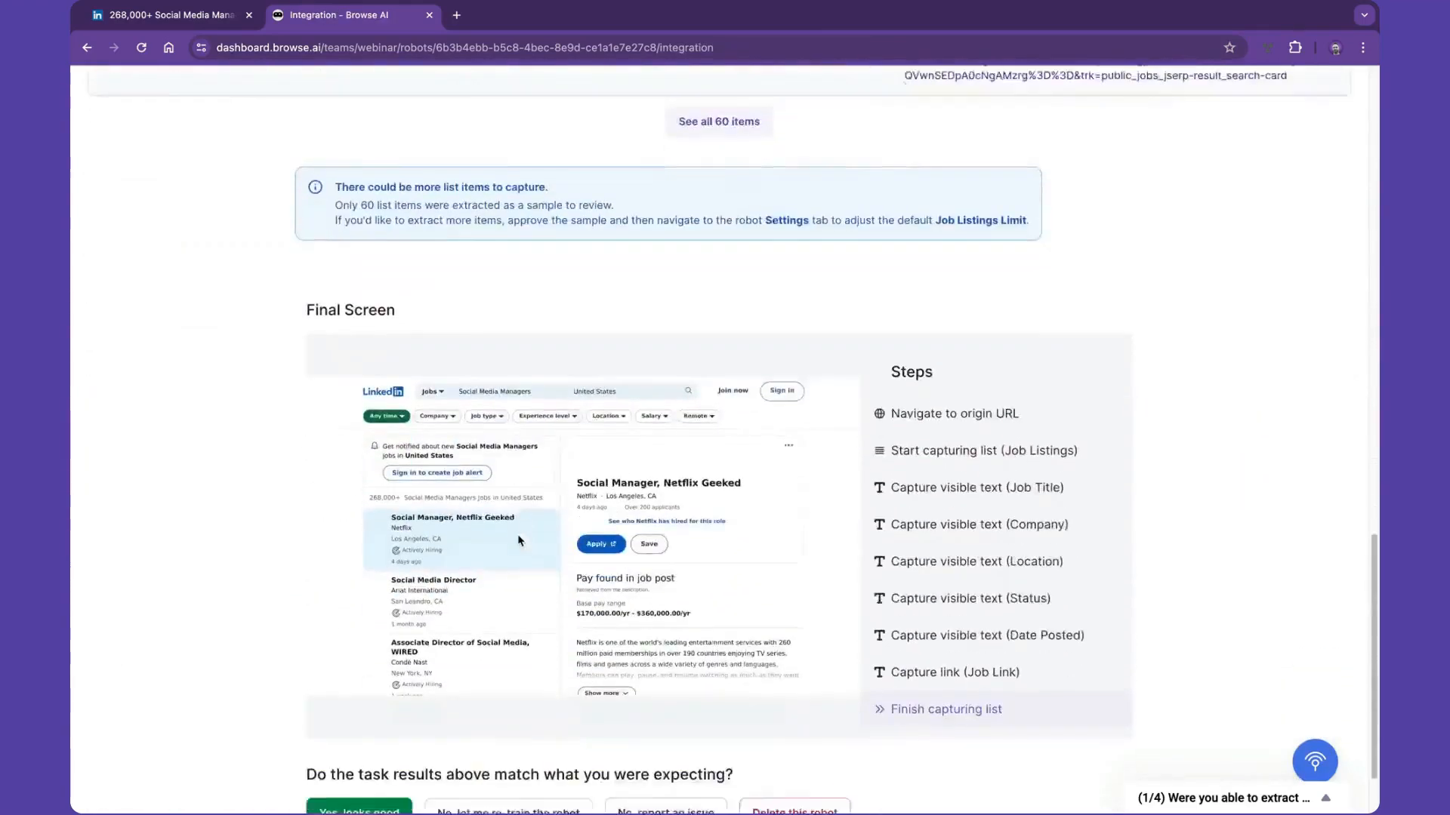
{"action": "scroll", "coordinate": [518, 541], "scroll_direction": "down", "scroll_amount": 2}
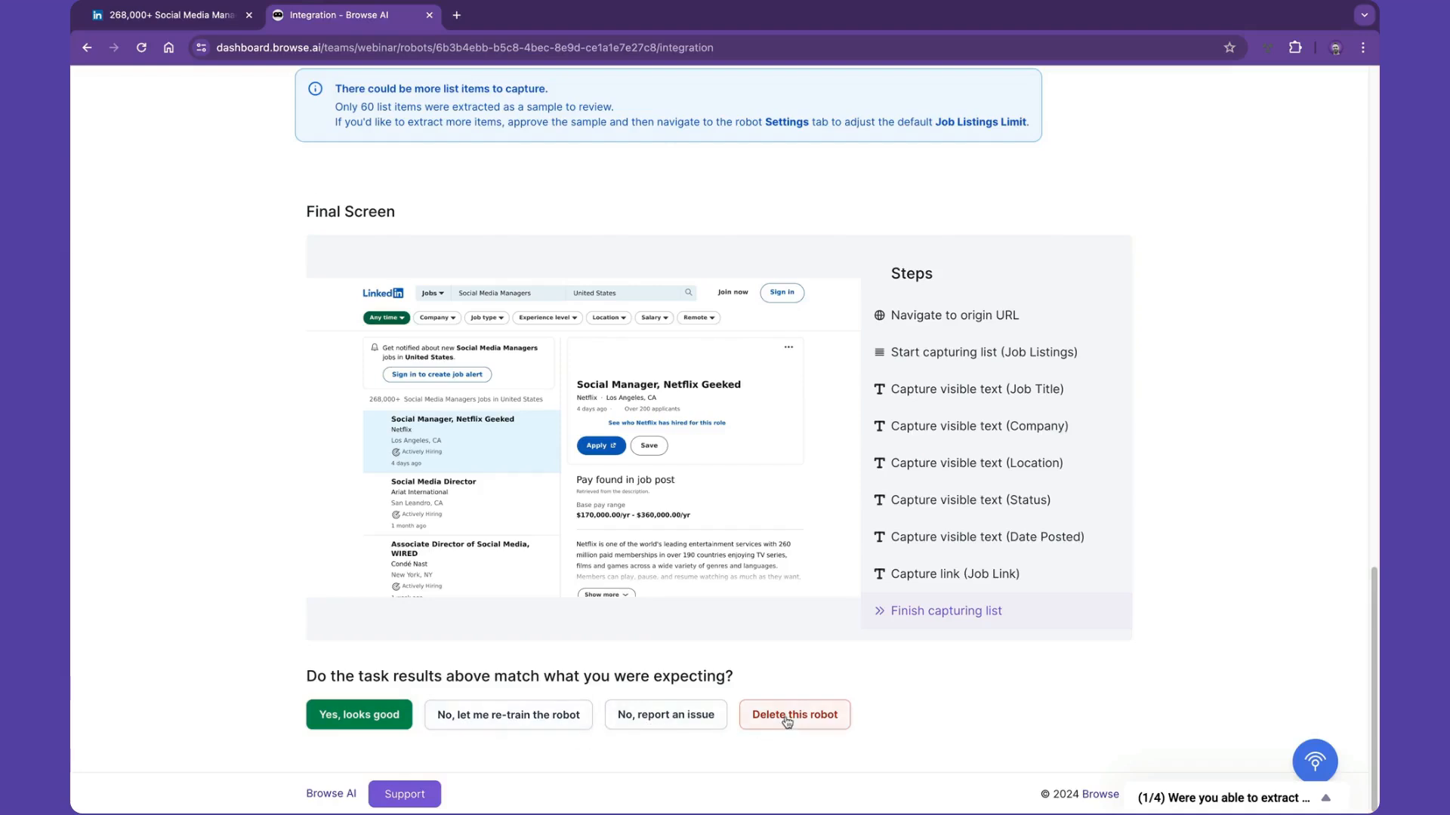
{"action": "left_click", "coordinate": [383, 713]}
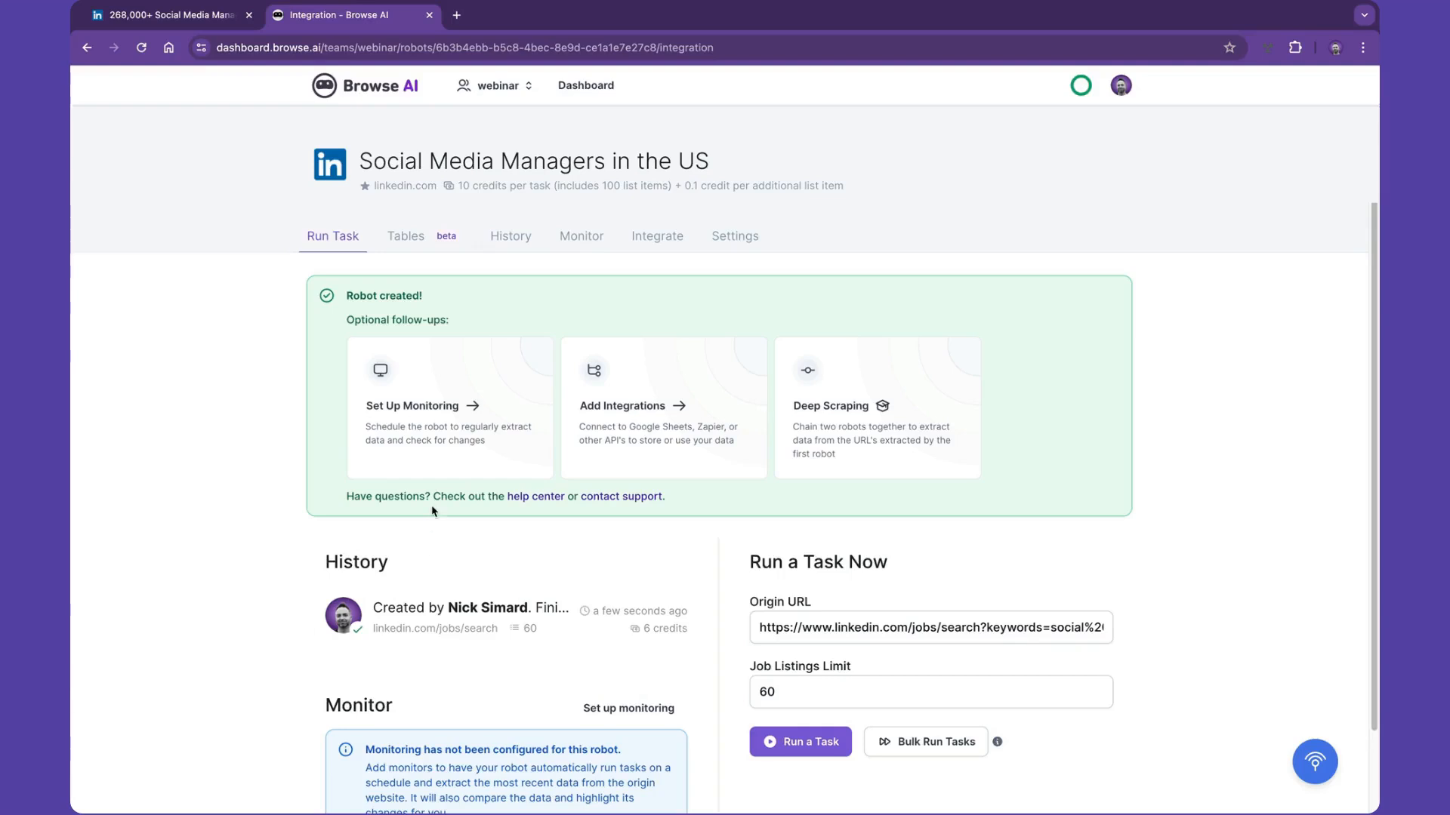
- Set up a new monitor that excludes Saturday and Sunday and runs at around 12:00 PM instead of anytime
{"action": "left_click", "coordinate": [436, 397]}
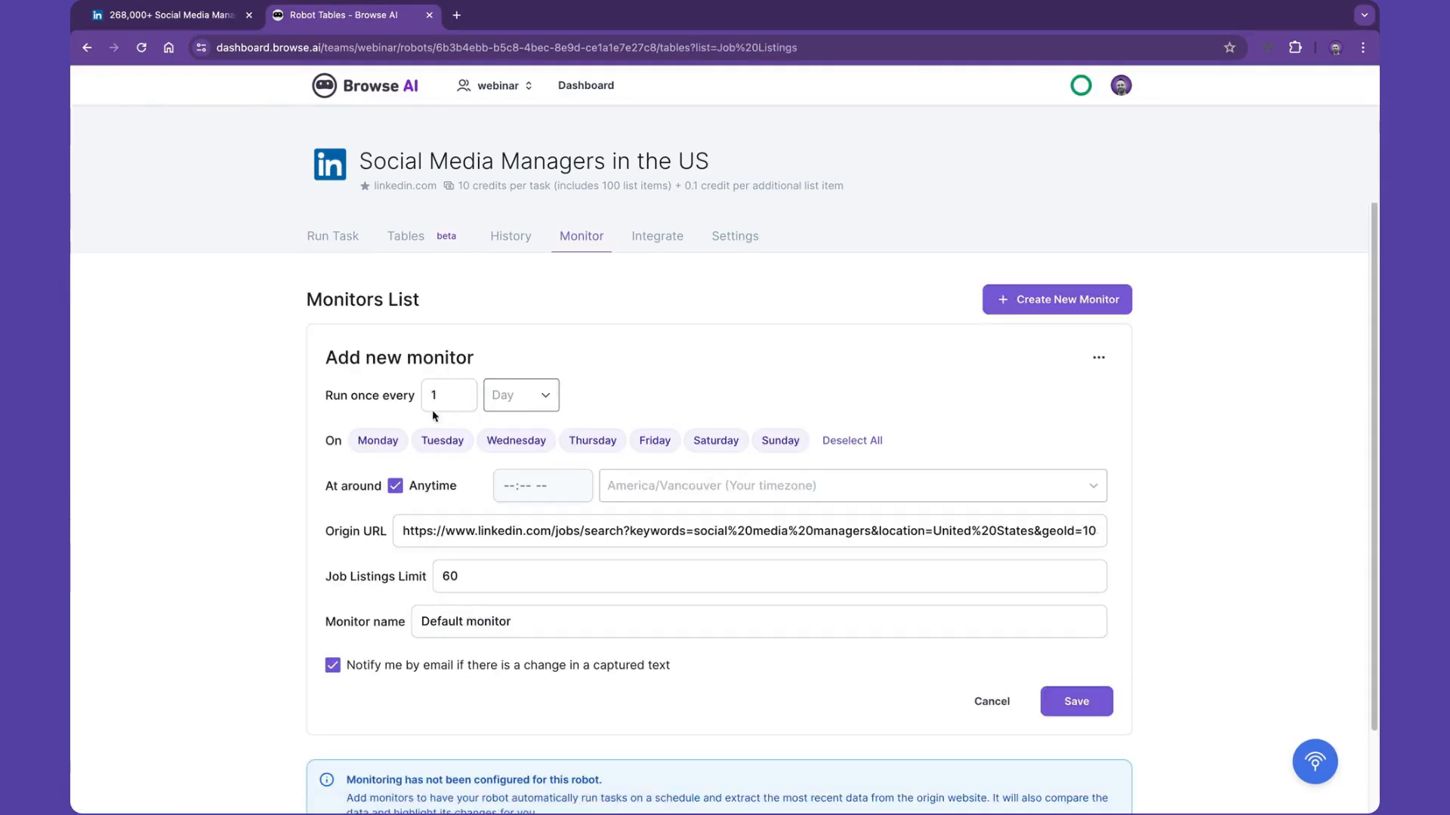
{"action": "left_click", "coordinate": [710, 444]}
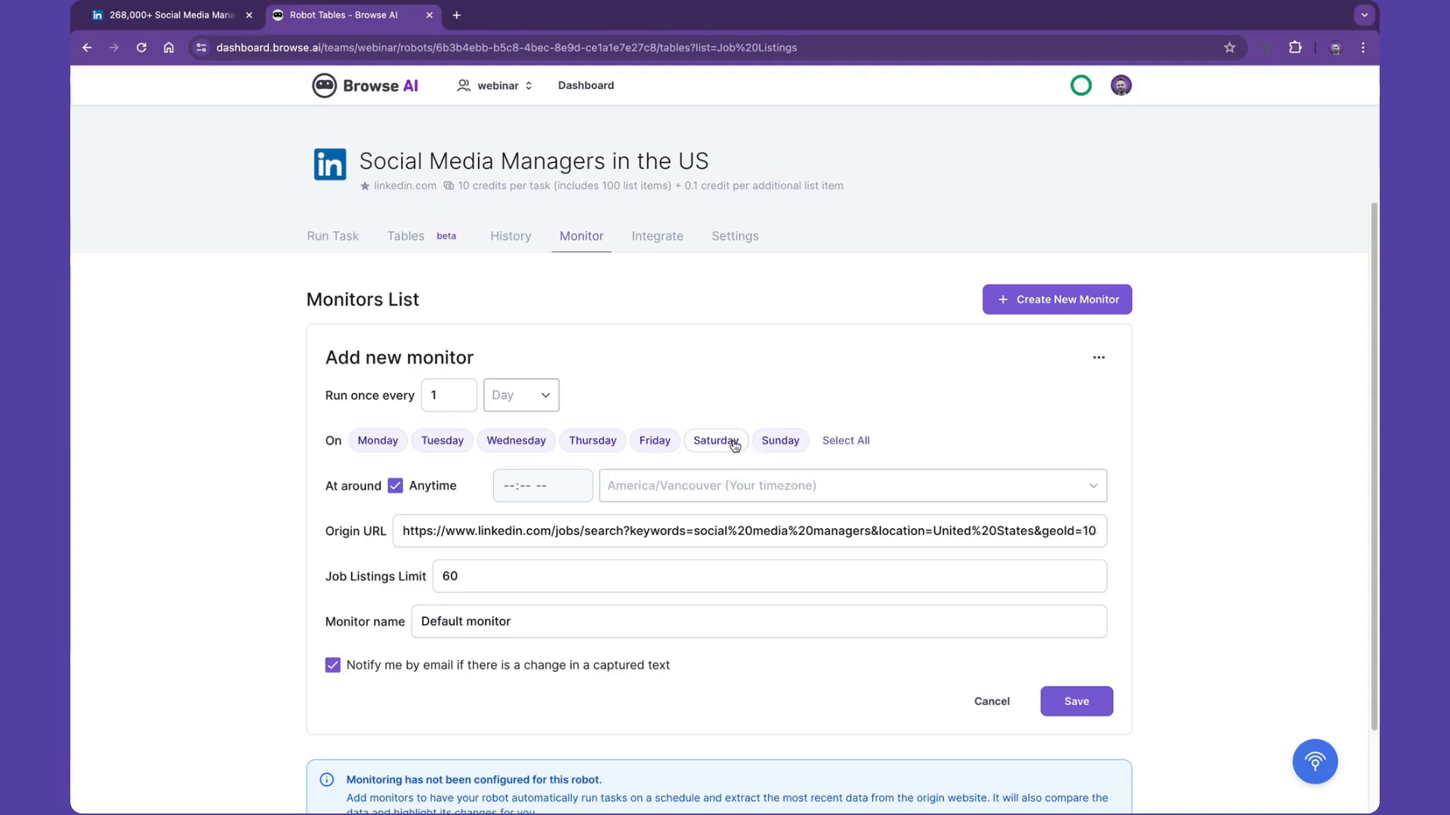
{"action": "left_click", "coordinate": [775, 445]}
{"action": "left_click", "coordinate": [395, 486]}
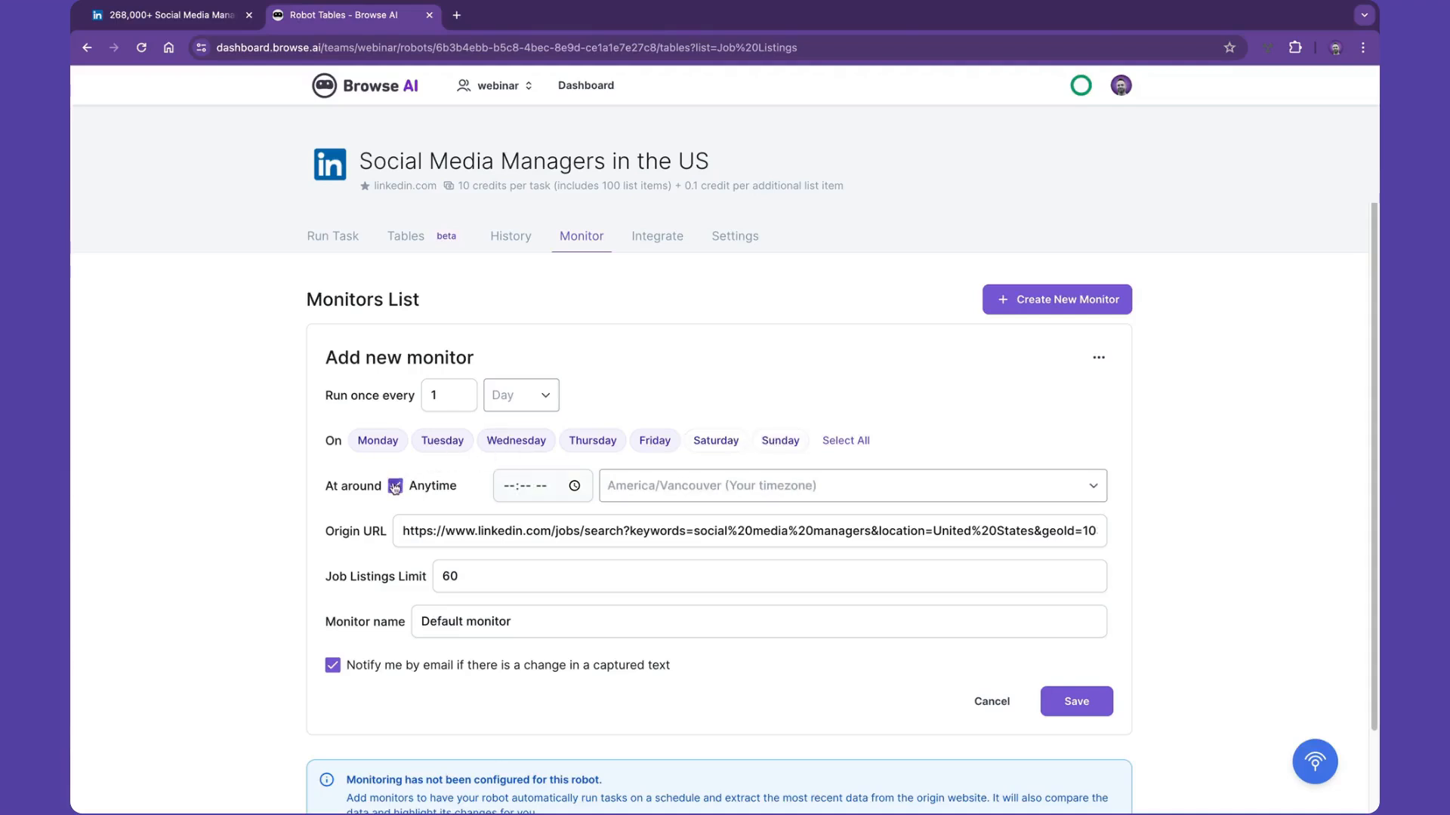
{"action": "left_click", "coordinate": [511, 491]}
{"action": "type", "text": "12:-- --"}
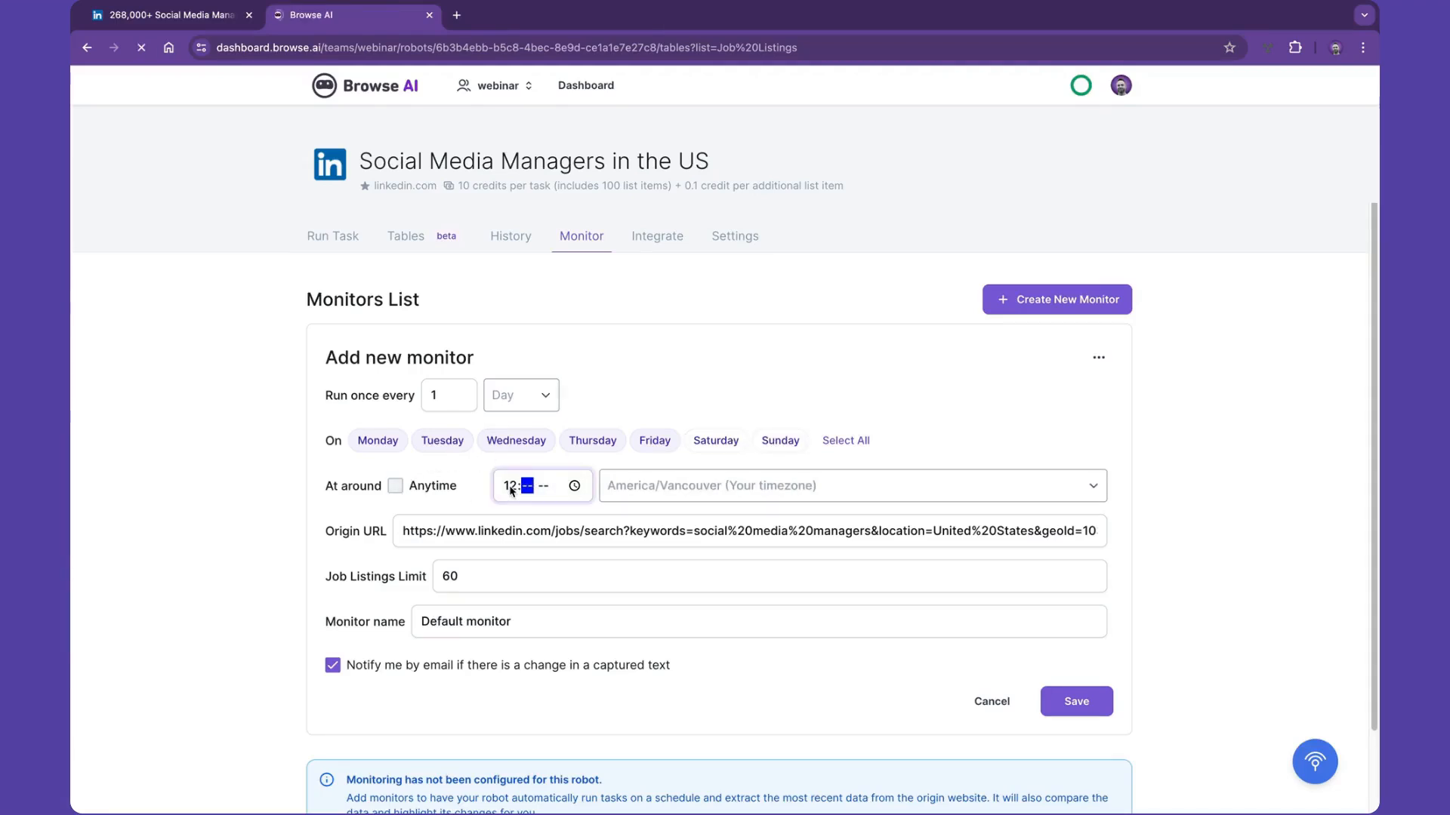
{"action": "type", "text": "00p"}
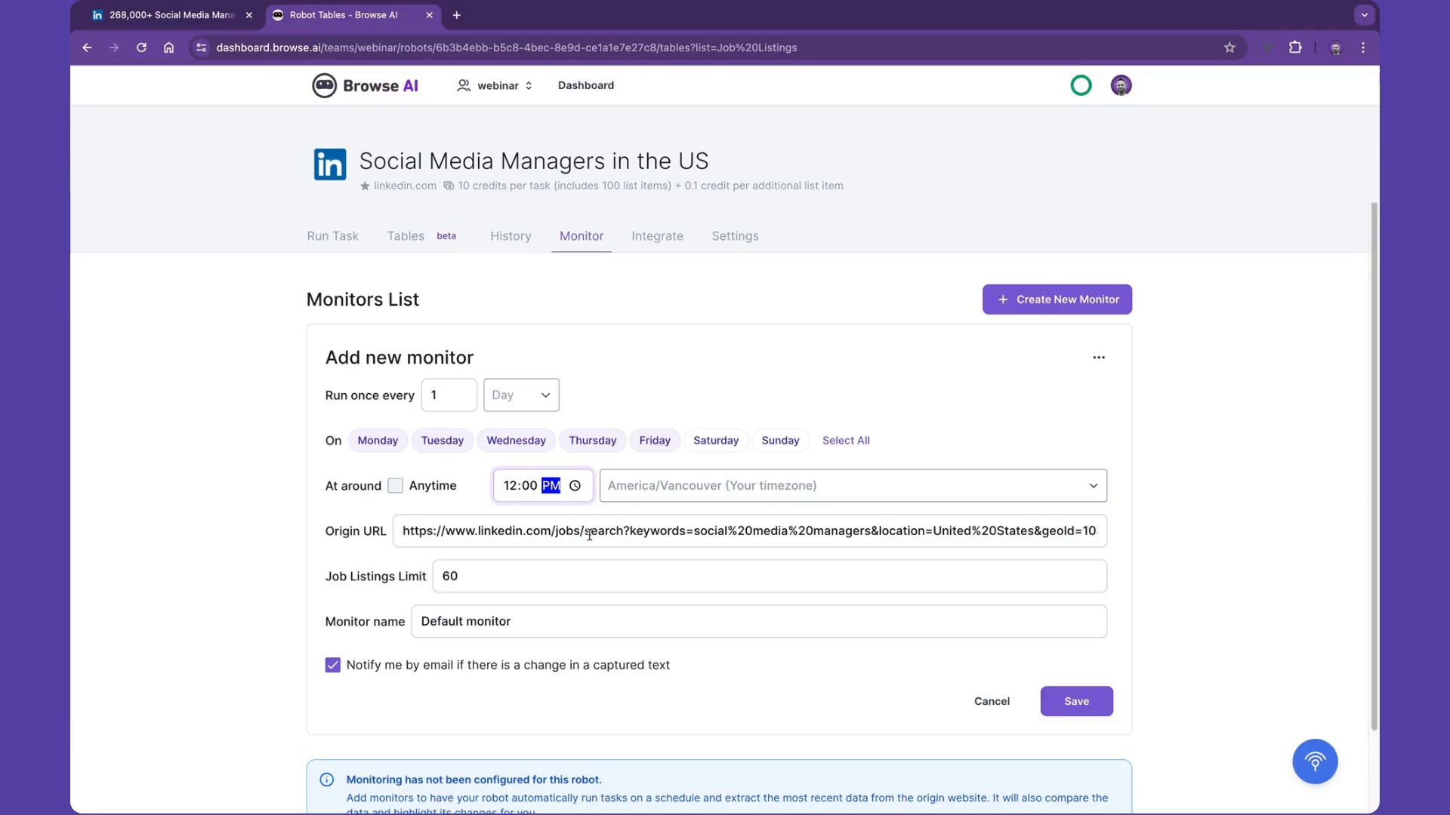
- Name the monitor SMM Jobs Weekday Check, turn off email notifications for captured text changes, and save it
{"action": "double_click", "coordinate": [451, 620]}
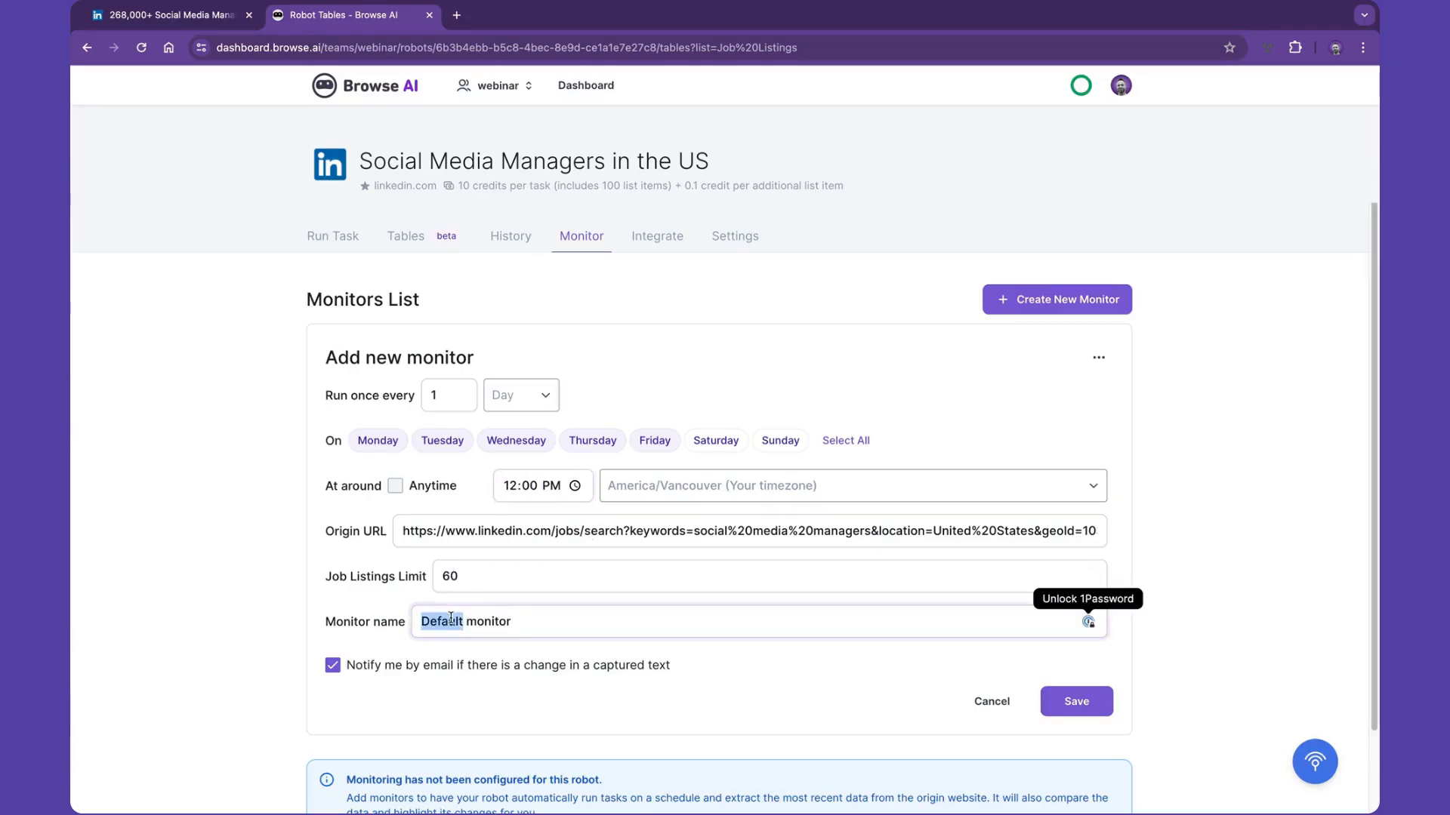
{"action": "triple_click", "coordinate": [451, 620]}
{"action": "type", "text": "SMM Jo"}
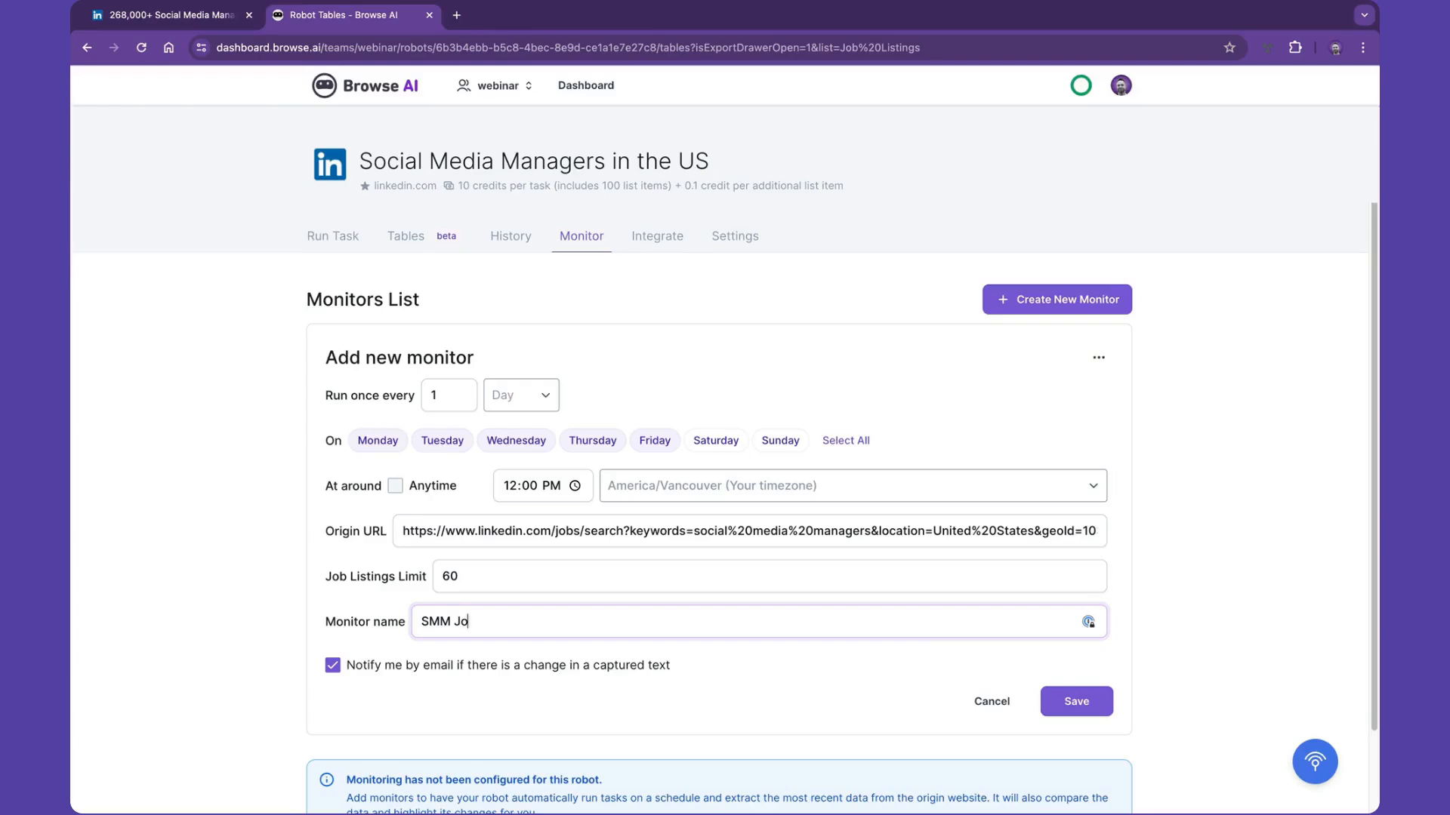
{"action": "type", "text": "bs Weekday Check"}
{"action": "left_click", "coordinate": [333, 665]}
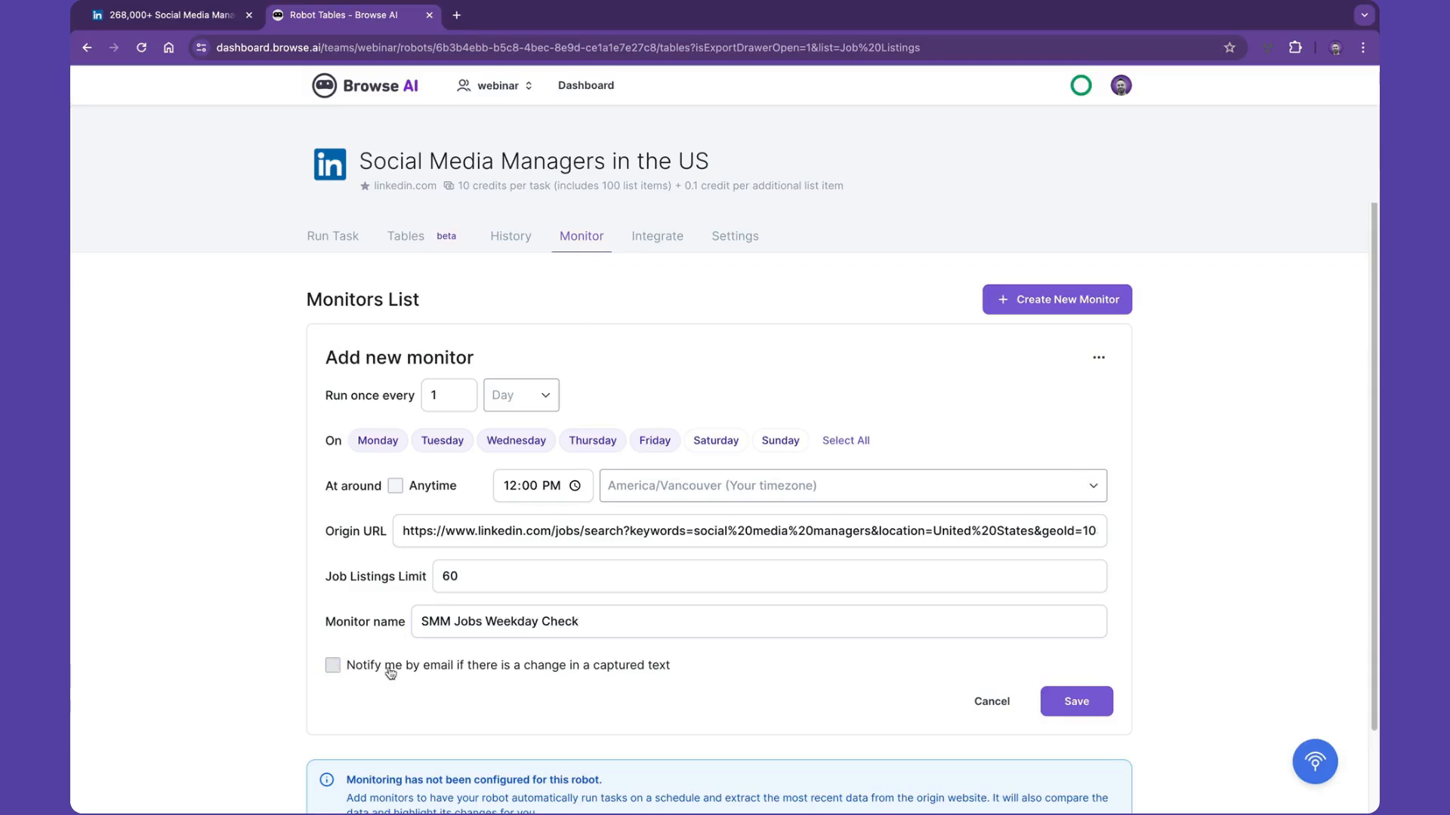
{"action": "left_click", "coordinate": [1060, 704]}
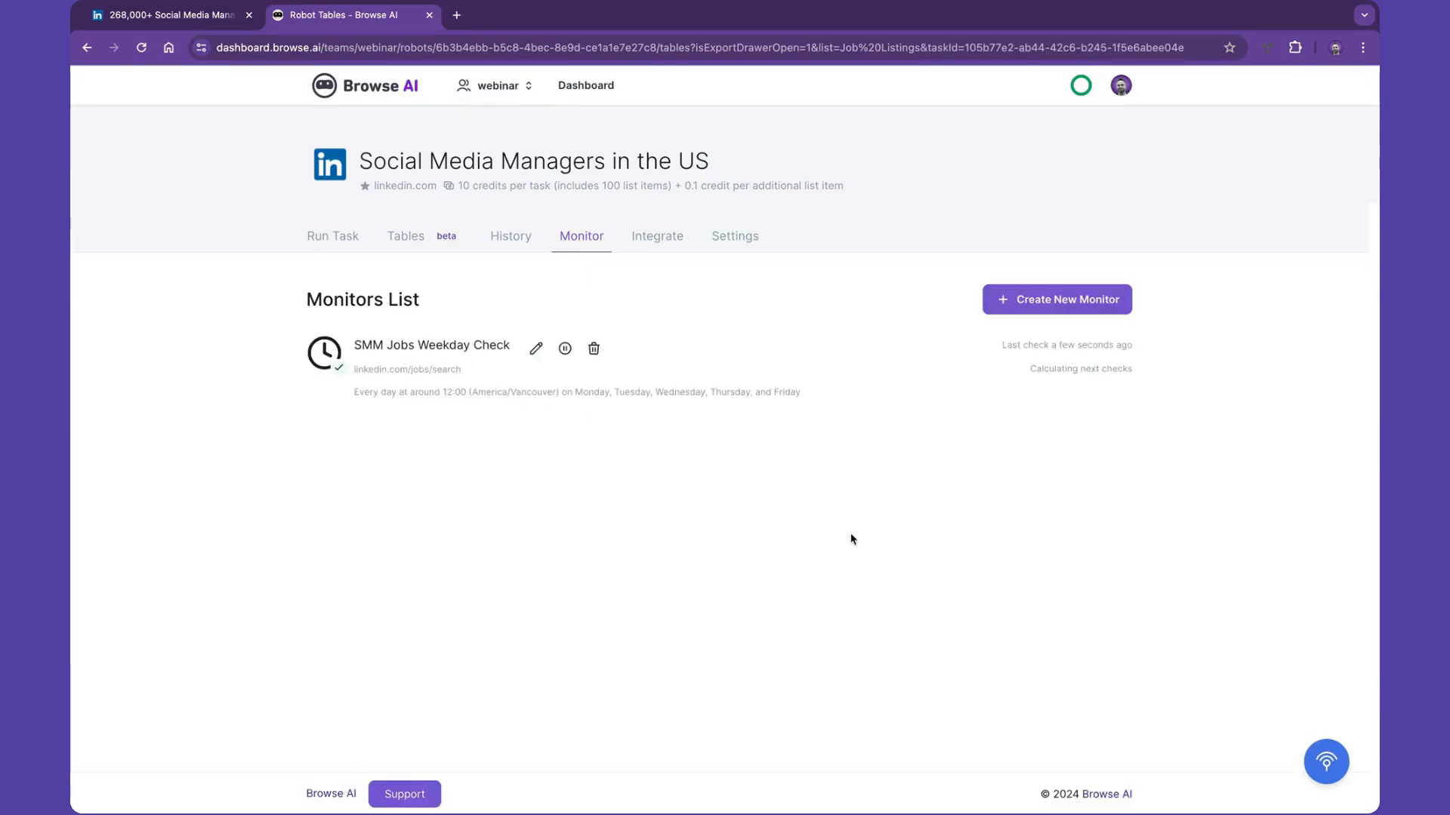
- Browse the extracted Job Listings in the robot's tables and bring up their data export options
{"action": "left_click", "coordinate": [660, 239]}
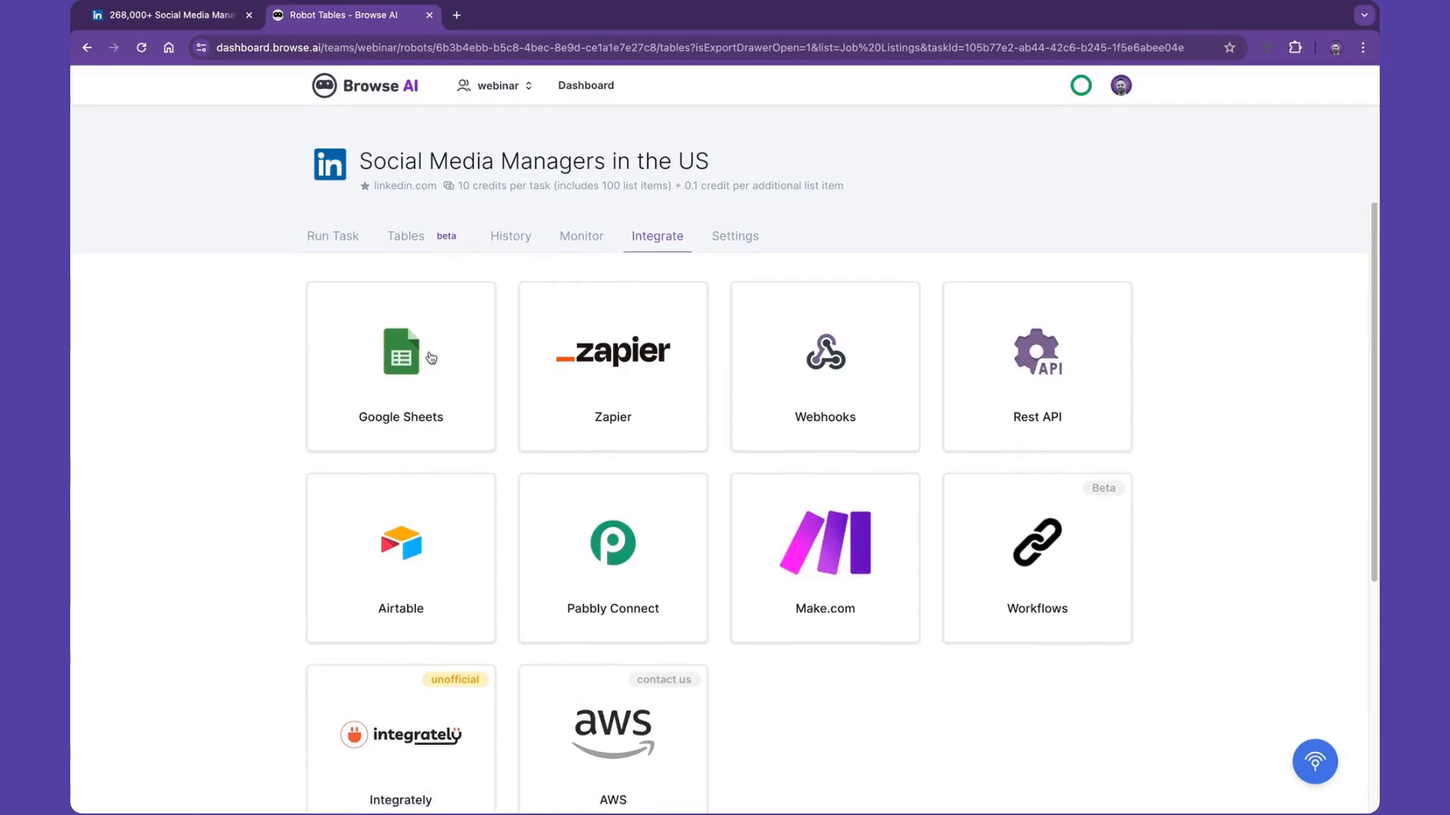
{"action": "left_click", "coordinate": [405, 240]}
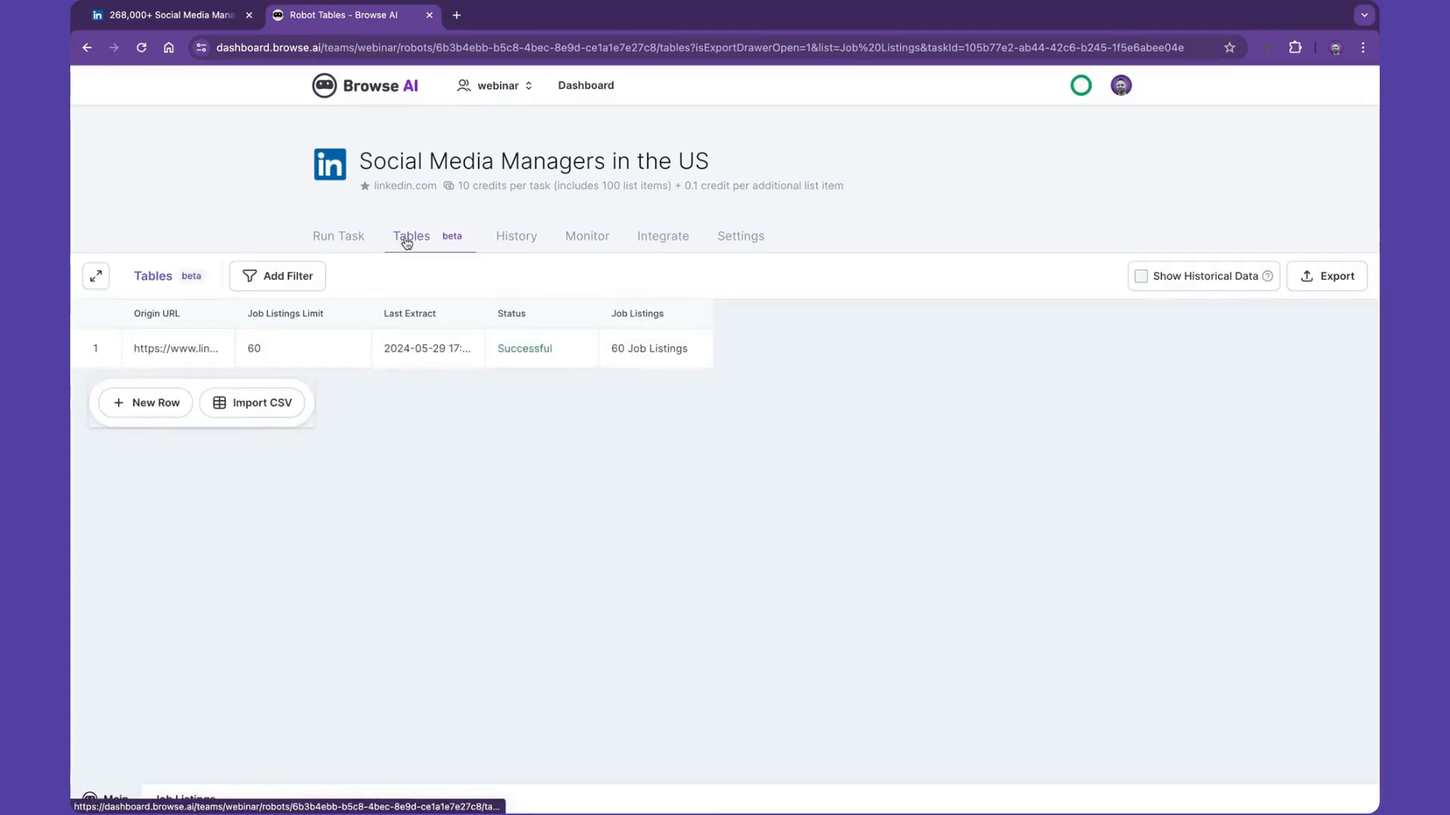
{"action": "mouse_move", "coordinate": [552, 357]}
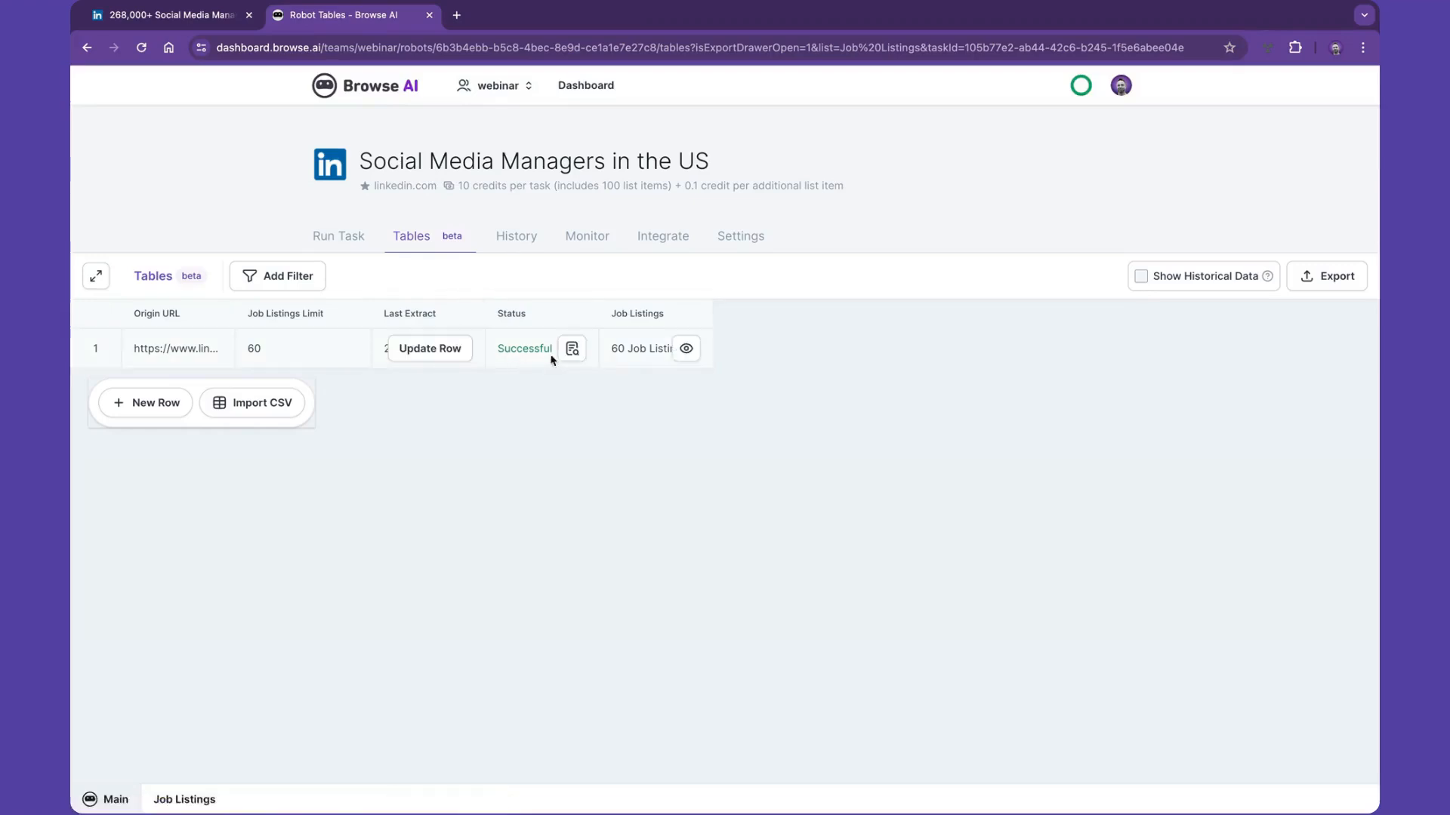
{"action": "left_click", "coordinate": [685, 350]}
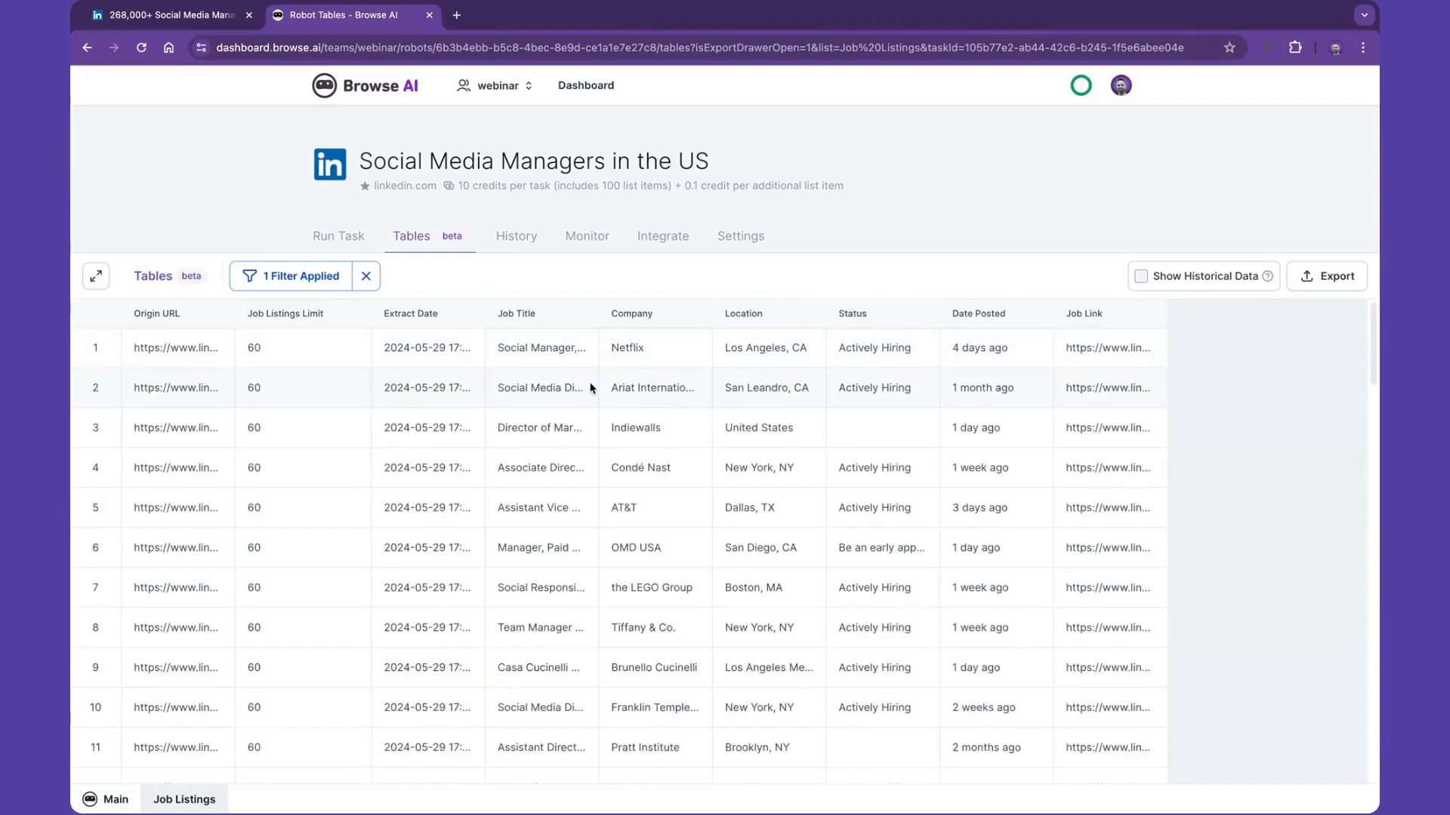
{"action": "scroll", "coordinate": [590, 388], "scroll_direction": "down", "scroll_amount": 4}
{"action": "scroll", "coordinate": [590, 388], "scroll_direction": "down", "scroll_amount": 4}
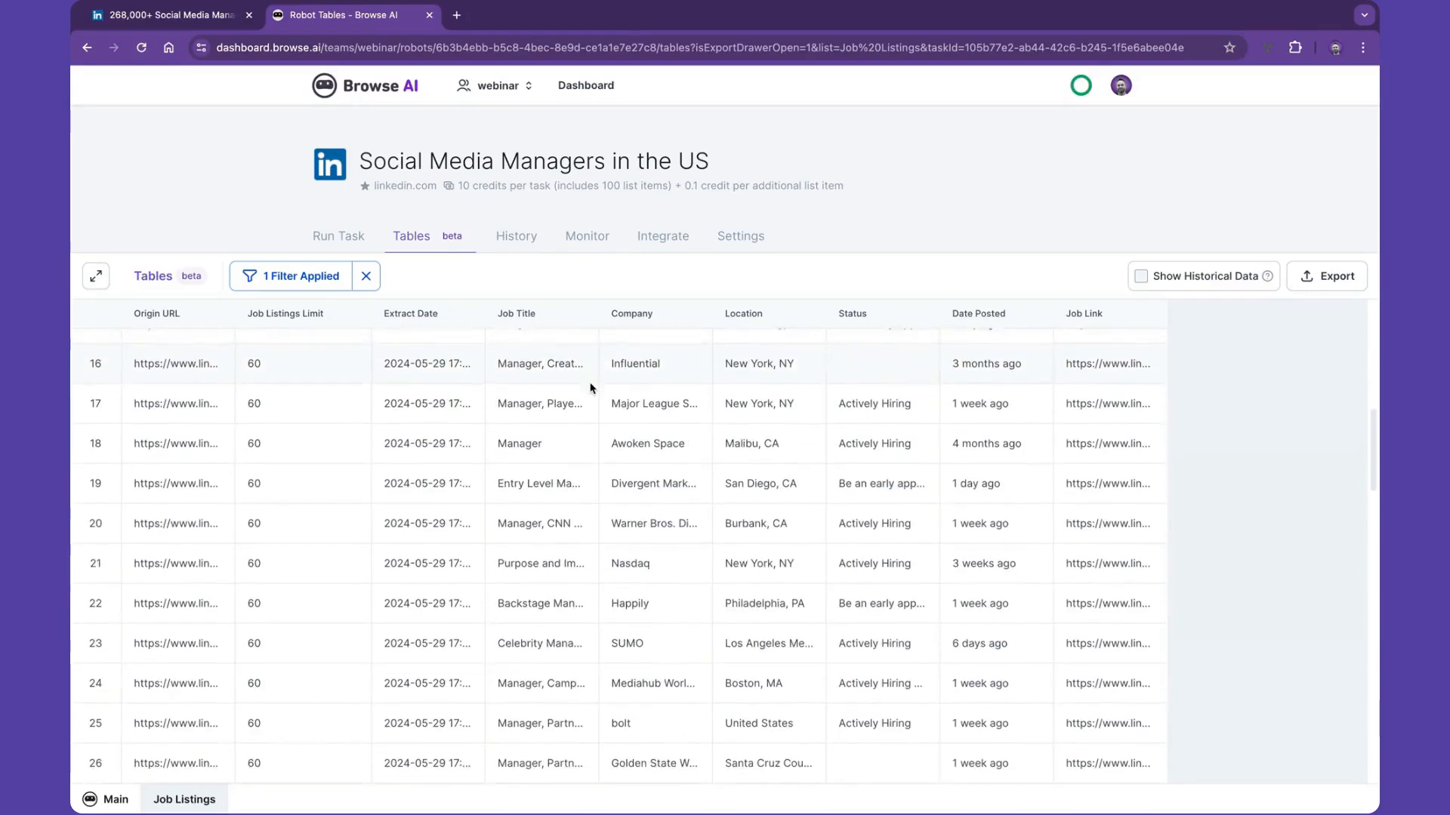
{"action": "left_click", "coordinate": [1321, 277]}
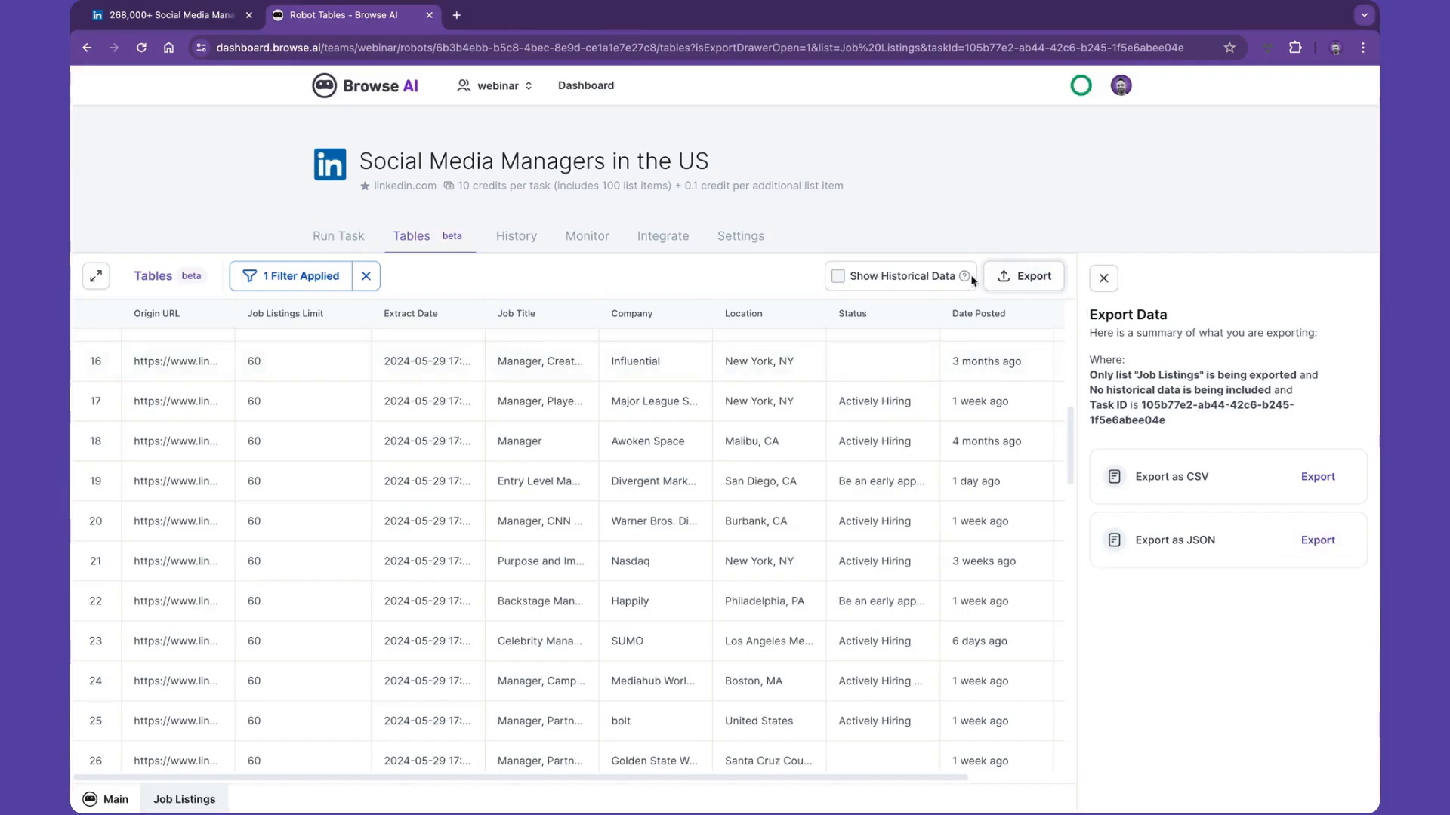
{"action": "mouse_move", "coordinate": [966, 278]}
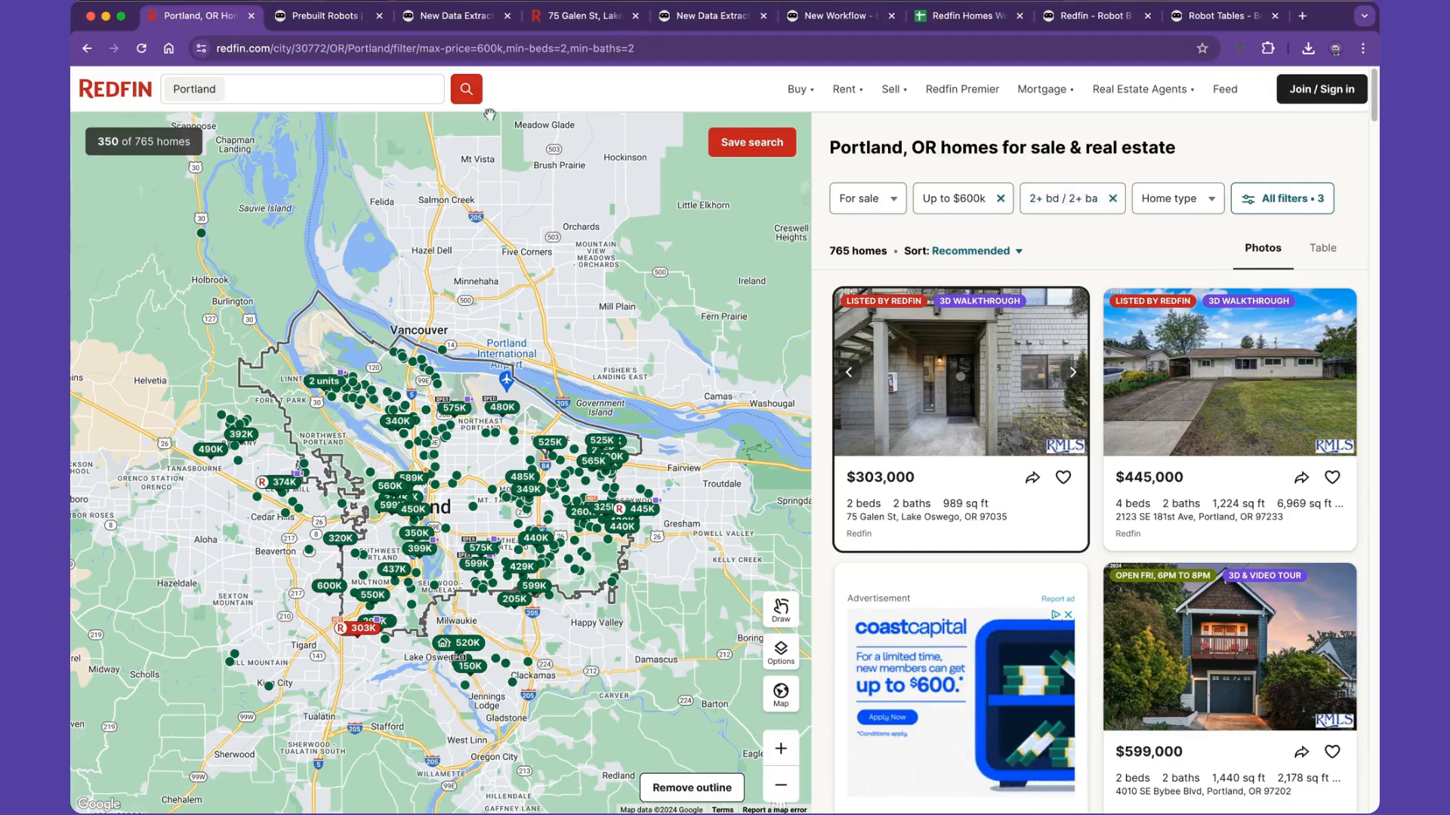
- Select the URL of the Portland homes search on Redfin and search Browse AI's prebuilt robots for redfin
{"action": "left_click", "coordinate": [425, 47]}
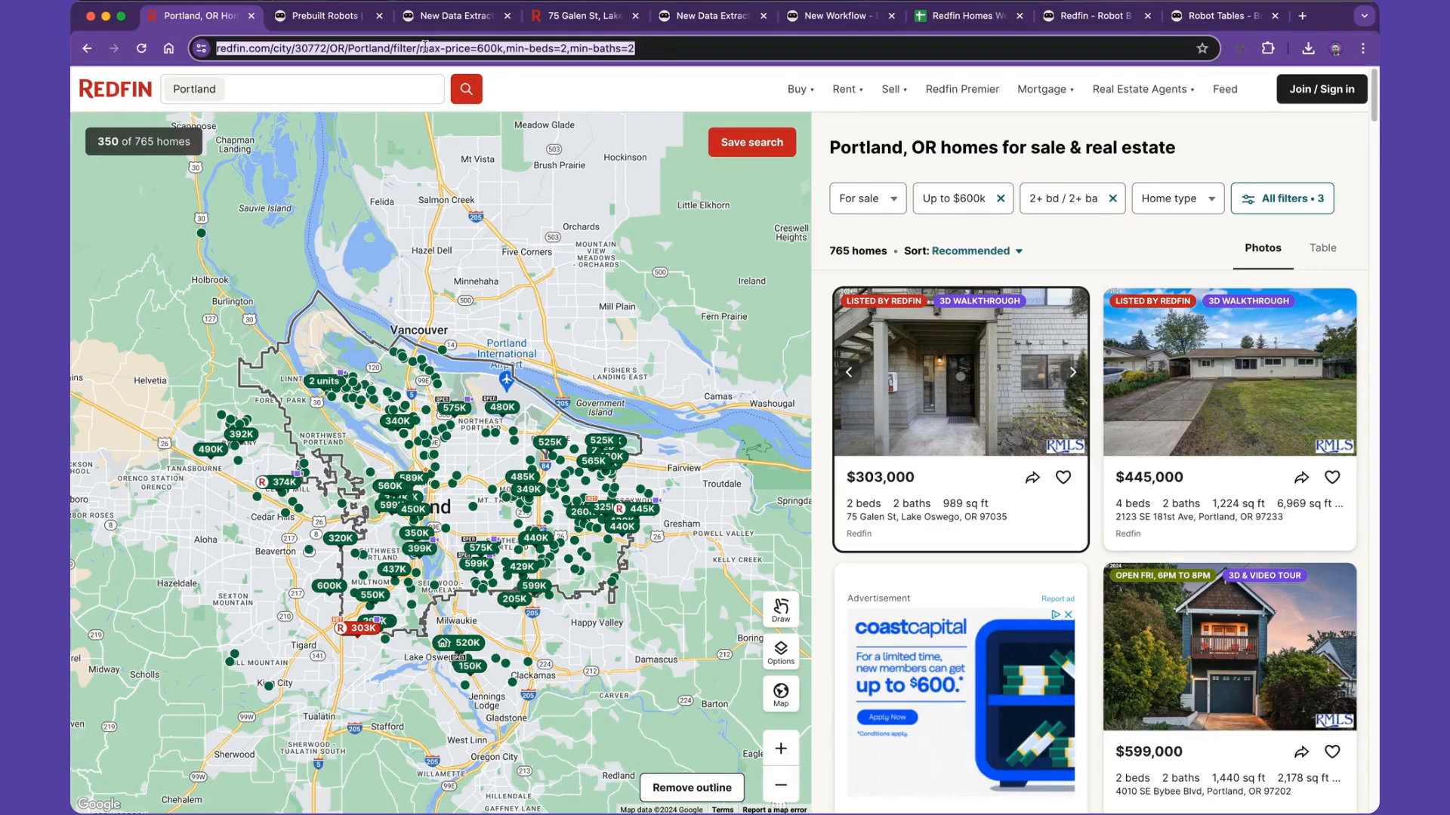
{"action": "left_click", "coordinate": [334, 18]}
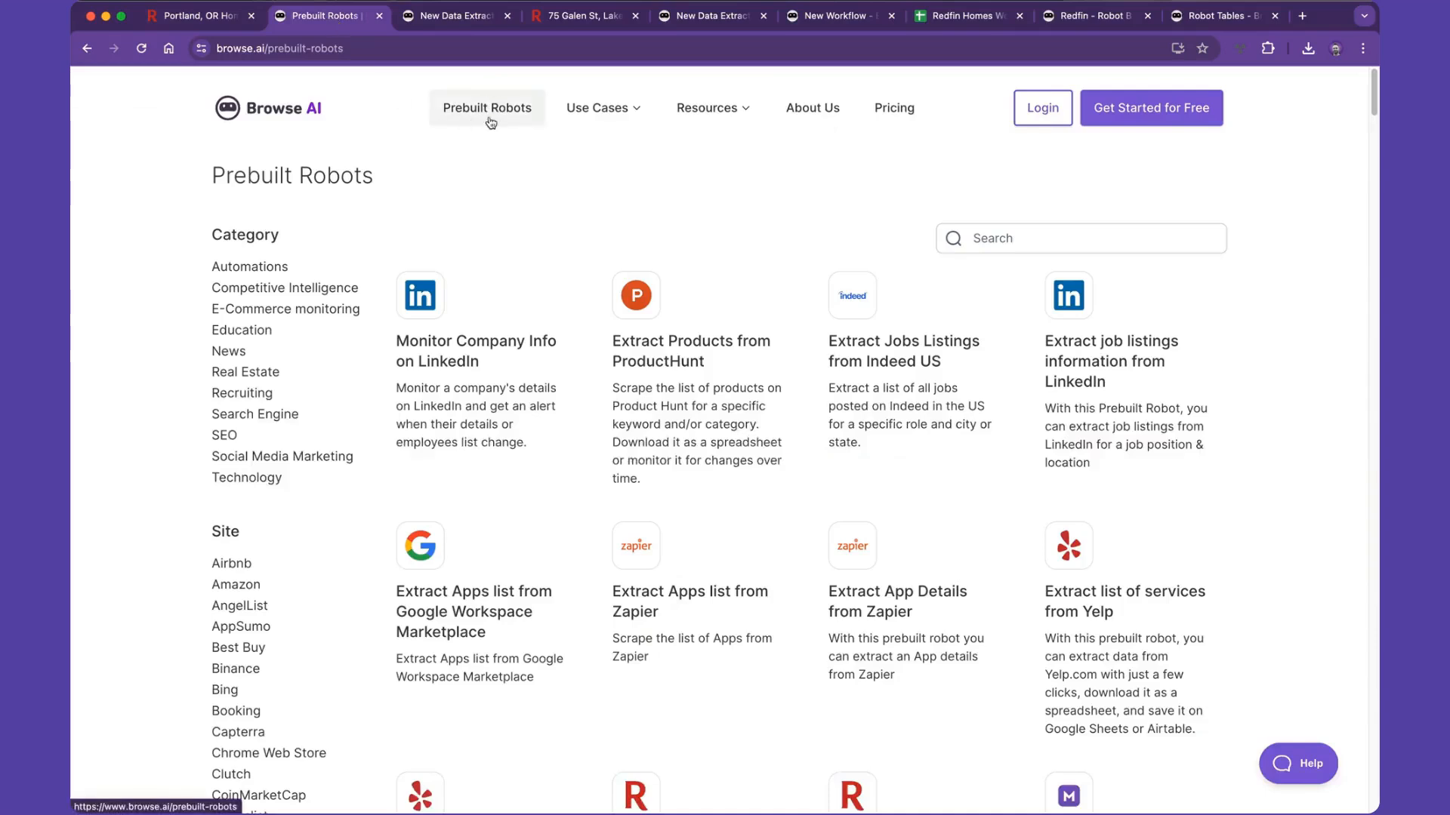
{"action": "left_click", "coordinate": [980, 238]}
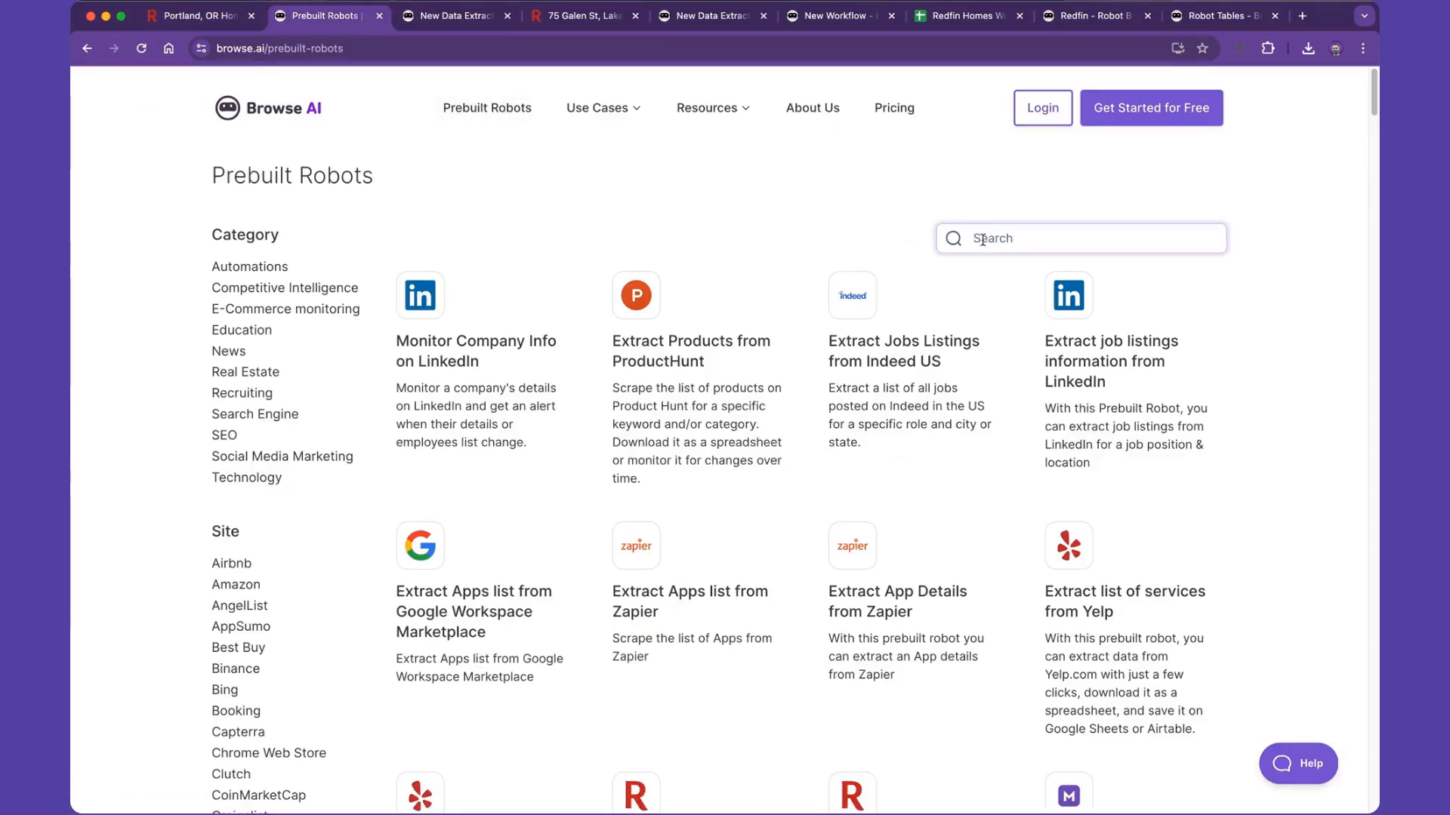
{"action": "type", "text": "redfin"}
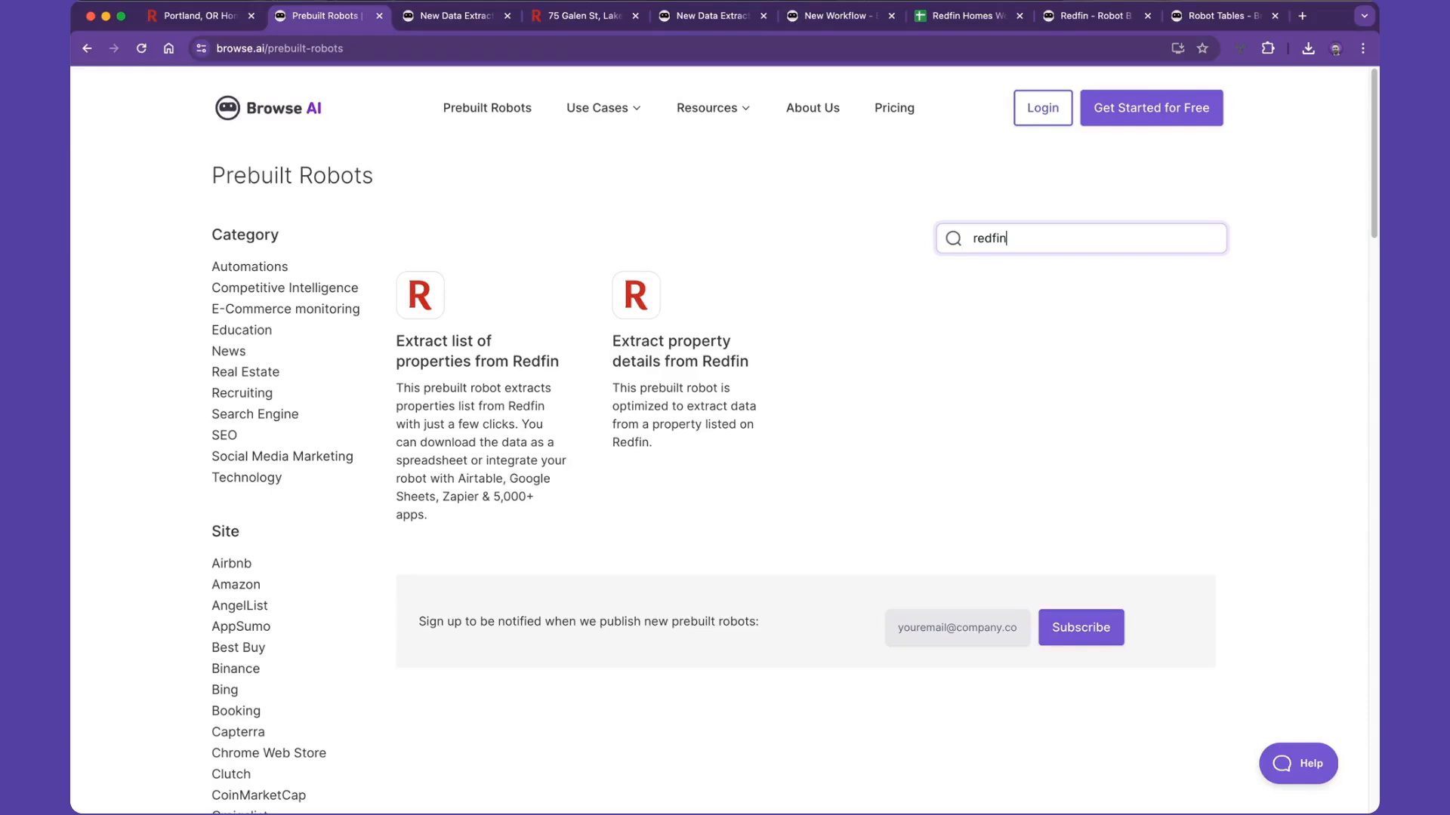
- Clear the redfin search and filter the prebuilt robots by the Redfin site instead
{"action": "key", "text": "BackSpace"}
{"action": "key", "text": "BackSpace"}
{"action": "key", "text": "BackSpace"}
{"action": "key", "text": "BackSpace"}
{"action": "key", "text": "BackSpace"}
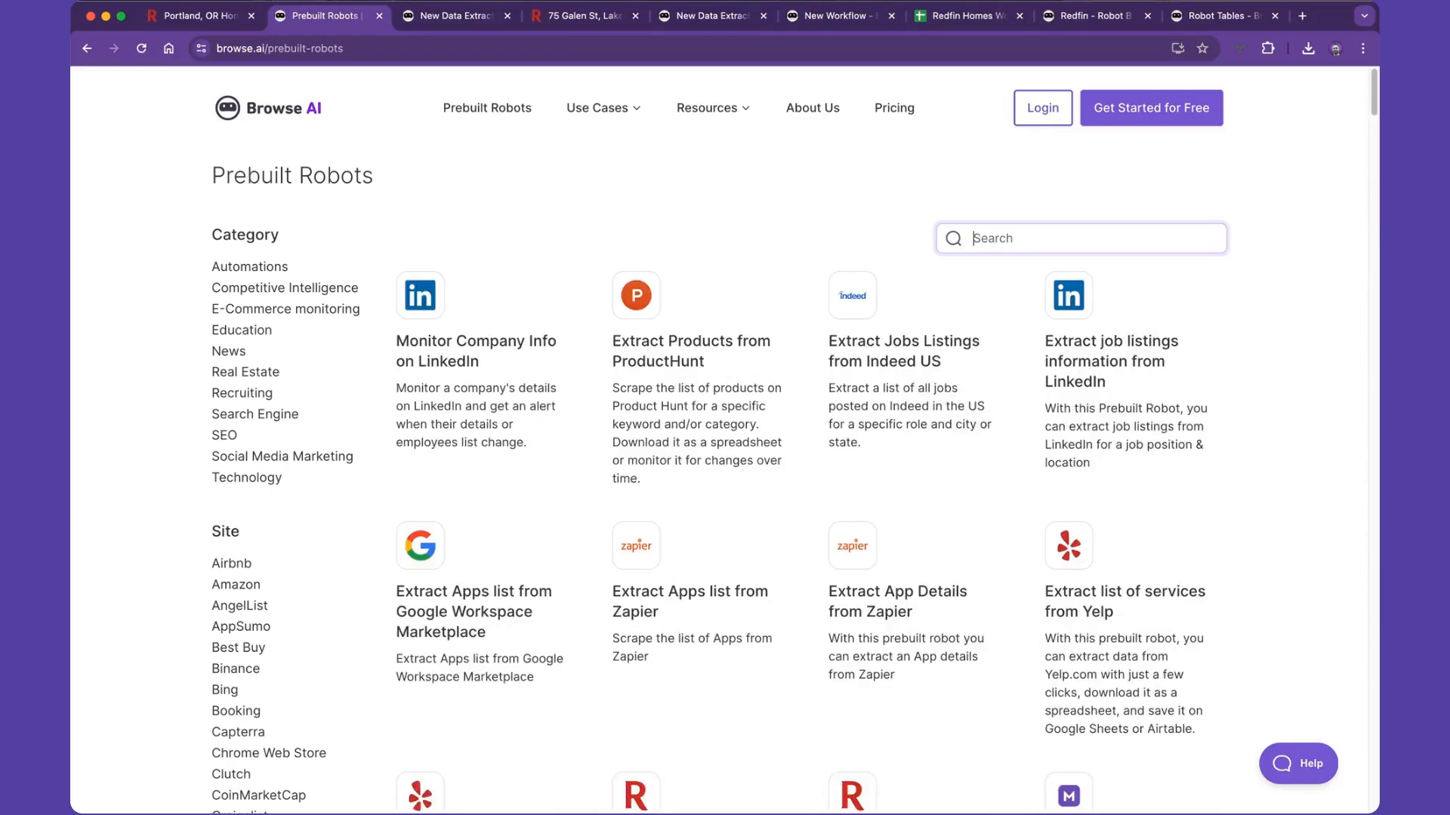
{"action": "scroll", "coordinate": [278, 598], "scroll_direction": "down", "scroll_amount": 7}
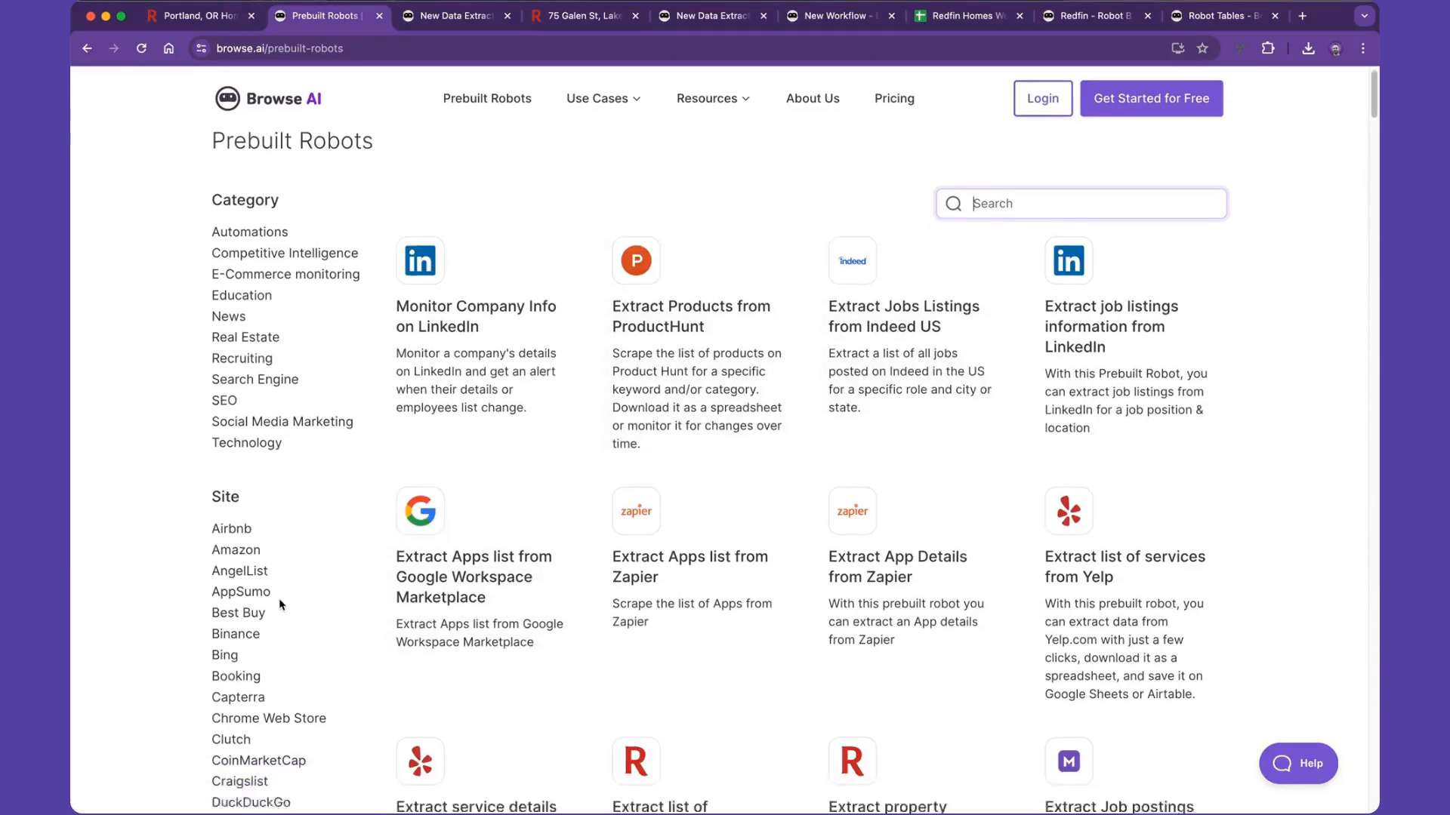
{"action": "scroll", "coordinate": [278, 598], "scroll_direction": "down", "scroll_amount": 4}
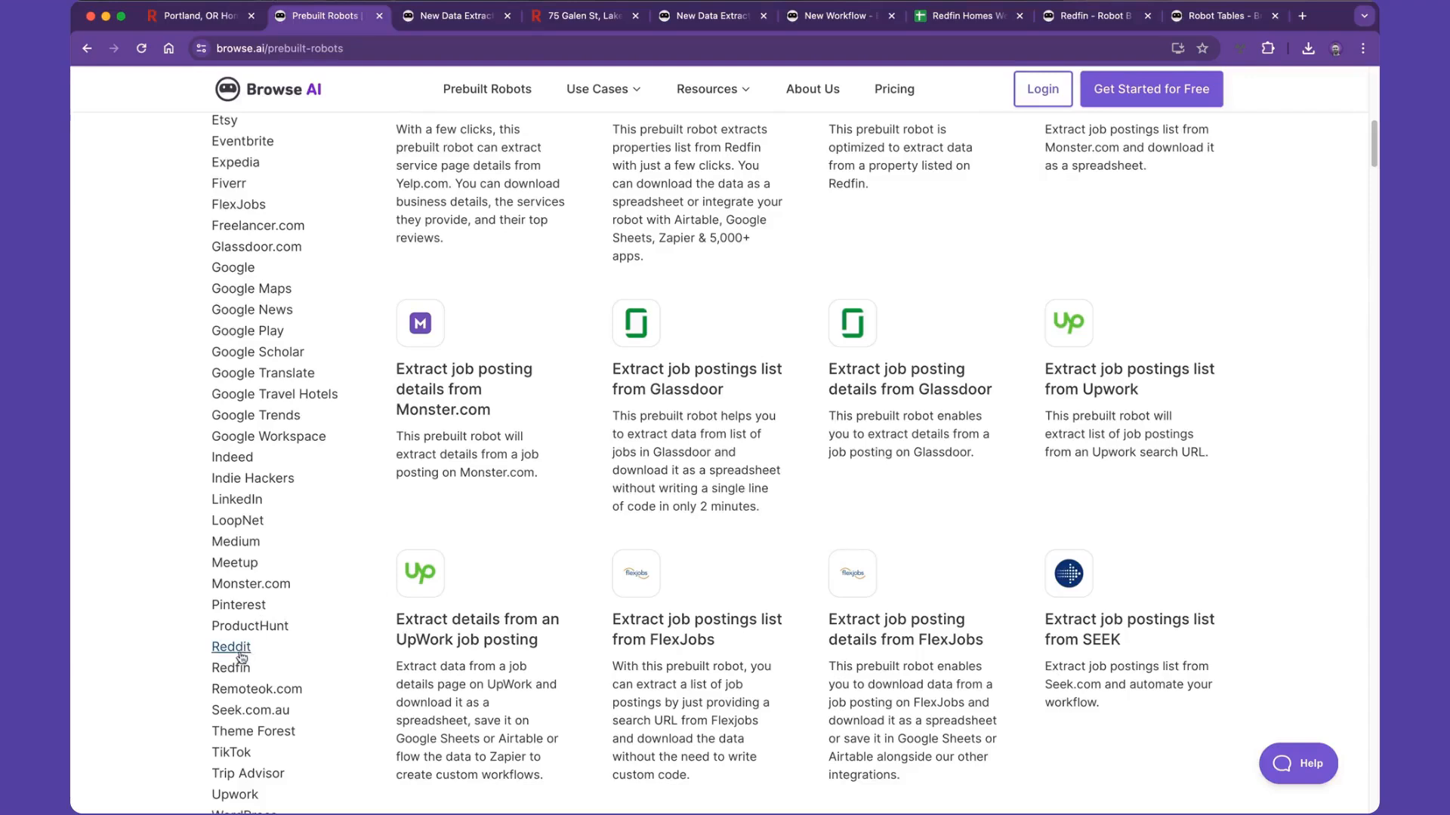
{"action": "left_click", "coordinate": [238, 663]}
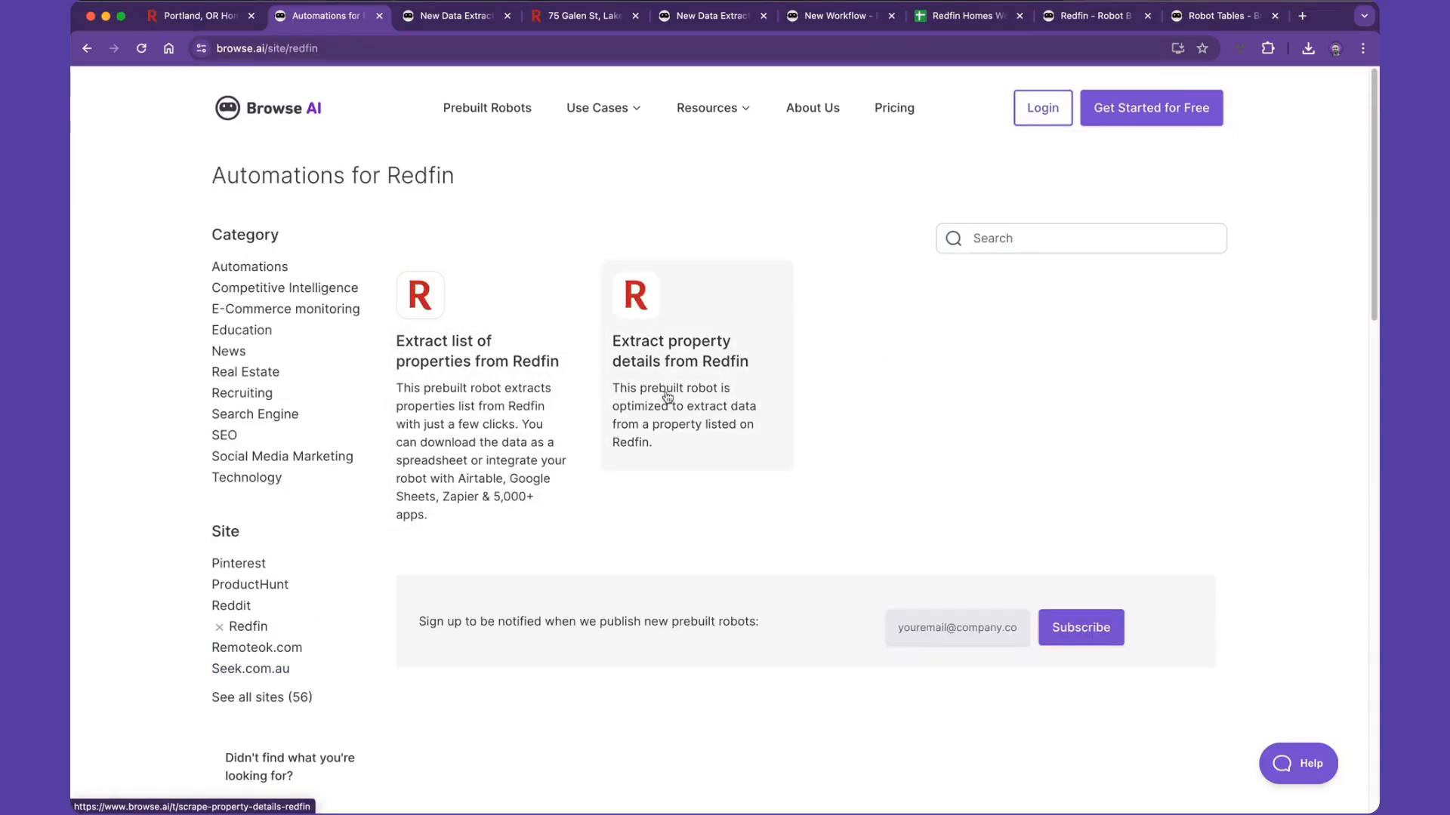
- Enter redfin.com as the new data extraction robot's origin URL and choose the Extract list of properties from Redfin prebuilt robot
{"action": "left_click", "coordinate": [451, 19]}
{"action": "left_click", "coordinate": [499, 409]}
{"action": "type", "text": "red"}
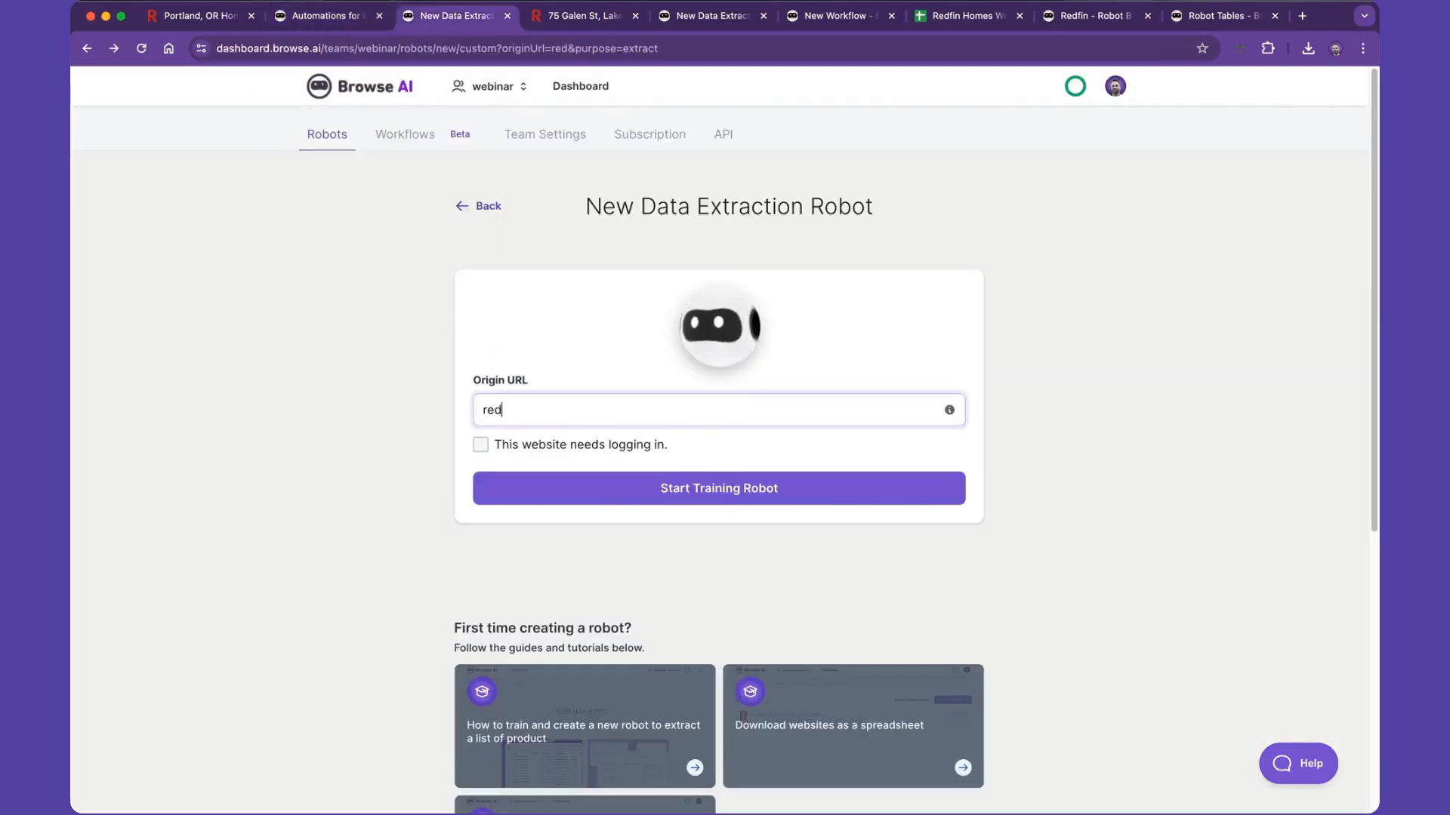
{"action": "type", "text": "fin.com"}
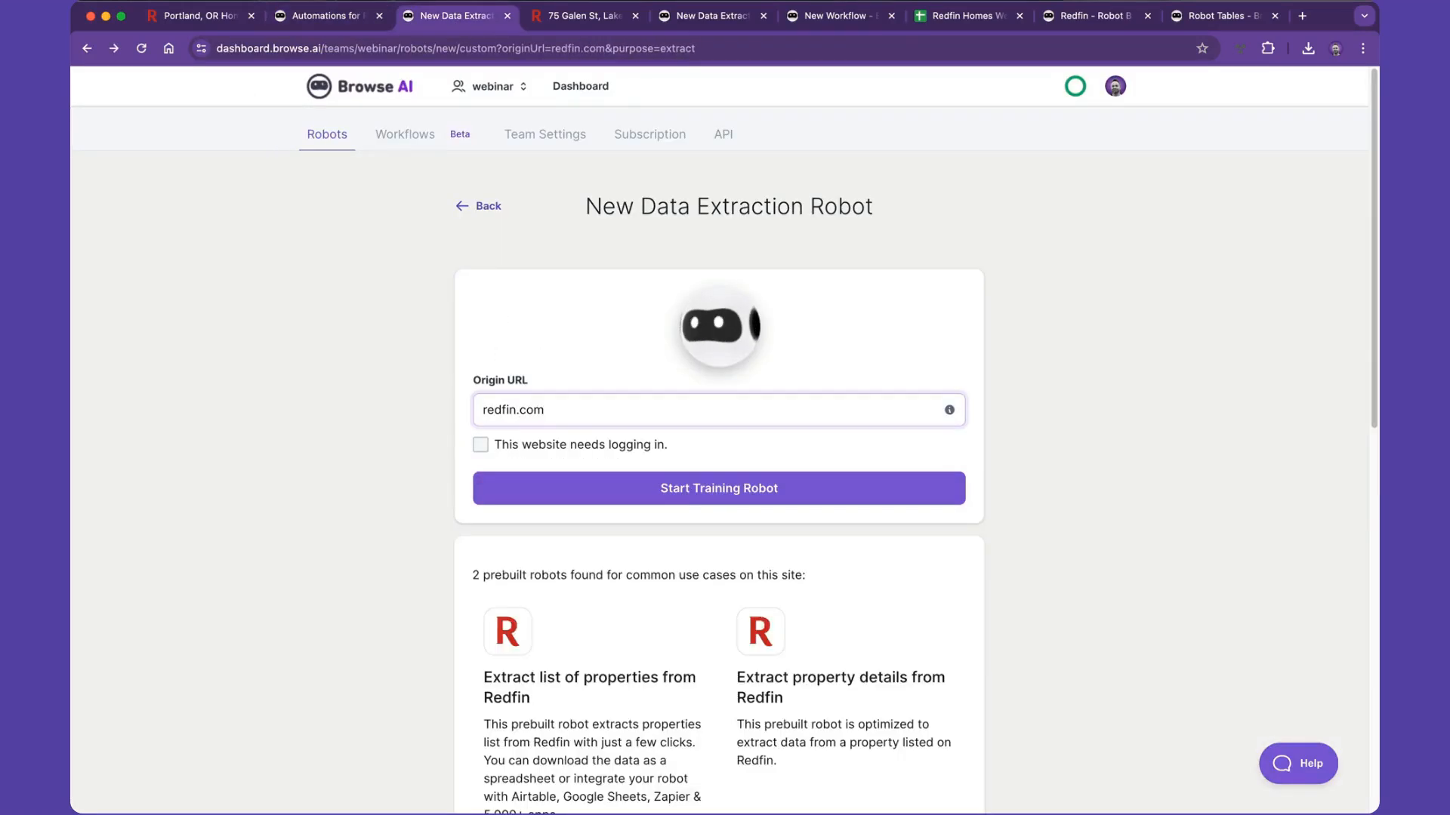
{"action": "scroll", "coordinate": [387, 418], "scroll_direction": "down", "scroll_amount": 5}
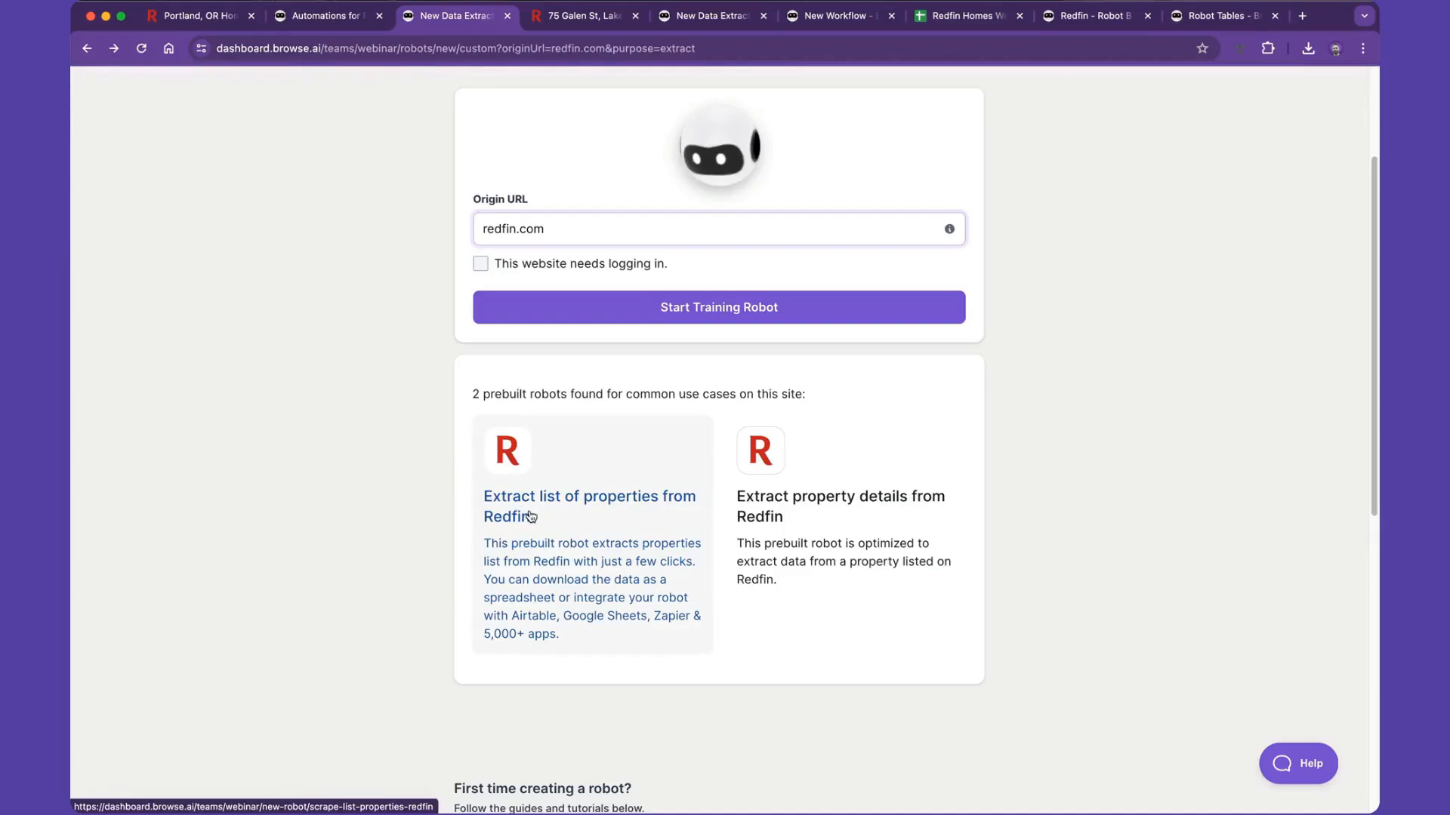
{"action": "left_click", "coordinate": [531, 517]}
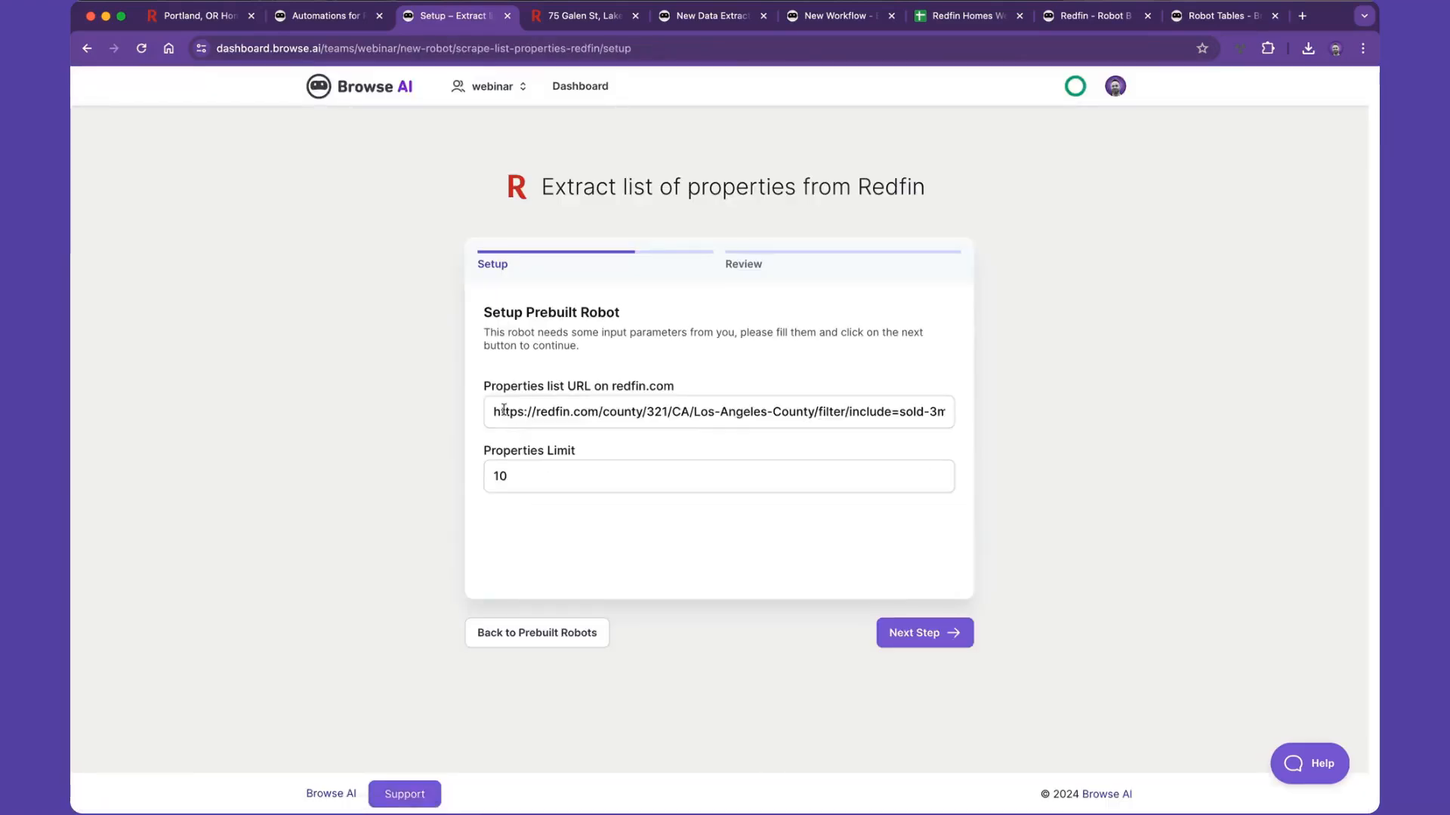
- Replace the properties list URL with the copied Portland search (max-price=600k, min-beds=2, min-baths=2) and start extracting
{"action": "triple_click", "coordinate": [582, 404]}
{"action": "type", "text": "https://www.redfin.com/city/30772/OR/Portland/filter/max-price=600k,min-beds=2,min-baths=2"}
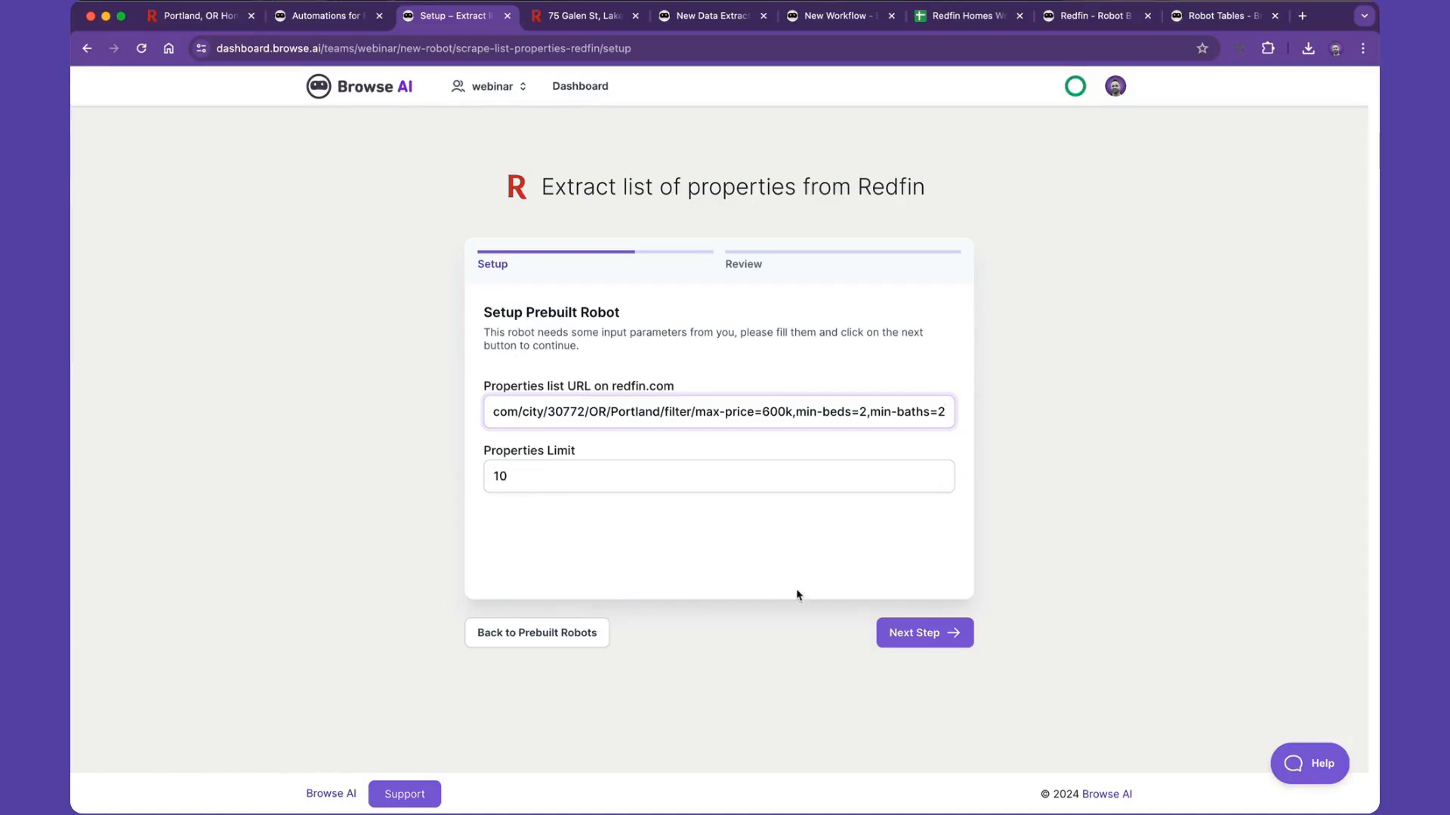
{"action": "left_click", "coordinate": [880, 632]}
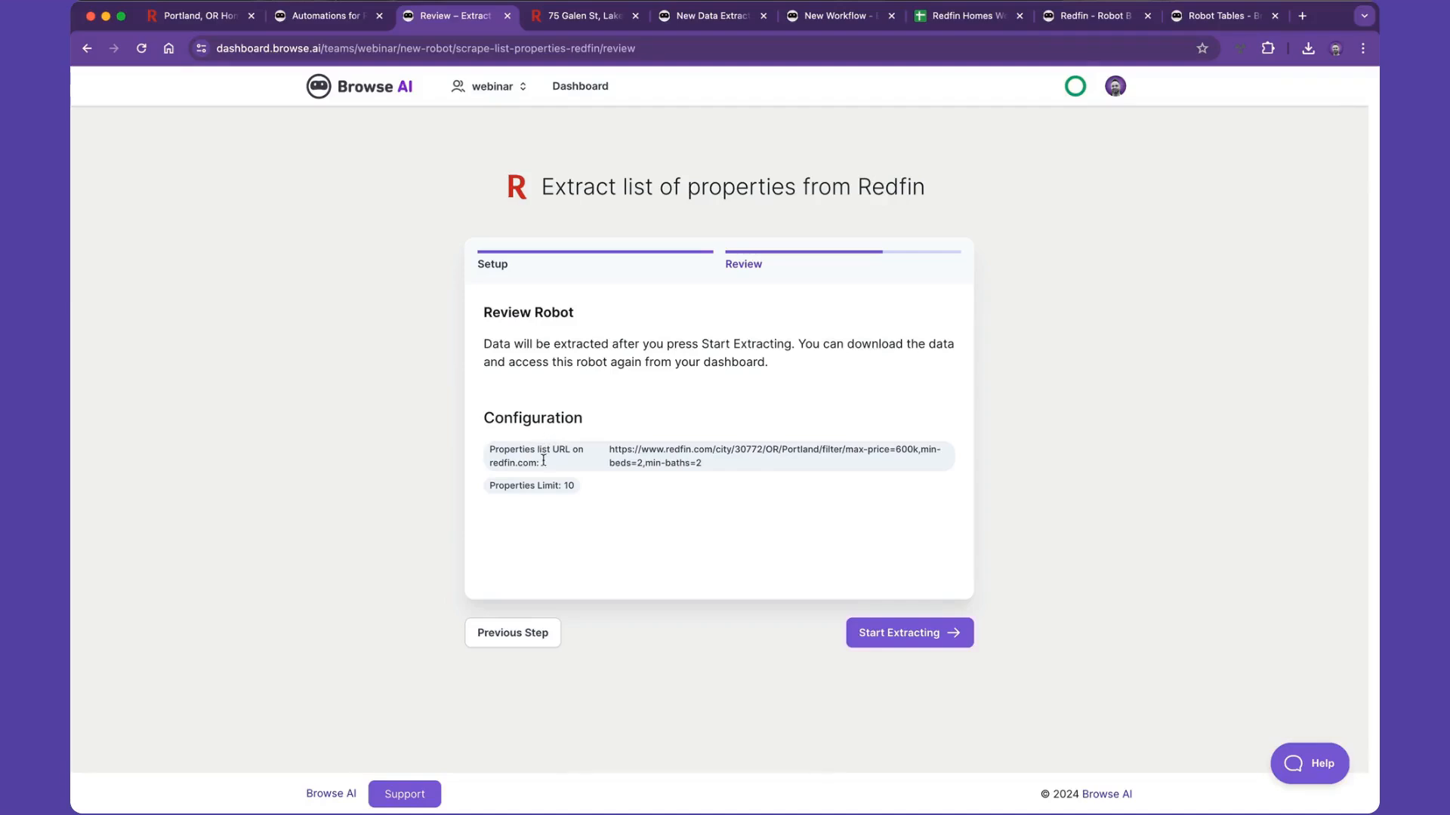
{"action": "left_click", "coordinate": [868, 631]}
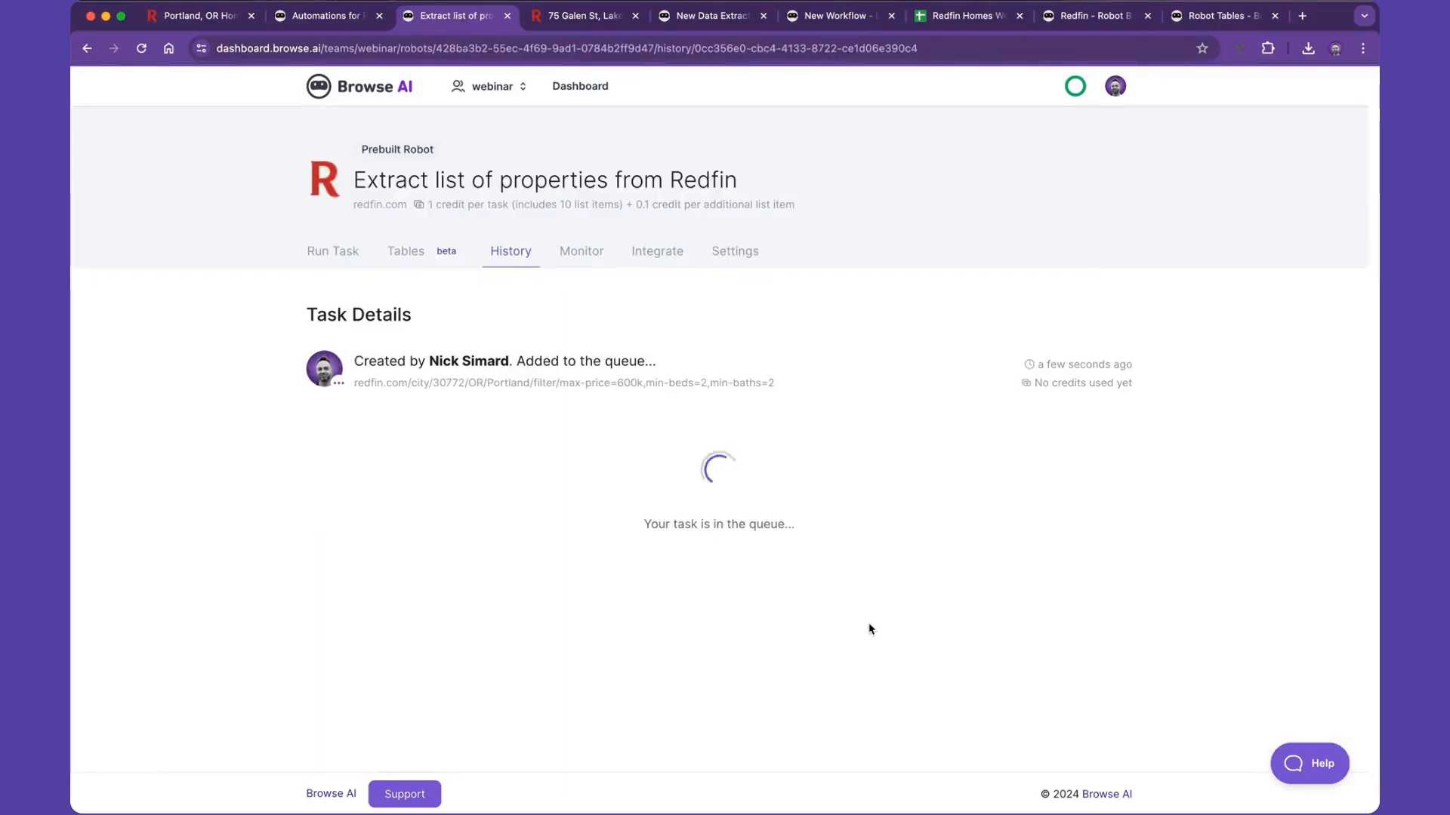
- Copy the Lake Oswego listing's URL, enter redfin.com as another new robot's origin URL and choose Extract property details from Redfin
{"action": "left_click", "coordinate": [586, 16]}
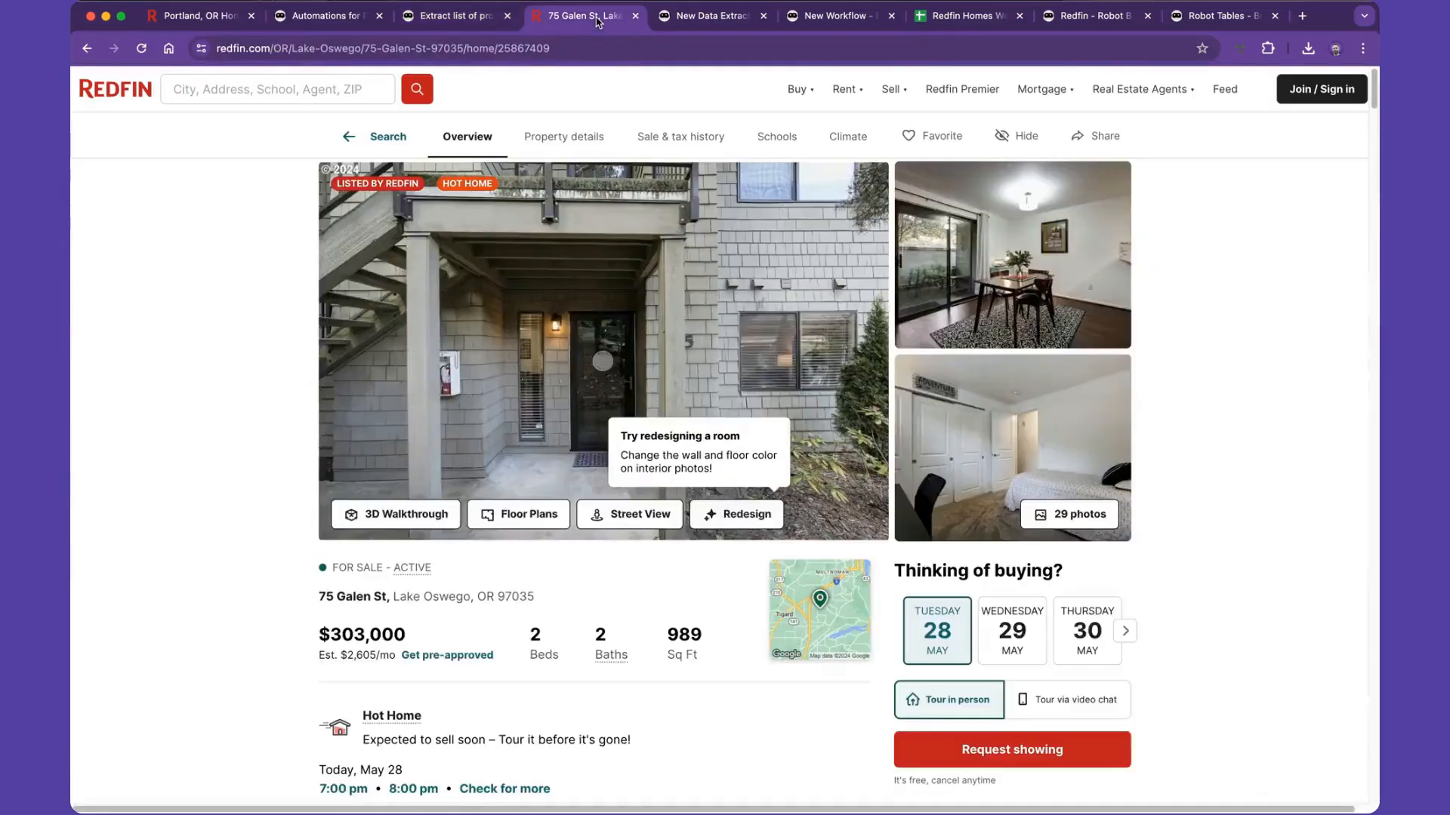
{"action": "left_click", "coordinate": [476, 40]}
{"action": "key", "text": "super+c"}
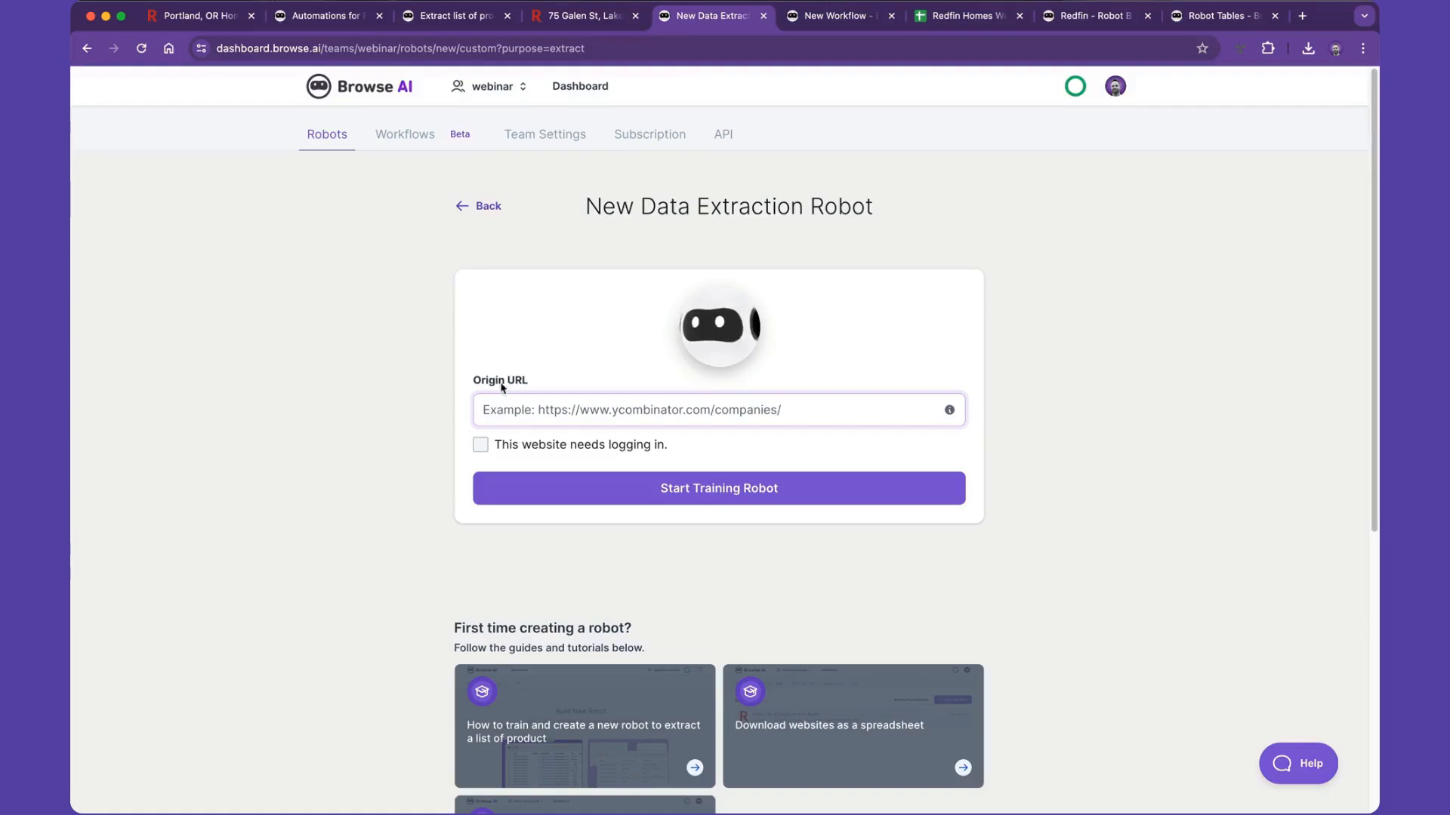
{"action": "type", "text": "redfin"}
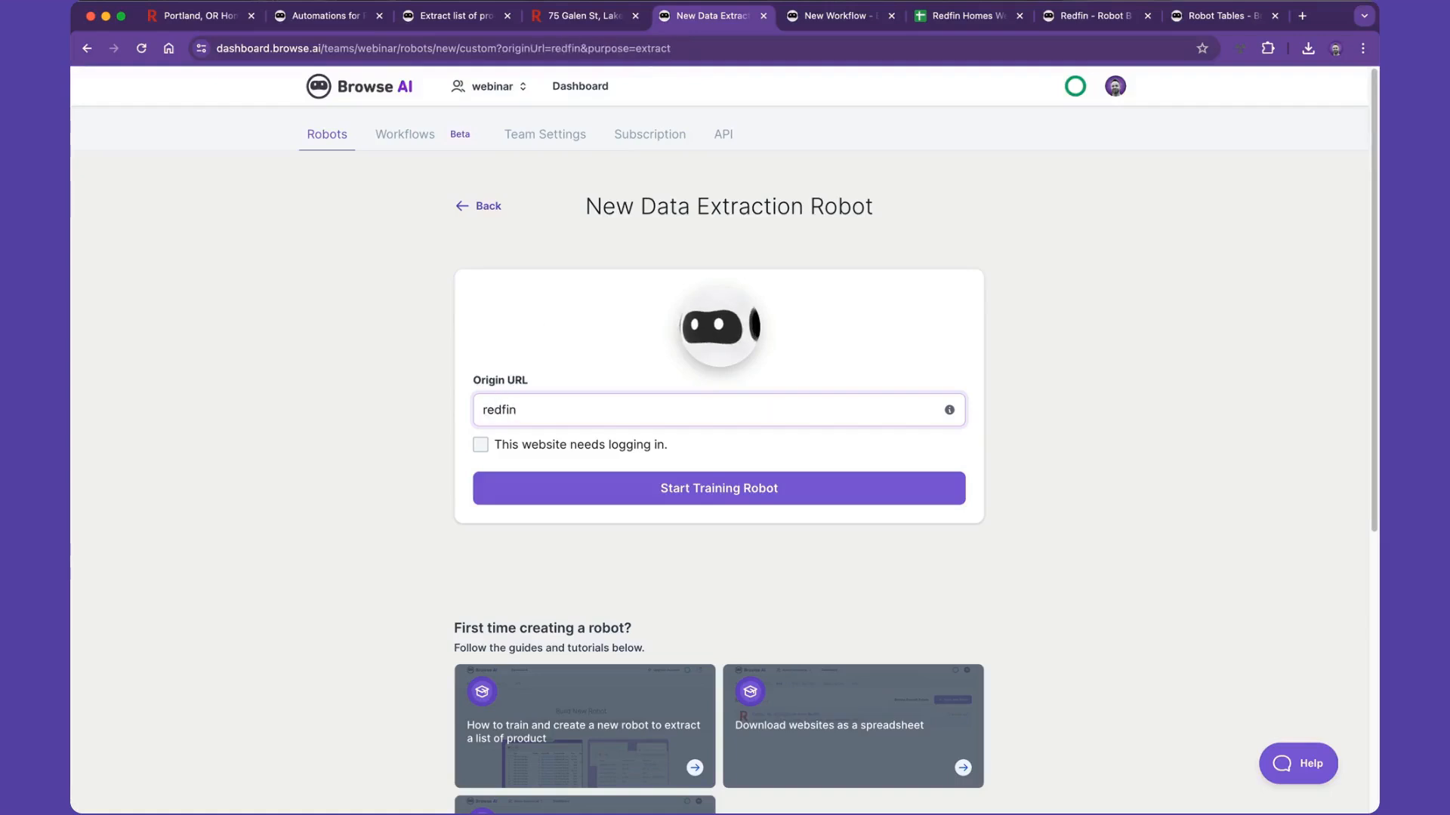
{"action": "type", "text": ".com"}
{"action": "scroll", "coordinate": [657, 616], "scroll_direction": "down", "scroll_amount": 1}
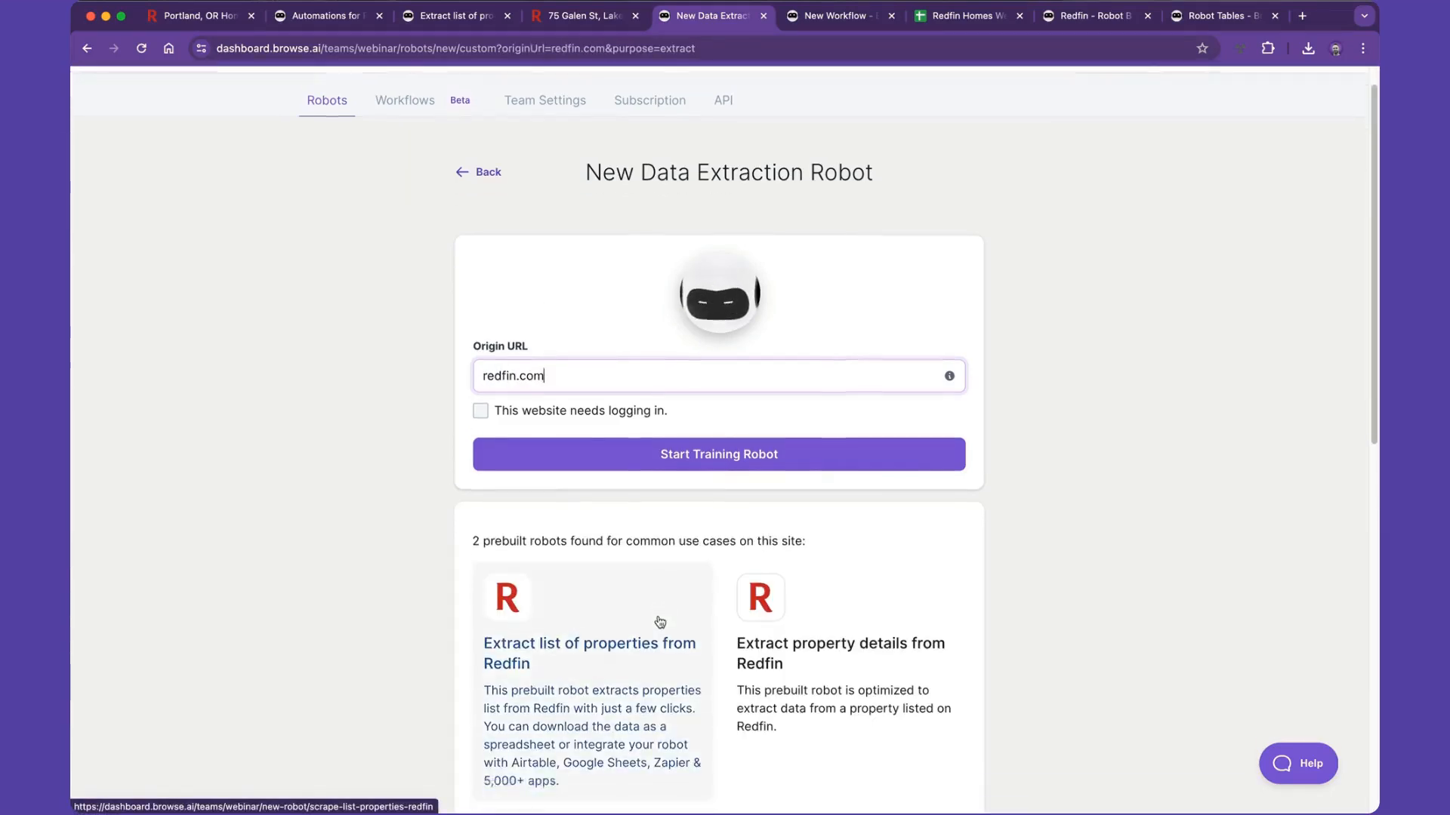
{"action": "scroll", "coordinate": [659, 621], "scroll_direction": "down", "scroll_amount": 3}
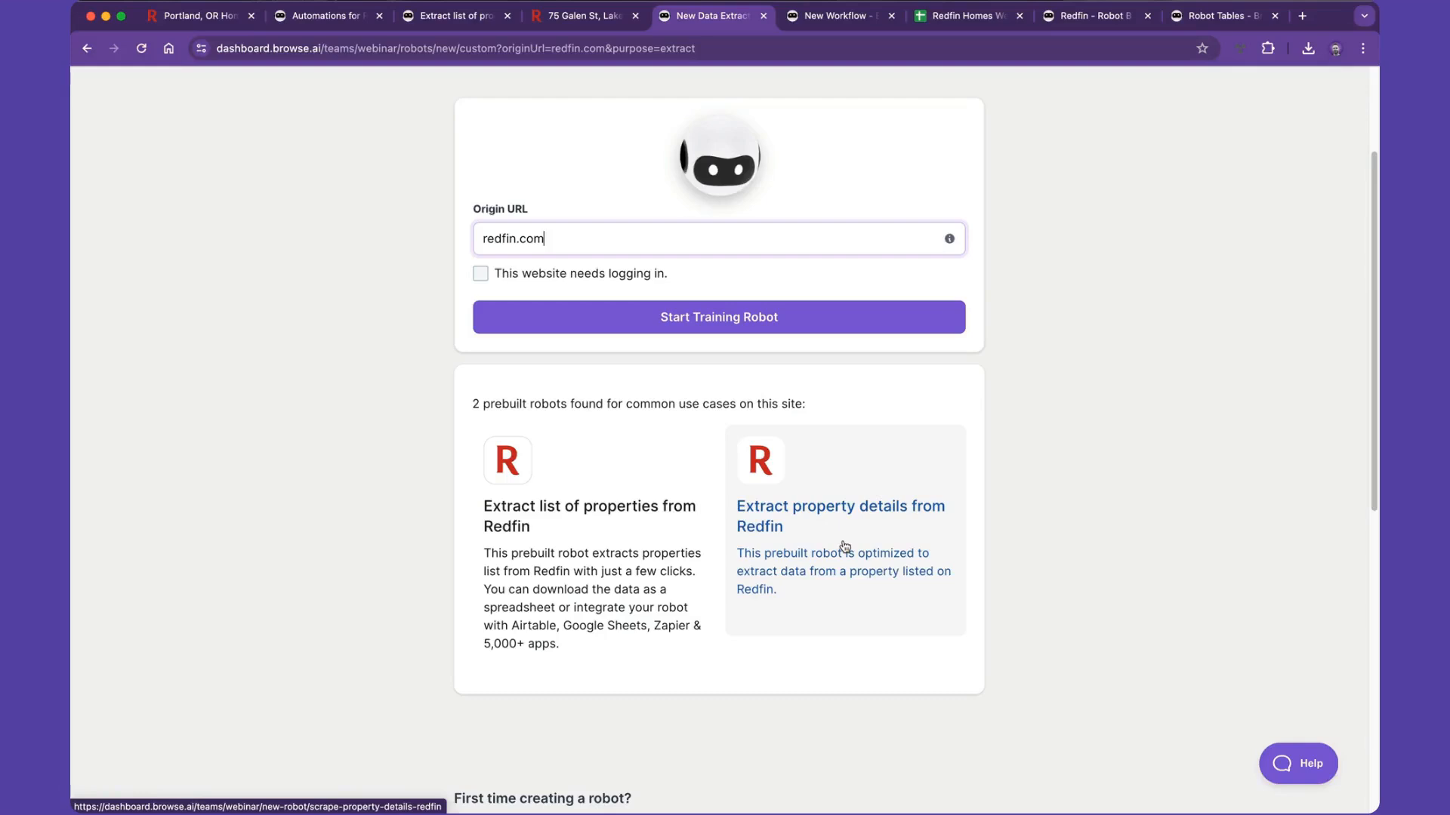
{"action": "left_click", "coordinate": [844, 546]}
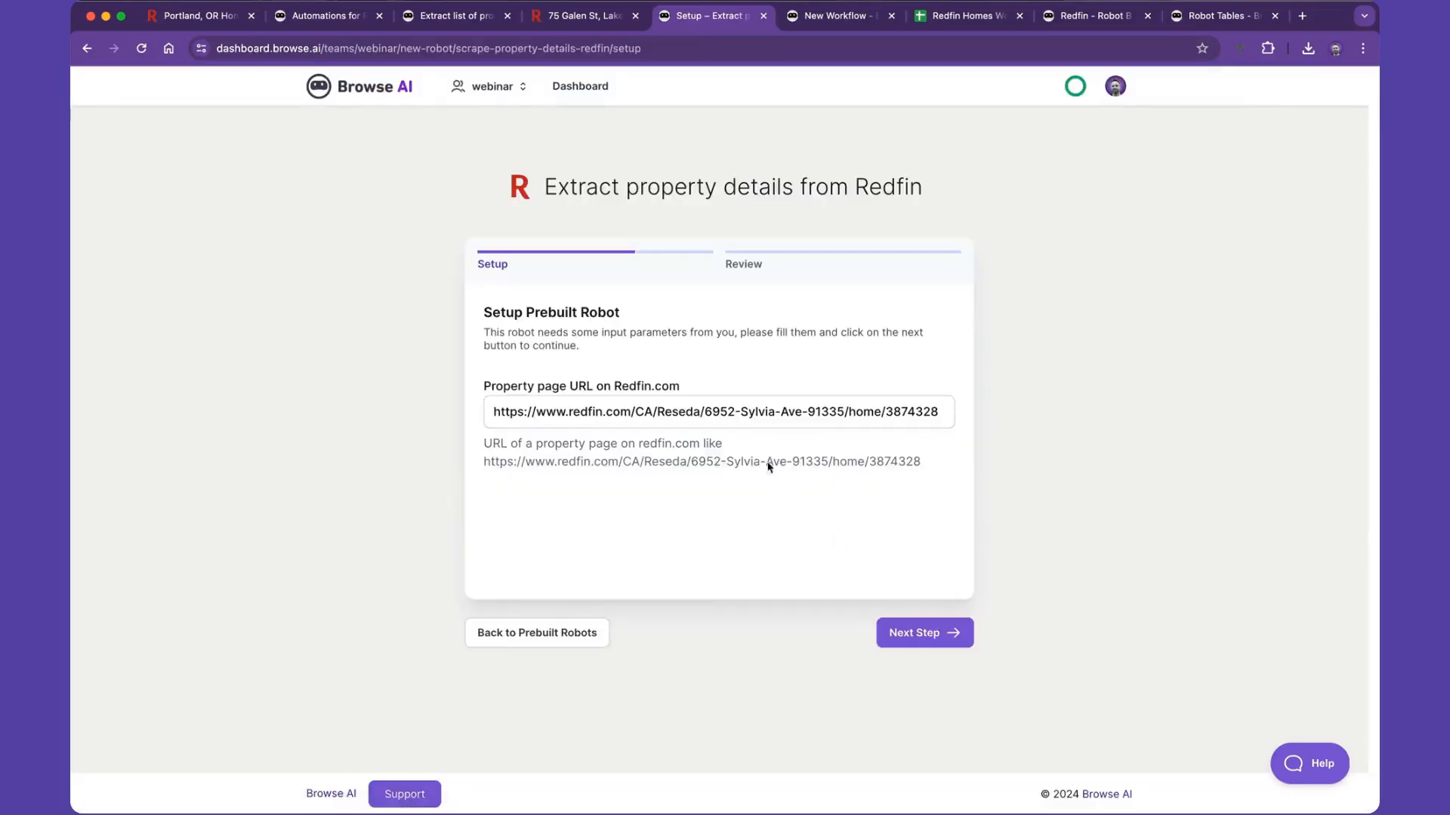
- Replace the property page URL with the copied Lake Oswego listing URL and start extracting its details
{"action": "triple_click", "coordinate": [718, 413]}
{"action": "key", "text": "super+v"}
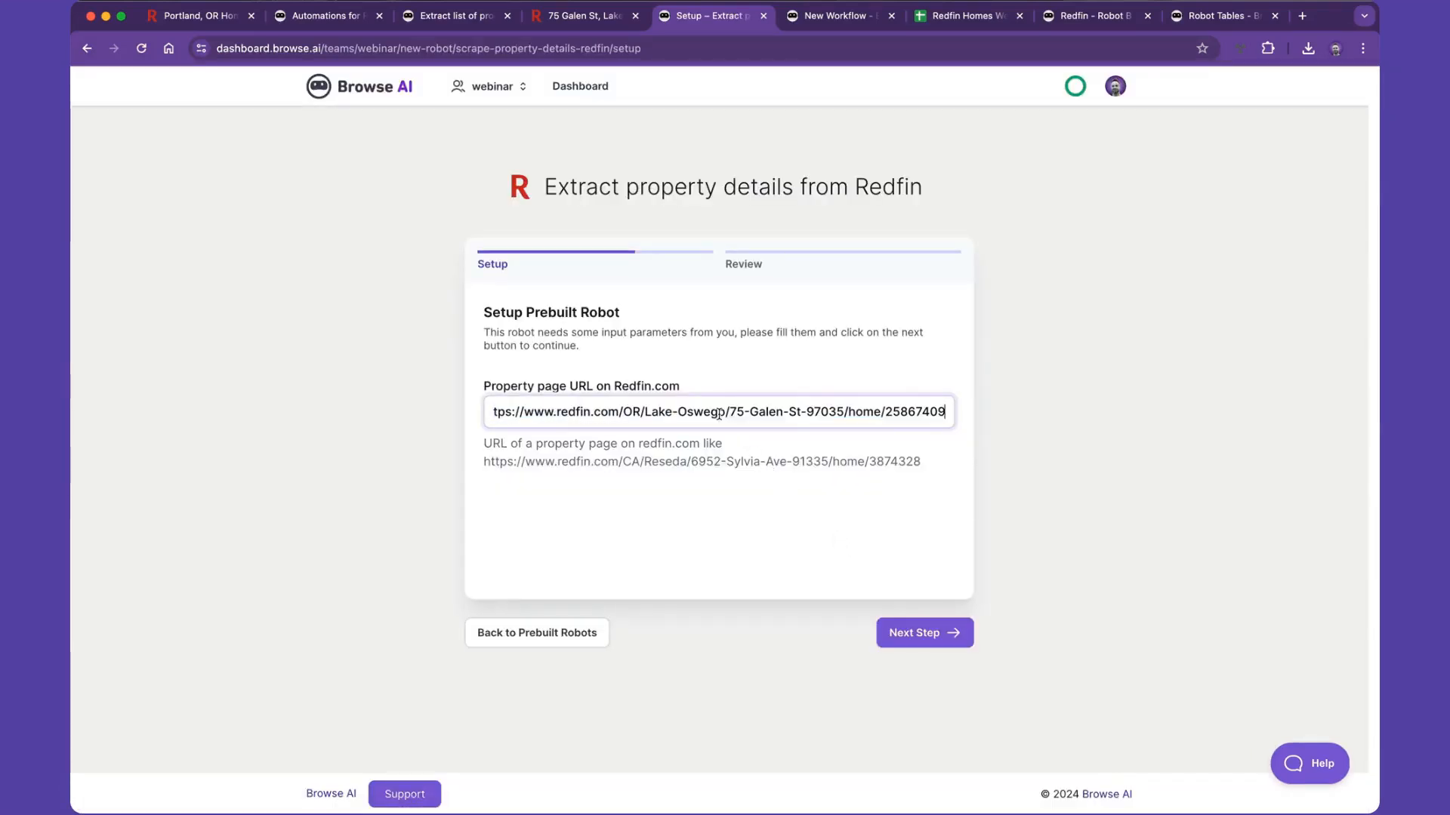
{"action": "left_click", "coordinate": [917, 633]}
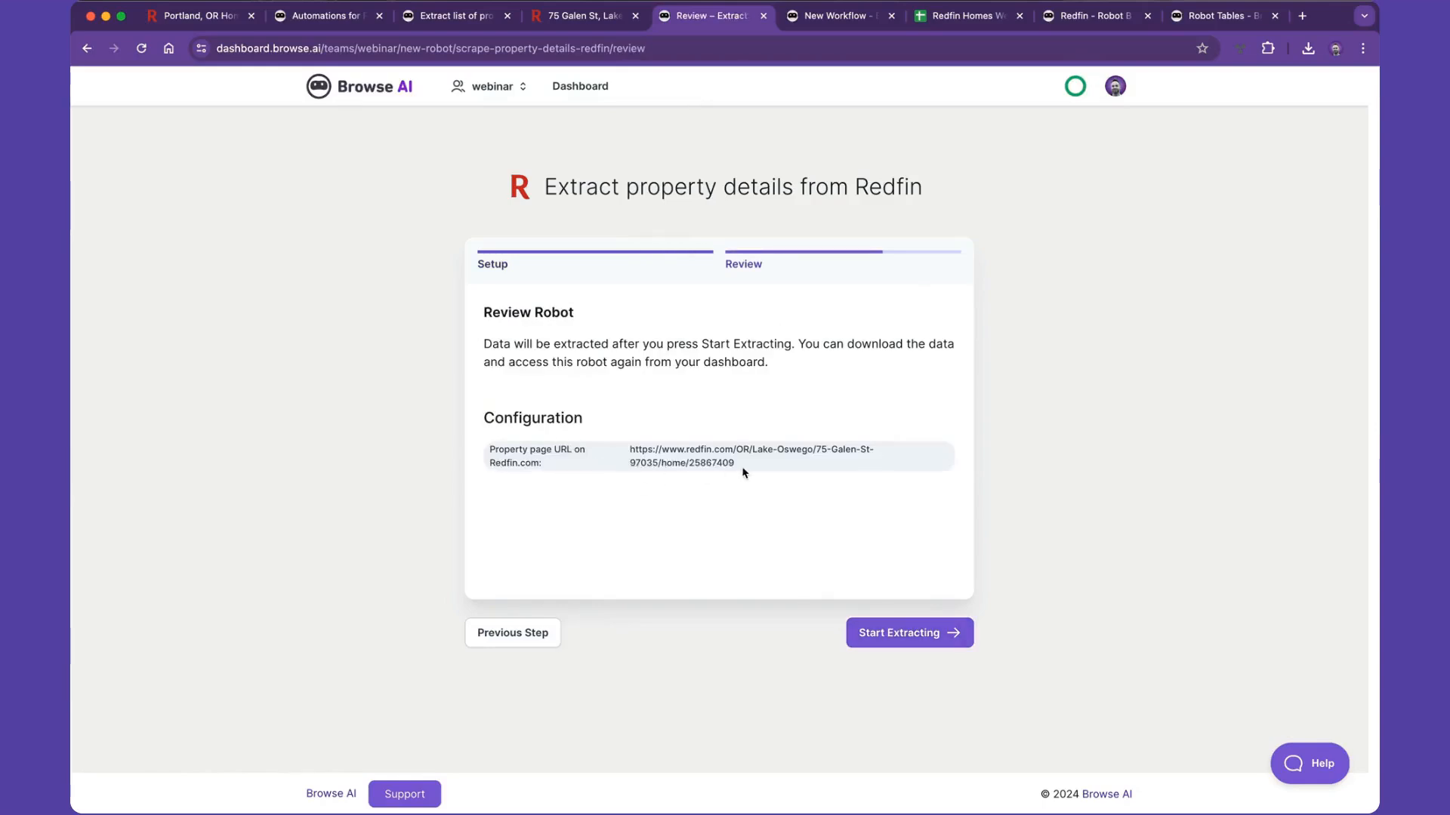
{"action": "left_click", "coordinate": [892, 633]}
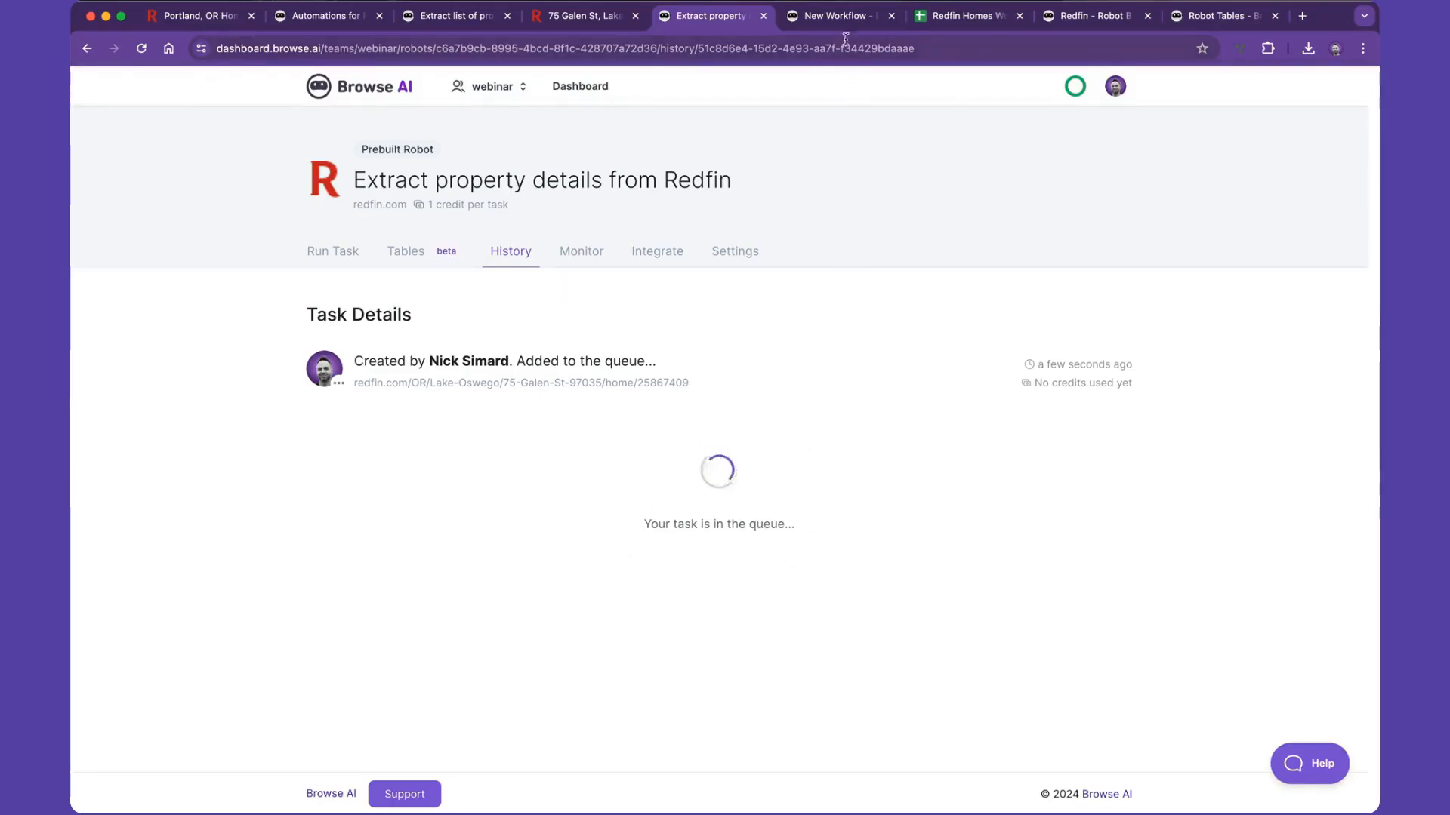
- Name the new, unnamed workflow Redfin Deep Scraping Demo
{"action": "left_click", "coordinate": [837, 15]}
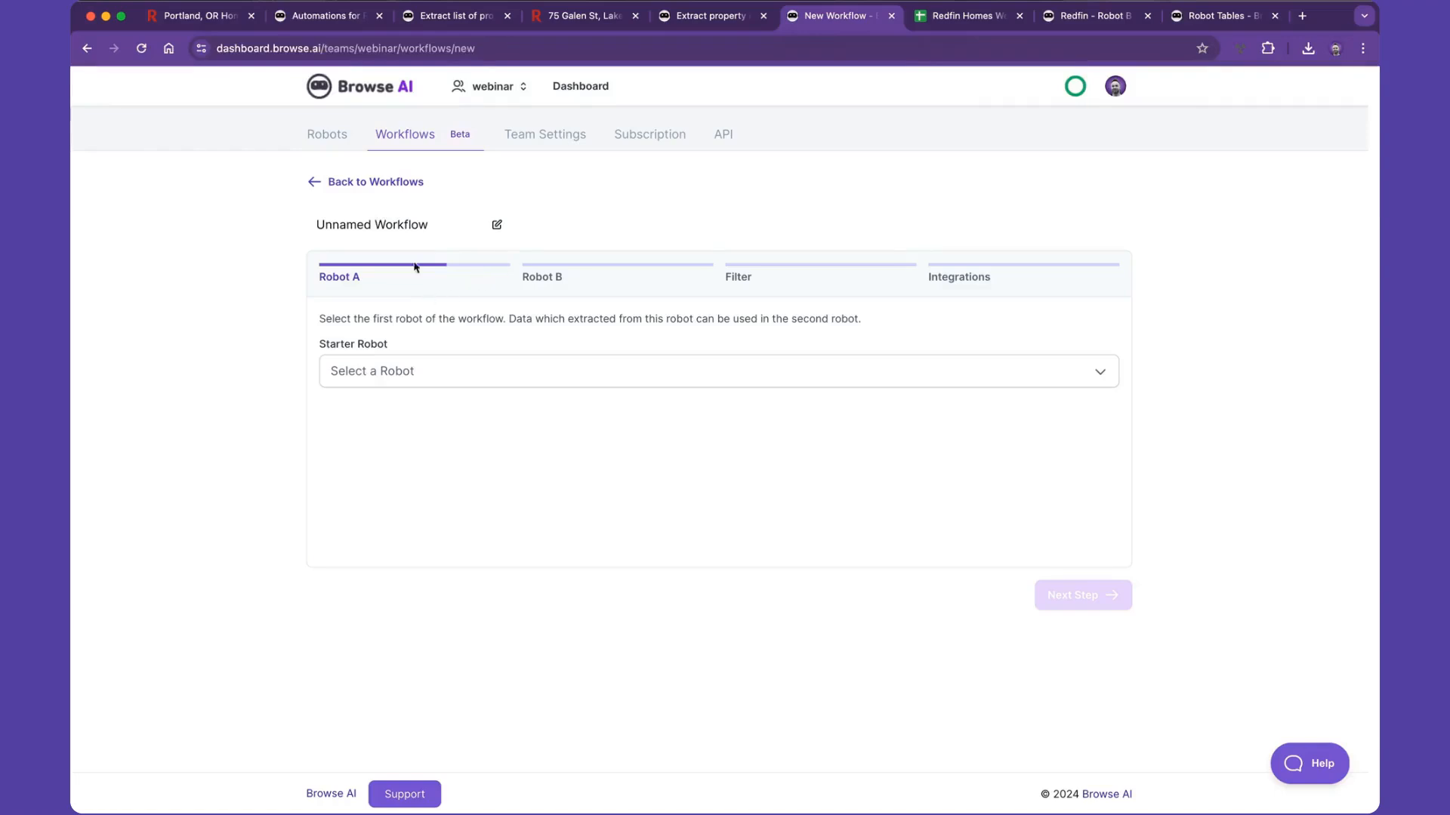
{"action": "left_click", "coordinate": [398, 222]}
{"action": "type", "text": "Redfin De"}
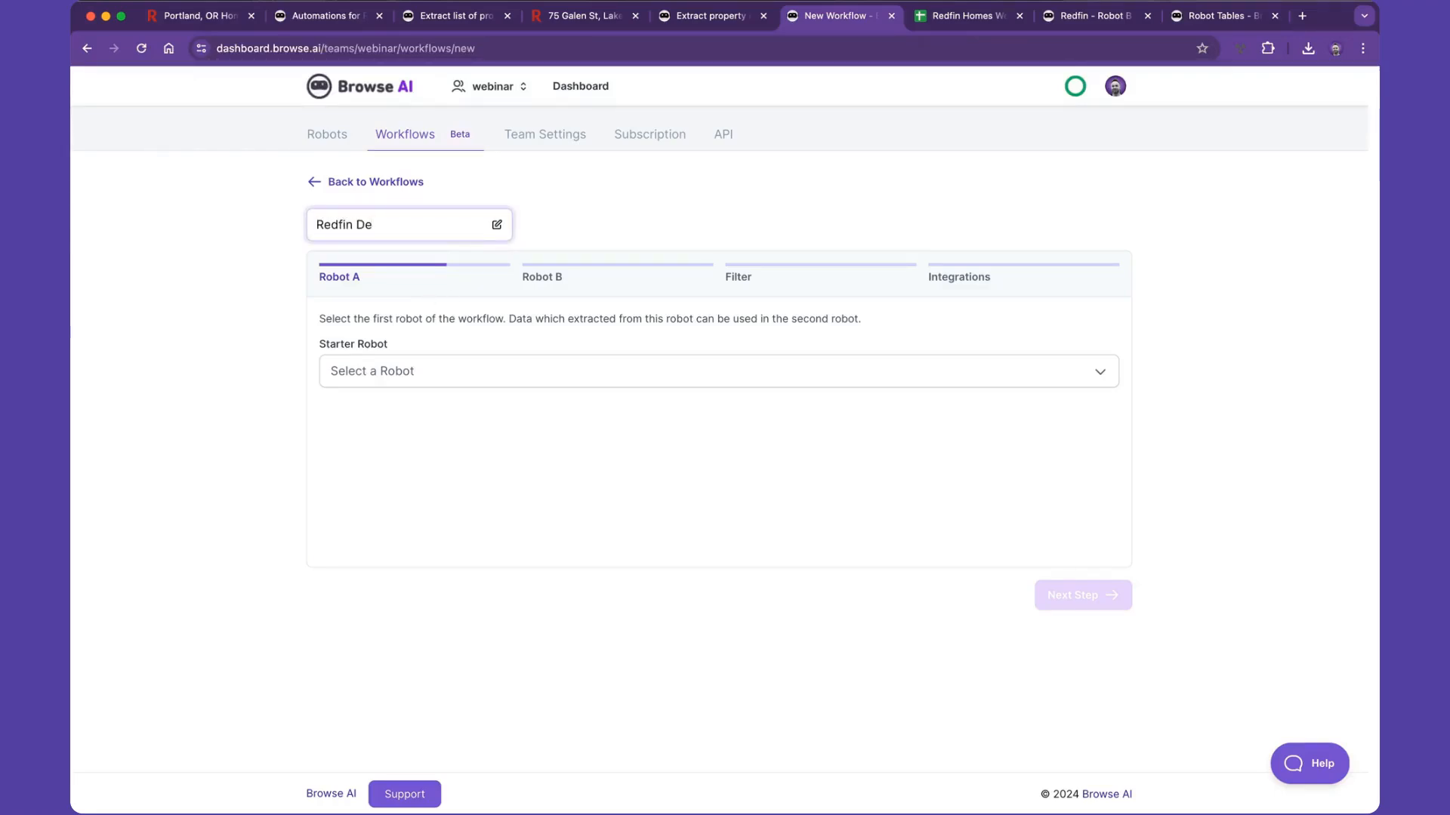
{"action": "type", "text": "ep Scr"}
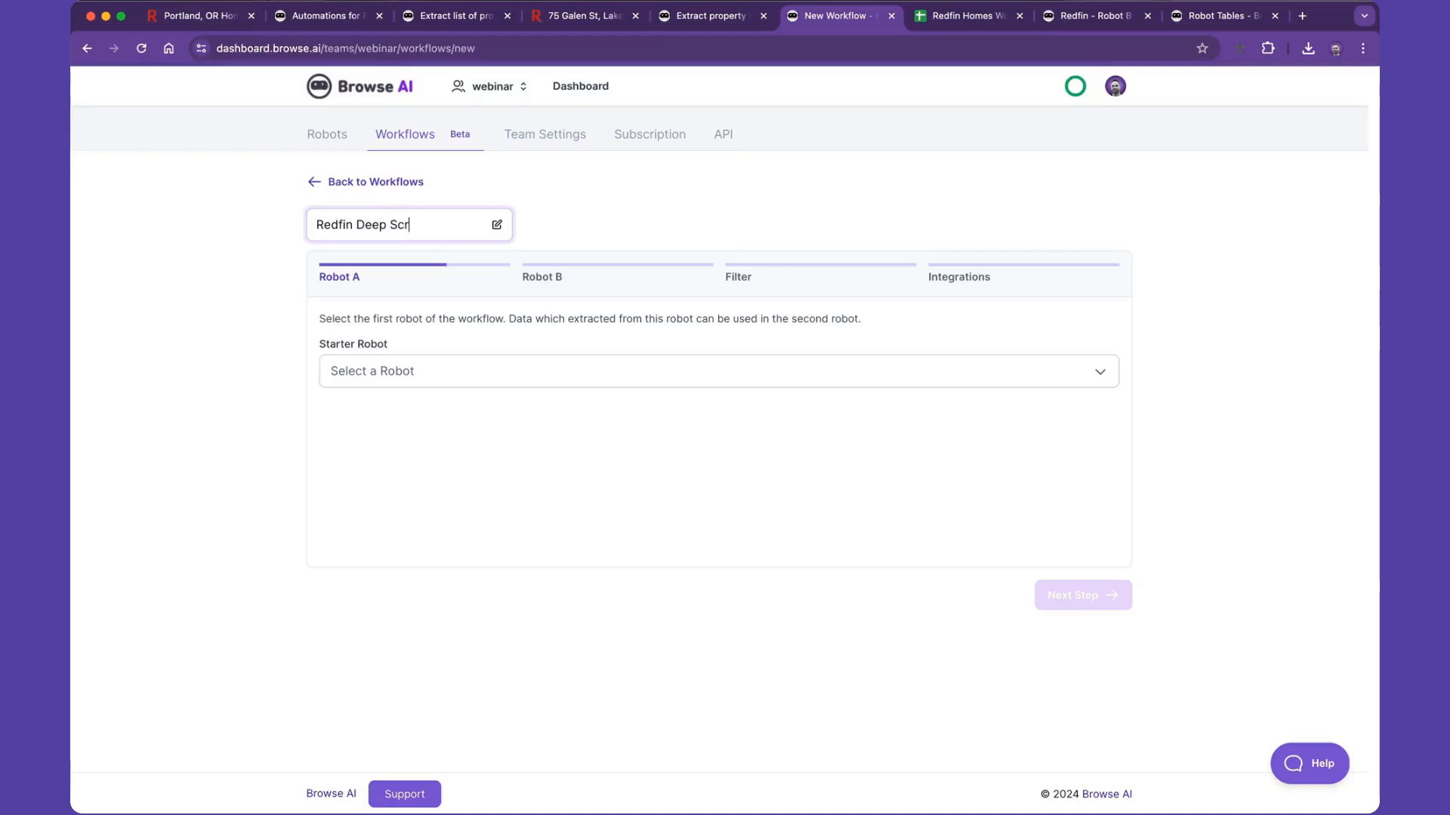
{"action": "type", "text": "aping Demo"}
- Choose Redfin - Robot A as the workflow's starter robot and continue to the second robot
{"action": "left_click", "coordinate": [399, 367]}
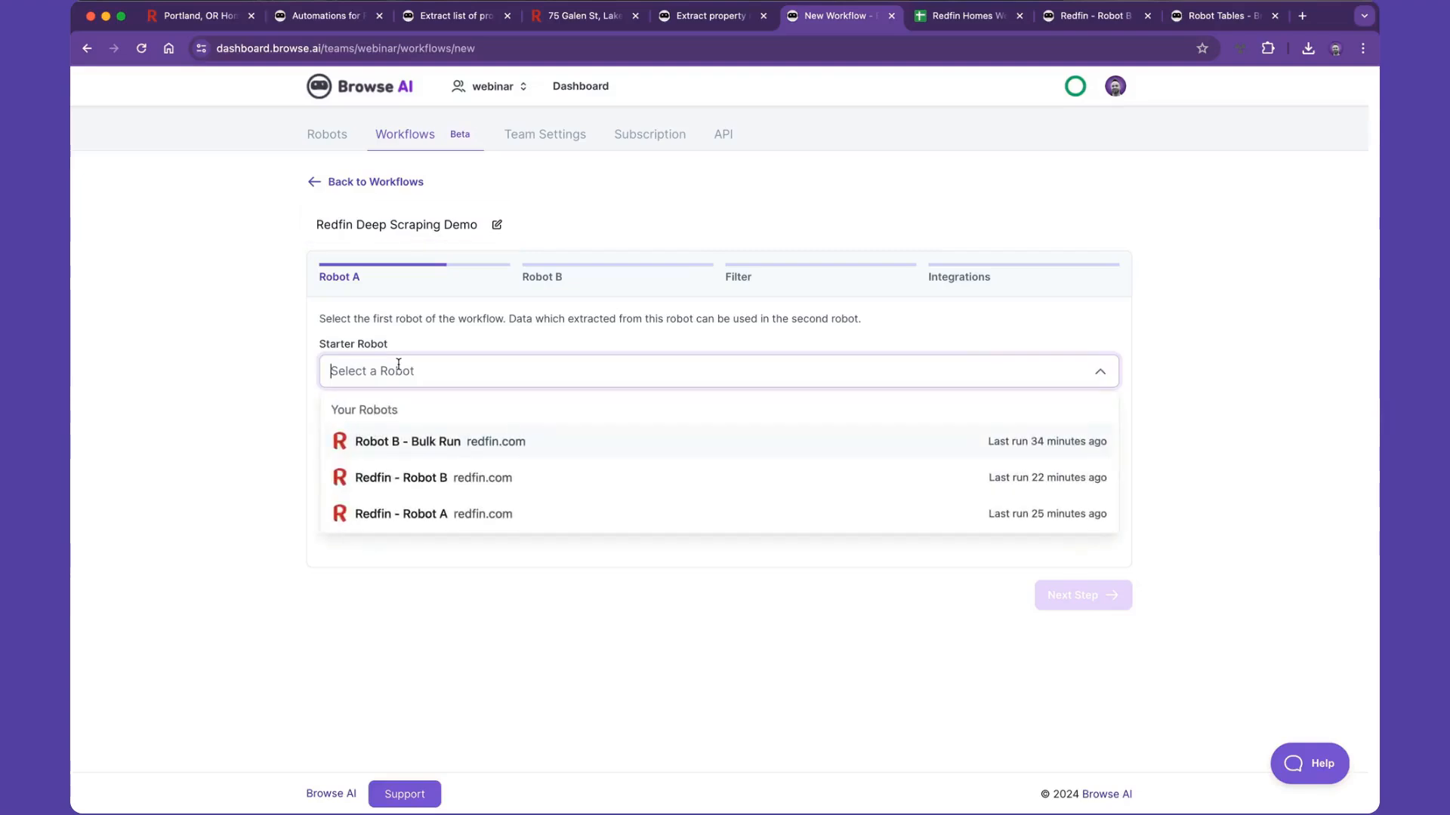
{"action": "left_click", "coordinate": [434, 518]}
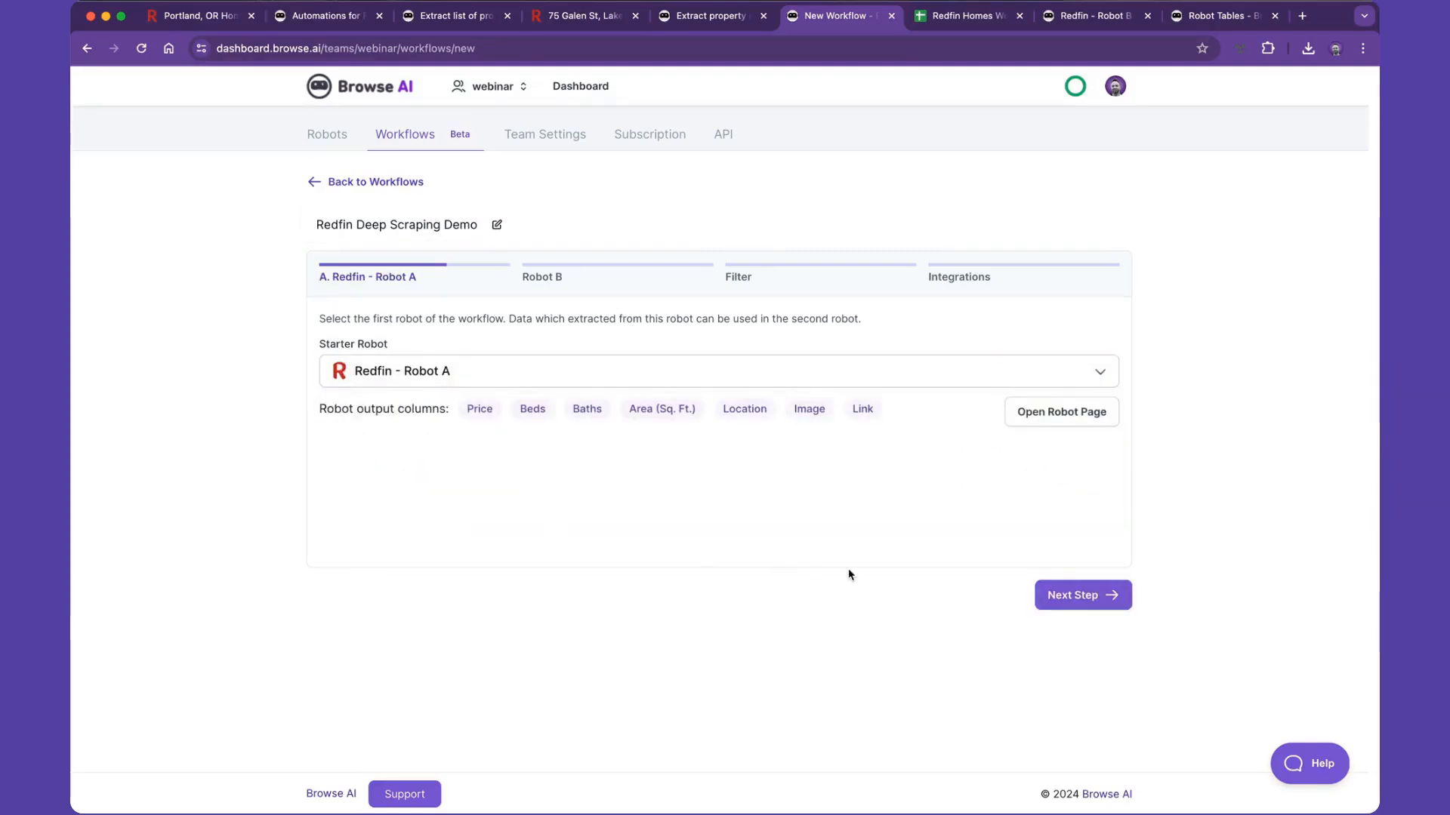
{"action": "left_click", "coordinate": [1046, 595]}
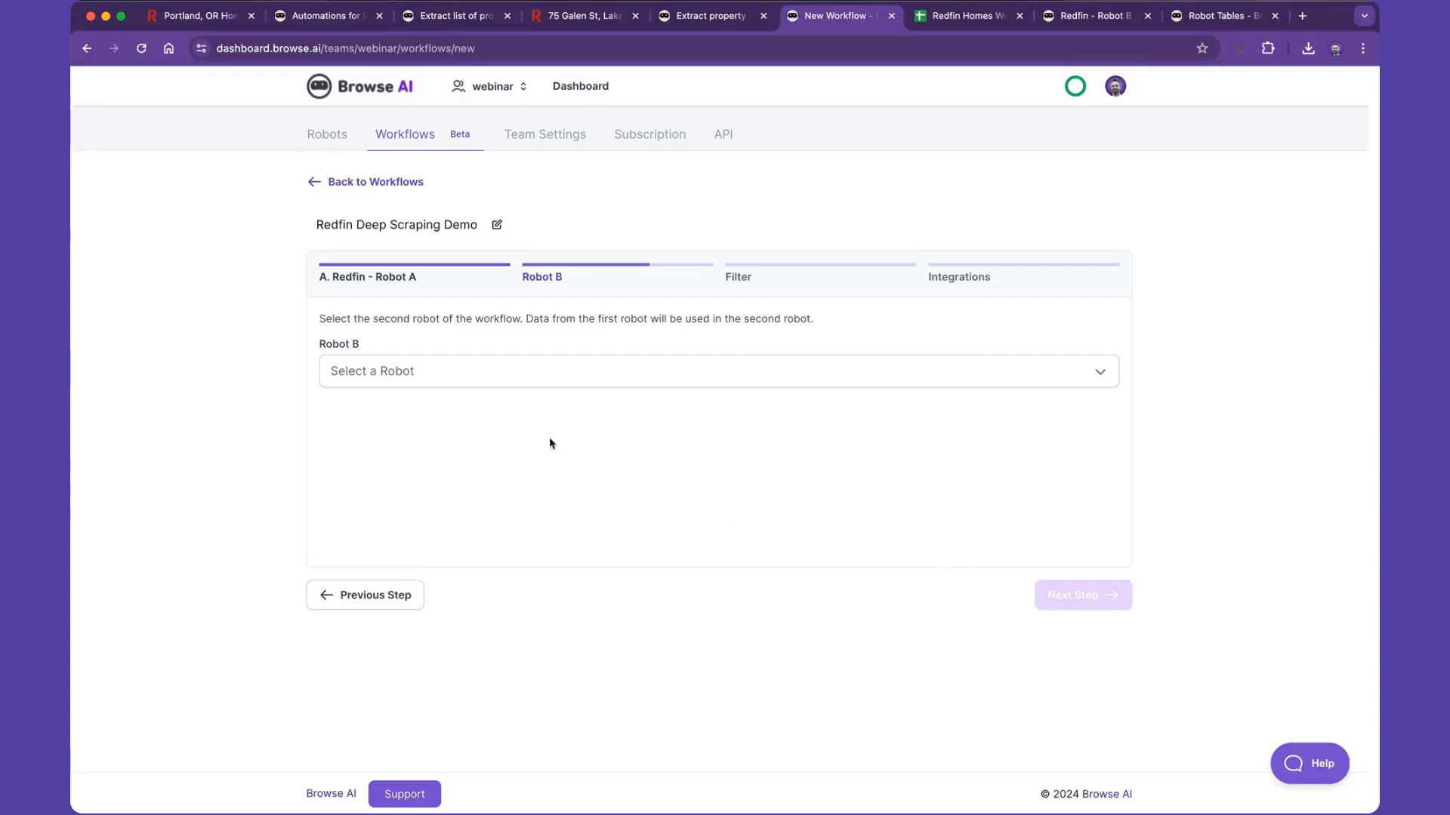
- Choose Redfin - Robot B as the second robot, map its property page URL to Robot A's Link output, and continue
{"action": "left_click", "coordinate": [447, 384]}
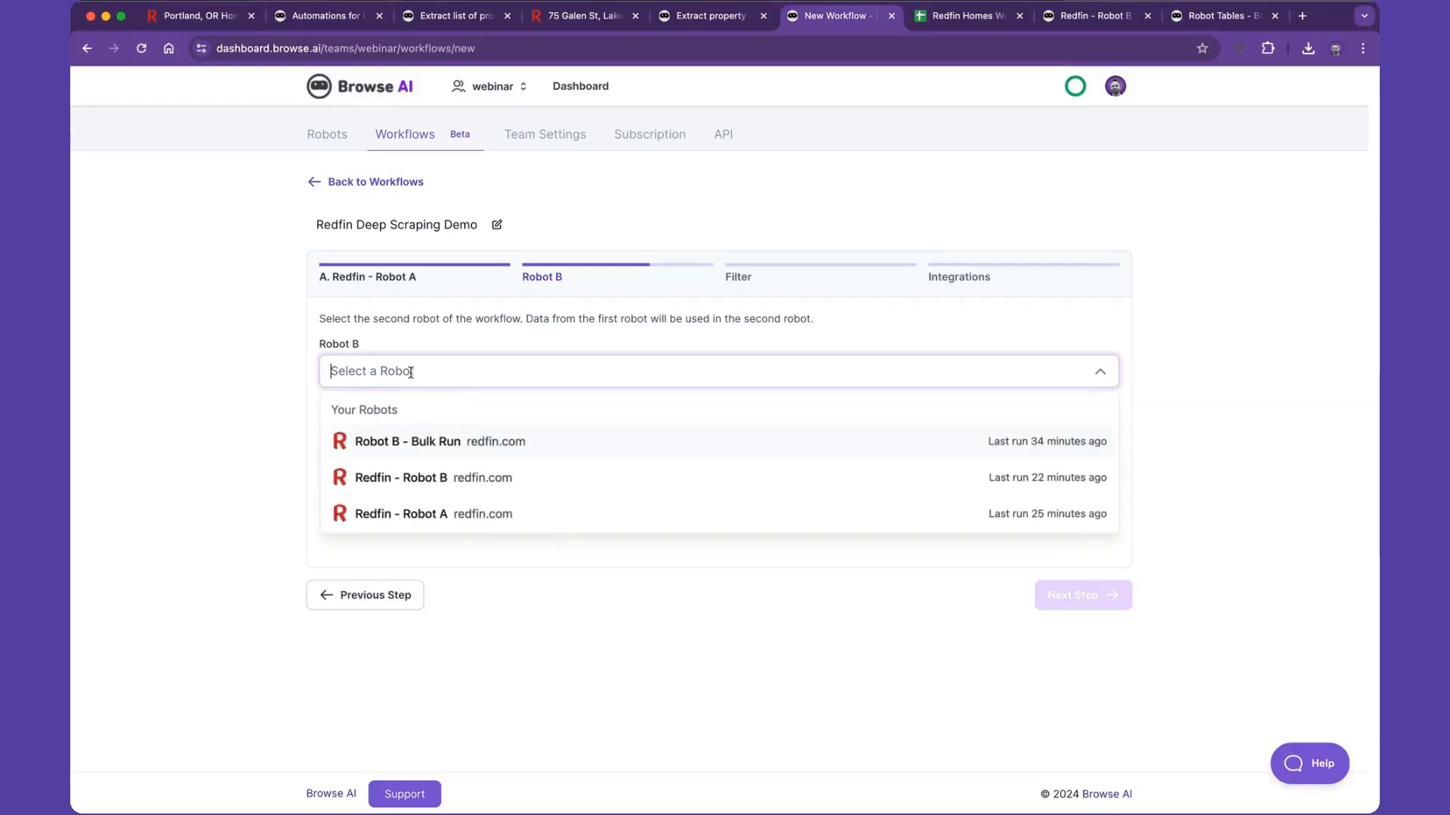
{"action": "left_click", "coordinate": [416, 476]}
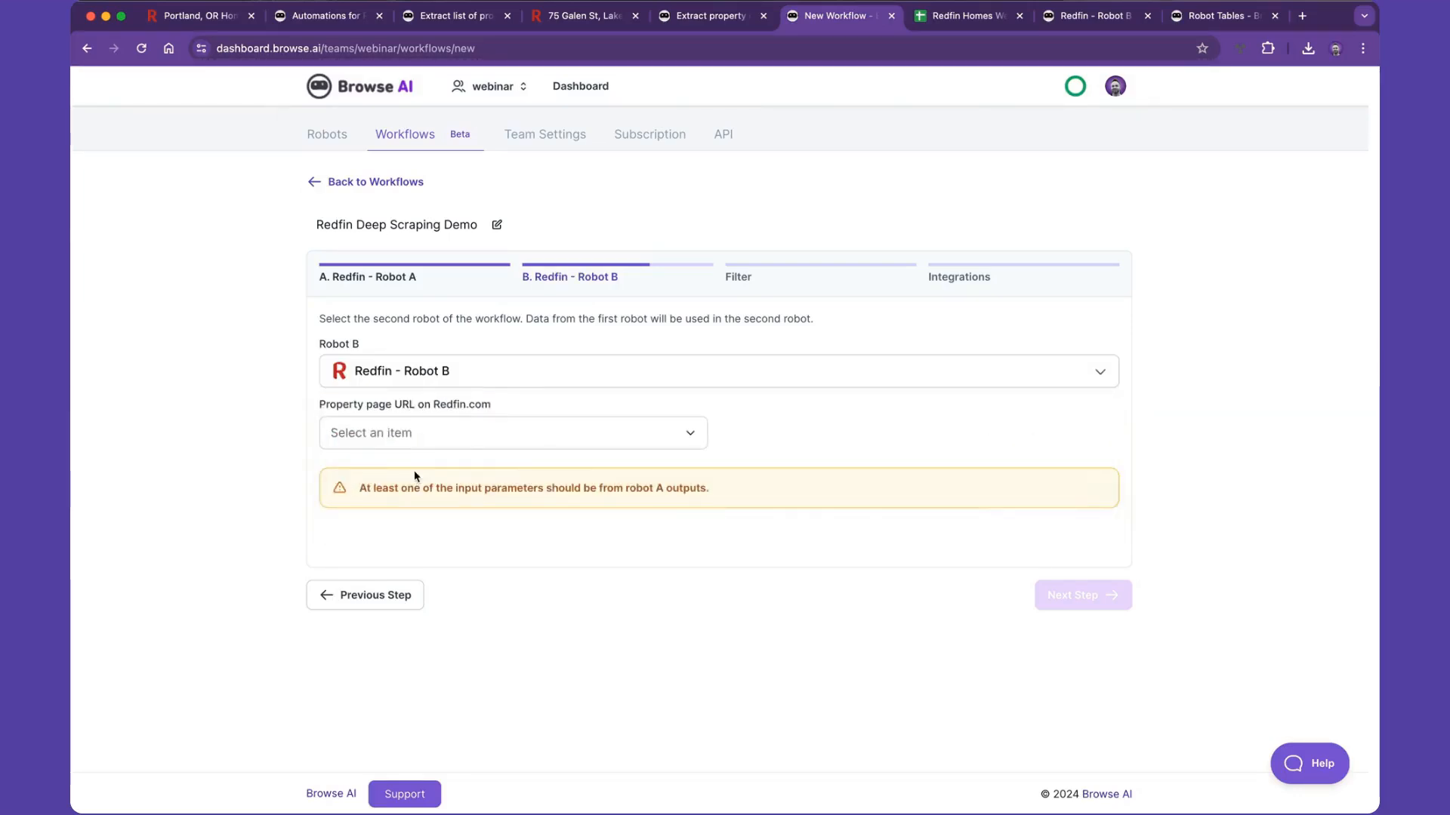
{"action": "left_click_drag", "start_coordinate": [320, 405], "coordinate": [491, 411]}
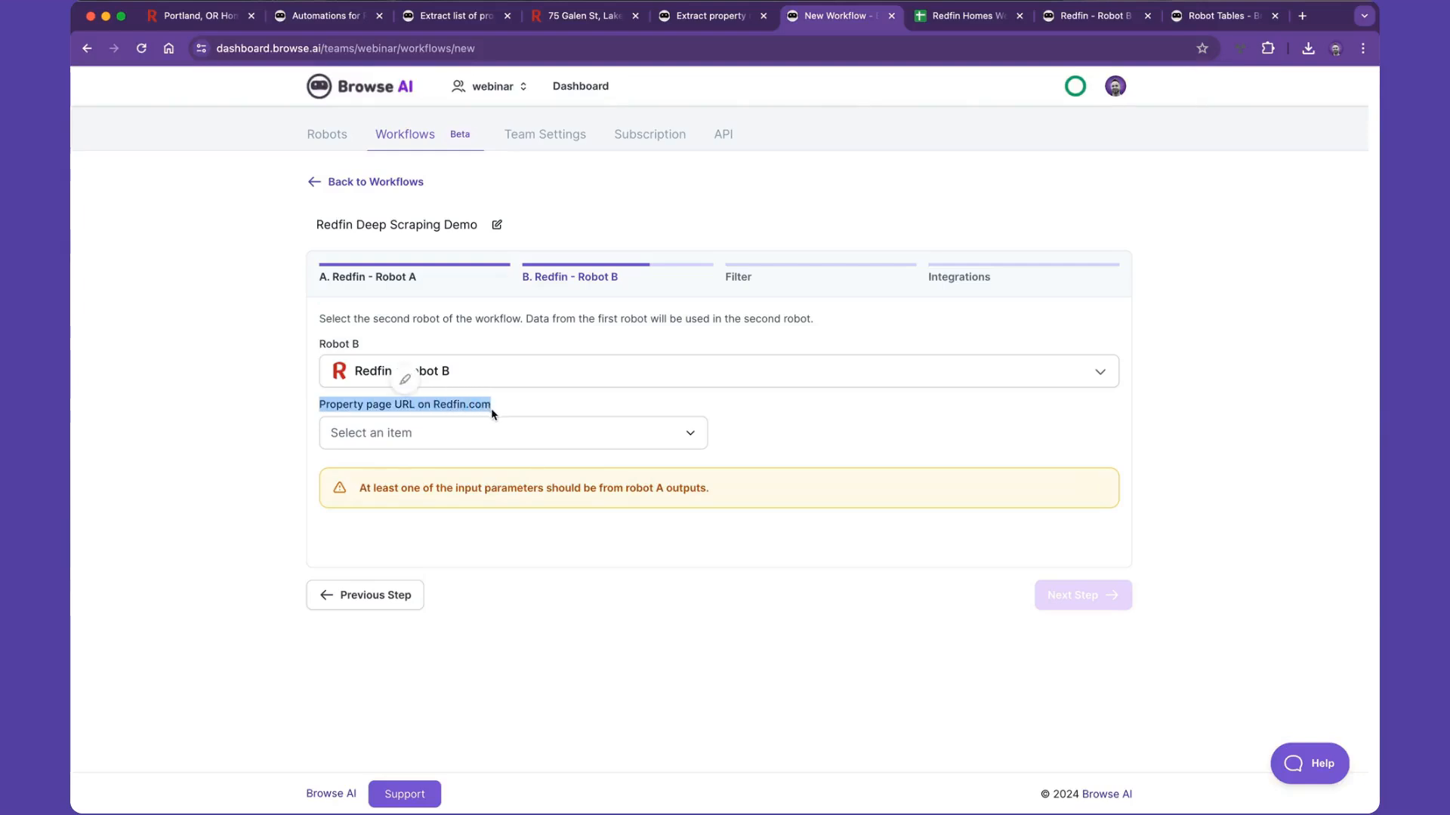
{"action": "left_click", "coordinate": [430, 432]}
{"action": "left_click", "coordinate": [358, 471]}
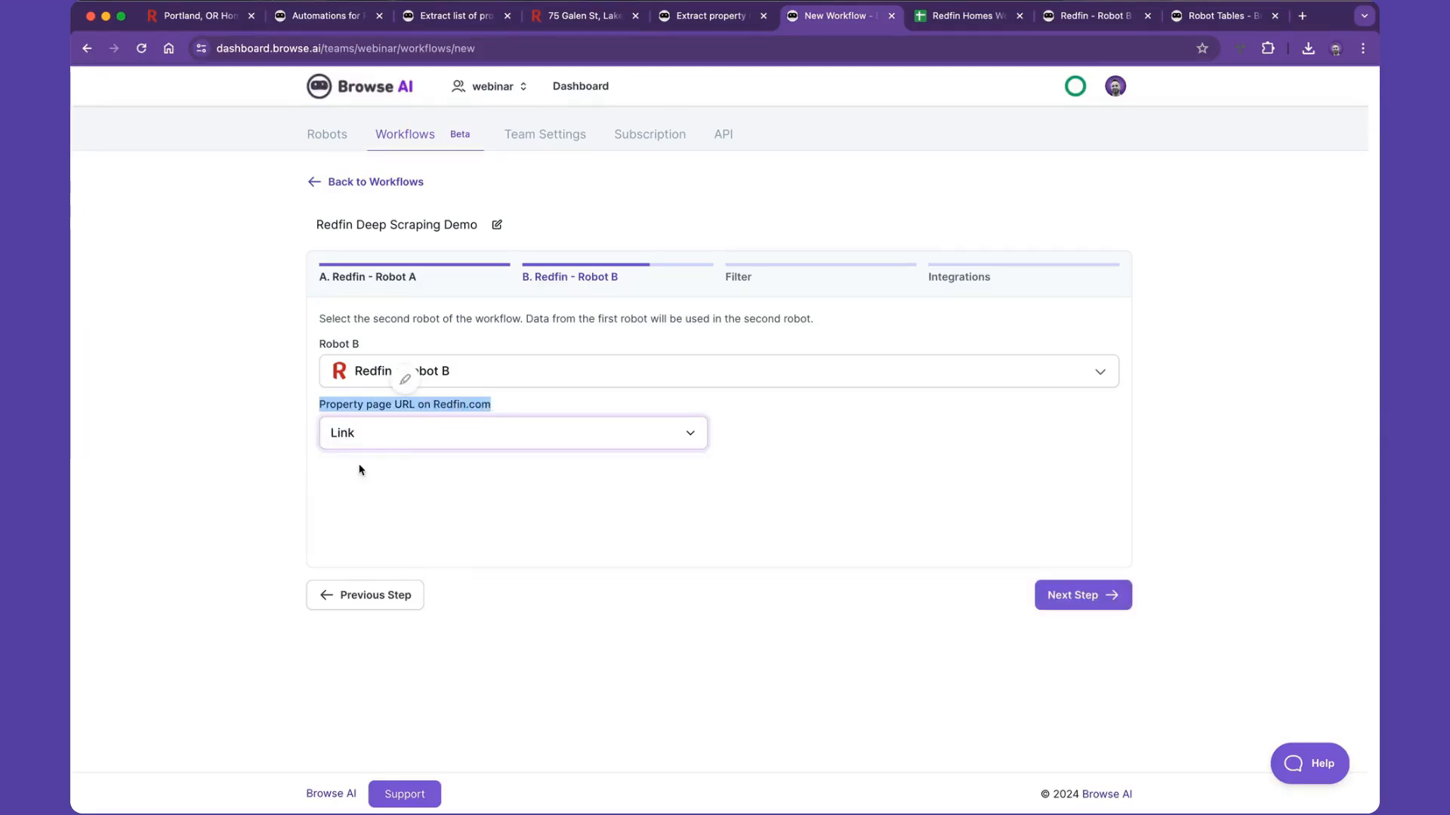
{"action": "left_click", "coordinate": [1058, 601]}
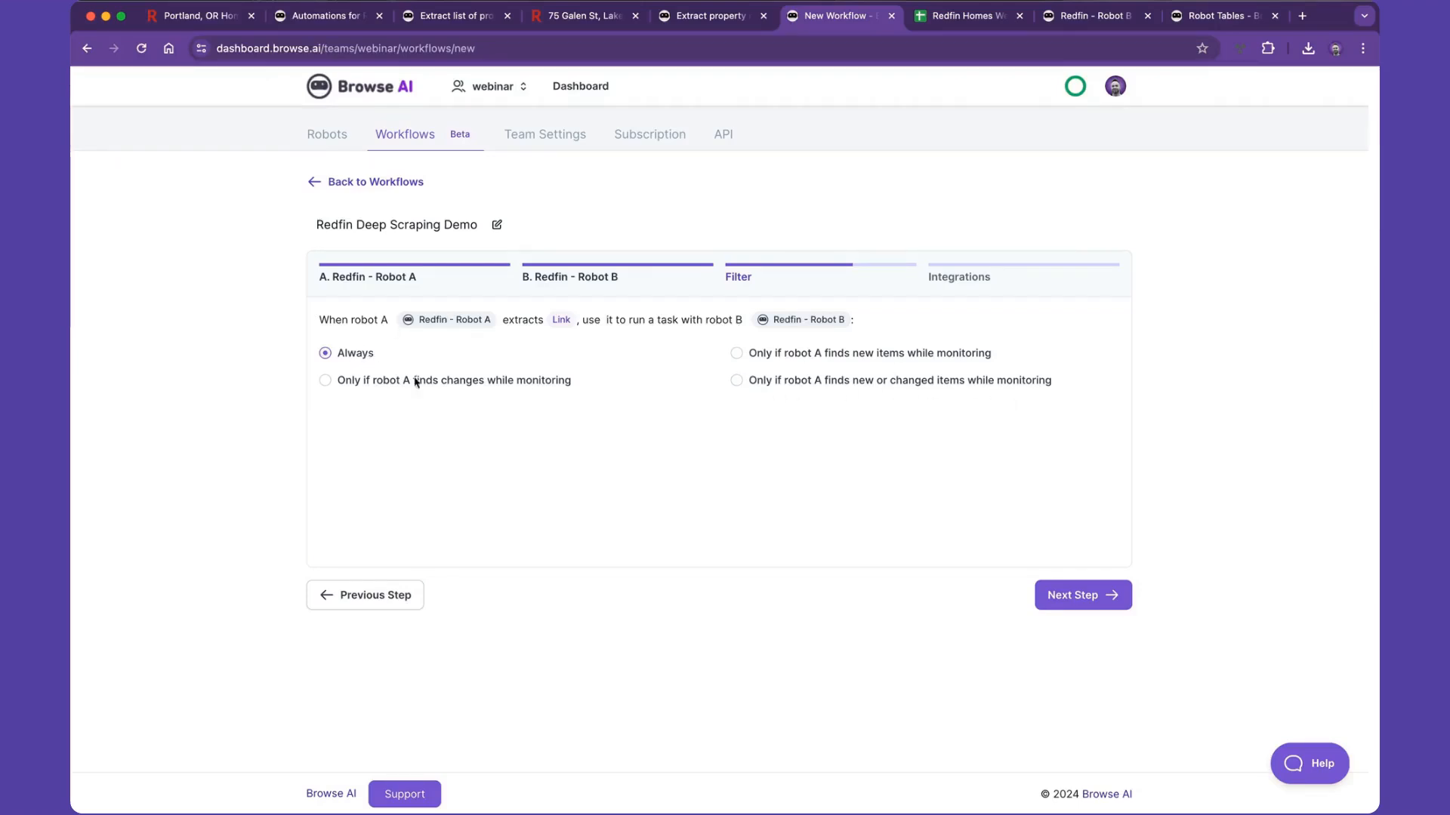
- Keep the workflow's filter on Always and open the Google Sheets integration for Redfin - Robot B
{"action": "left_click", "coordinate": [1083, 597]}
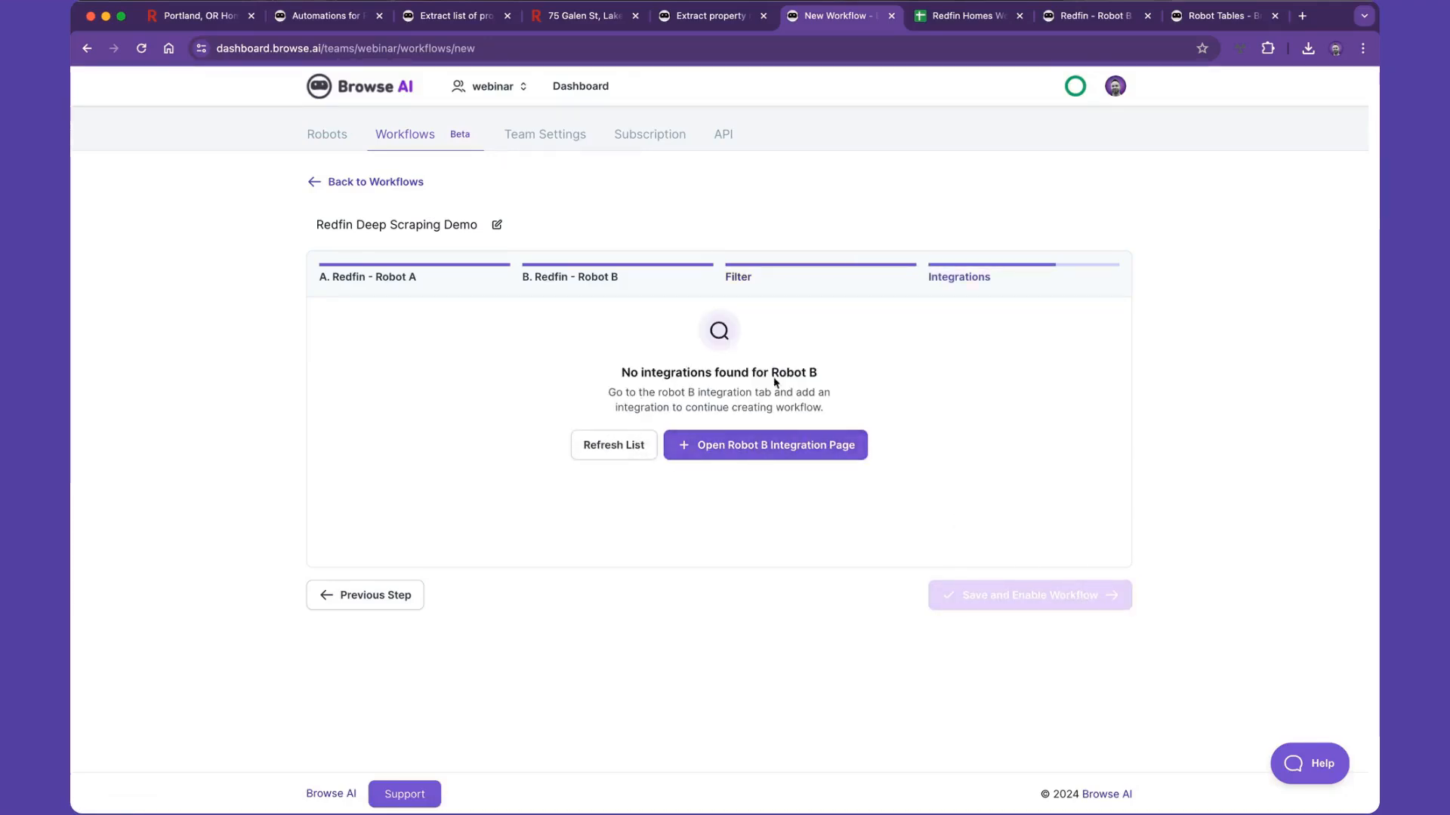
{"action": "left_click", "coordinate": [759, 448]}
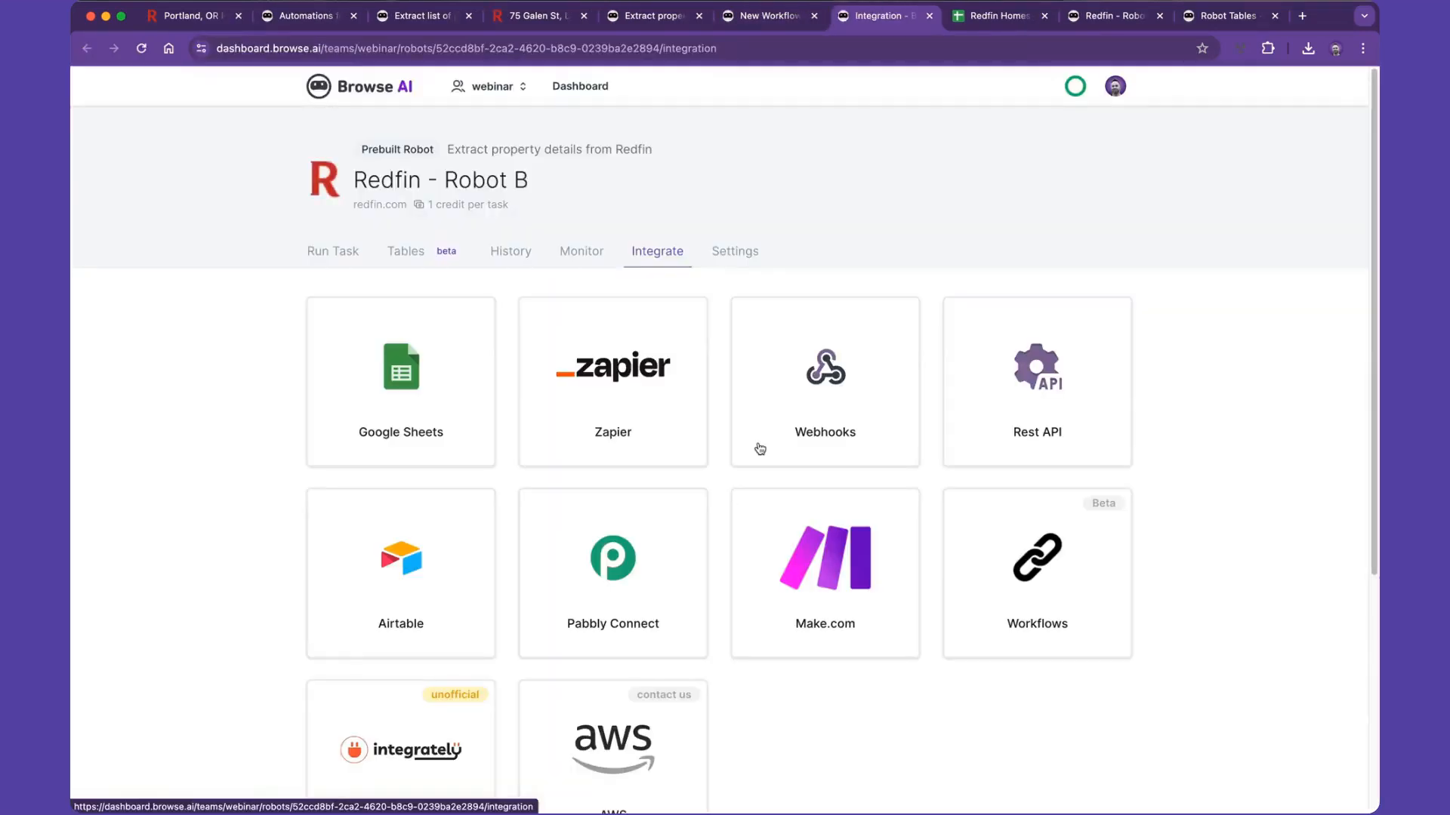
{"action": "left_click", "coordinate": [435, 372]}
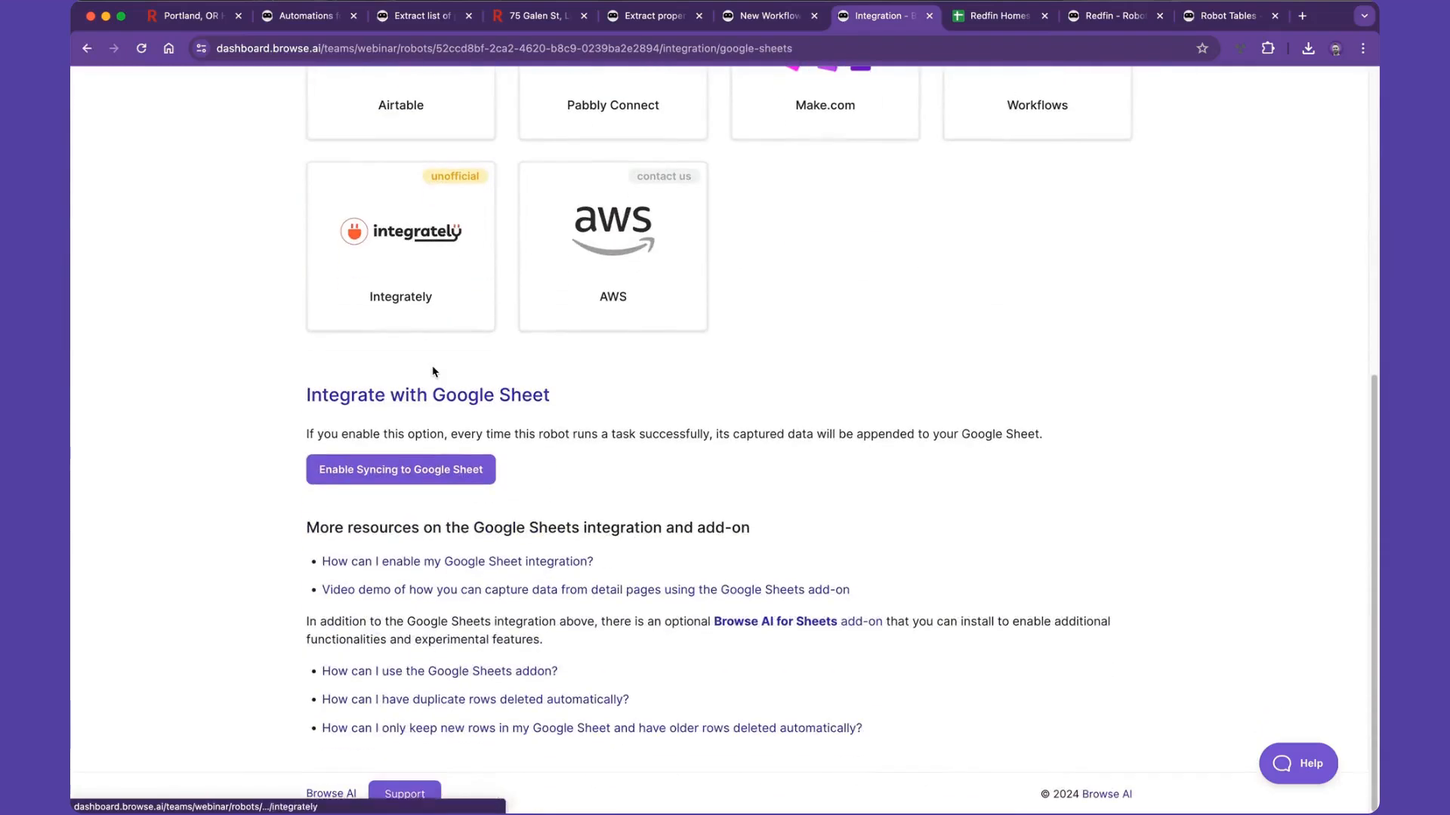
- Enable syncing Robot B's captured data to Google Sheets and choose the already authorized Google account
{"action": "left_click", "coordinate": [400, 471]}
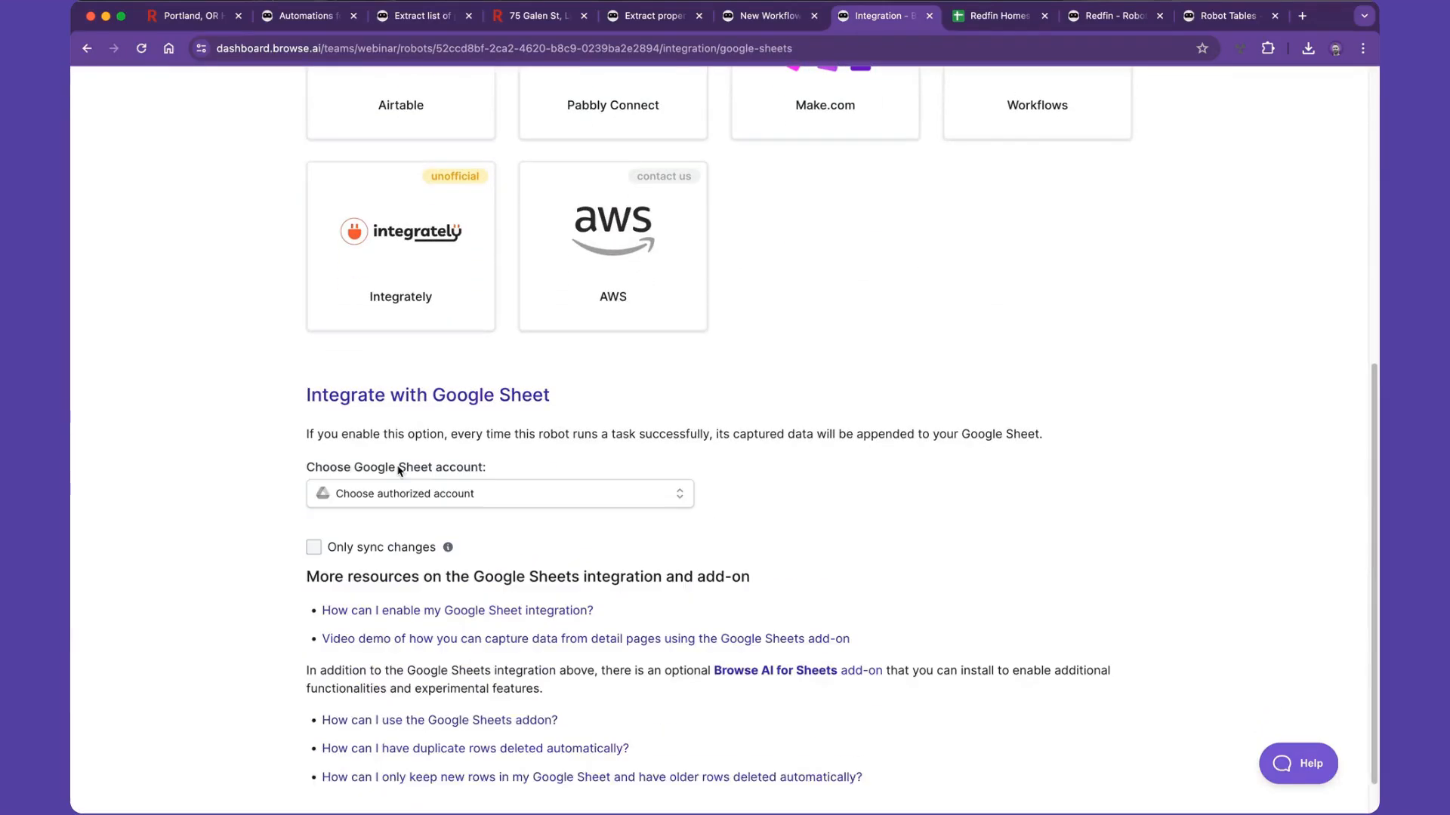
{"action": "left_click", "coordinate": [369, 496]}
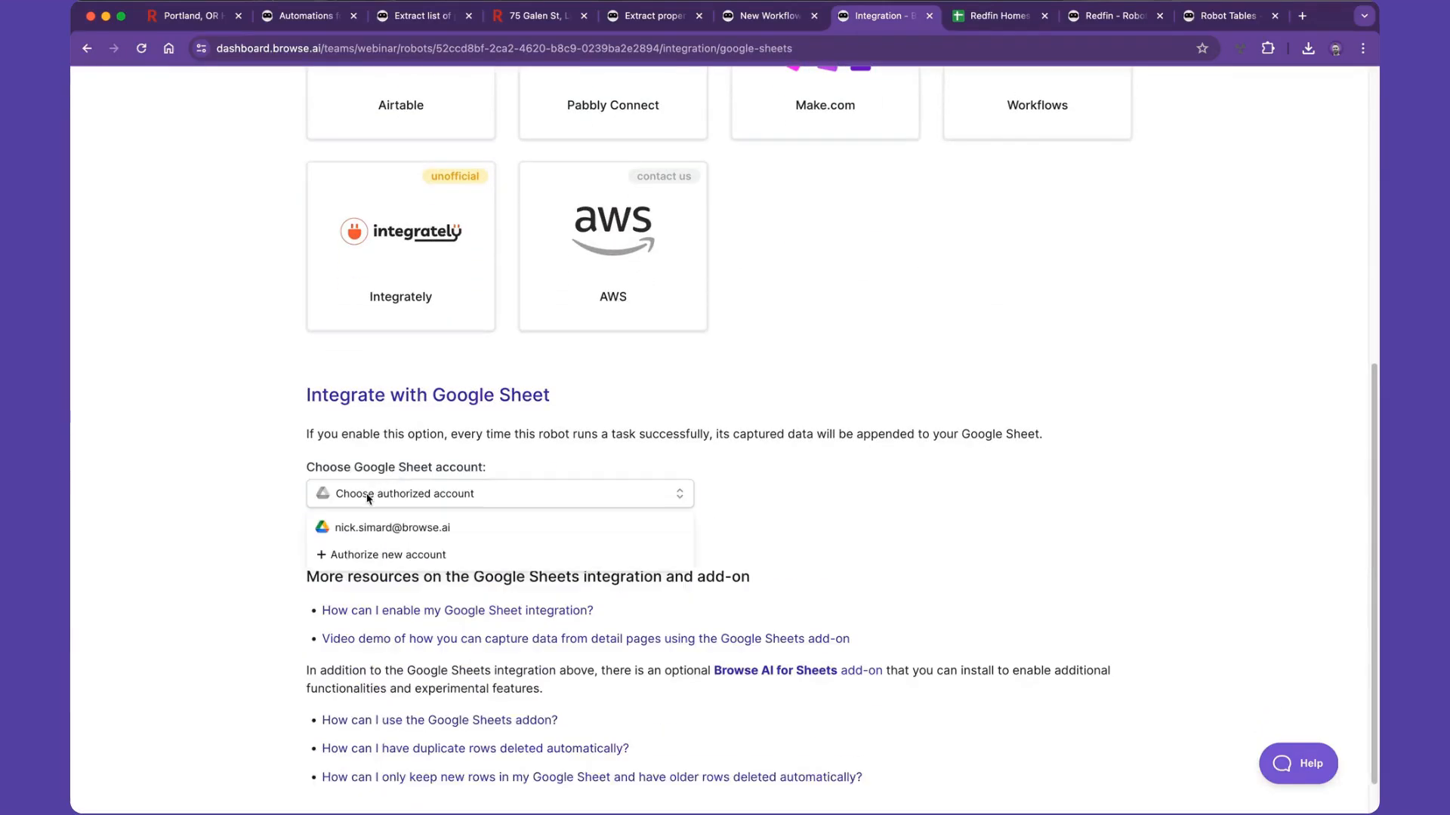
{"action": "left_click", "coordinate": [453, 532]}
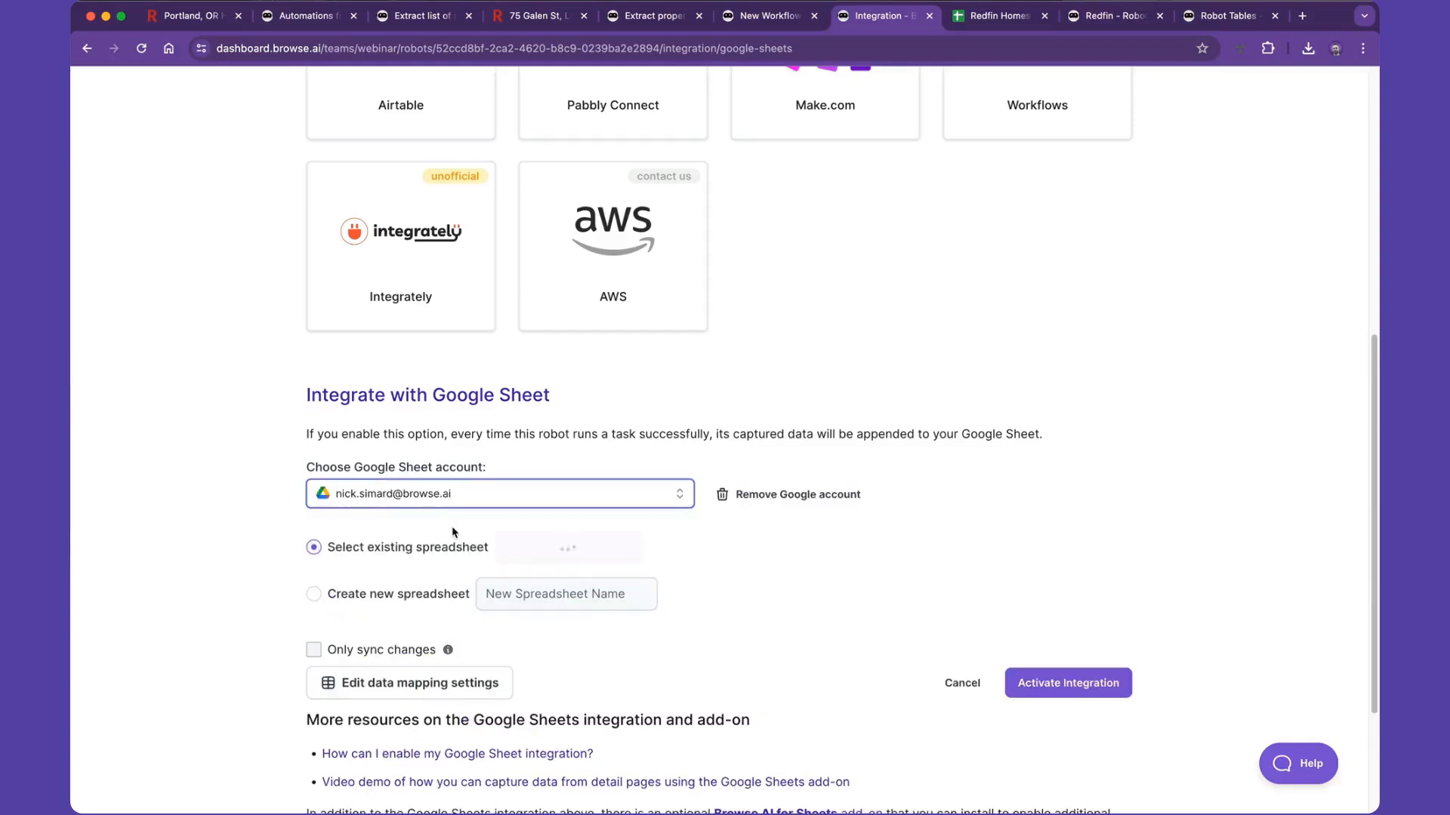
- Set the integration to create a new spreadsheet named Redfin Homes Demo
{"action": "left_click", "coordinate": [314, 594]}
{"action": "left_click", "coordinate": [488, 595]}
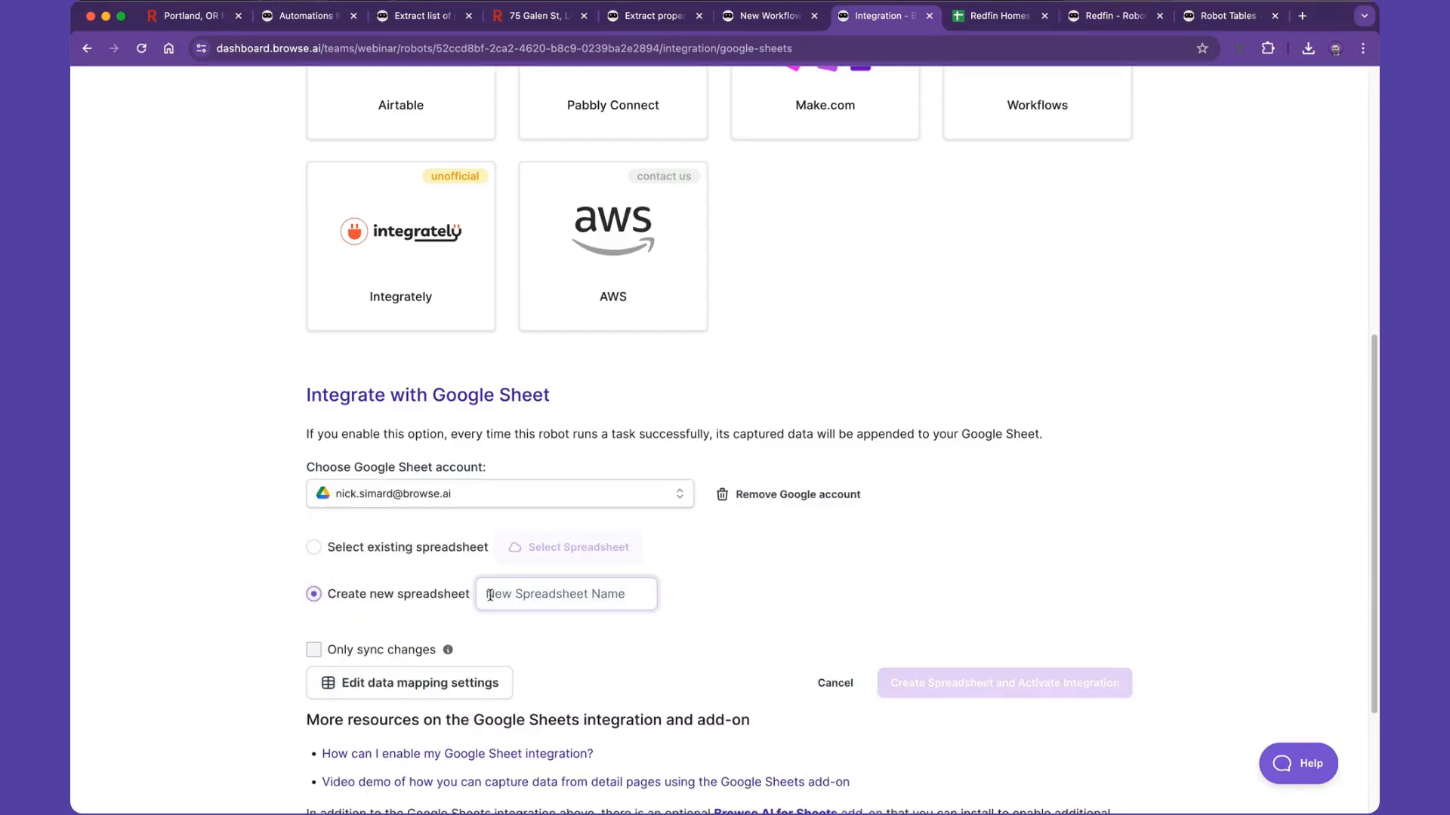
{"action": "type", "text": "Redfin Home"}
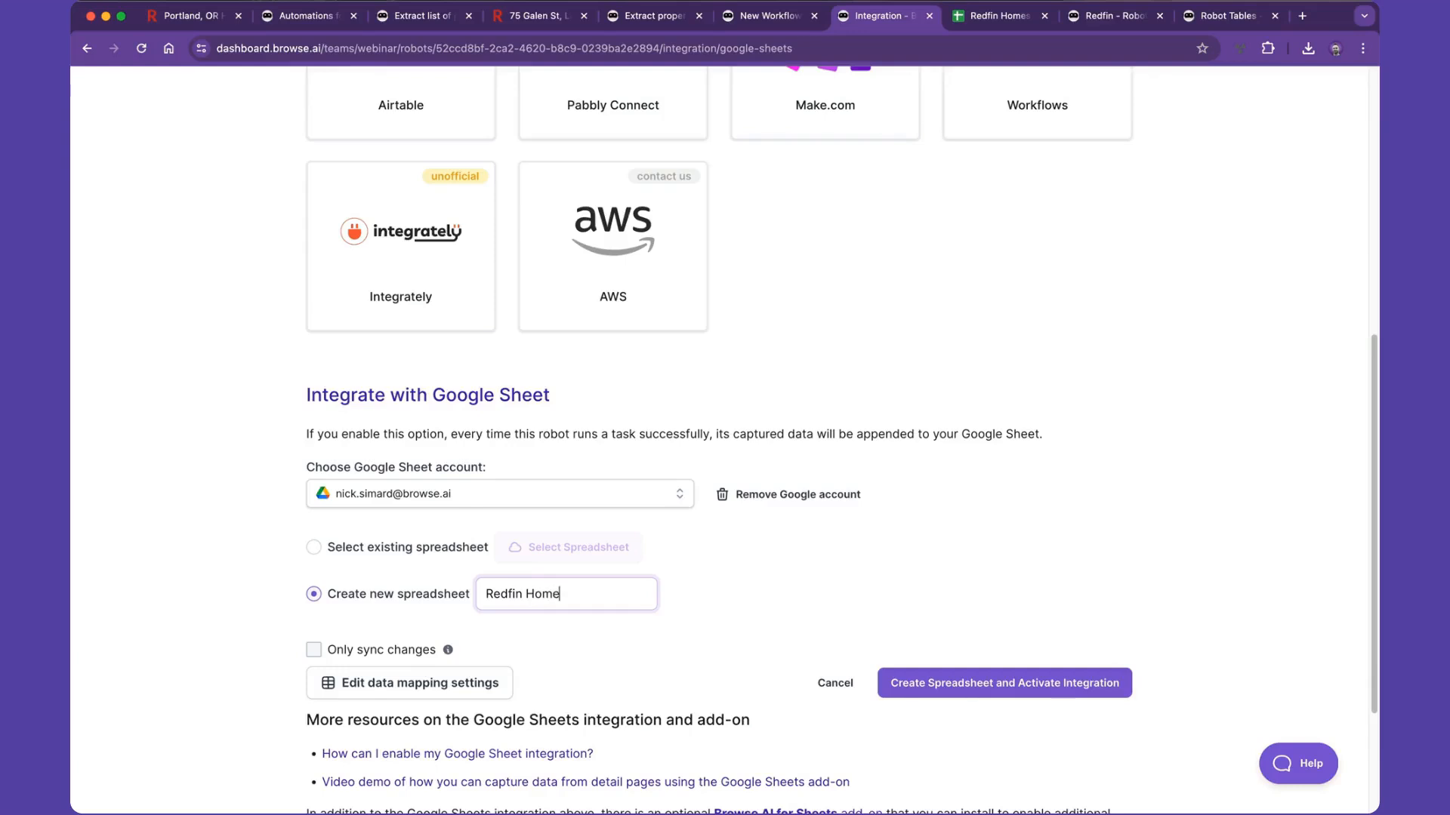
{"action": "type", "text": "s Demo"}
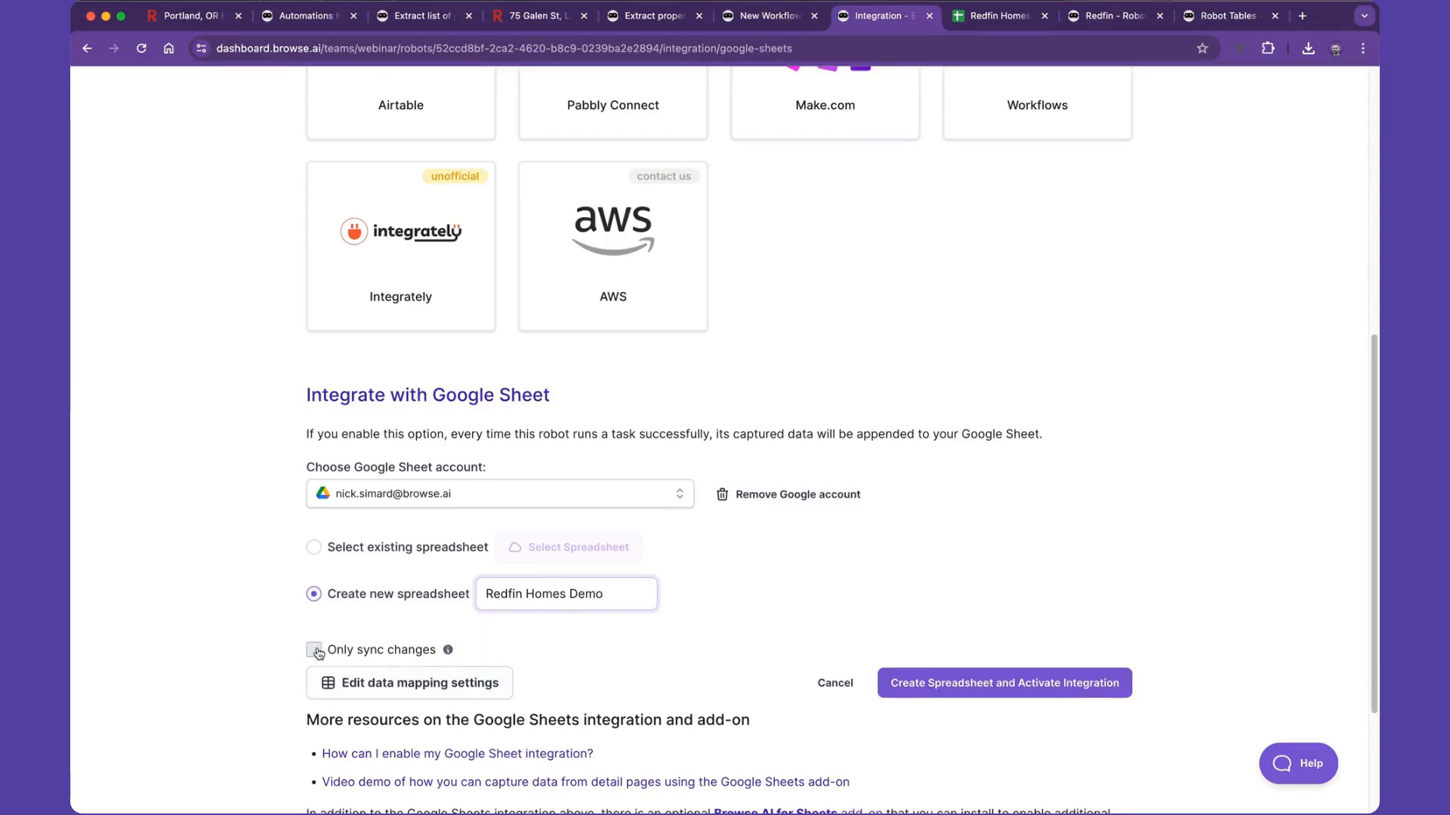
- Customize the data mapping so that Captured Texts syncs to a sheet named Homes
{"action": "left_click", "coordinate": [434, 683]}
{"action": "scroll", "coordinate": [477, 587], "scroll_direction": "down", "scroll_amount": 3}
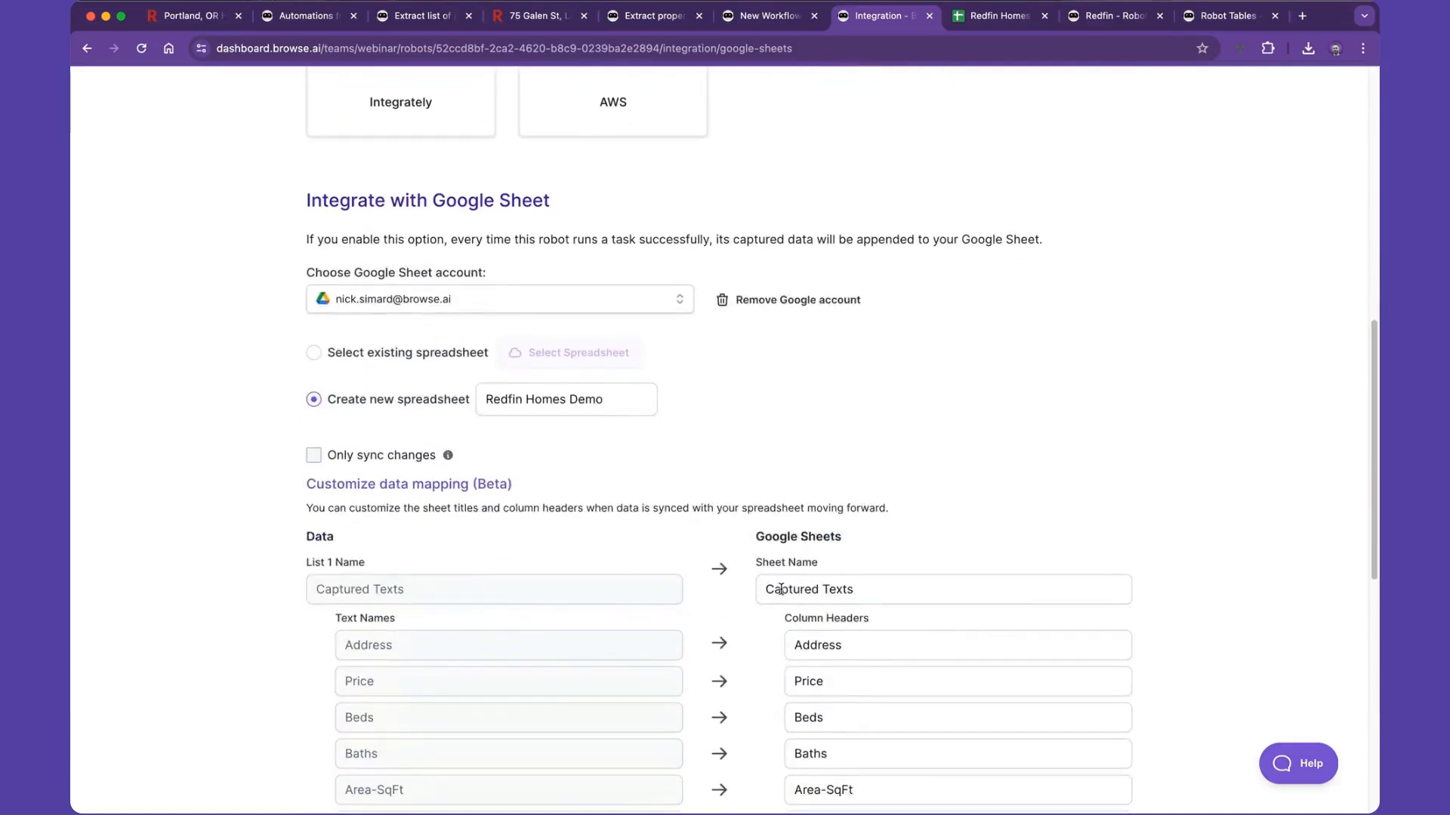
{"action": "triple_click", "coordinate": [781, 590]}
{"action": "type", "text": "Homes"}
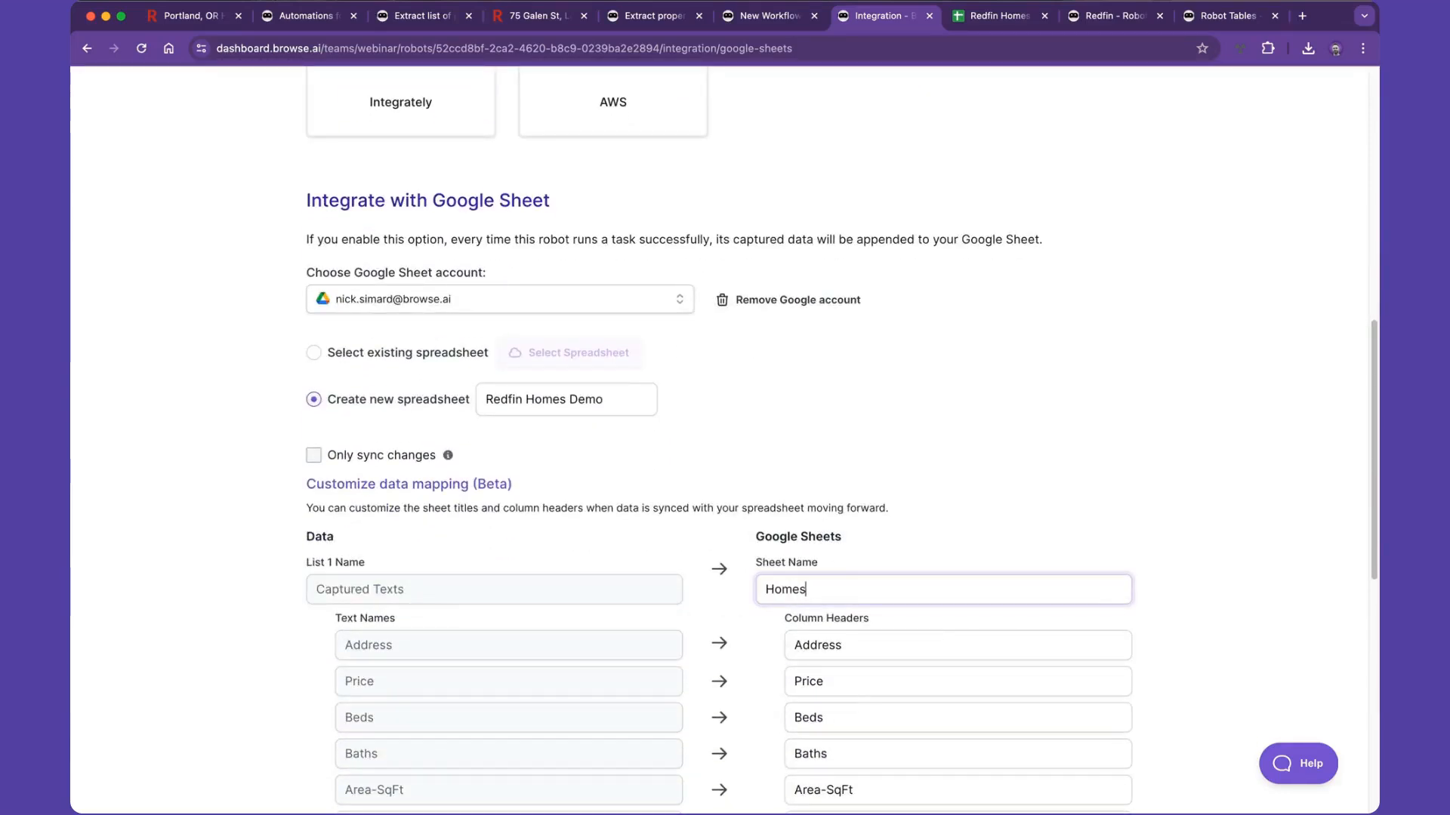
{"action": "left_click", "coordinate": [888, 555]}
- Review the mapped column headers, then create the spreadsheet and activate the integration
{"action": "scroll", "coordinate": [886, 572], "scroll_direction": "down", "scroll_amount": 4}
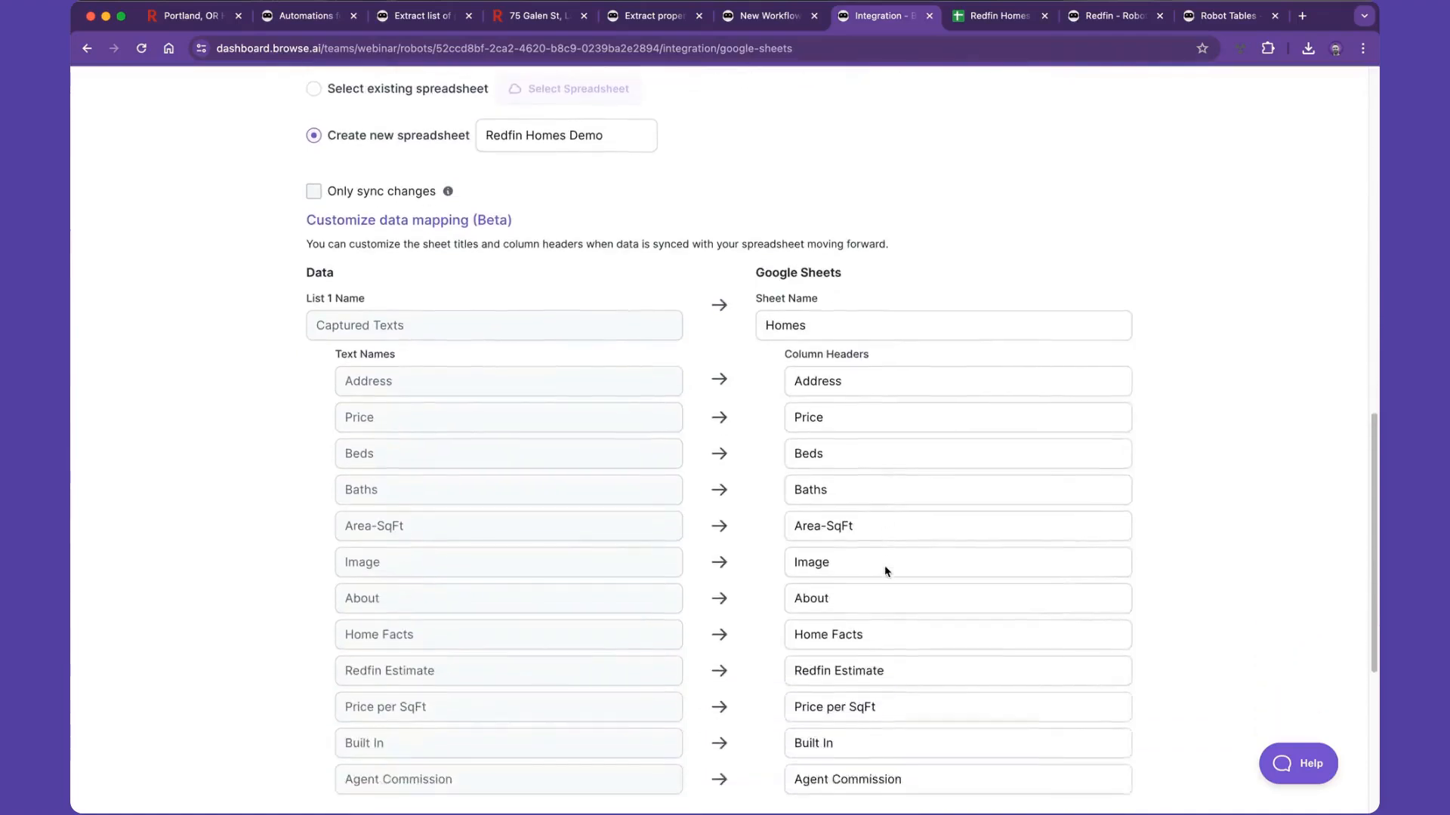
{"action": "scroll", "coordinate": [886, 571], "scroll_direction": "down", "scroll_amount": 1}
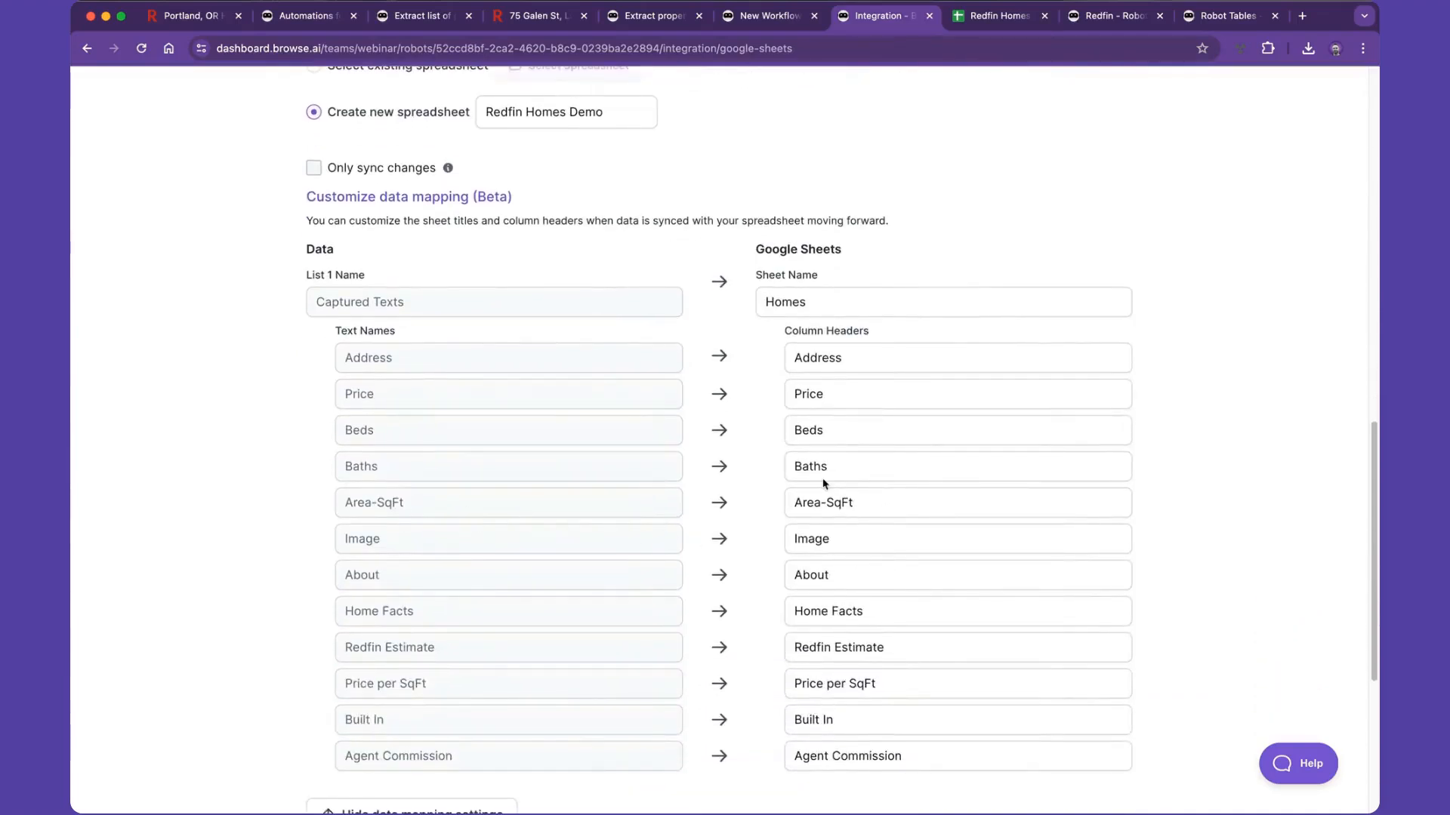
{"action": "scroll", "coordinate": [818, 635], "scroll_direction": "down", "scroll_amount": 3}
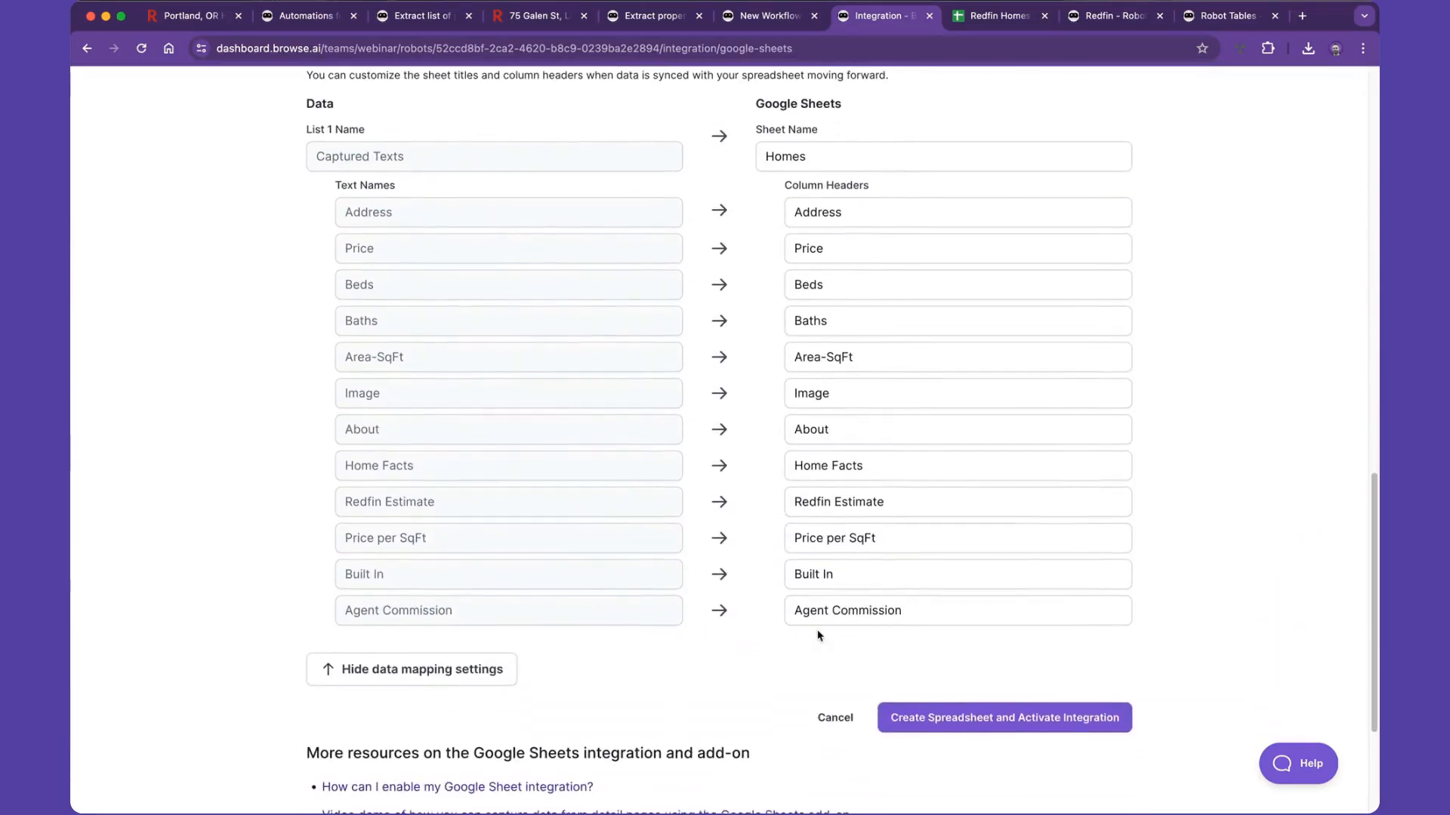
{"action": "left_click", "coordinate": [948, 714]}
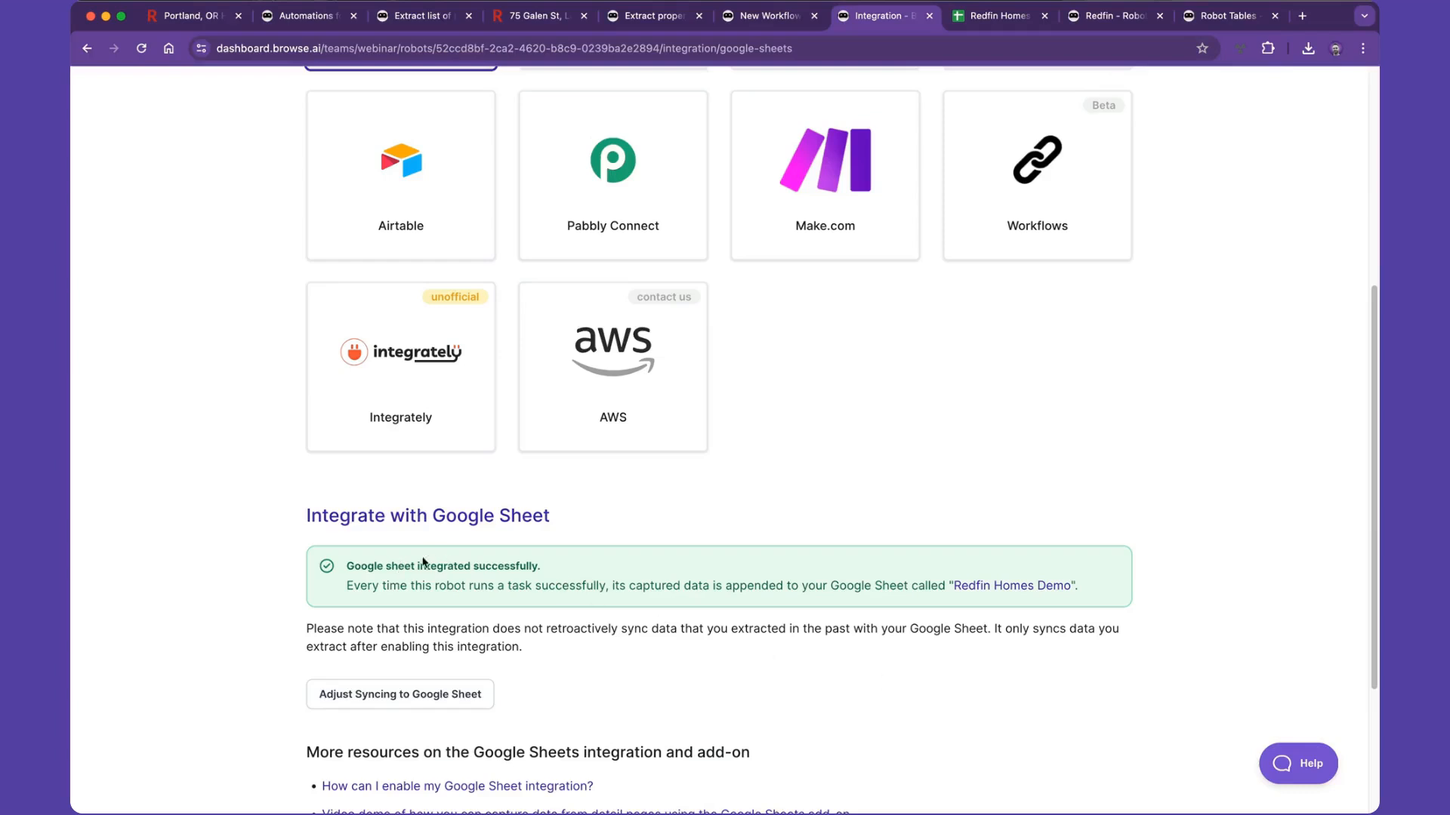
- Compare the new Redfin Homes Demo spreadsheet with Redfin Homes Webinar in Google Sheets and check Redfin - Robot B's task history
{"action": "left_click", "coordinate": [974, 588]}
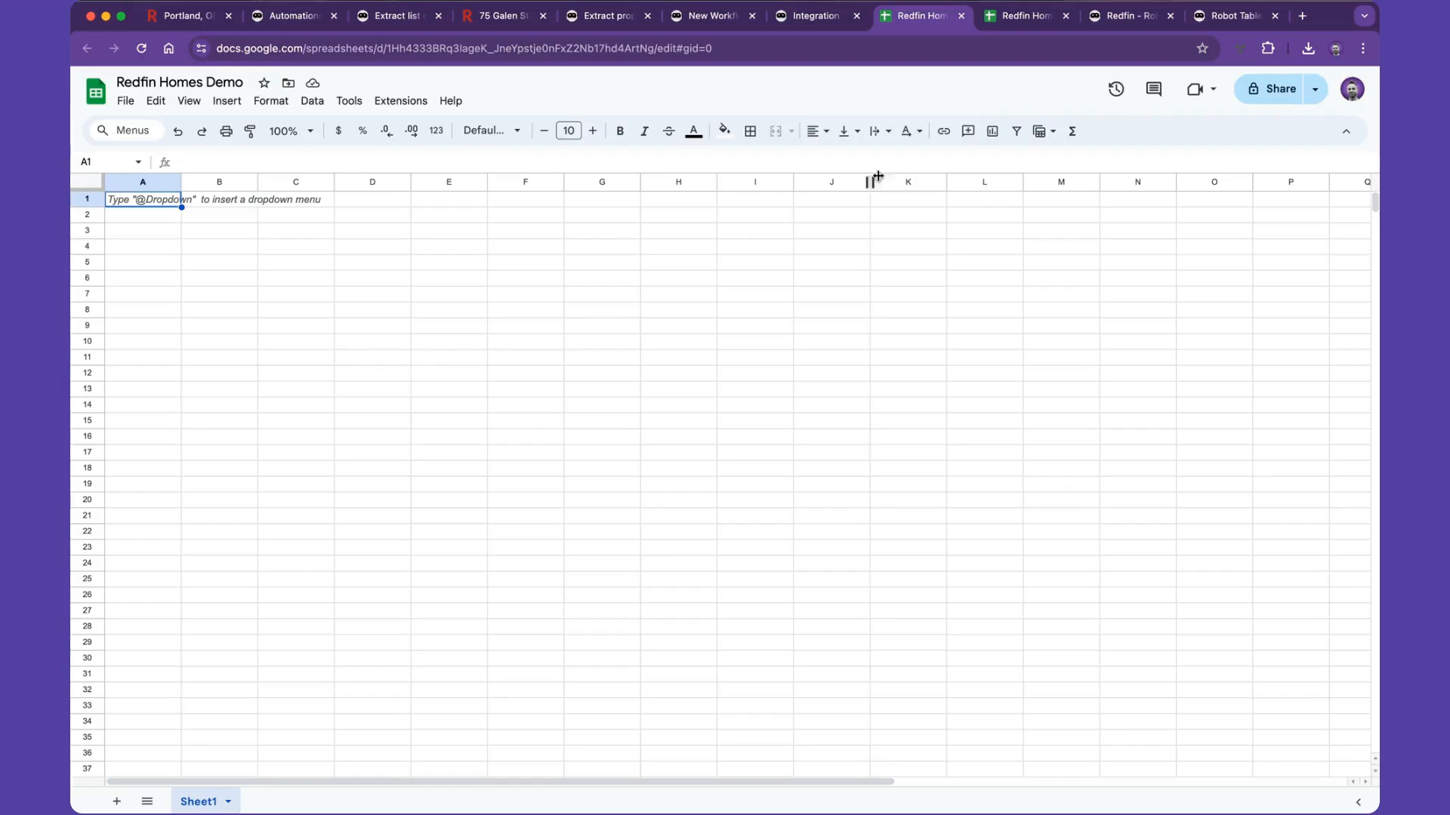
{"action": "left_click", "coordinate": [1016, 18]}
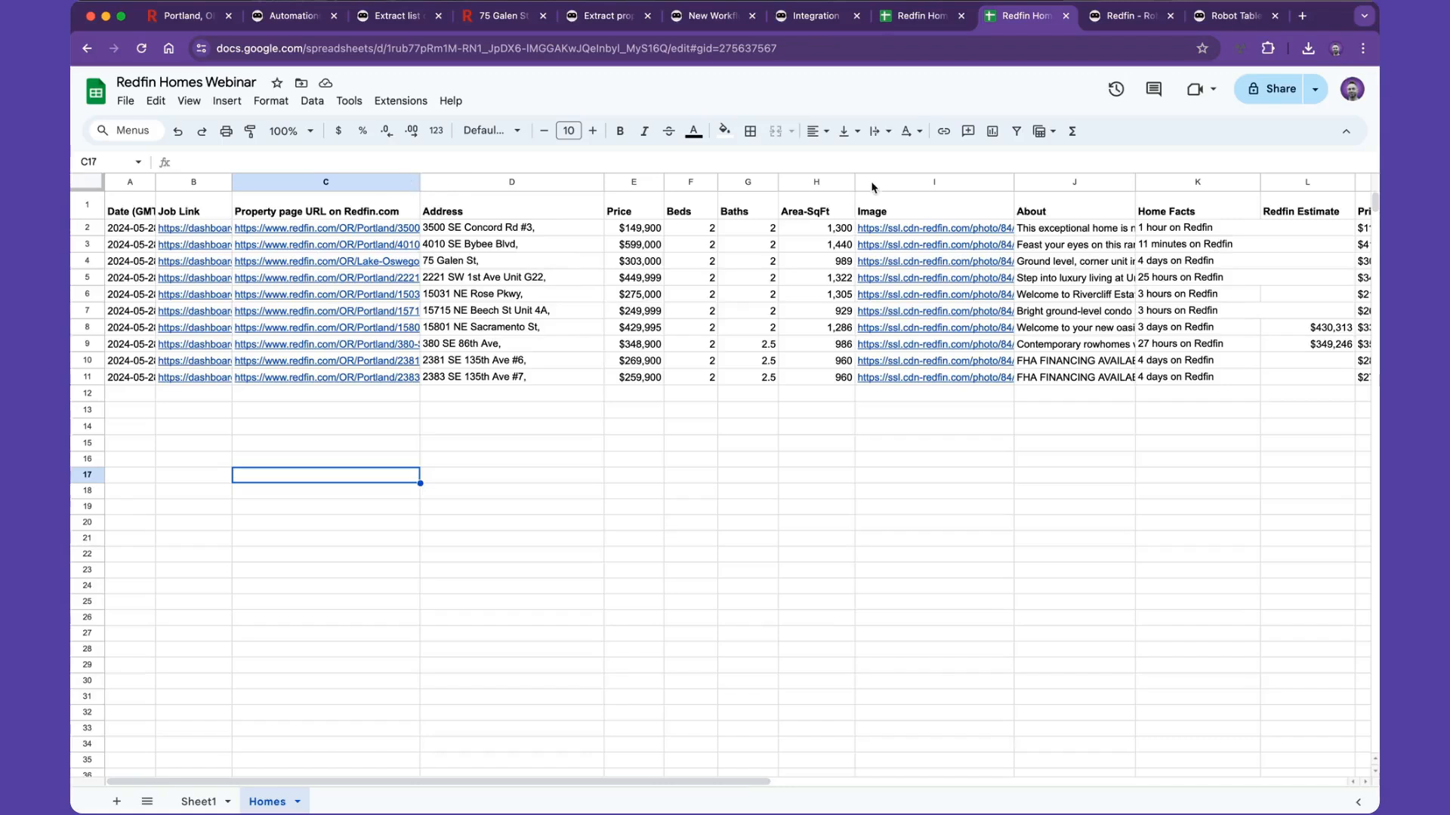
{"action": "left_click", "coordinate": [1123, 20]}
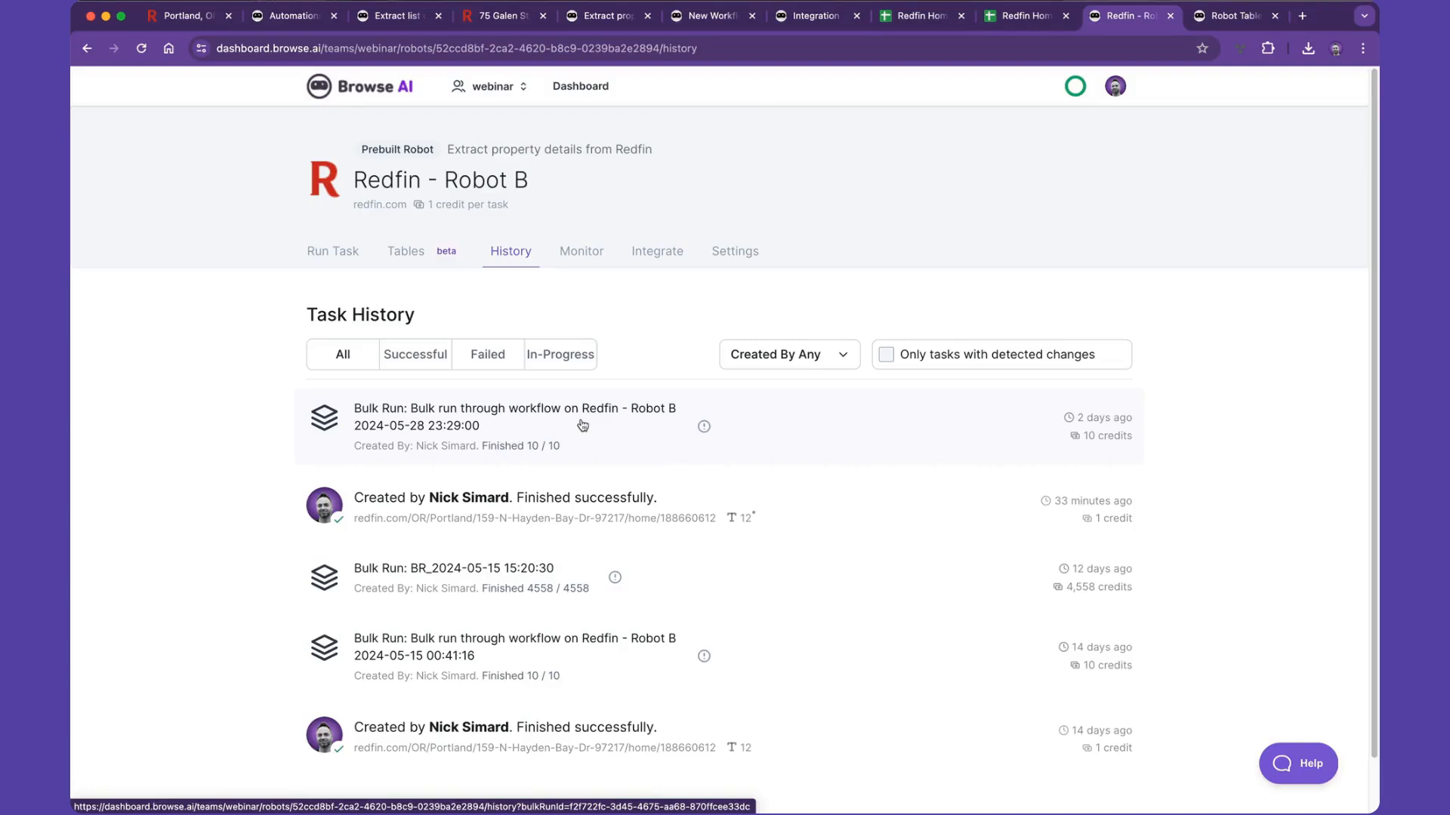
- Upload robot-b-bulk-run.csv from Downloads as the CSV import for the Robot B - Bulk Run table
{"action": "left_click", "coordinate": [1233, 21]}
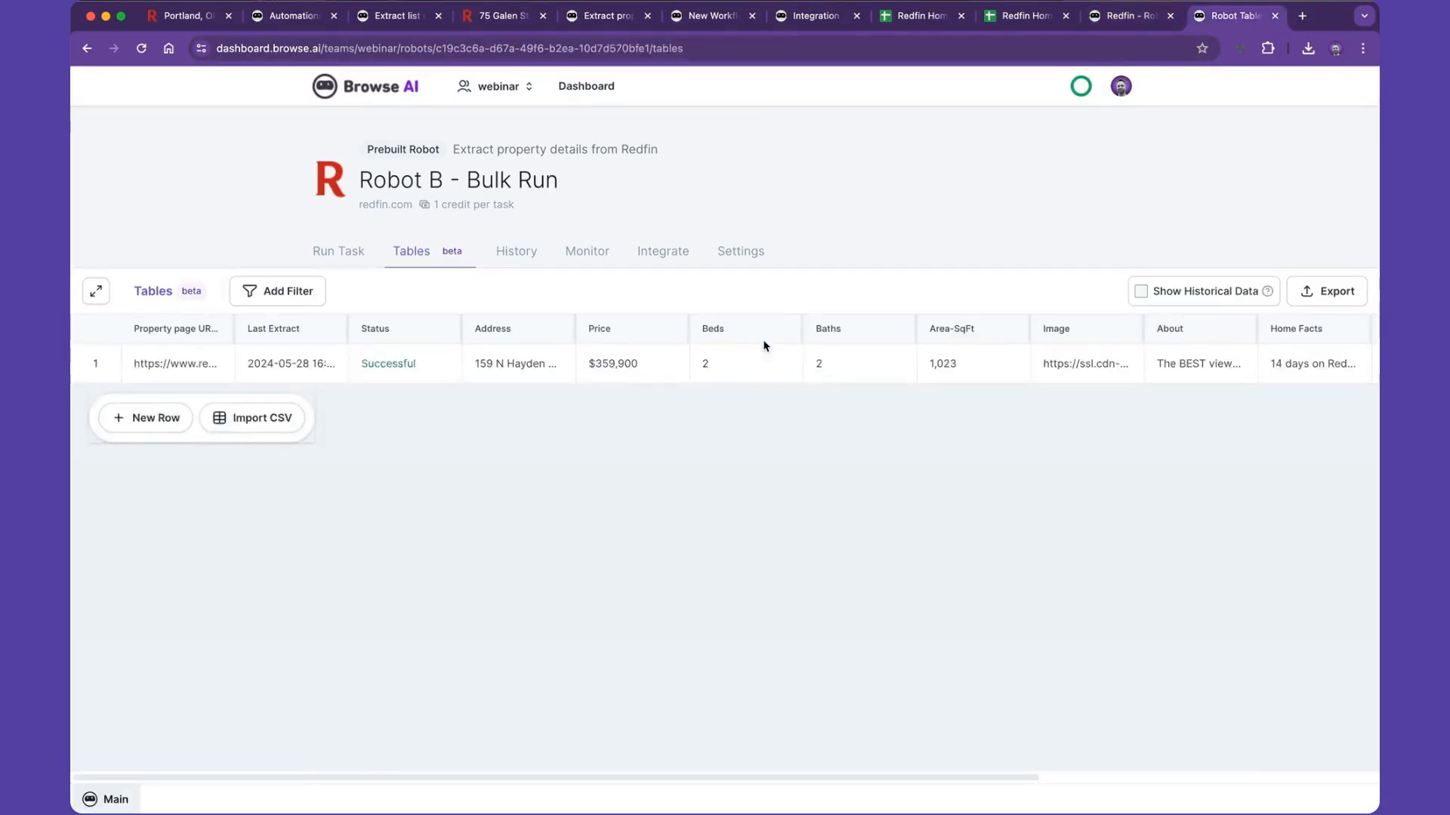
{"action": "left_click", "coordinate": [281, 417]}
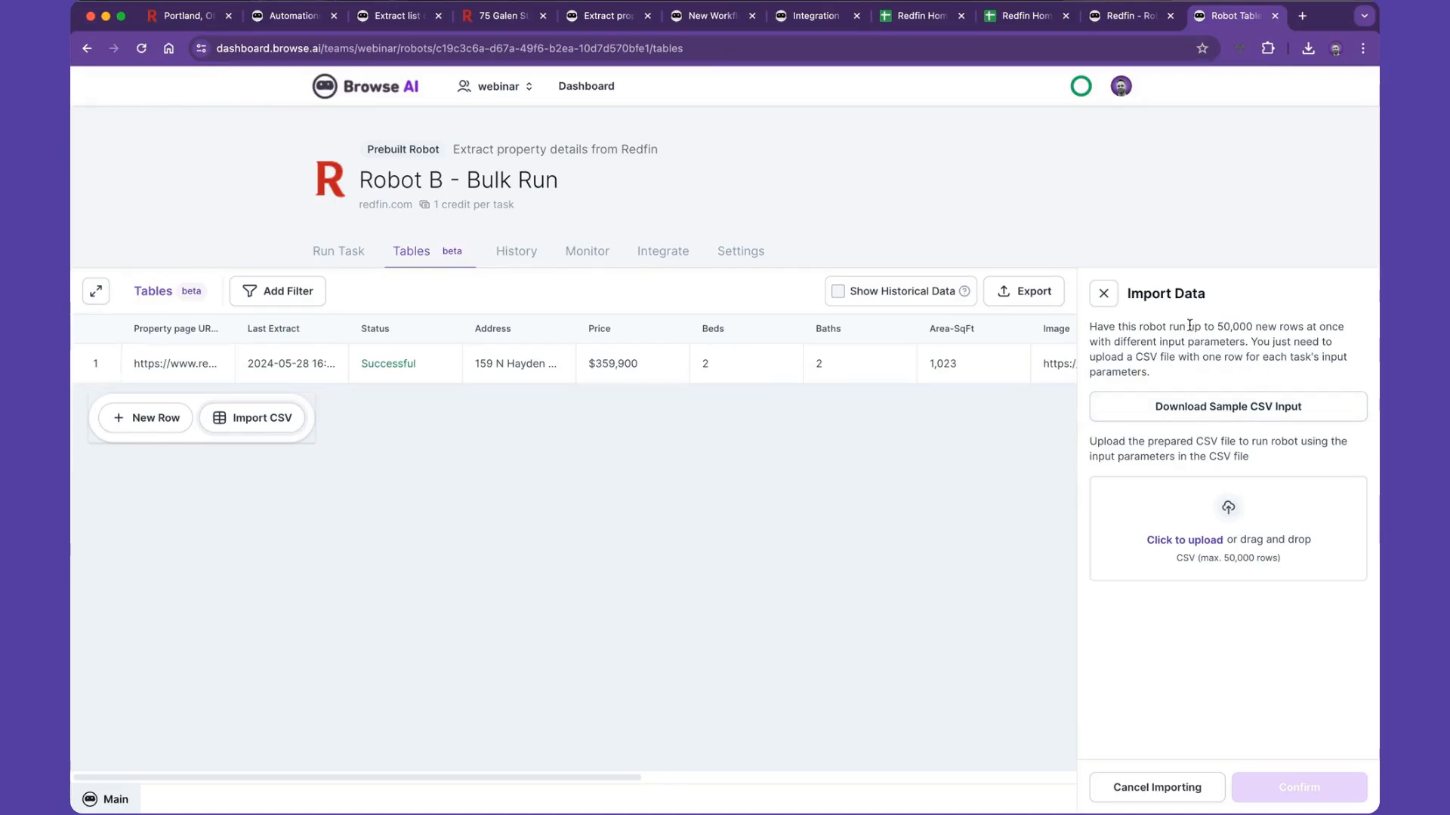
{"action": "left_click_drag", "start_coordinate": [1189, 325], "coordinate": [1252, 326]}
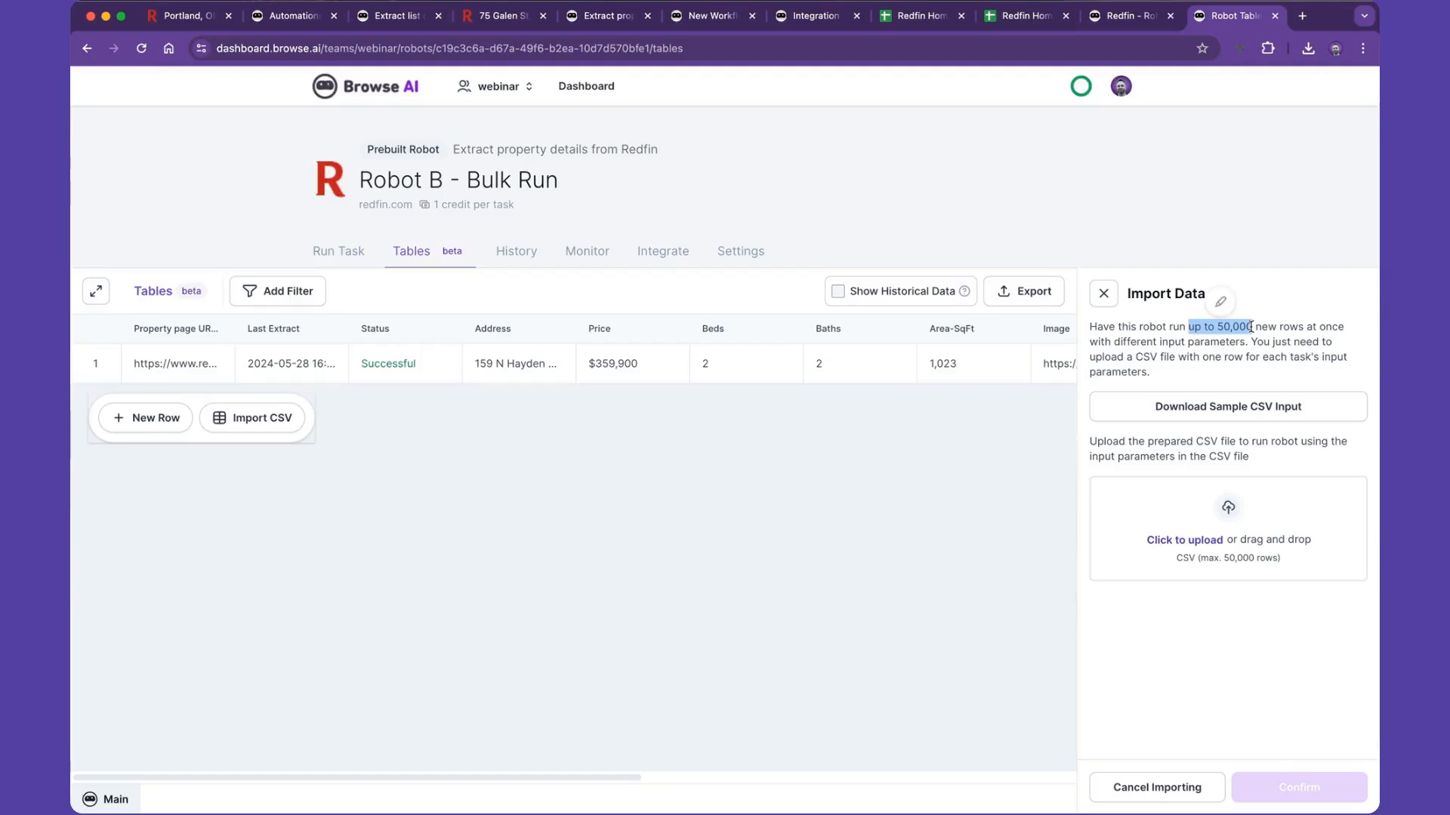
{"action": "left_click", "coordinate": [1177, 540]}
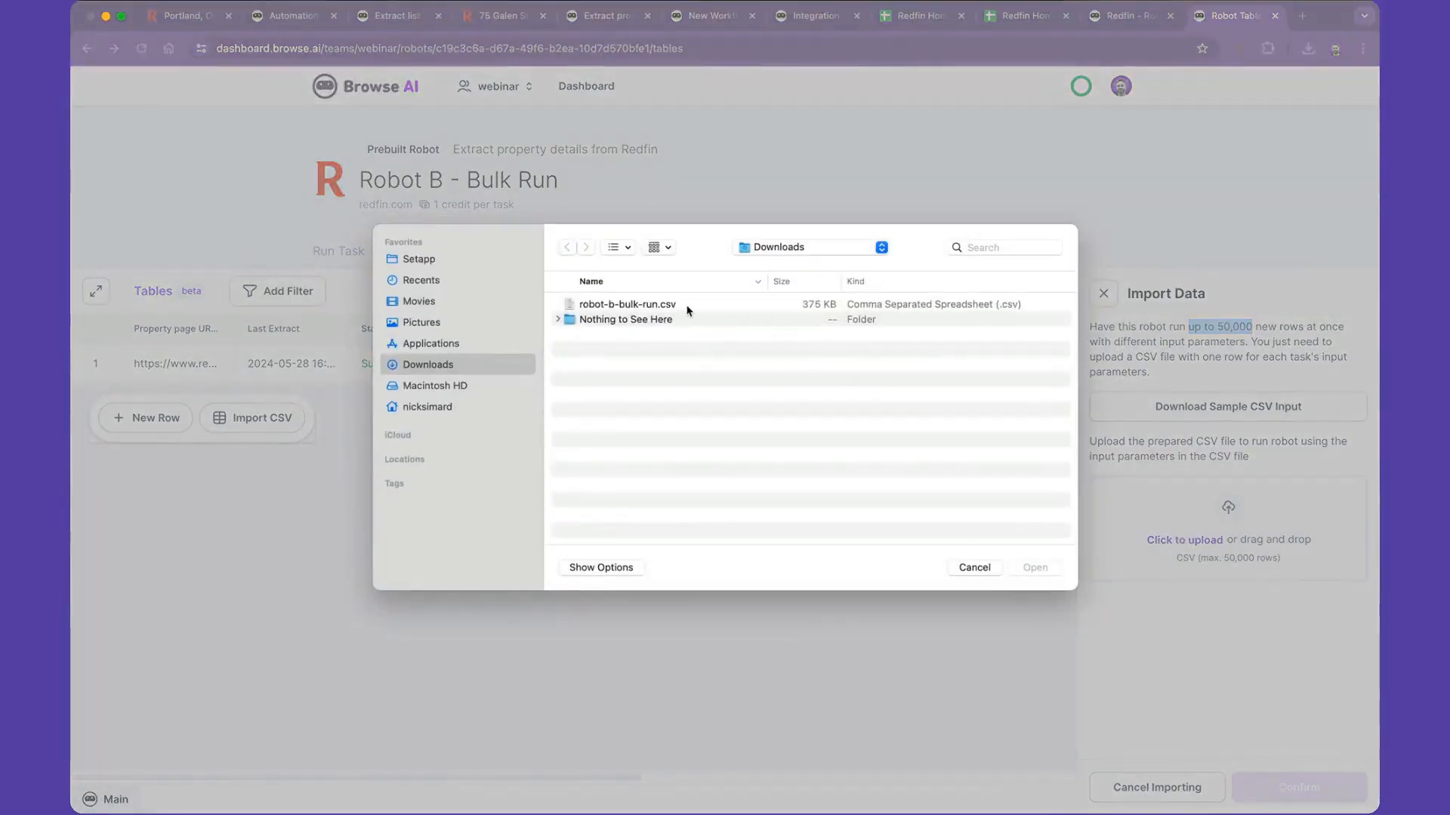
{"action": "left_click", "coordinate": [679, 306]}
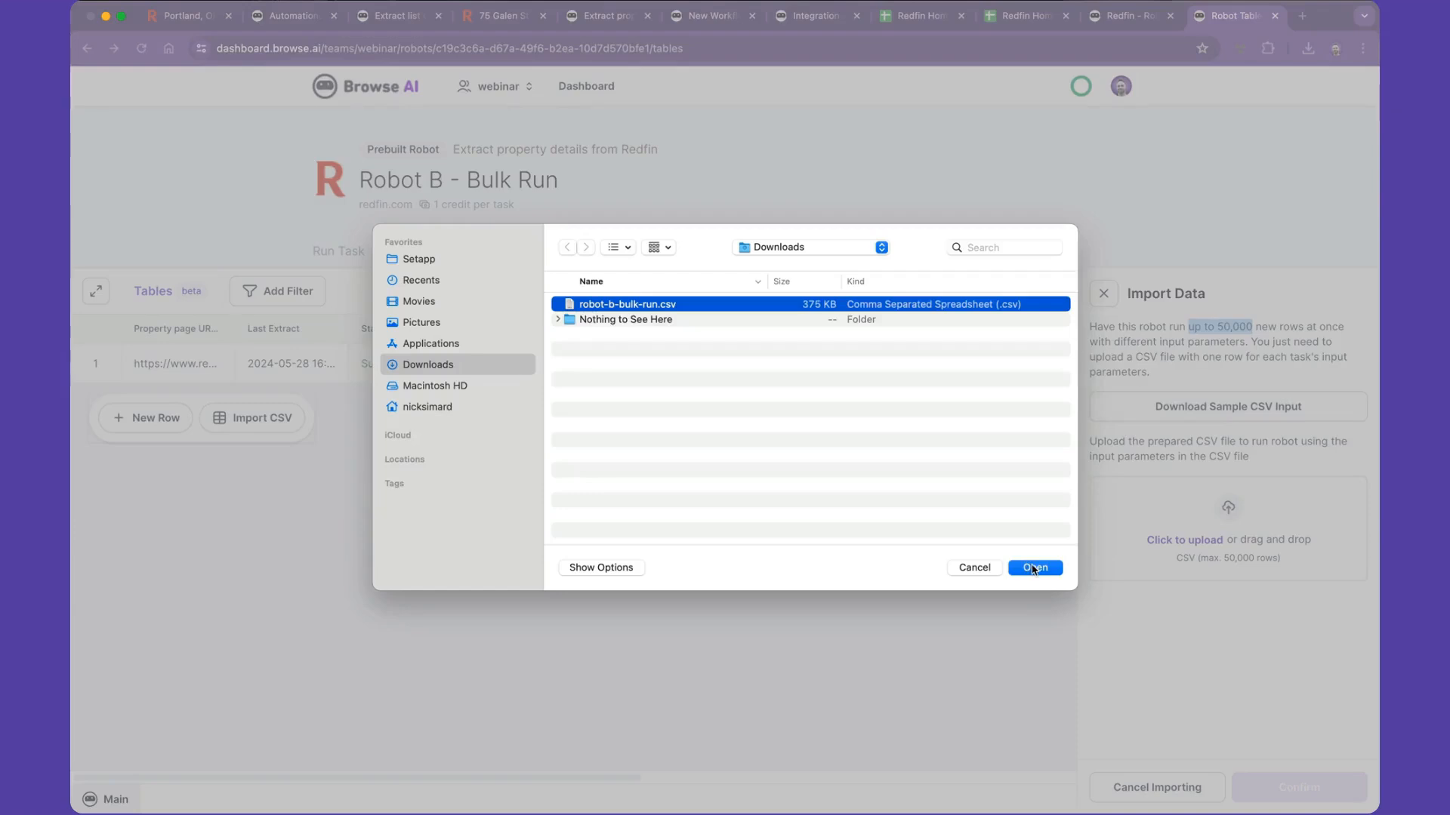
{"action": "left_click", "coordinate": [1034, 568]}
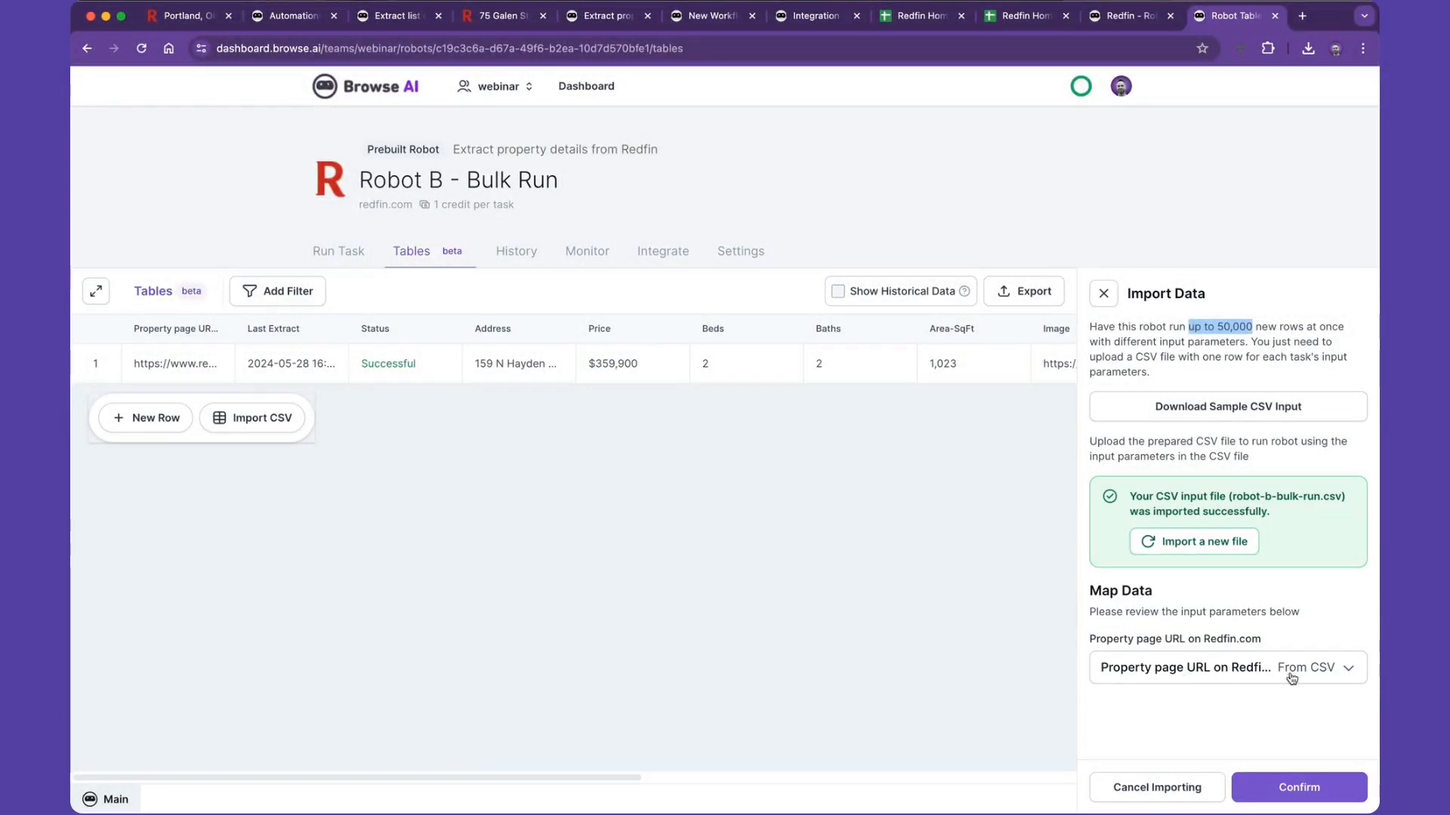
- Keep the property page URL parameter mapped to the CSV column and confirm the data import
{"action": "left_click", "coordinate": [1201, 678]}
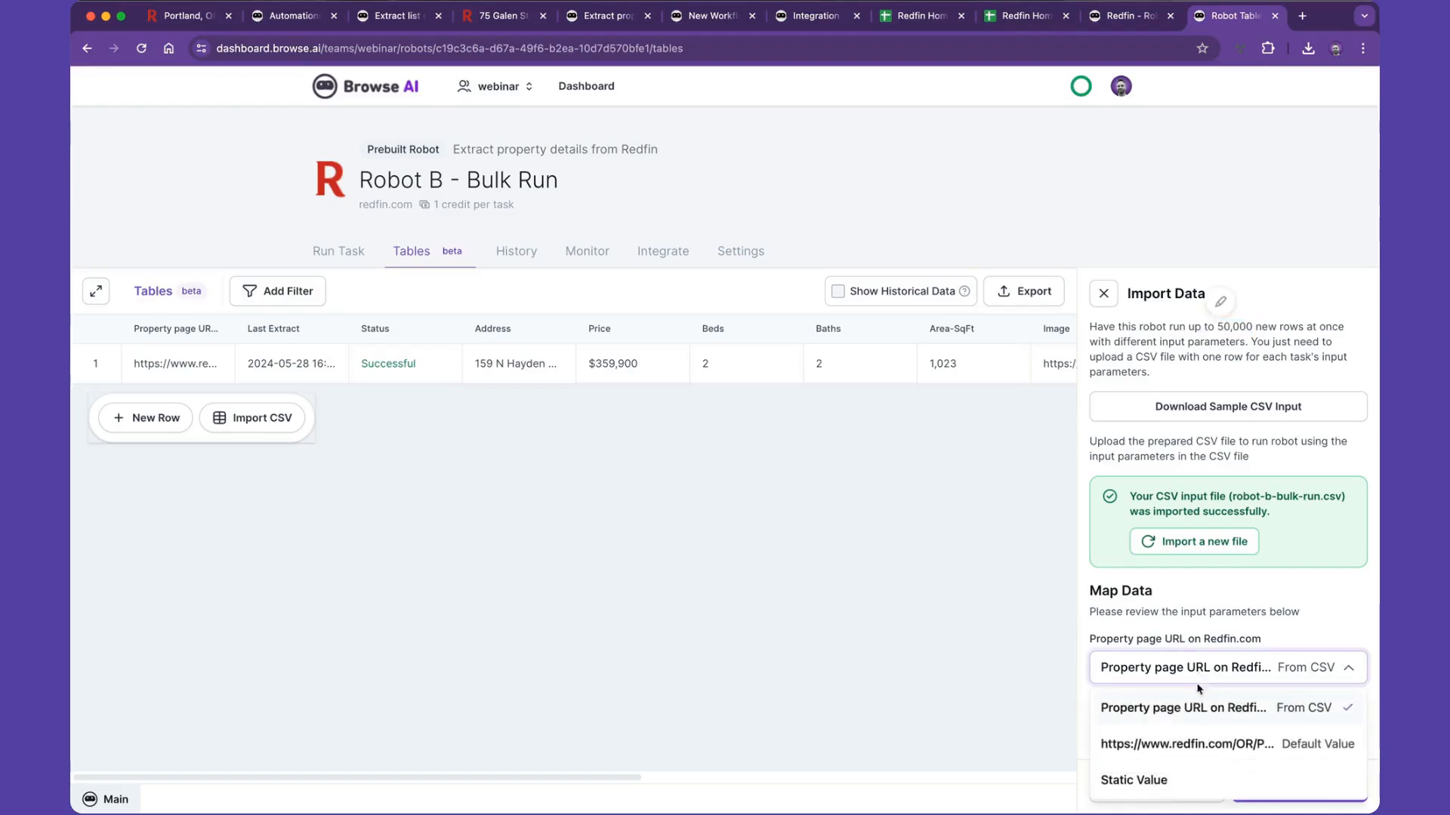
{"action": "left_click", "coordinate": [1237, 632]}
{"action": "left_click", "coordinate": [1296, 783]}
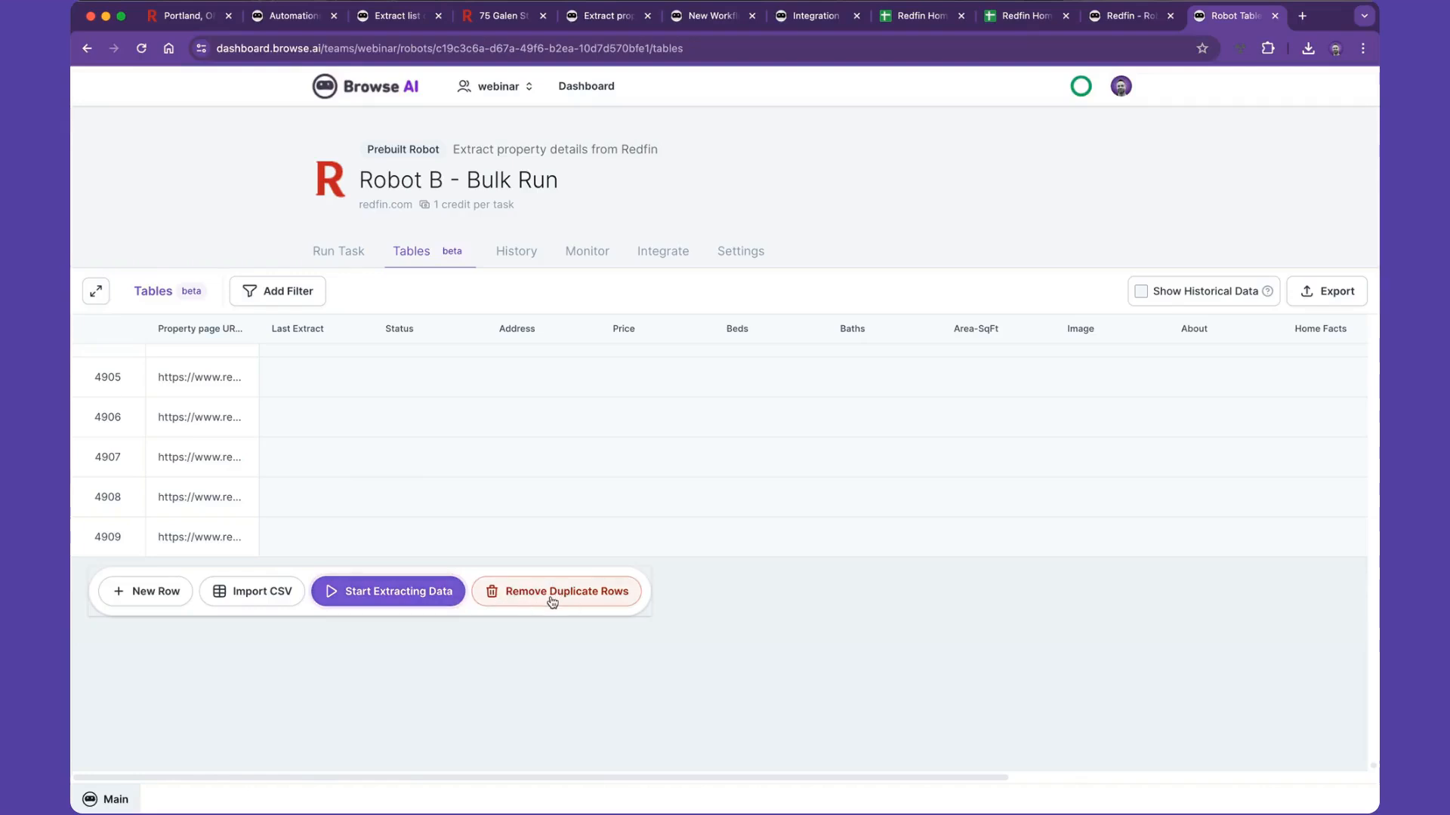
- Remove the duplicate rows from the imported Robot B - Bulk Run table
{"action": "mouse_move", "coordinate": [138, 532]}
{"action": "scroll", "coordinate": [113, 532], "scroll_direction": "down", "scroll_amount": 1}
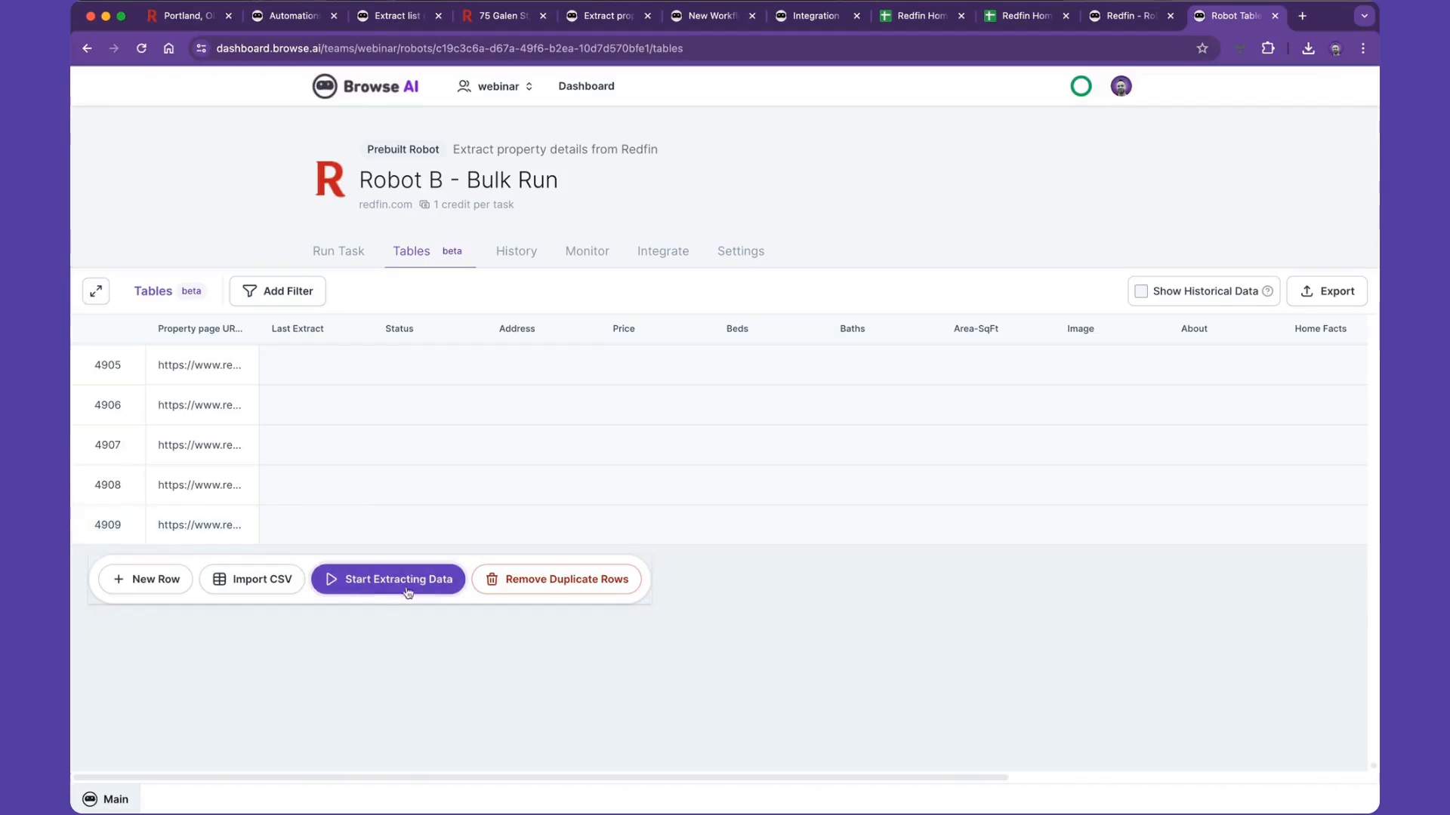
{"action": "left_click", "coordinate": [517, 590]}
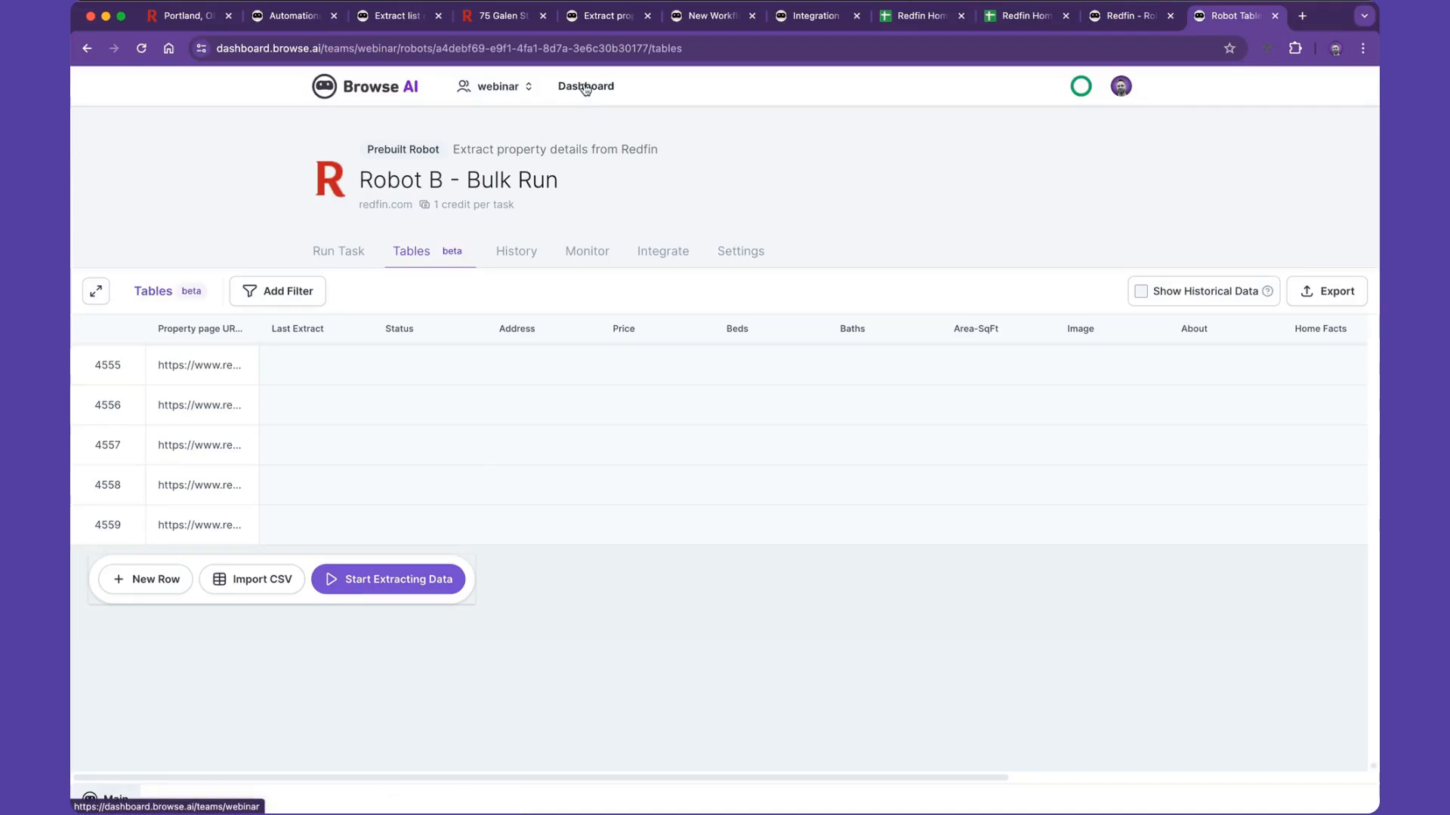
- Open the dashboard in a new browser tab and view the task history of Robot B - Bulk Ran
{"action": "left_click", "coordinate": [586, 88], "text": "super"}
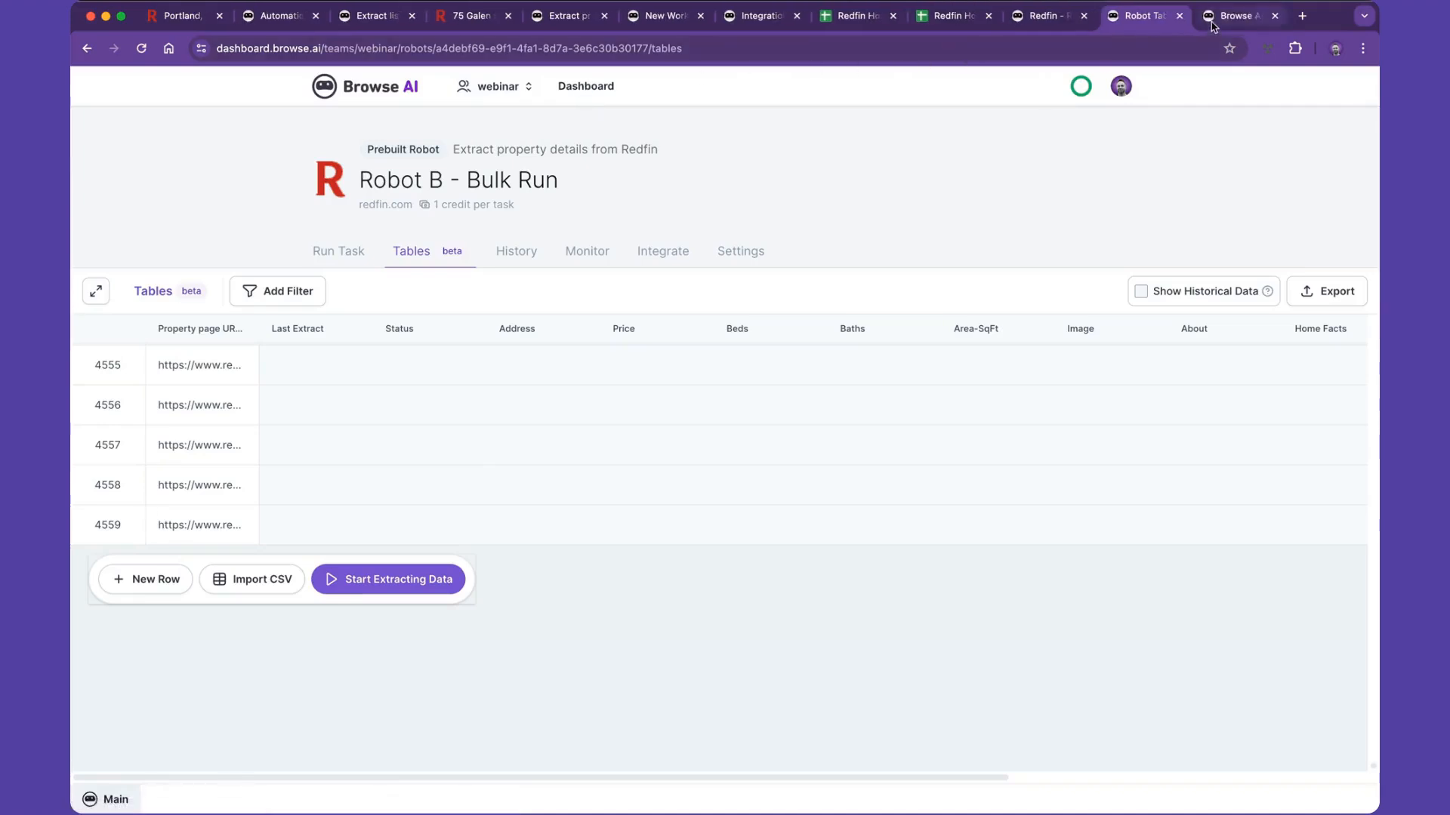
{"action": "left_click", "coordinate": [1211, 21]}
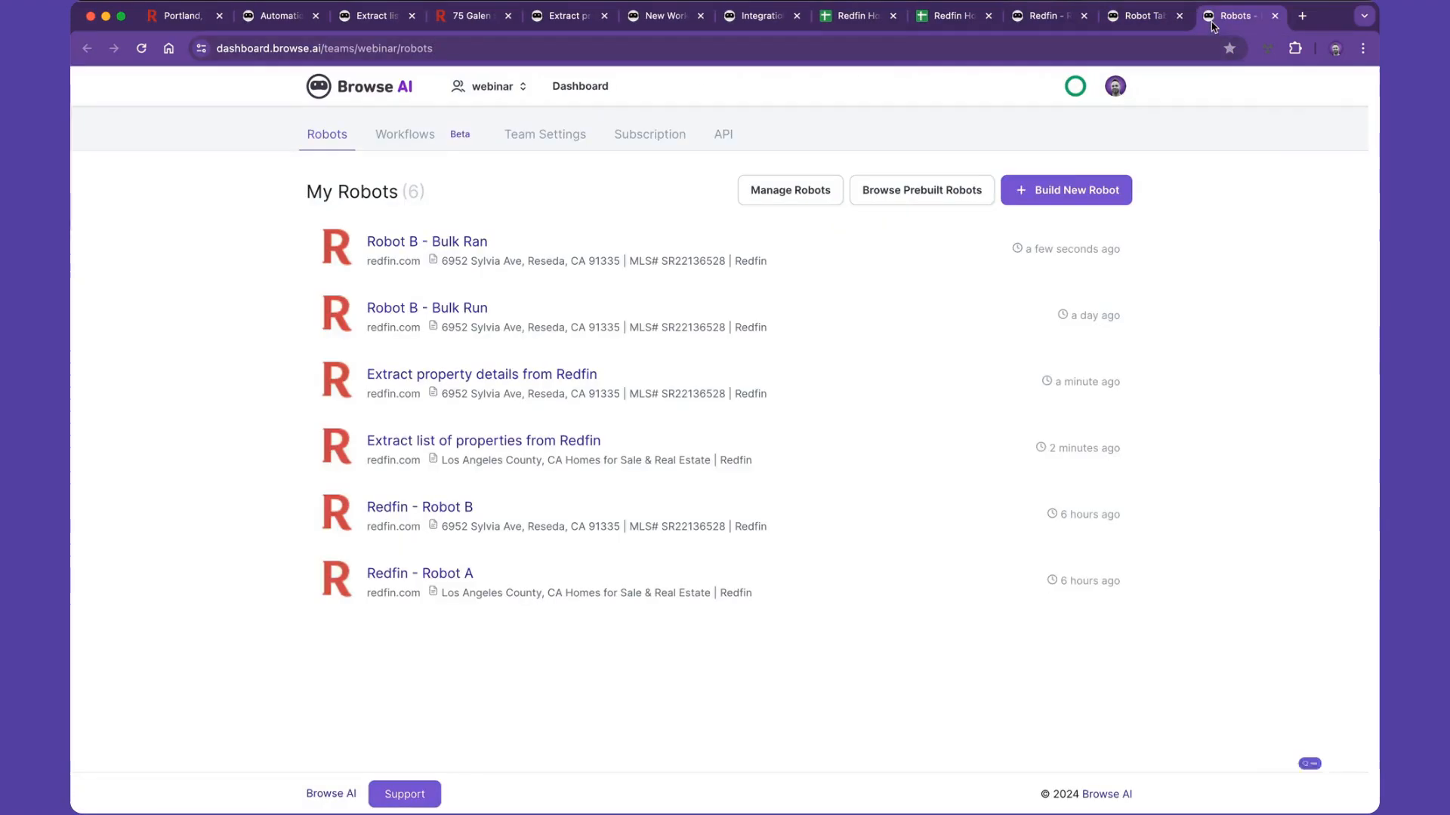
{"action": "left_click", "coordinate": [589, 241]}
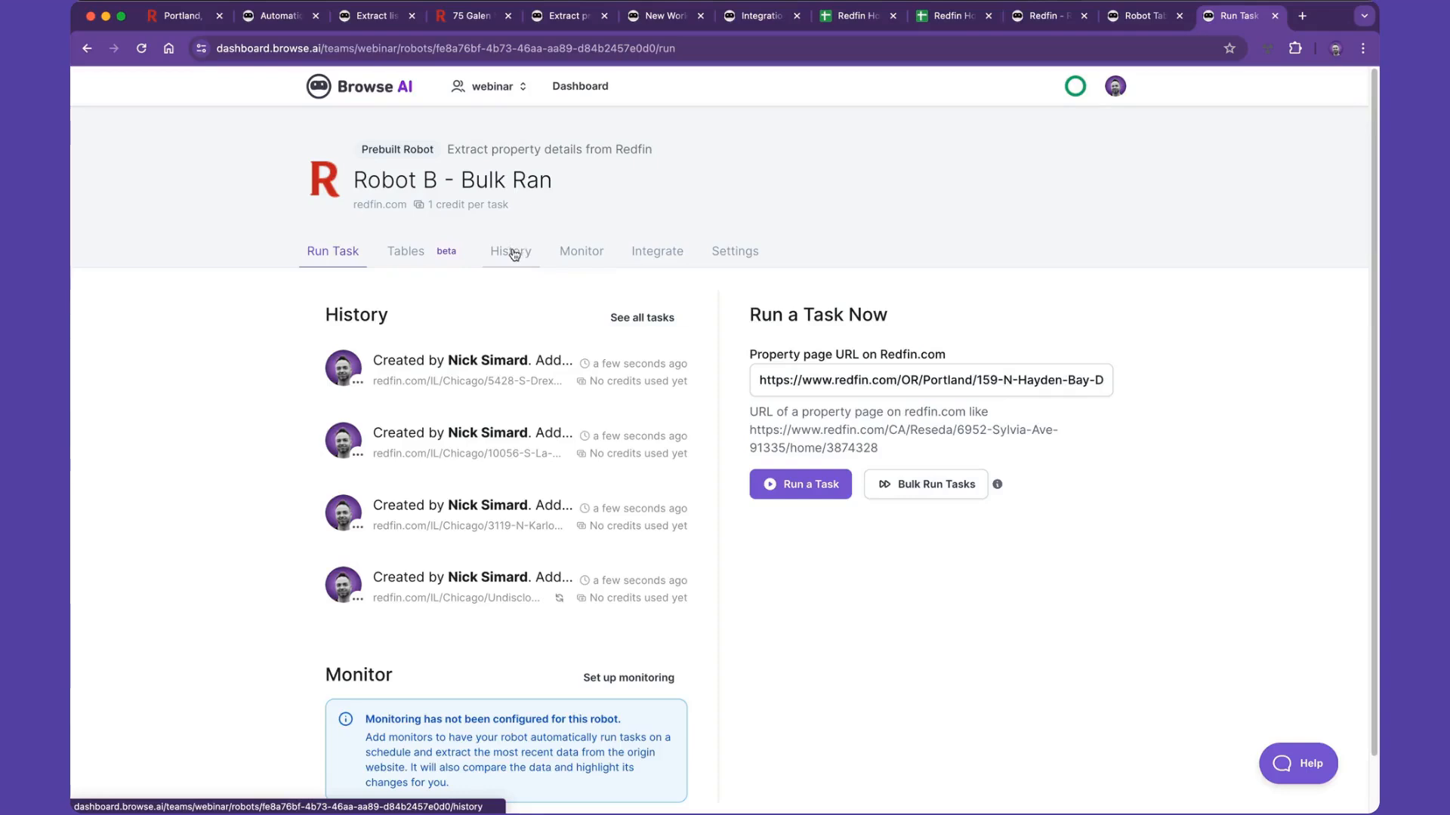
{"action": "left_click", "coordinate": [510, 254]}
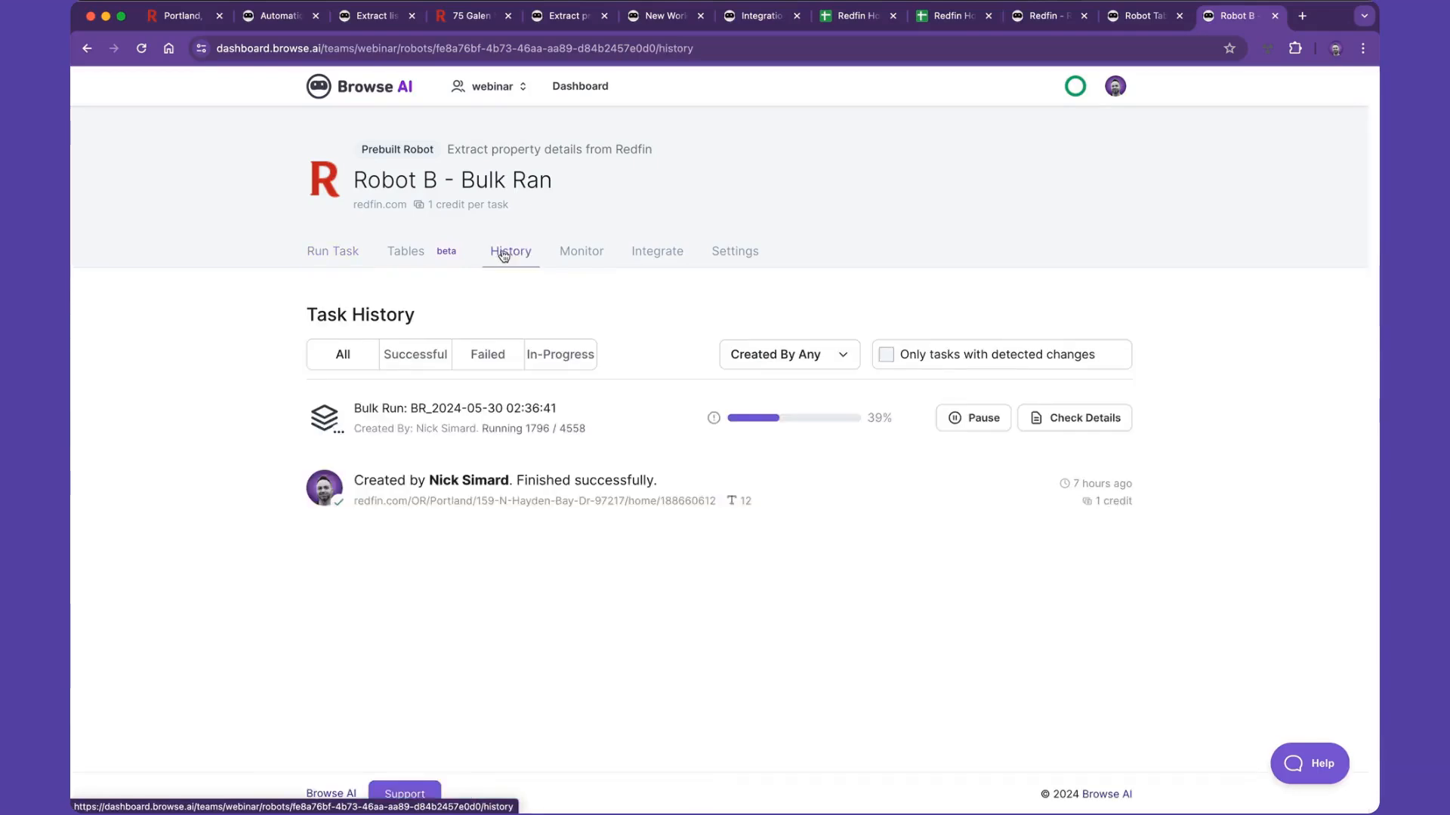
- Open the running bulk run's details and examine its progress and queued property tasks
{"action": "left_click", "coordinate": [1074, 423], "text": "super"}
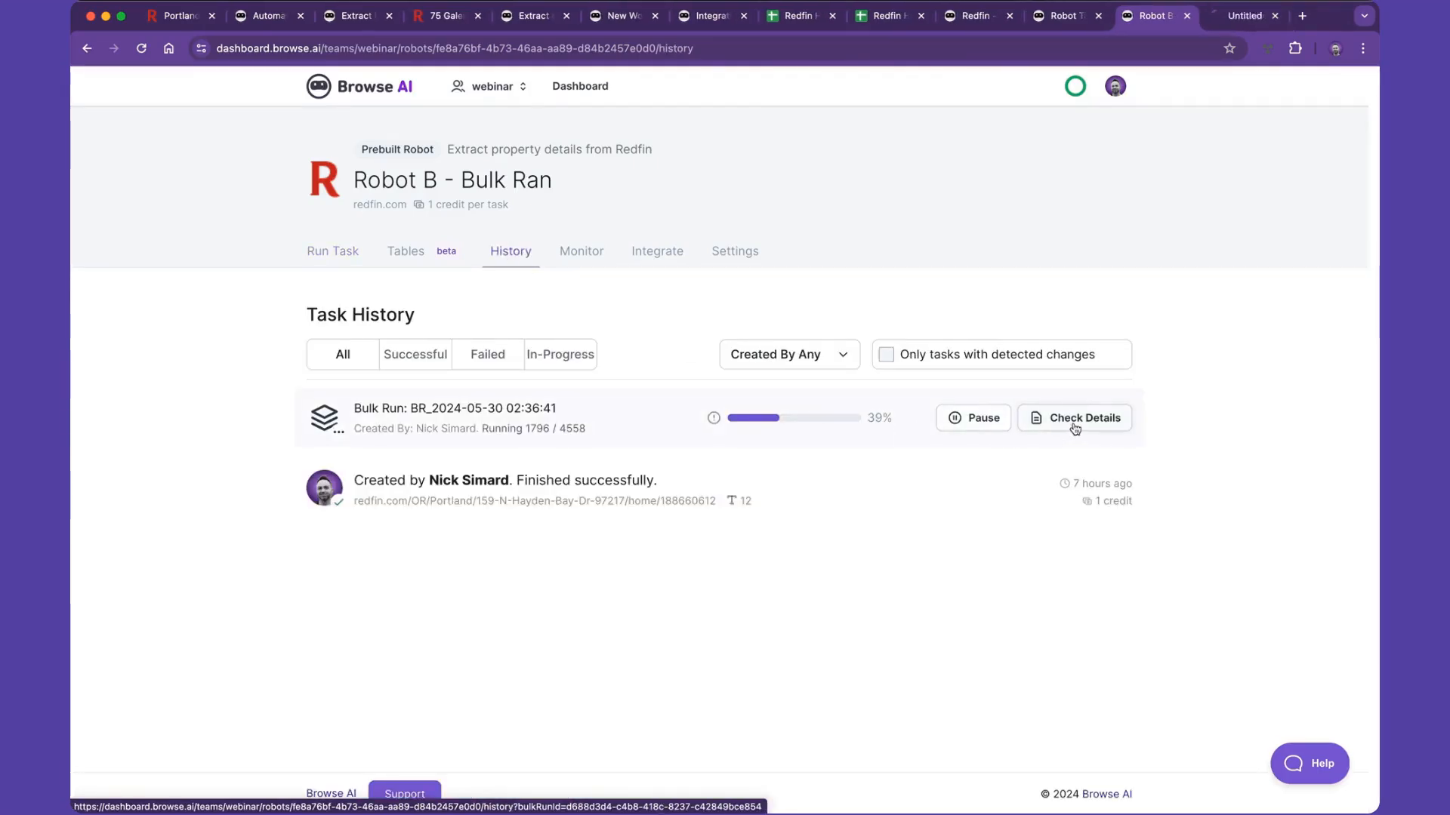
{"action": "left_click", "coordinate": [1231, 16]}
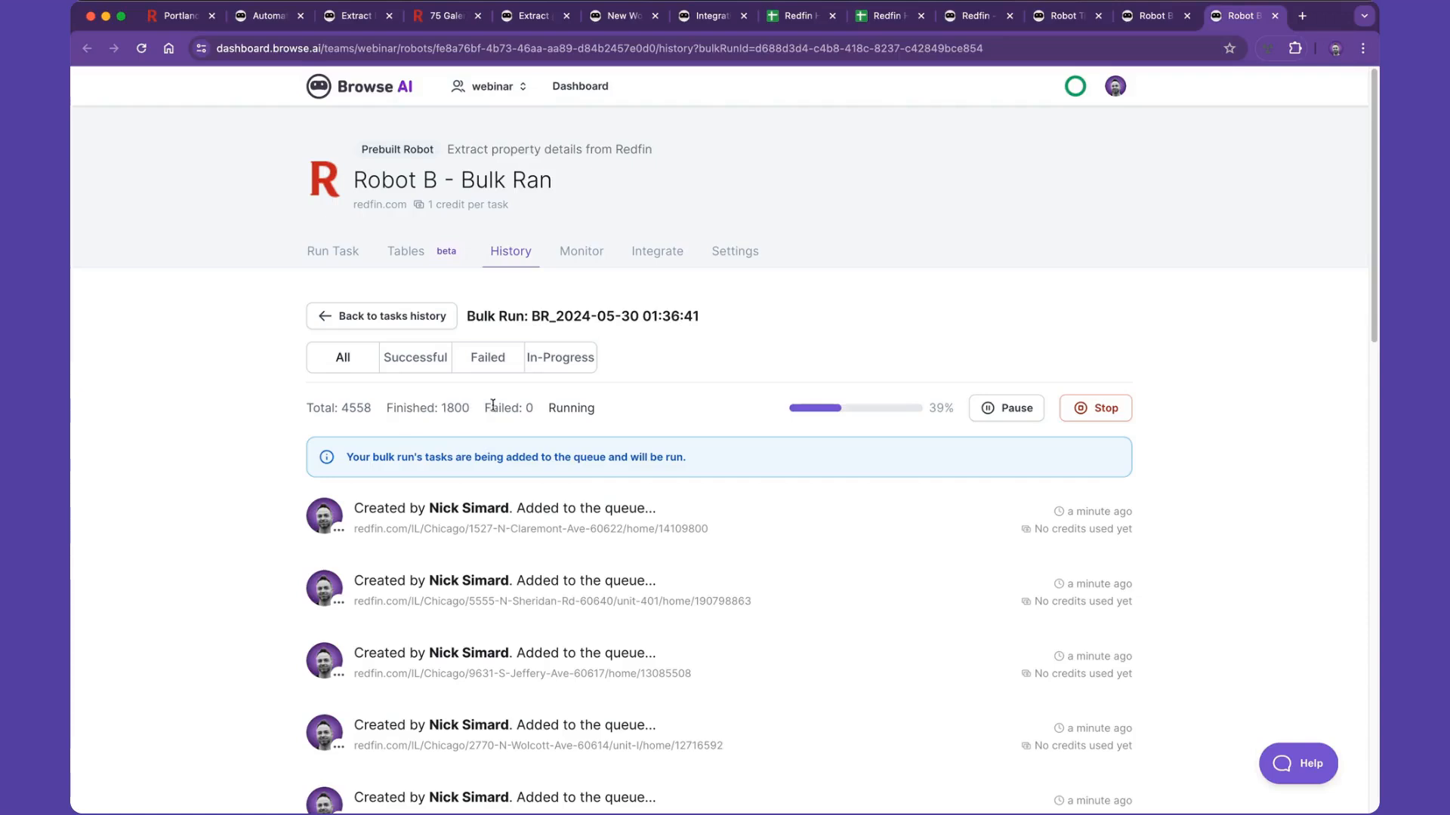
{"action": "scroll", "coordinate": [579, 481], "scroll_direction": "down", "scroll_amount": 5}
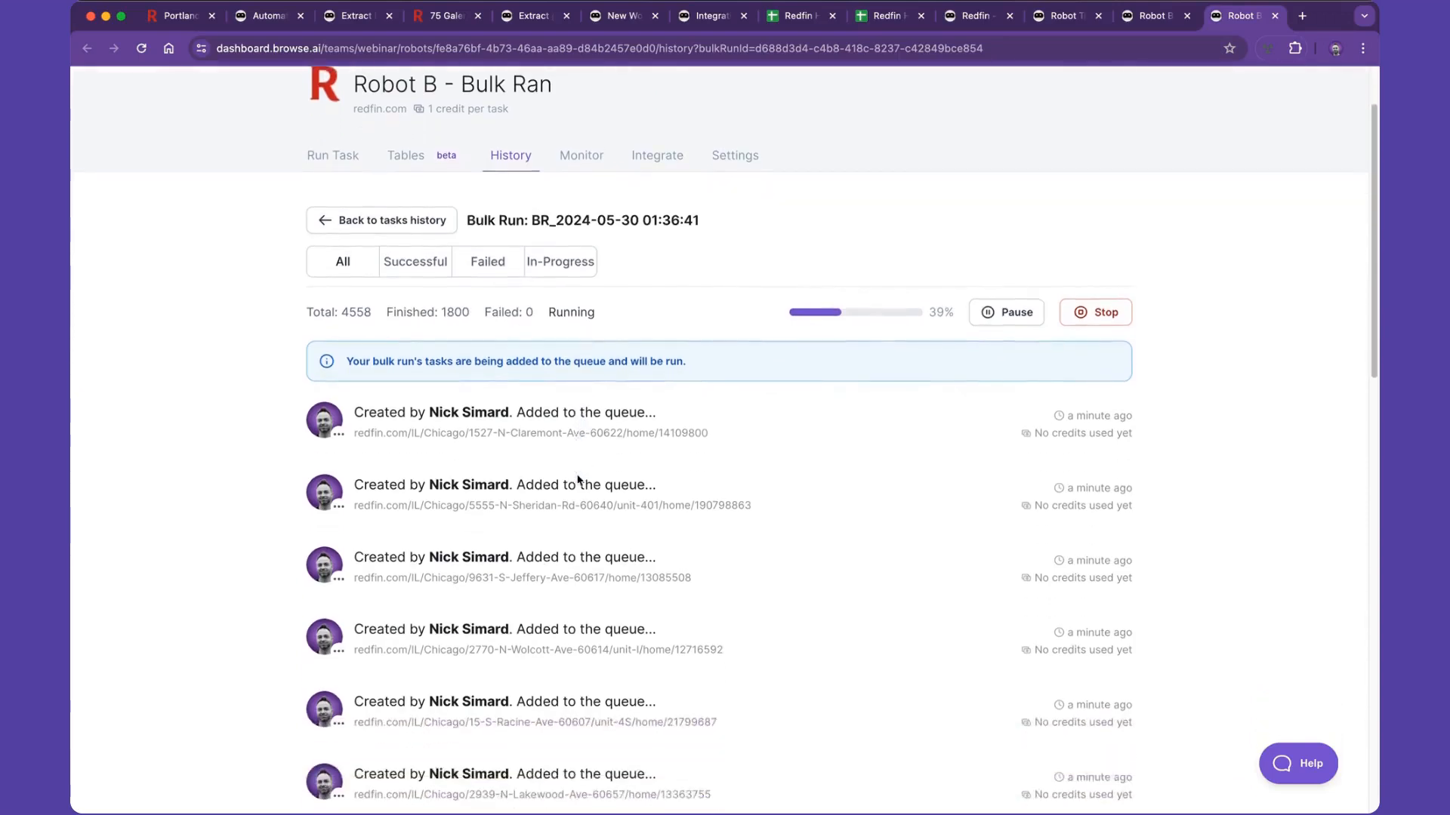
{"action": "scroll", "coordinate": [579, 480], "scroll_direction": "down", "scroll_amount": 5}
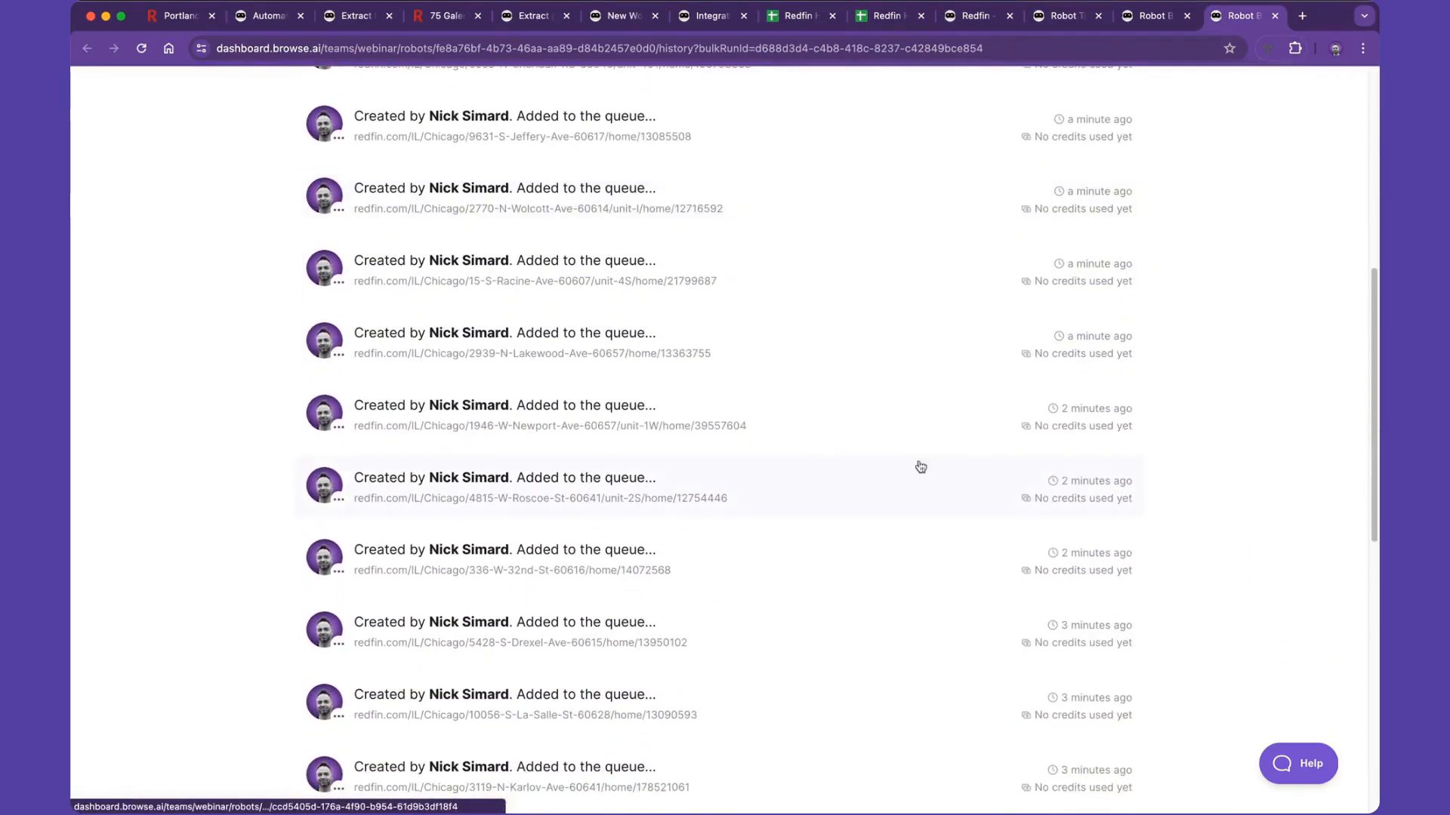
{"action": "scroll", "coordinate": [585, 399], "scroll_direction": "up", "scroll_amount": 8}
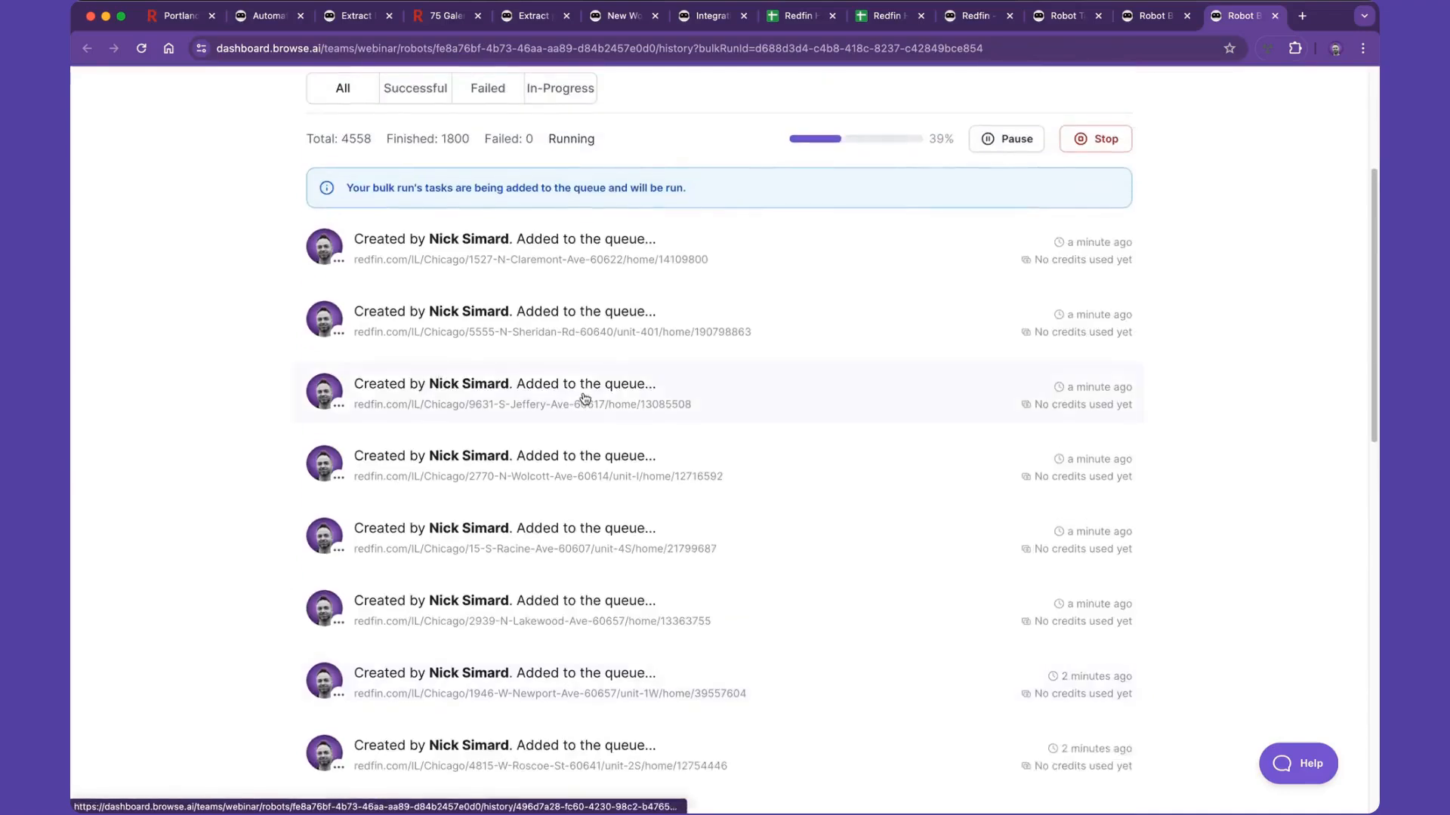